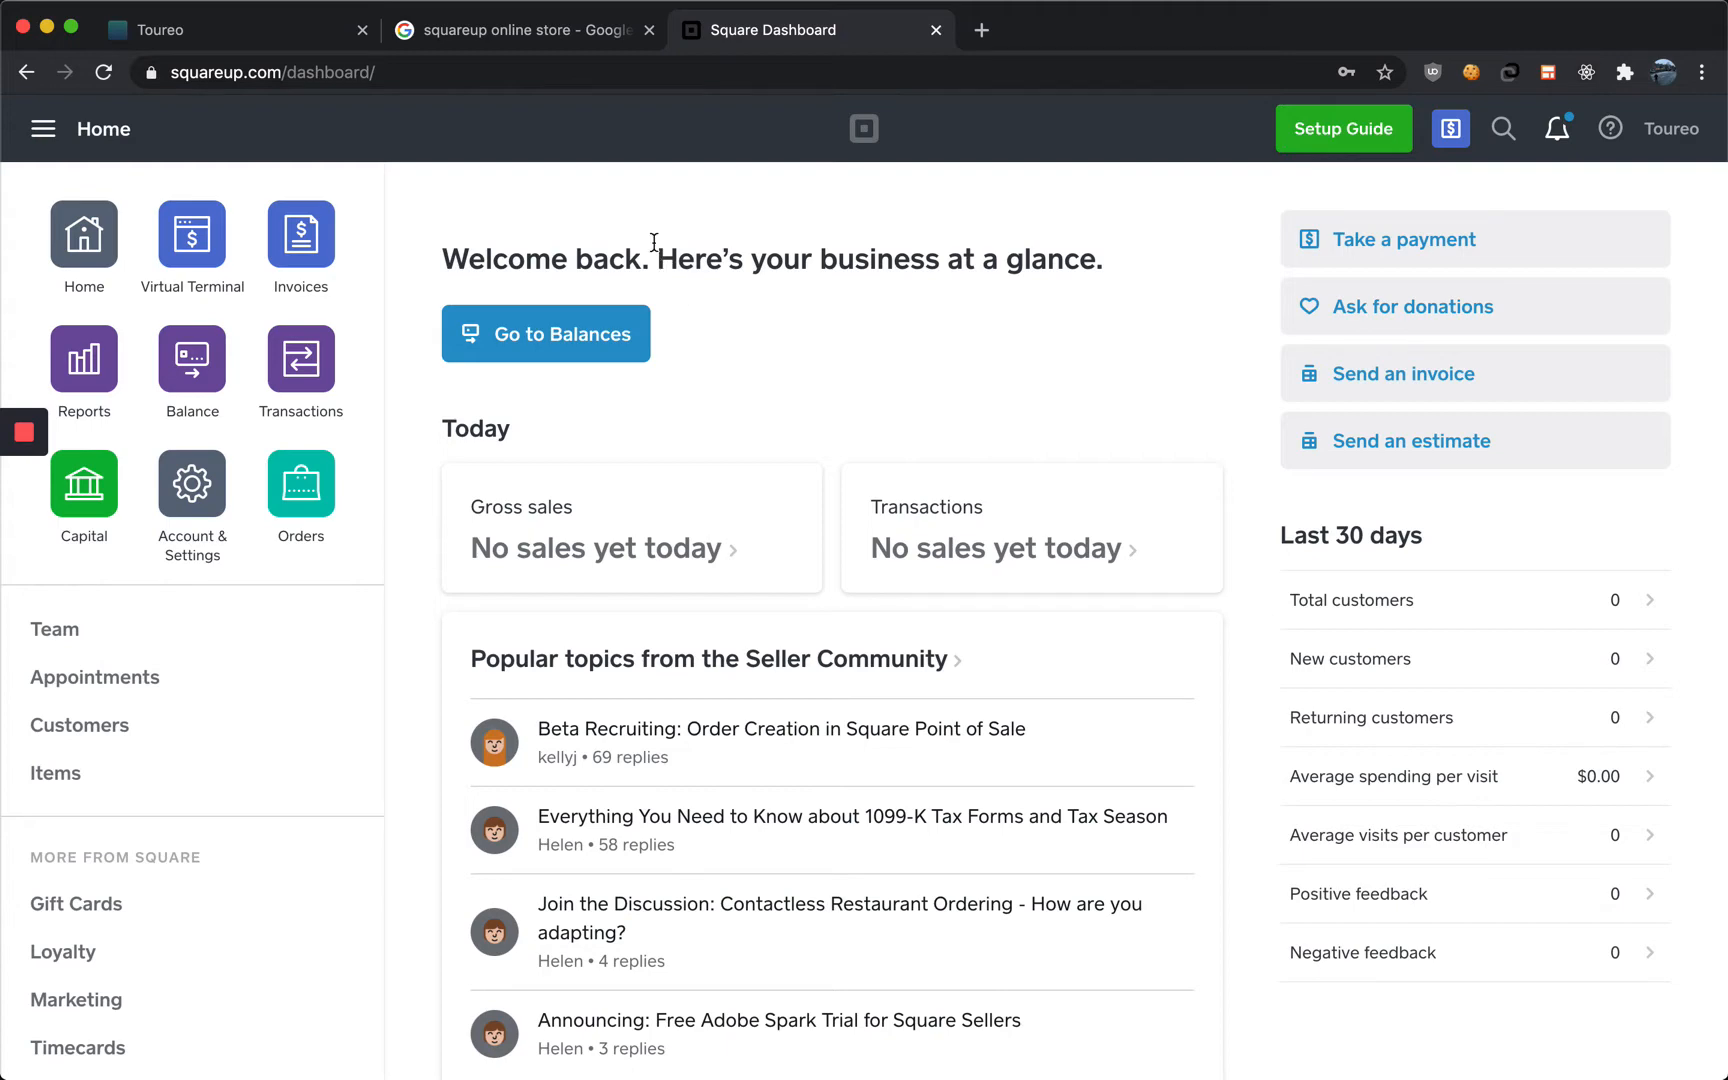
Search Google for squareup online store and open the Square Online Store result
{"action": "left_click", "coordinate": [562, 35]}
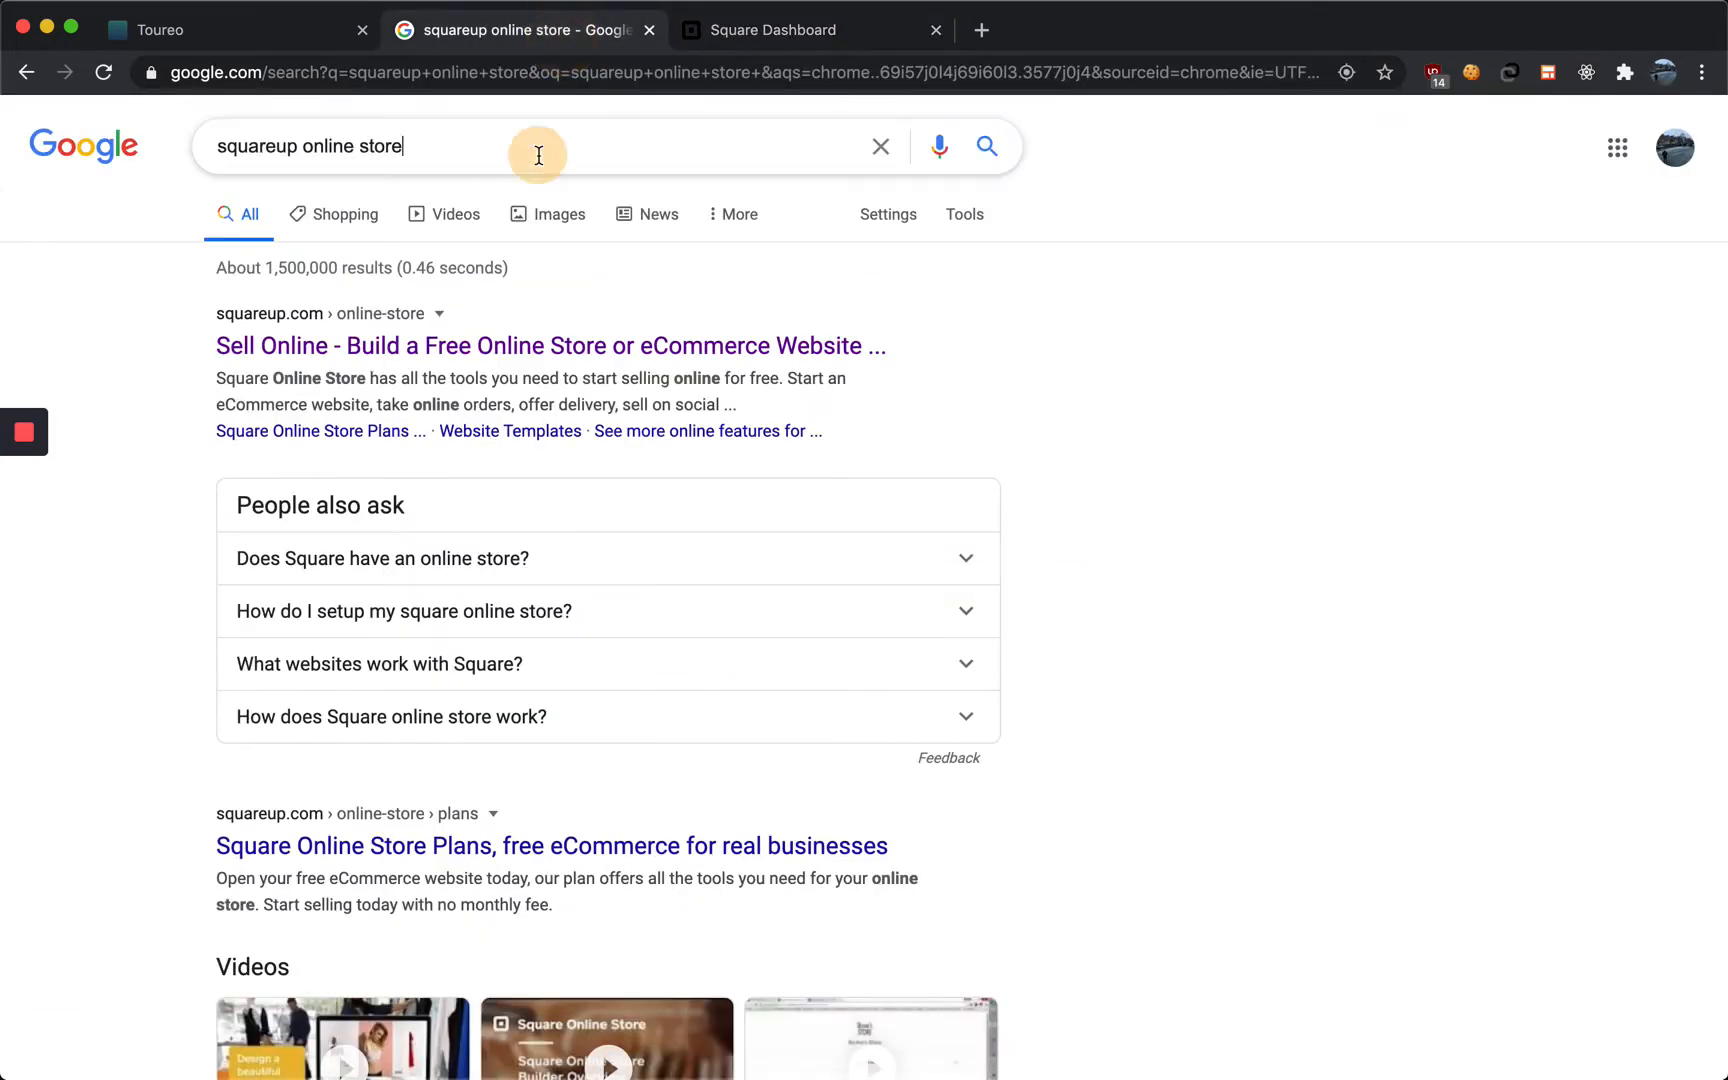
{"action": "triple_click", "coordinate": [539, 155]}
{"action": "type", "text": "square"}
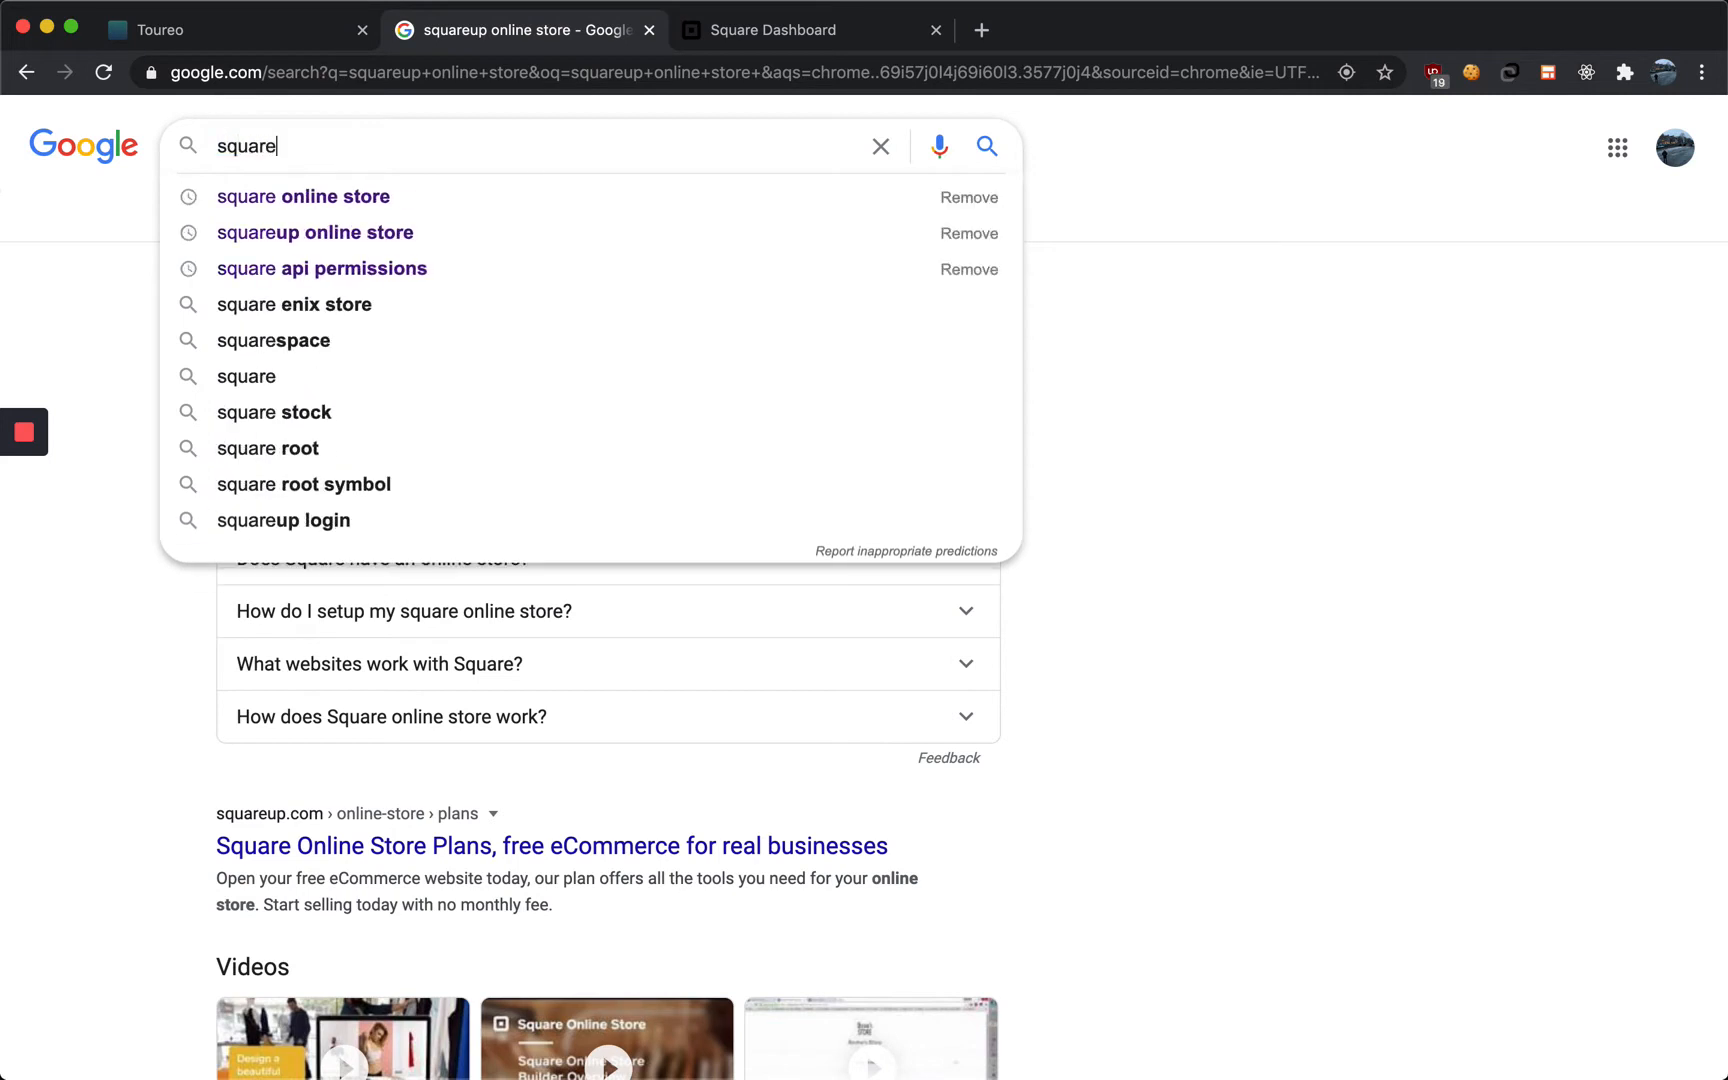
{"action": "type", "text": "up online store"}
{"action": "key", "text": "Return"}
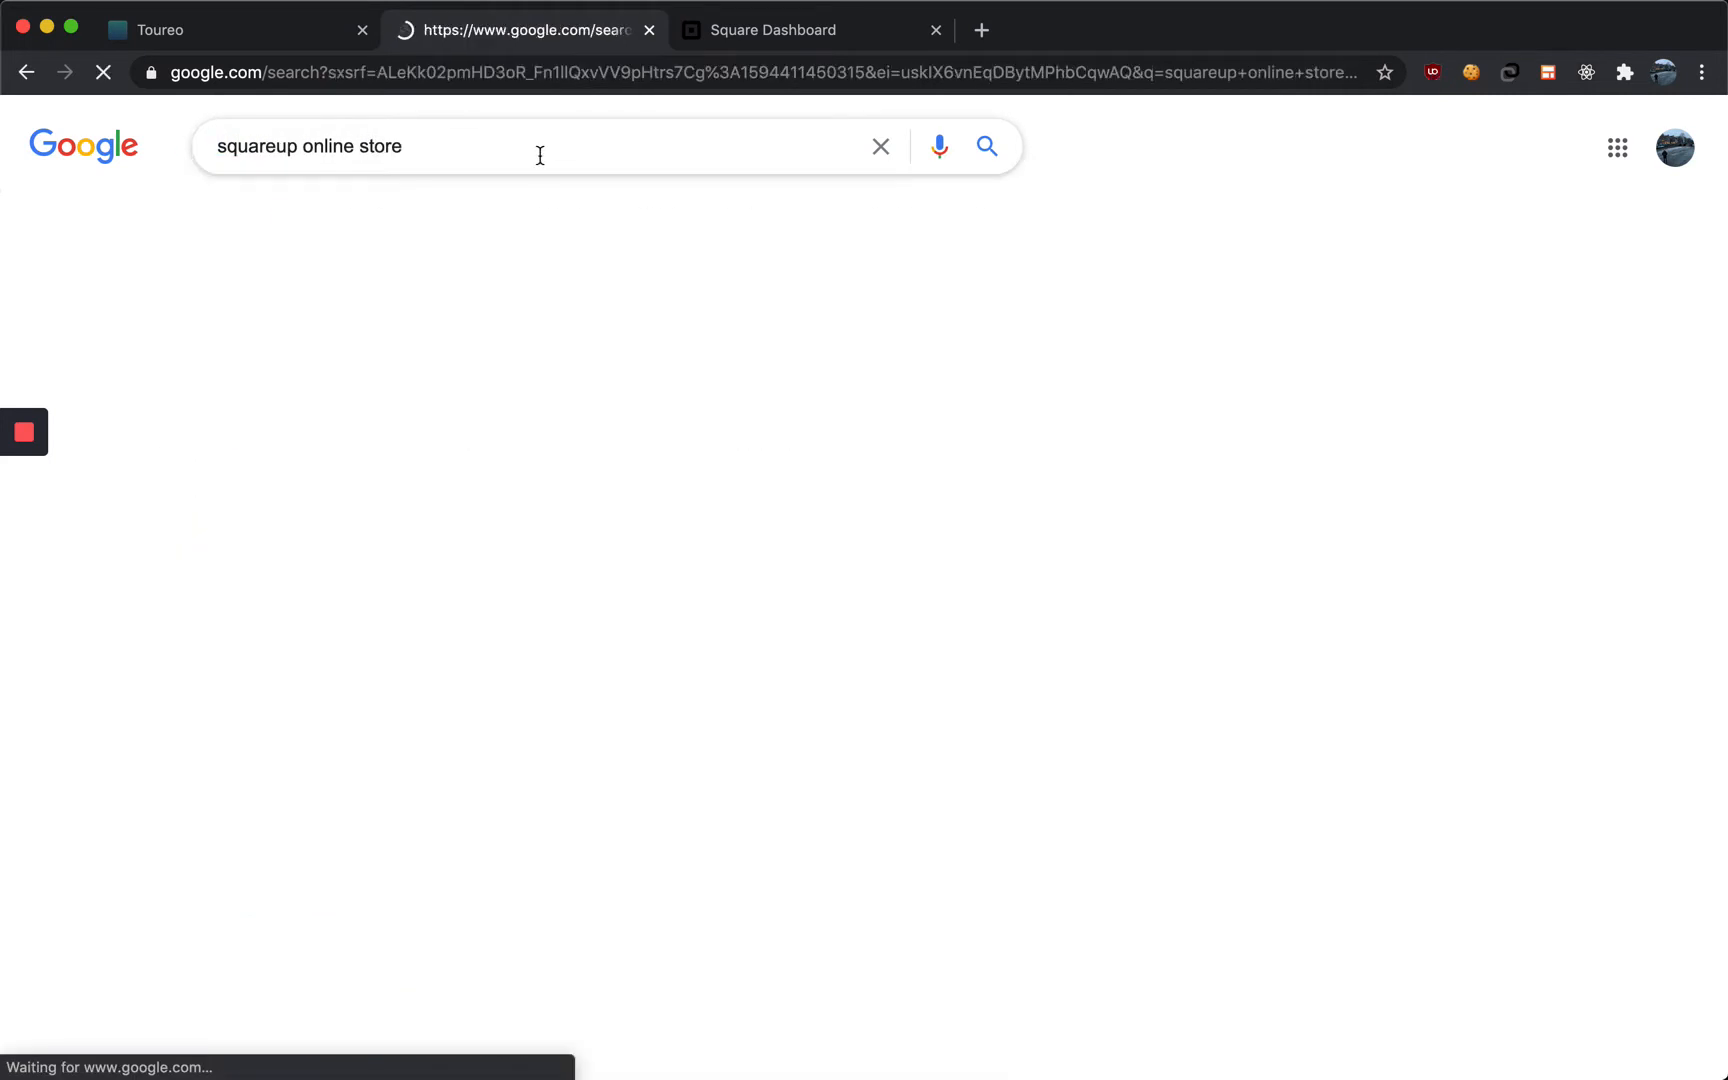
{"action": "left_click", "coordinate": [441, 348]}
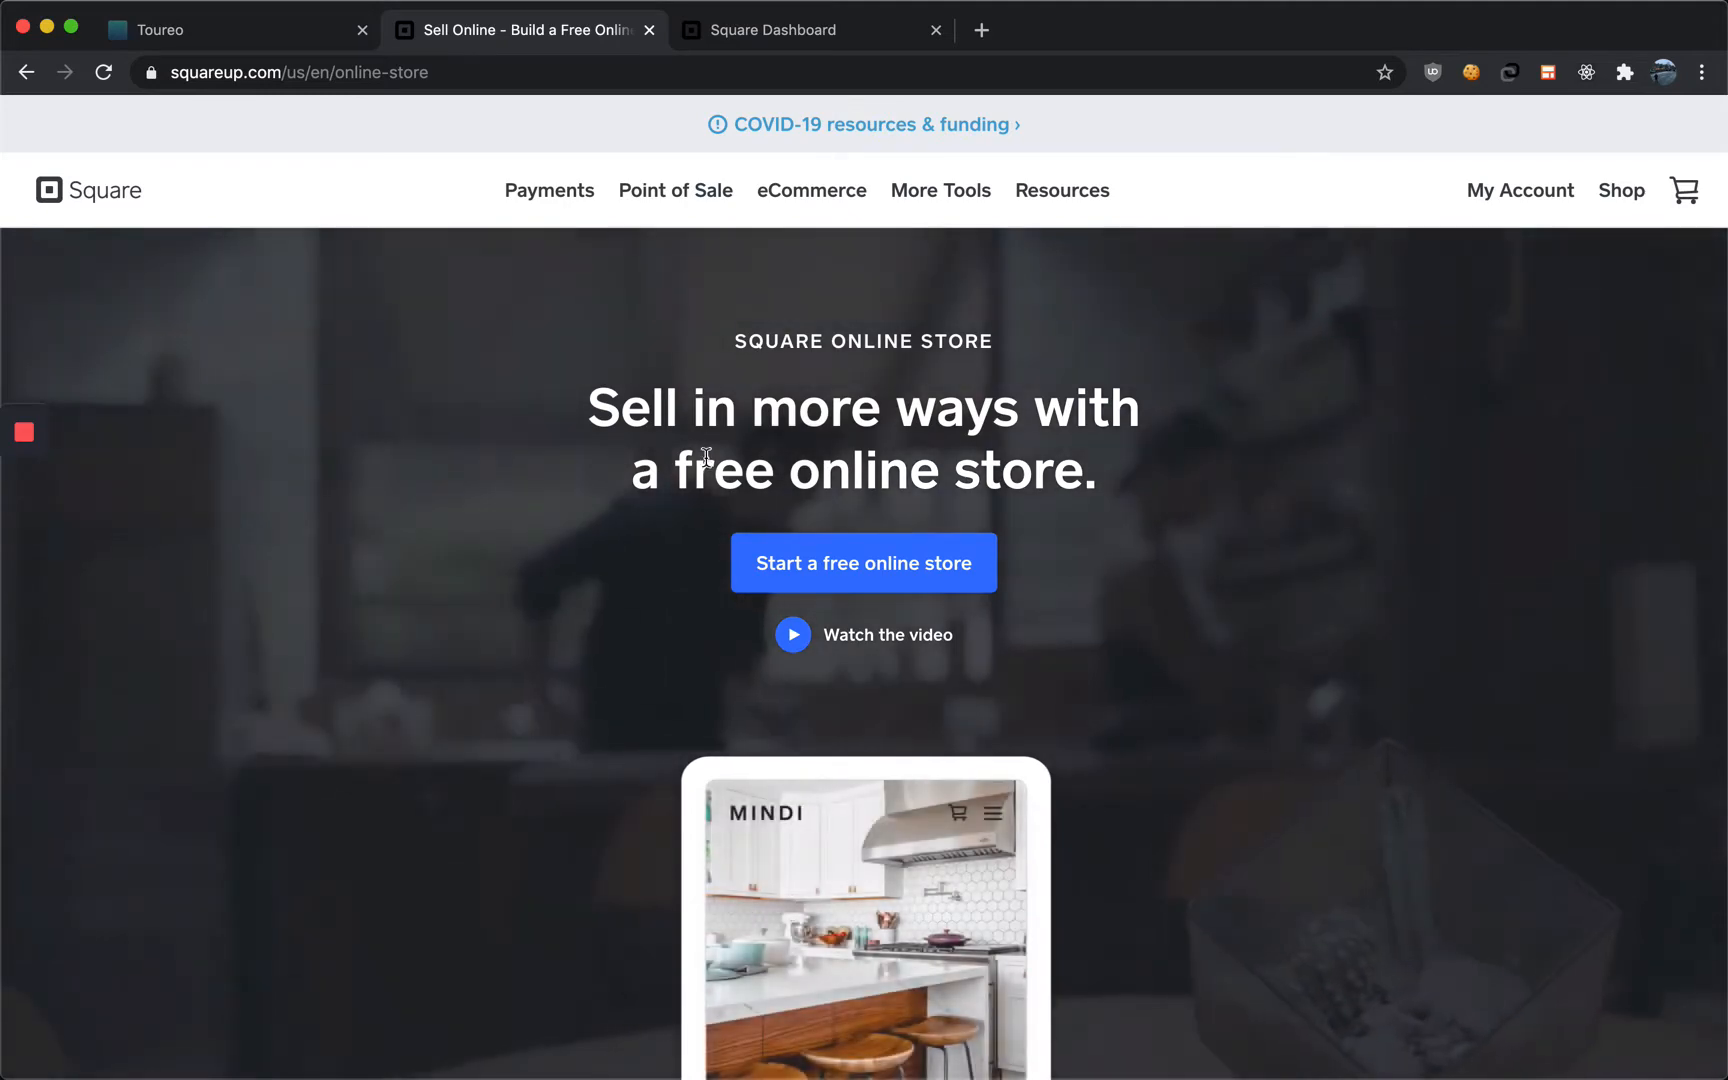
Scroll through the Square Online Store product page to review its features
{"action": "scroll", "coordinate": [702, 493], "scroll_direction": "down", "scroll_amount": 2}
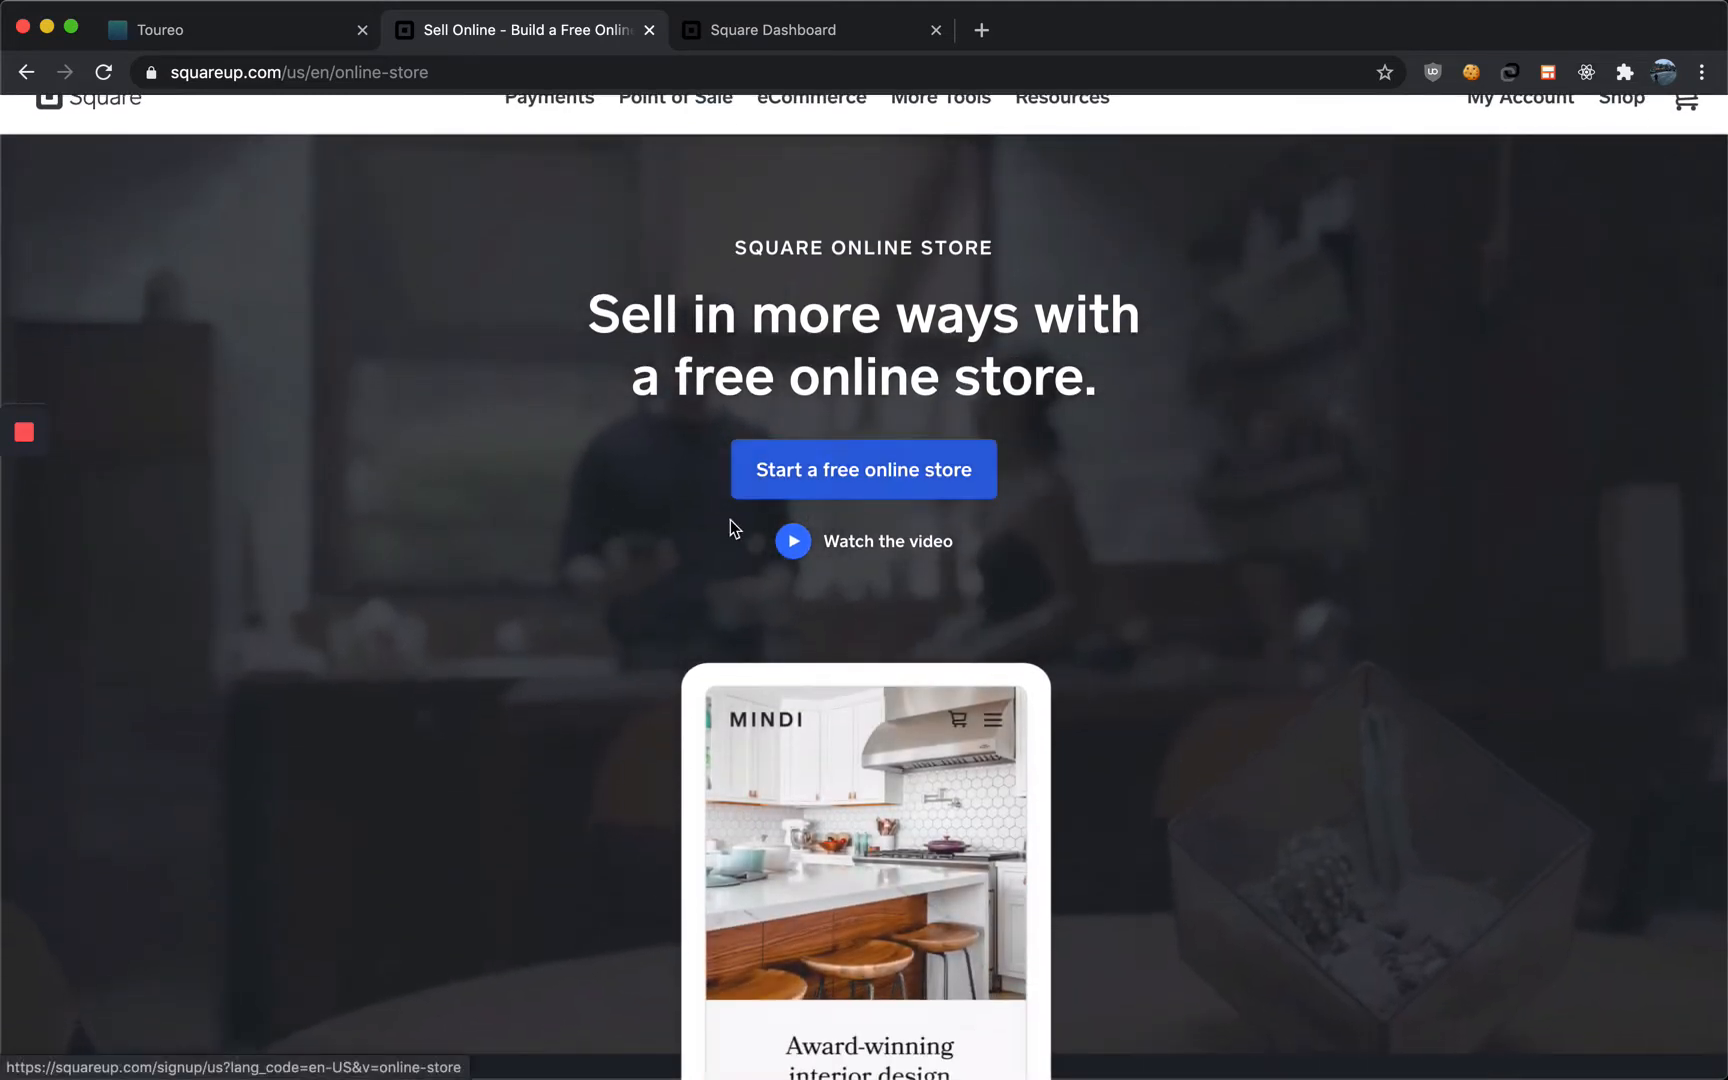
{"action": "scroll", "coordinate": [729, 522], "scroll_direction": "down", "scroll_amount": 5}
{"action": "scroll", "coordinate": [720, 537], "scroll_direction": "down", "scroll_amount": 15}
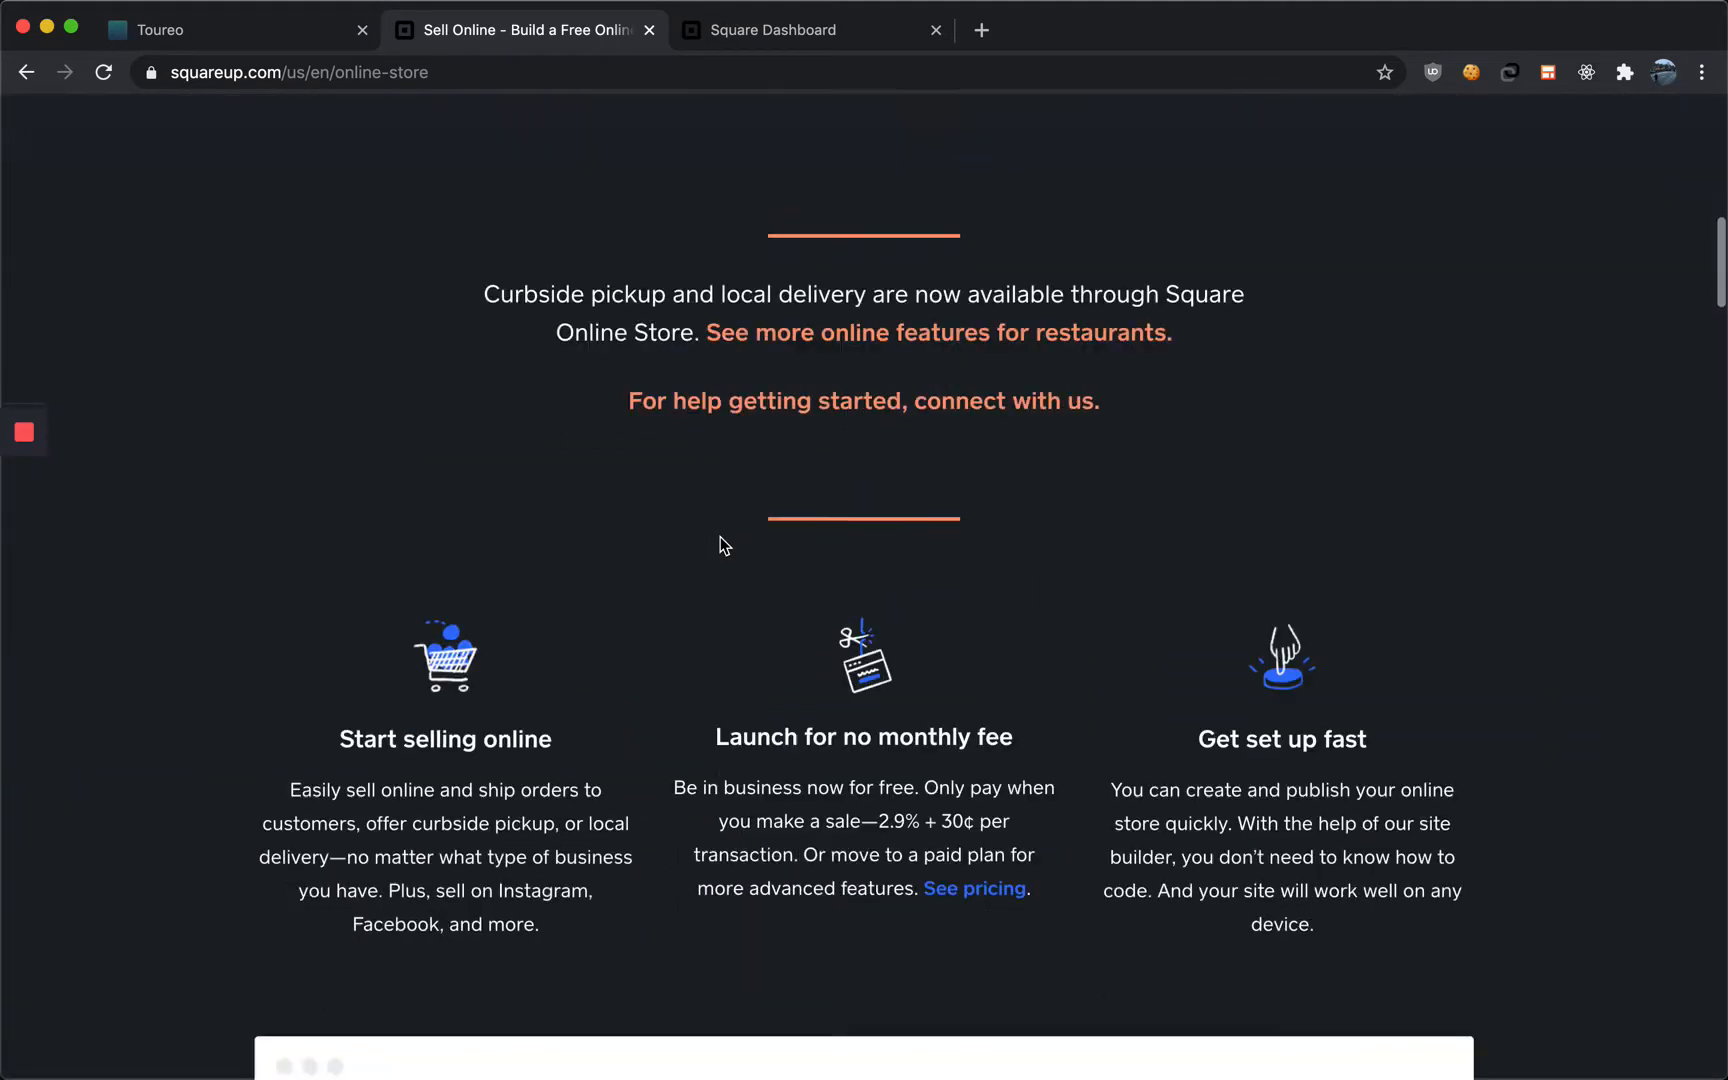
{"action": "scroll", "coordinate": [721, 545], "scroll_direction": "down", "scroll_amount": 1}
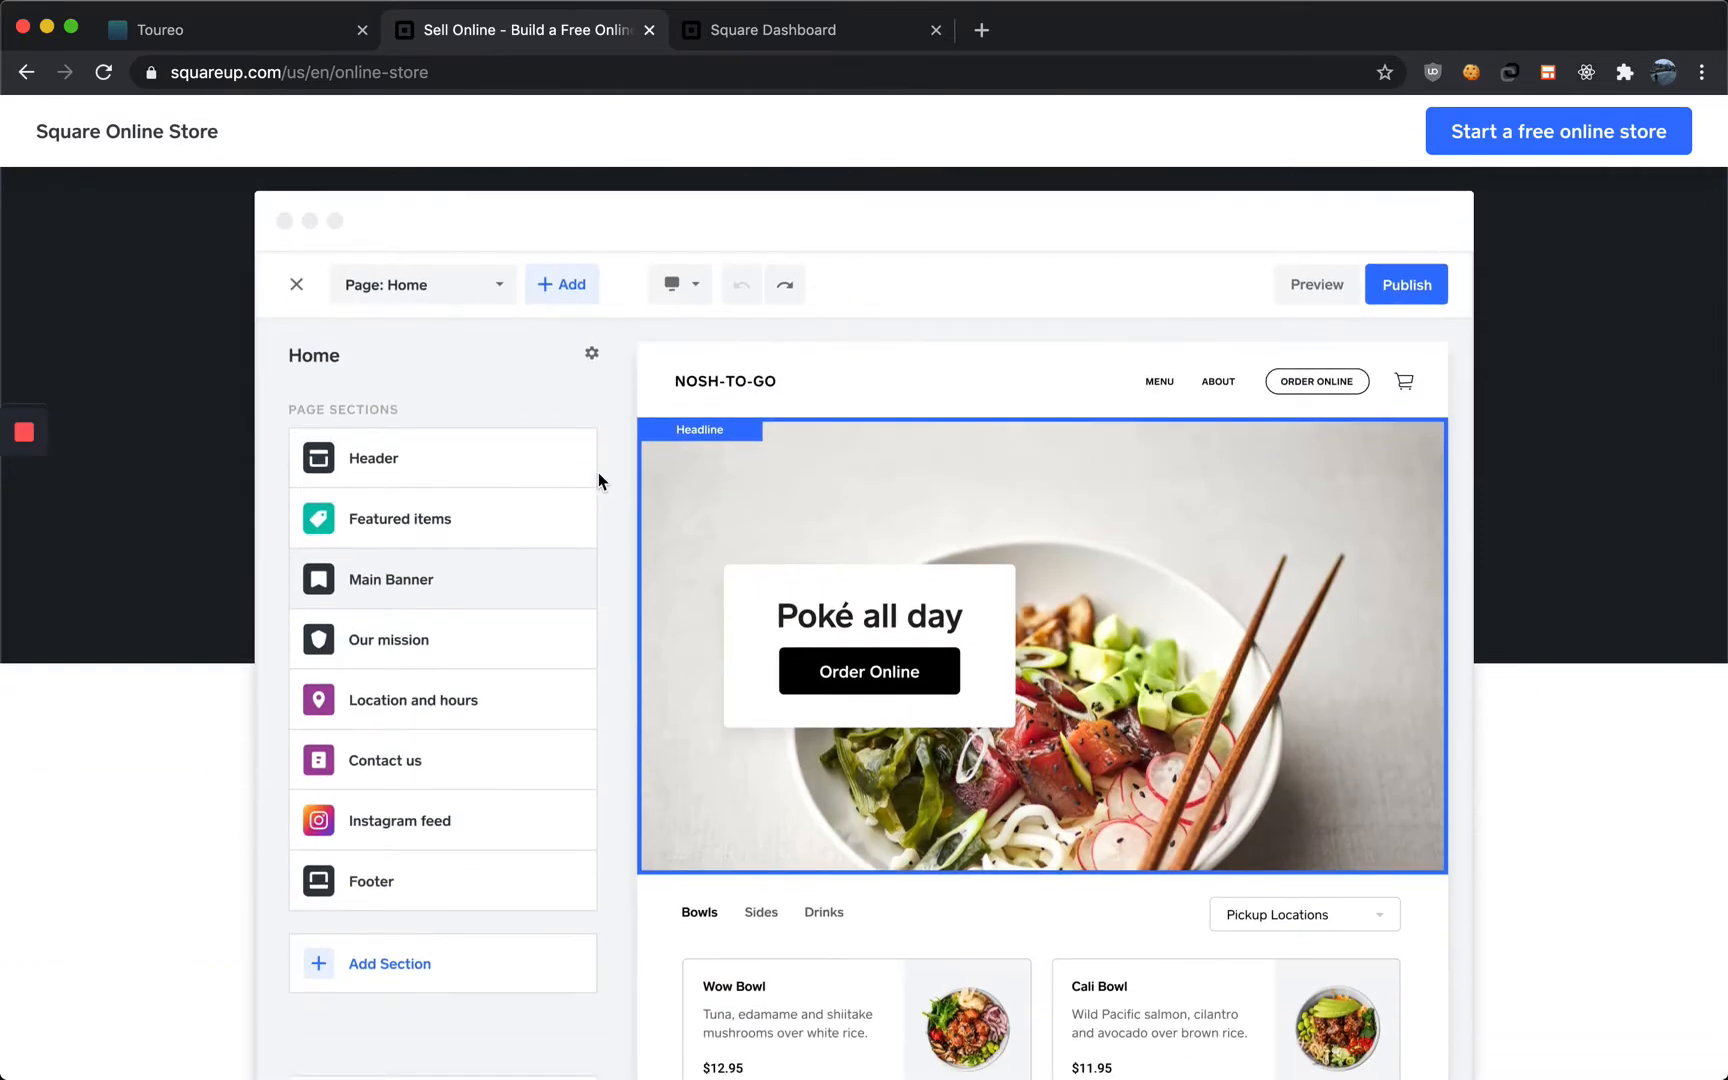
{"action": "scroll", "coordinate": [616, 495], "scroll_direction": "down", "scroll_amount": 10}
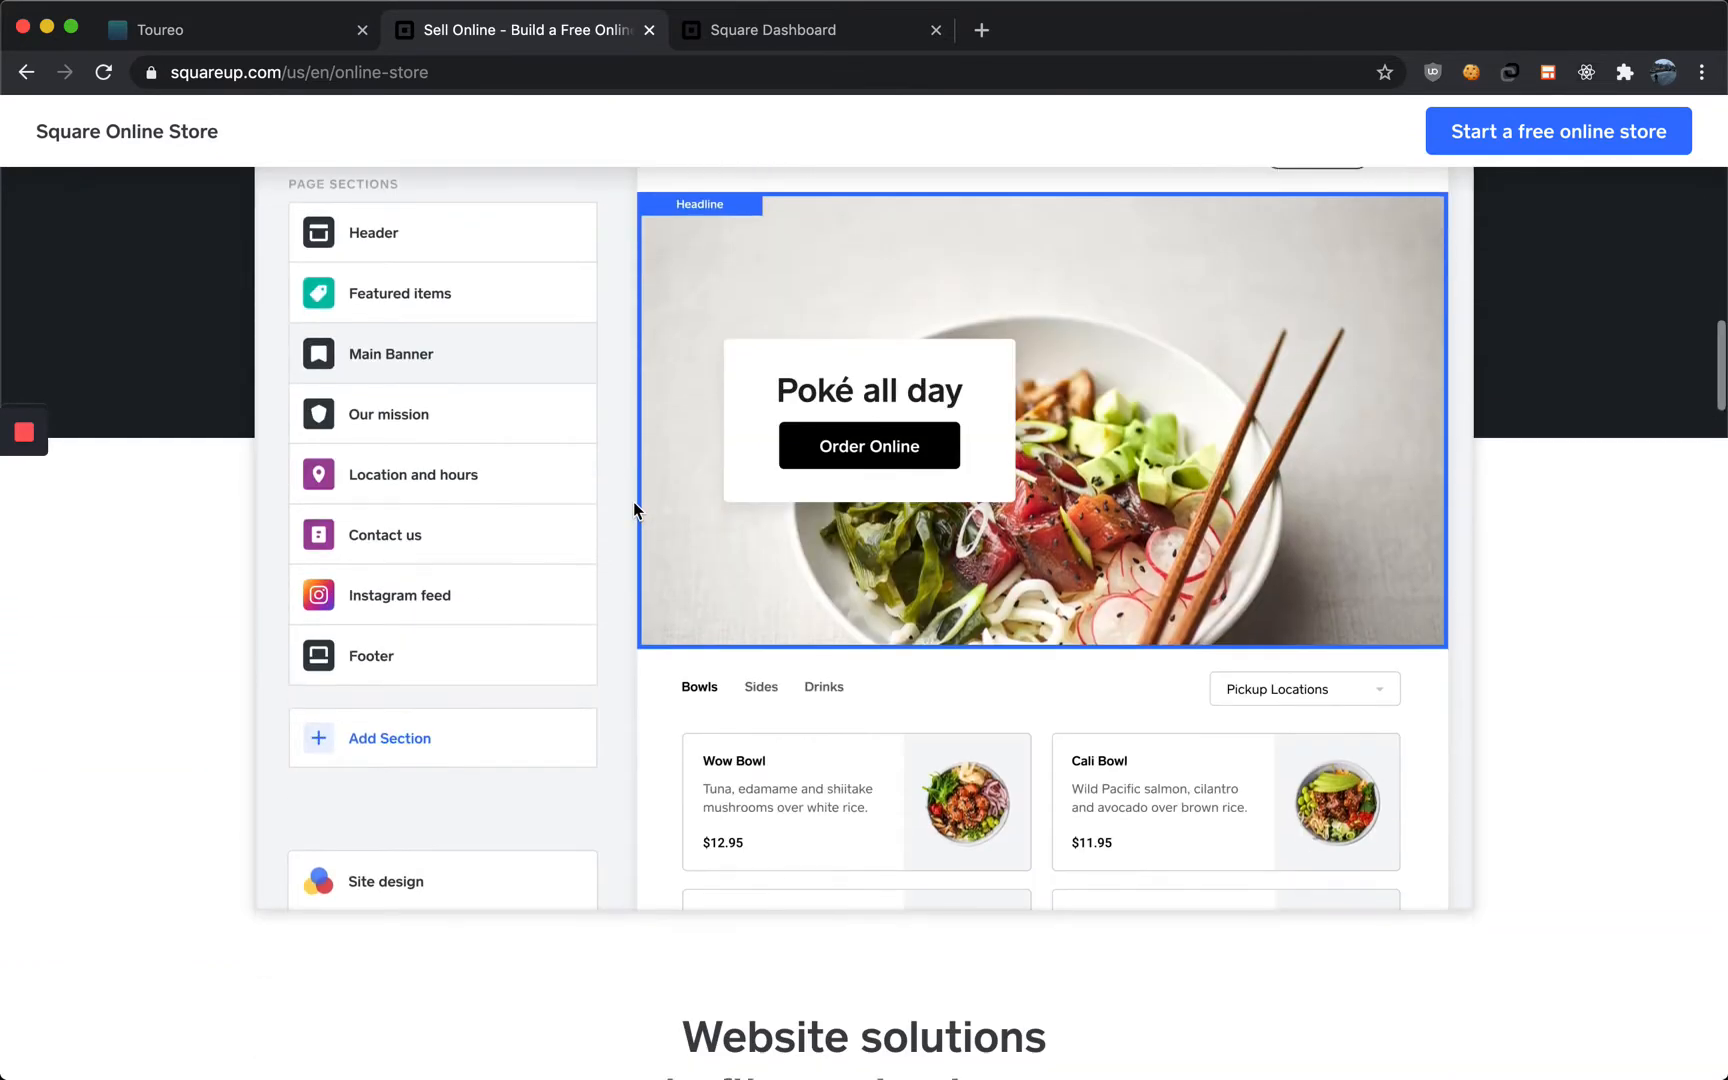
{"action": "scroll", "coordinate": [632, 512], "scroll_direction": "down", "scroll_amount": 13}
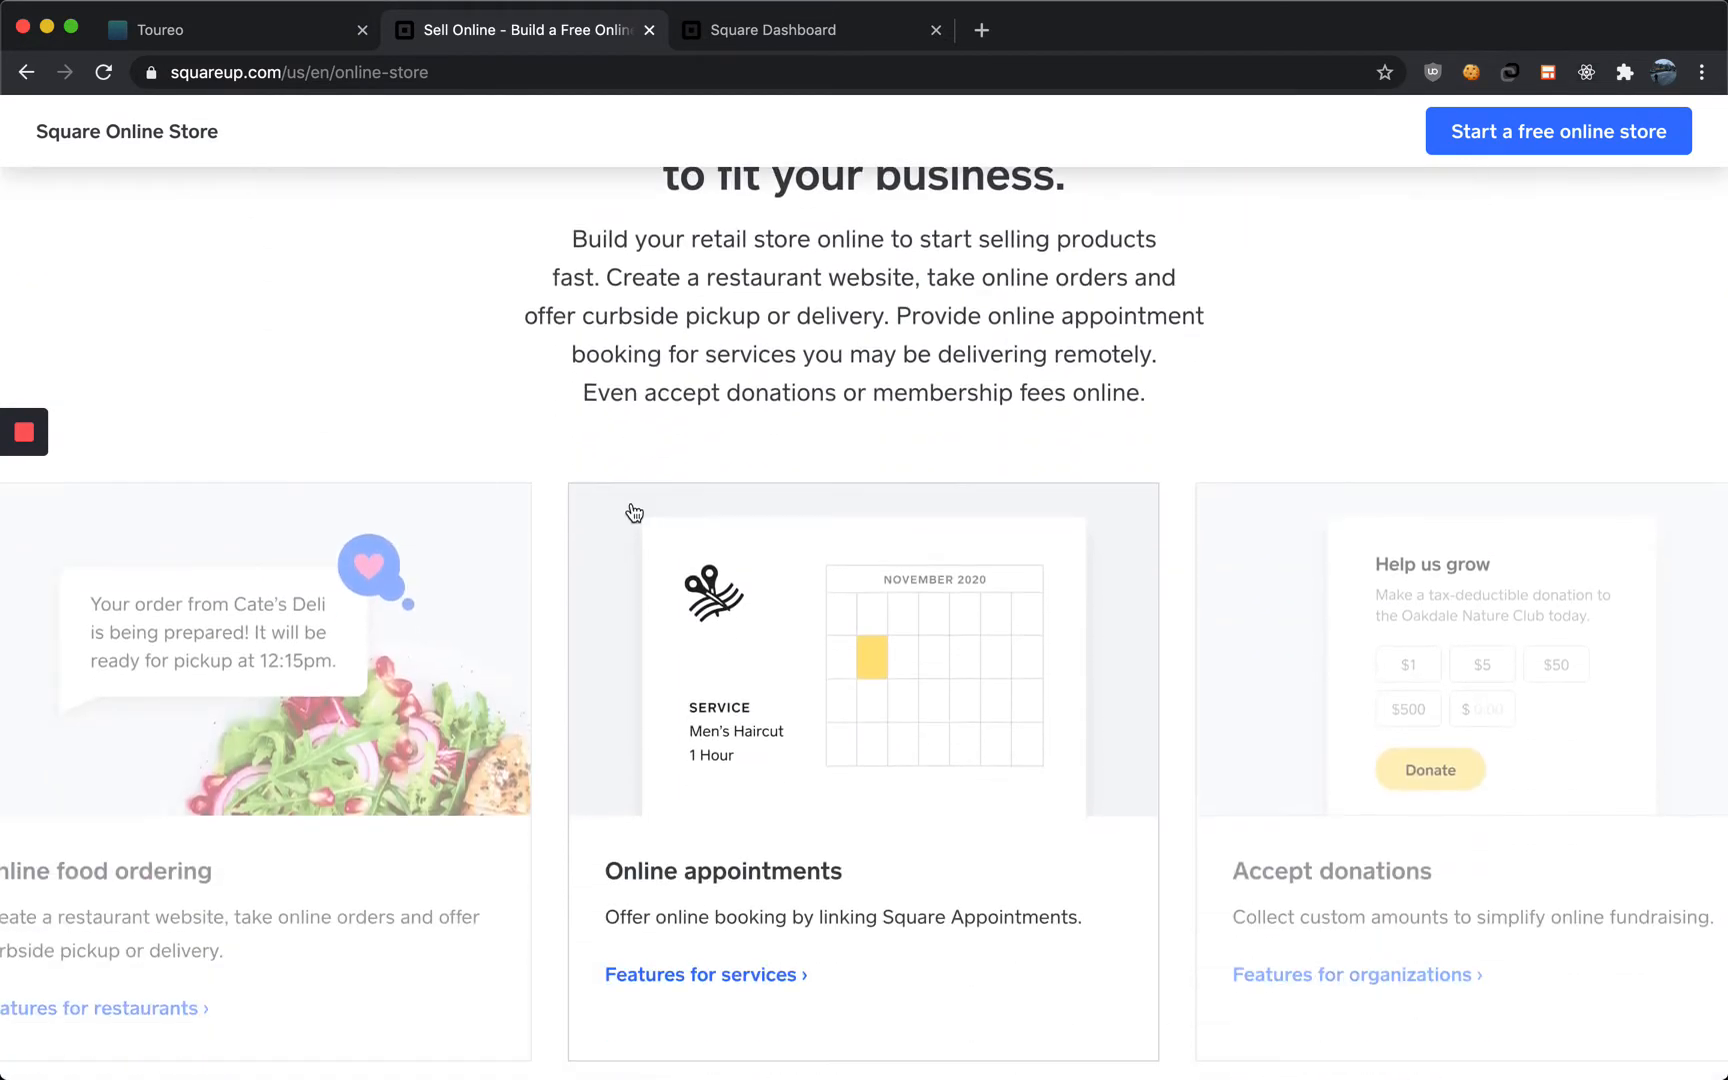
{"action": "scroll", "coordinate": [632, 510], "scroll_direction": "down", "scroll_amount": 4}
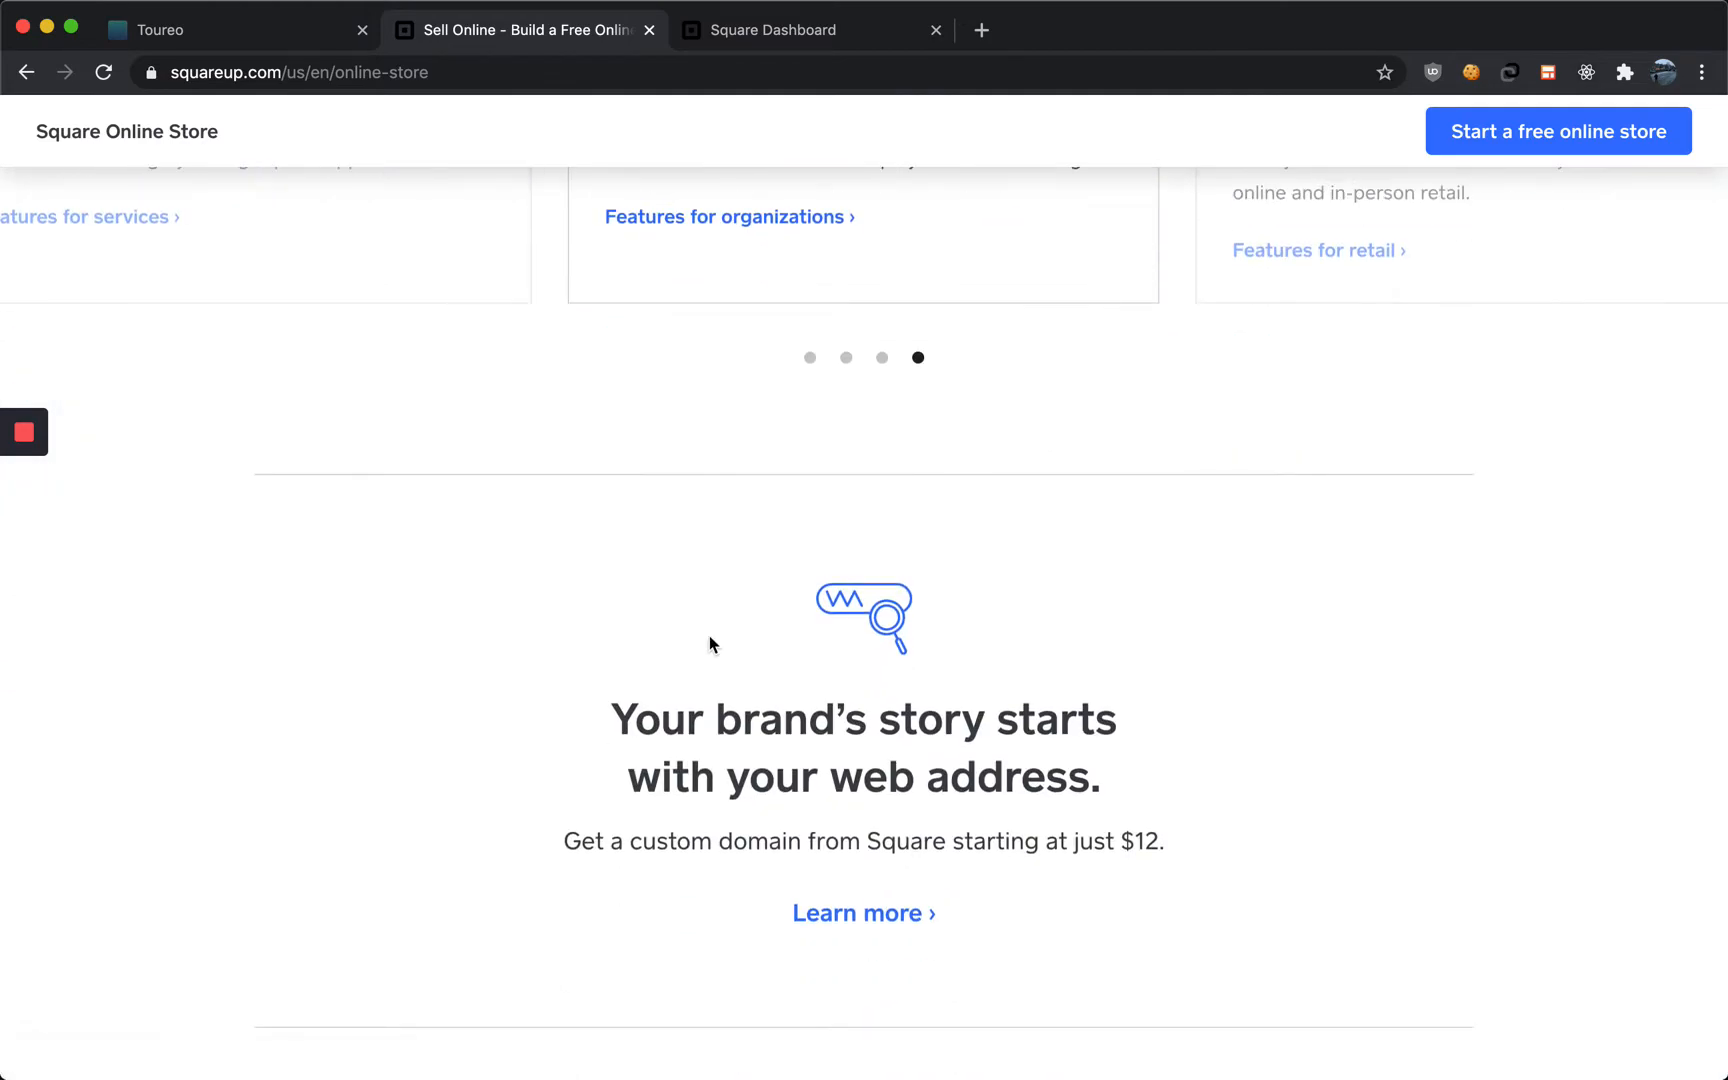
{"action": "scroll", "coordinate": [717, 752], "scroll_direction": "down", "scroll_amount": 7}
{"action": "scroll", "coordinate": [717, 745], "scroll_direction": "up", "scroll_amount": 20}
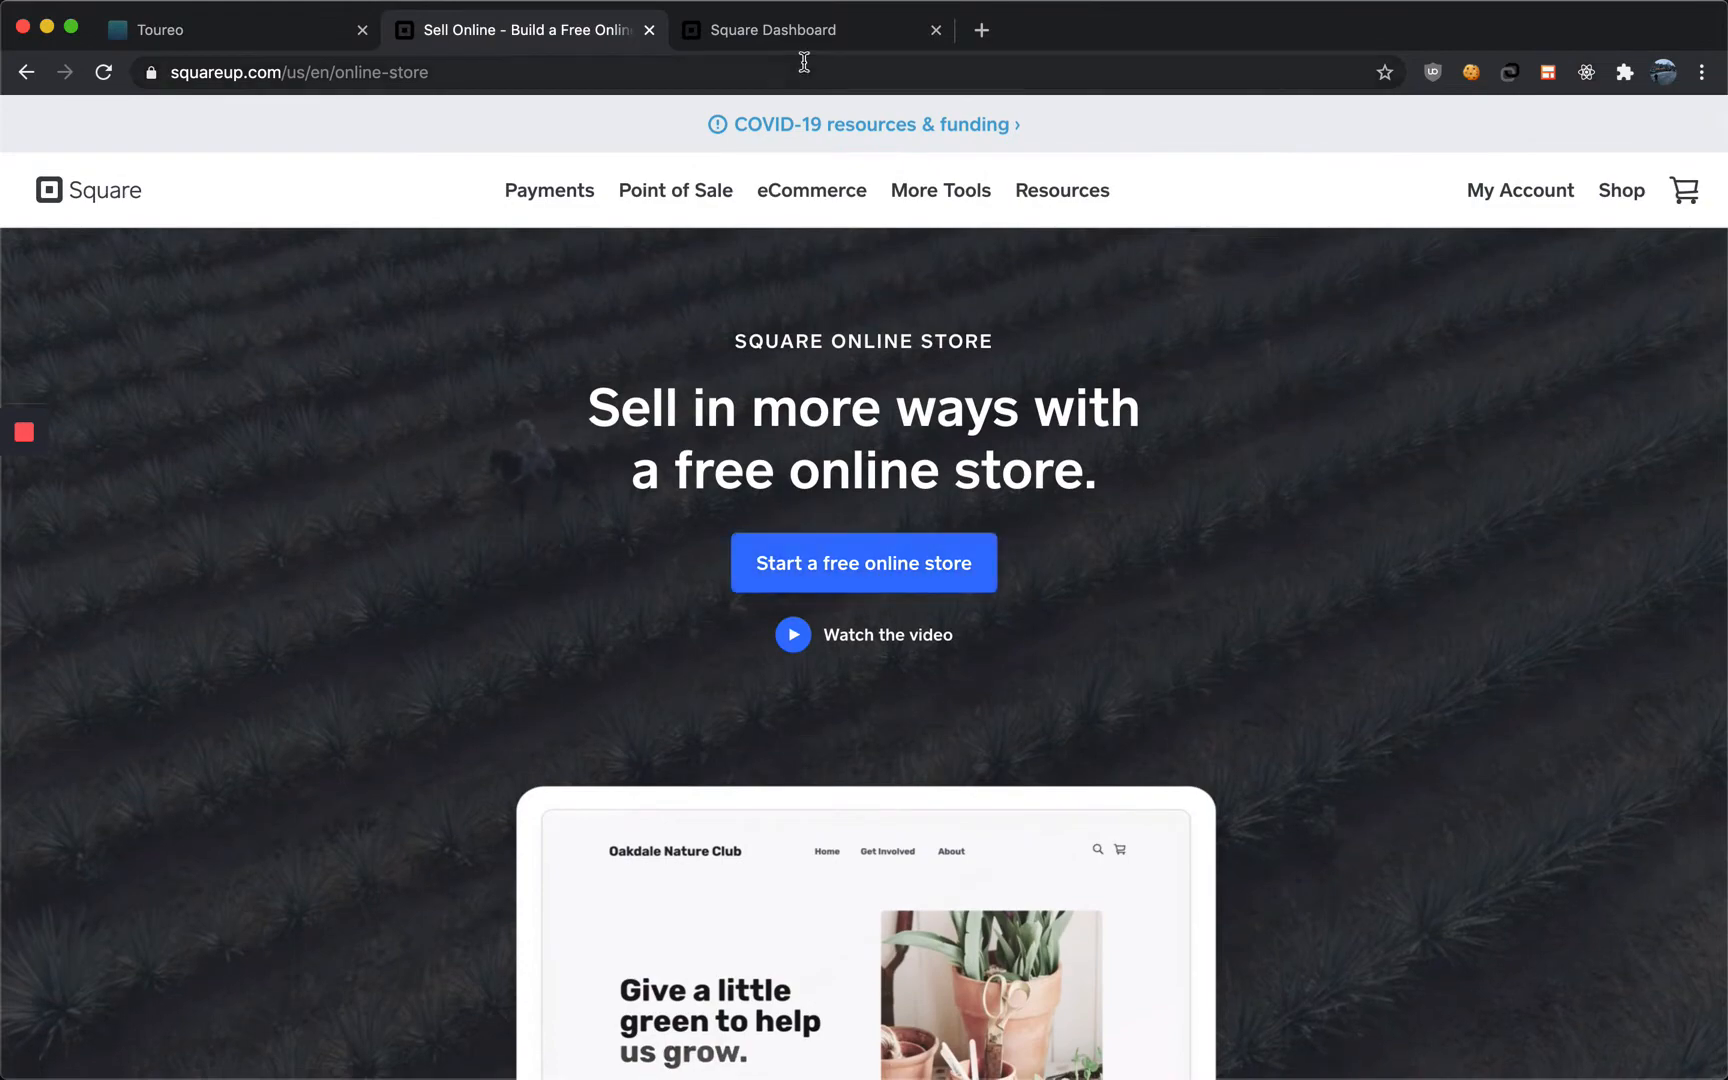
Open the Online Store section from the Square dashboard
{"action": "left_click", "coordinate": [788, 28]}
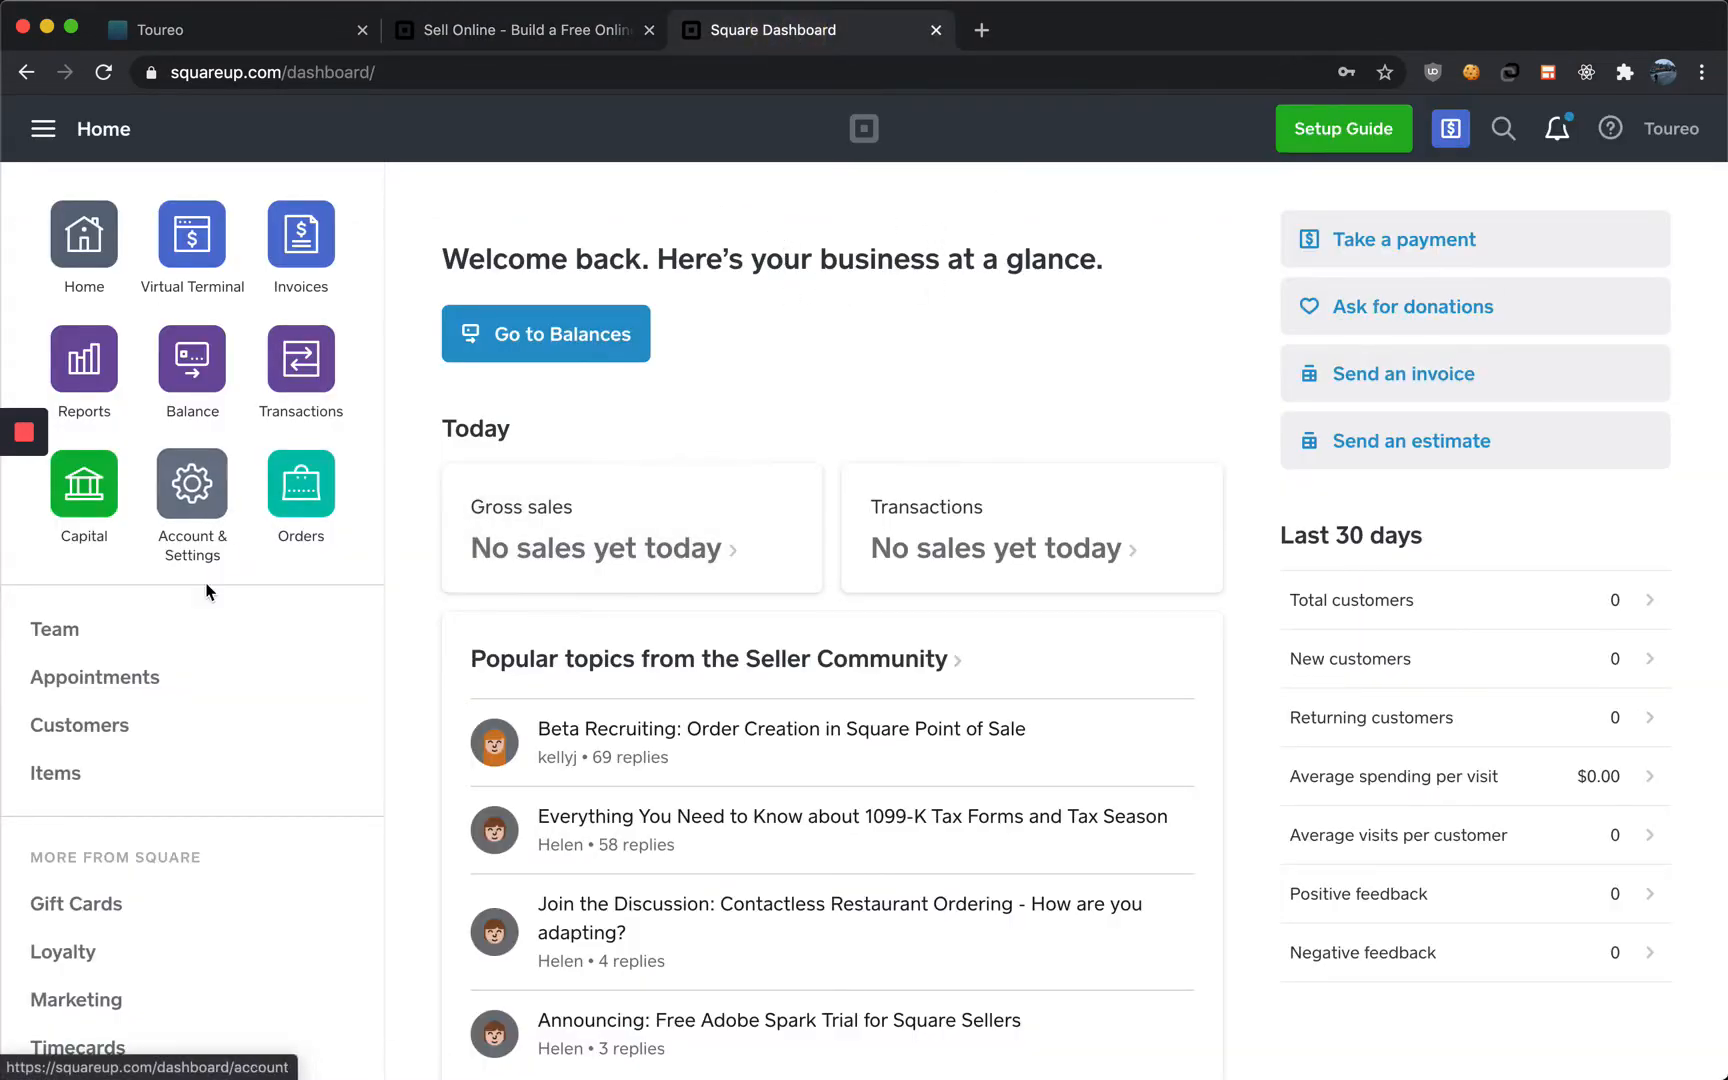
{"action": "scroll", "coordinate": [197, 691], "scroll_direction": "down", "scroll_amount": 3}
{"action": "scroll", "coordinate": [195, 690], "scroll_direction": "down", "scroll_amount": 2}
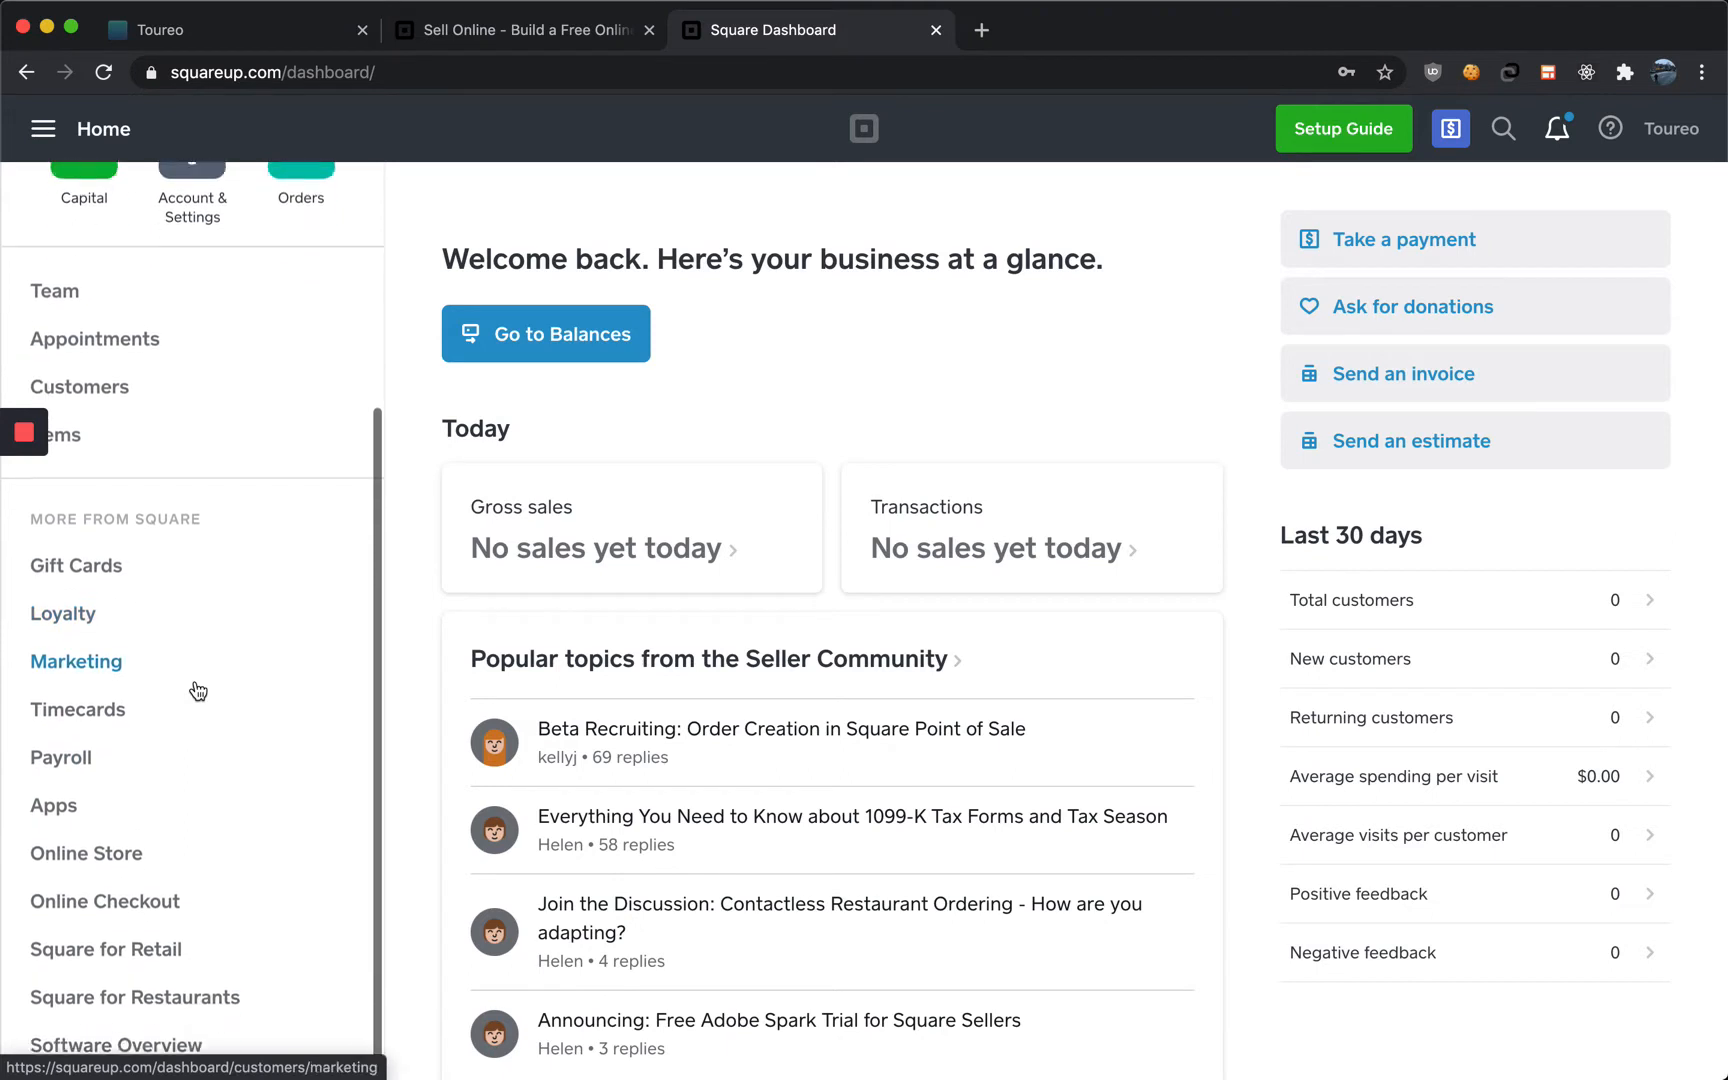
{"action": "left_click", "coordinate": [108, 848]}
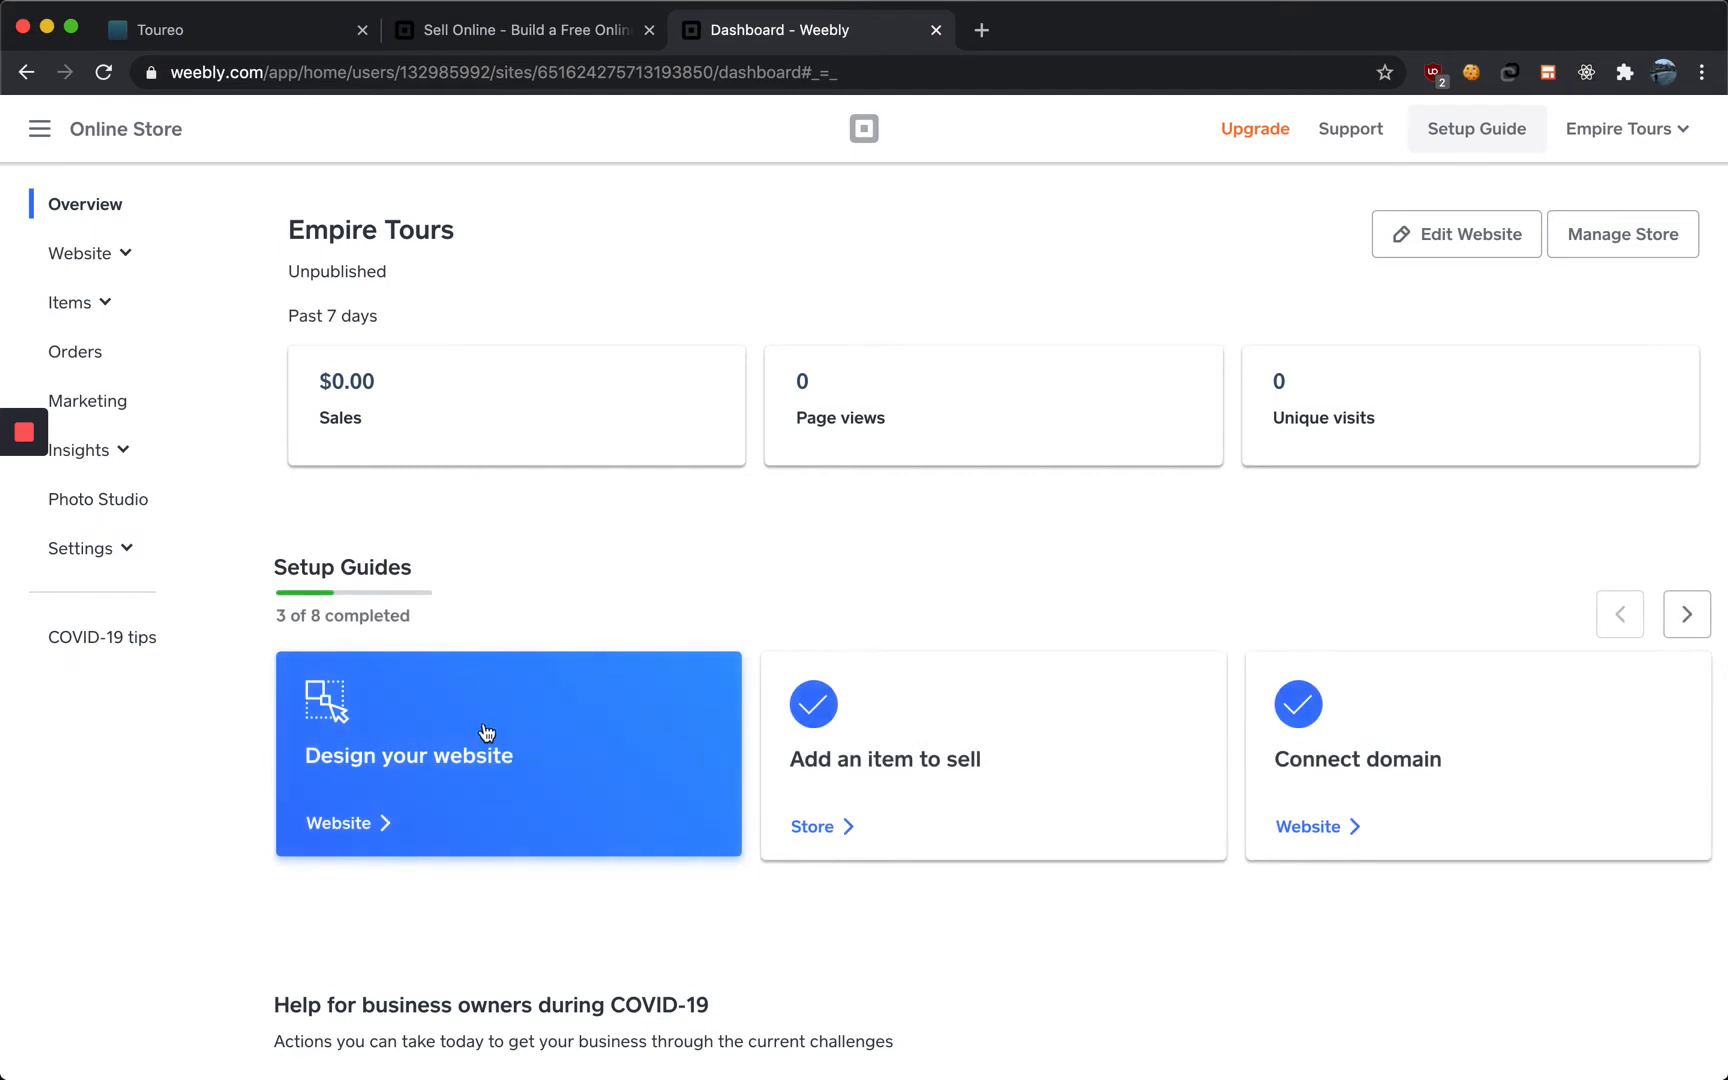
Start a free online store from the Square product page and close the duplicate dashboard tab
{"action": "left_click", "coordinate": [487, 36]}
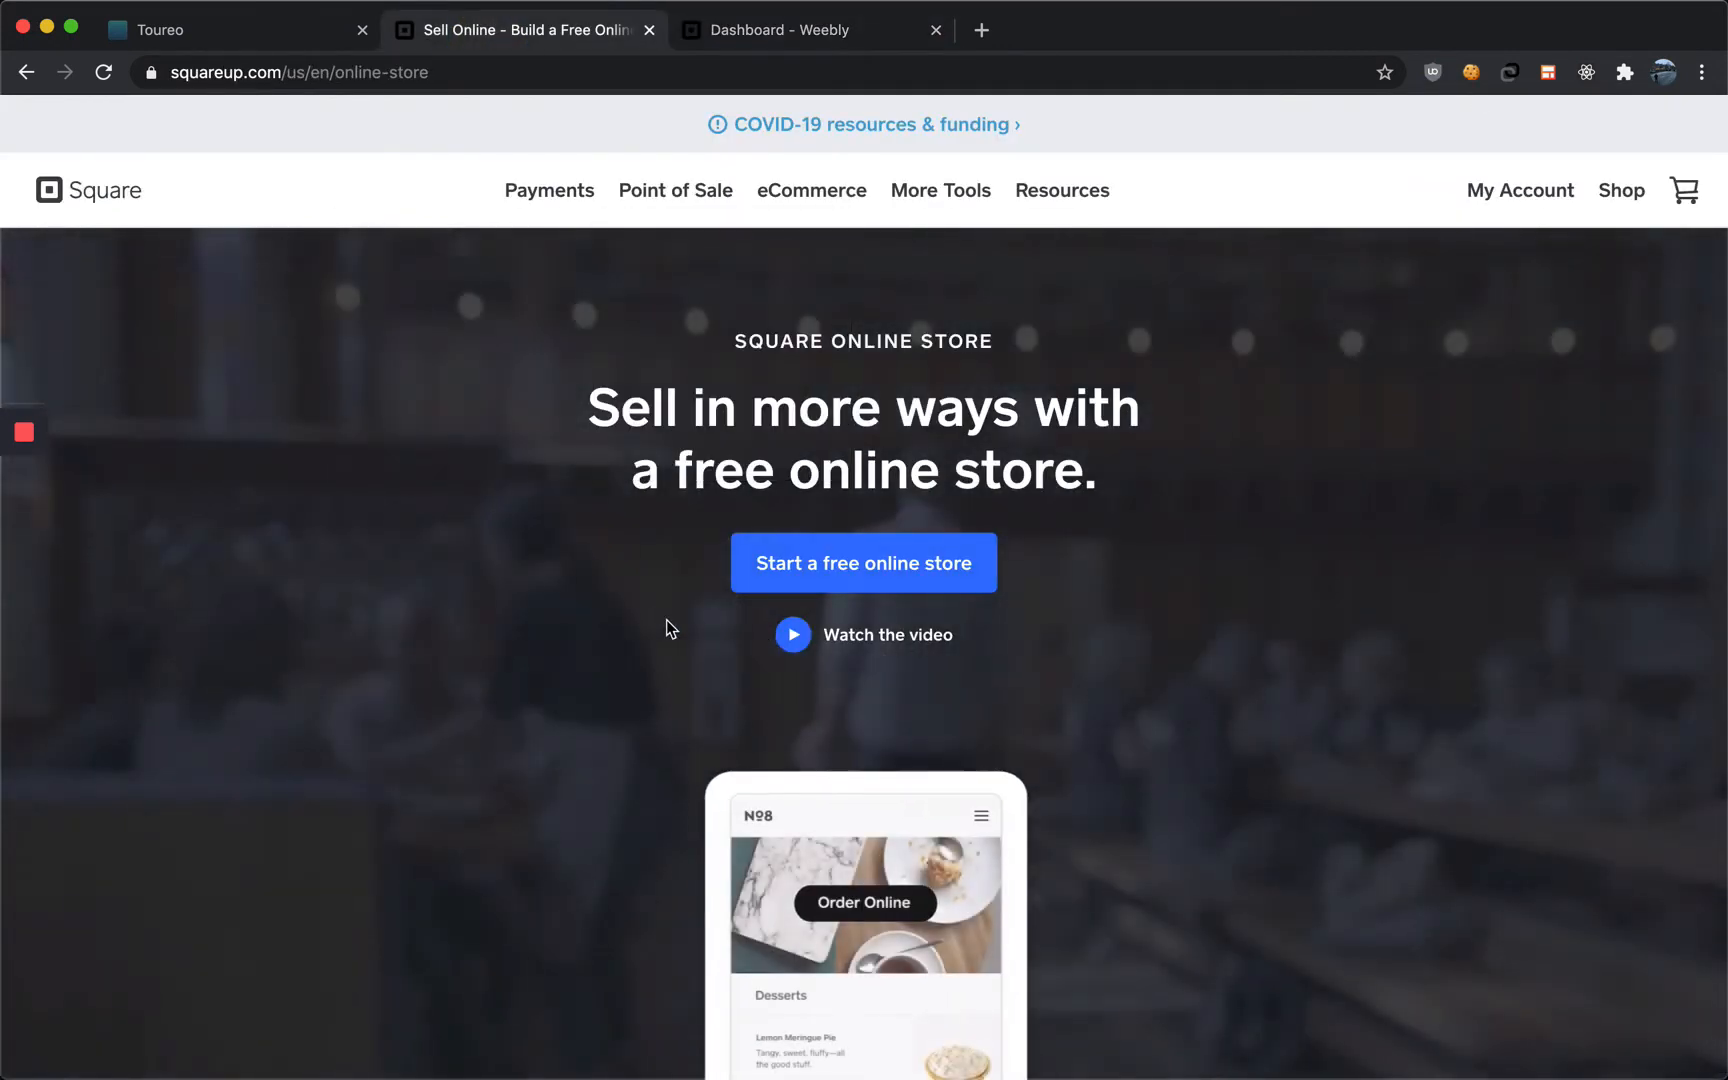
{"action": "left_click", "coordinate": [837, 575]}
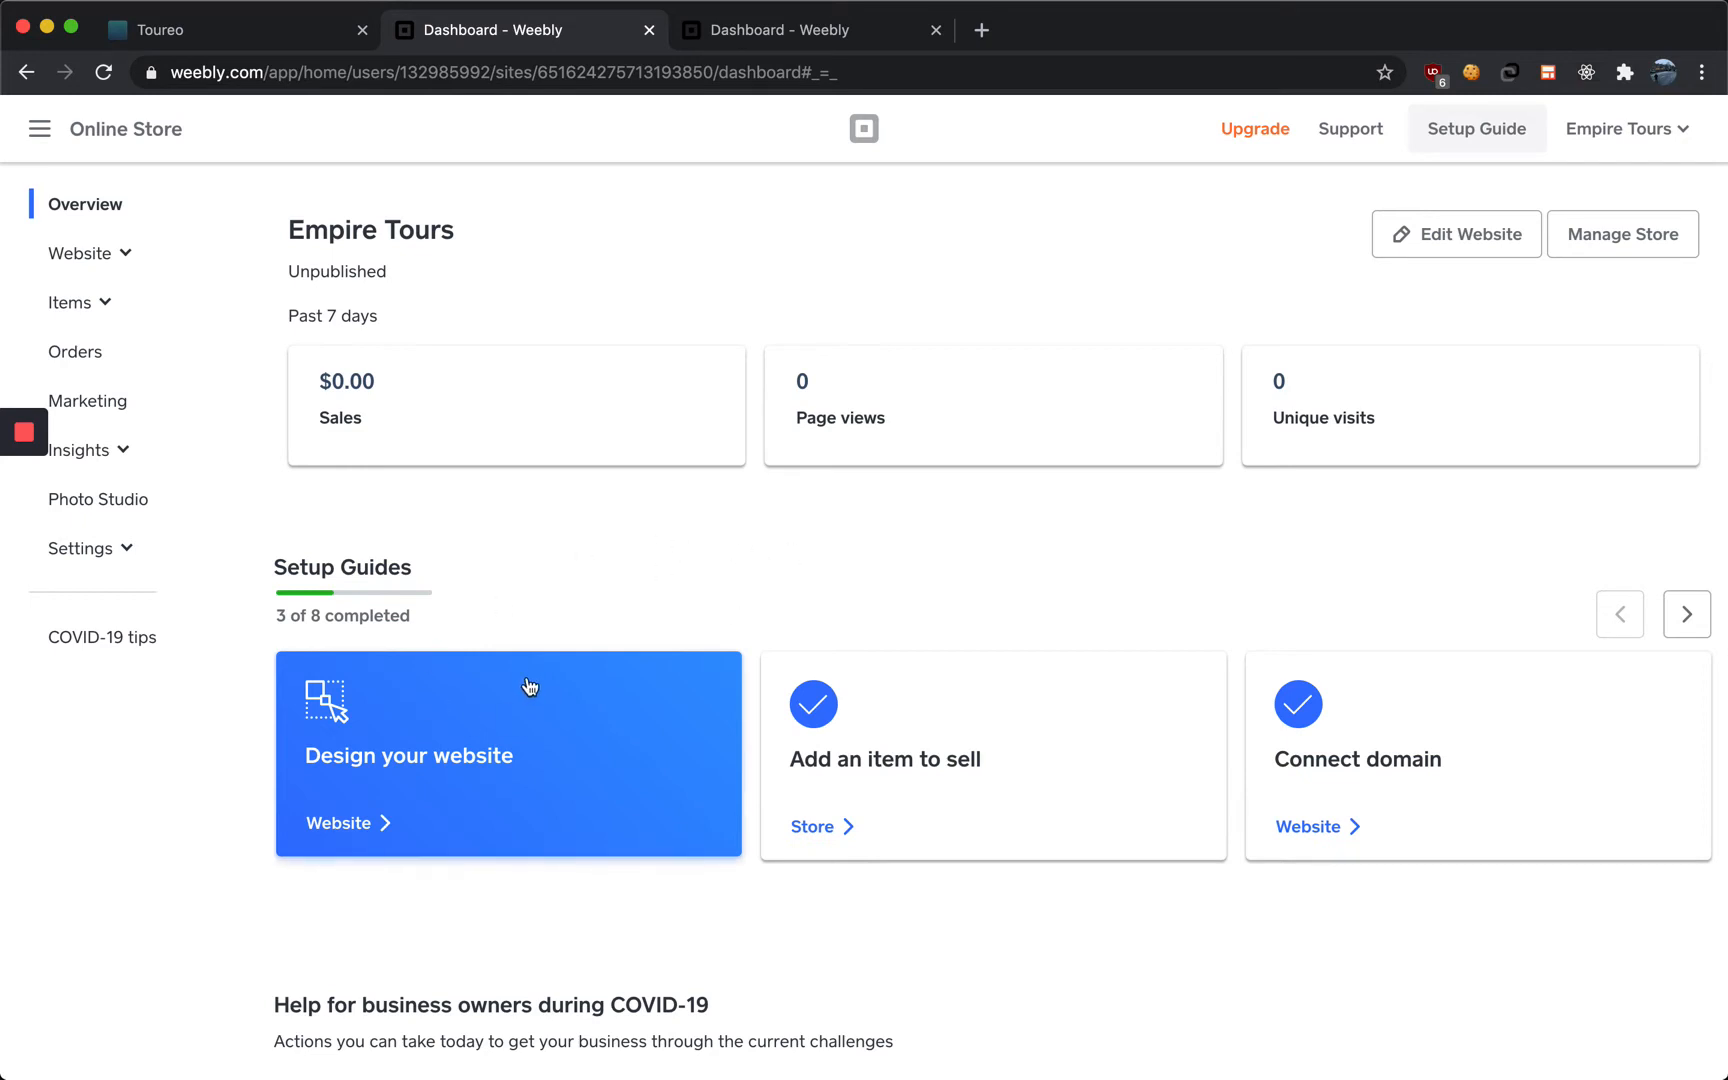
{"action": "left_click", "coordinate": [649, 30]}
Open the Design your website setup guide and scroll through the template preview
{"action": "left_click", "coordinate": [455, 740]}
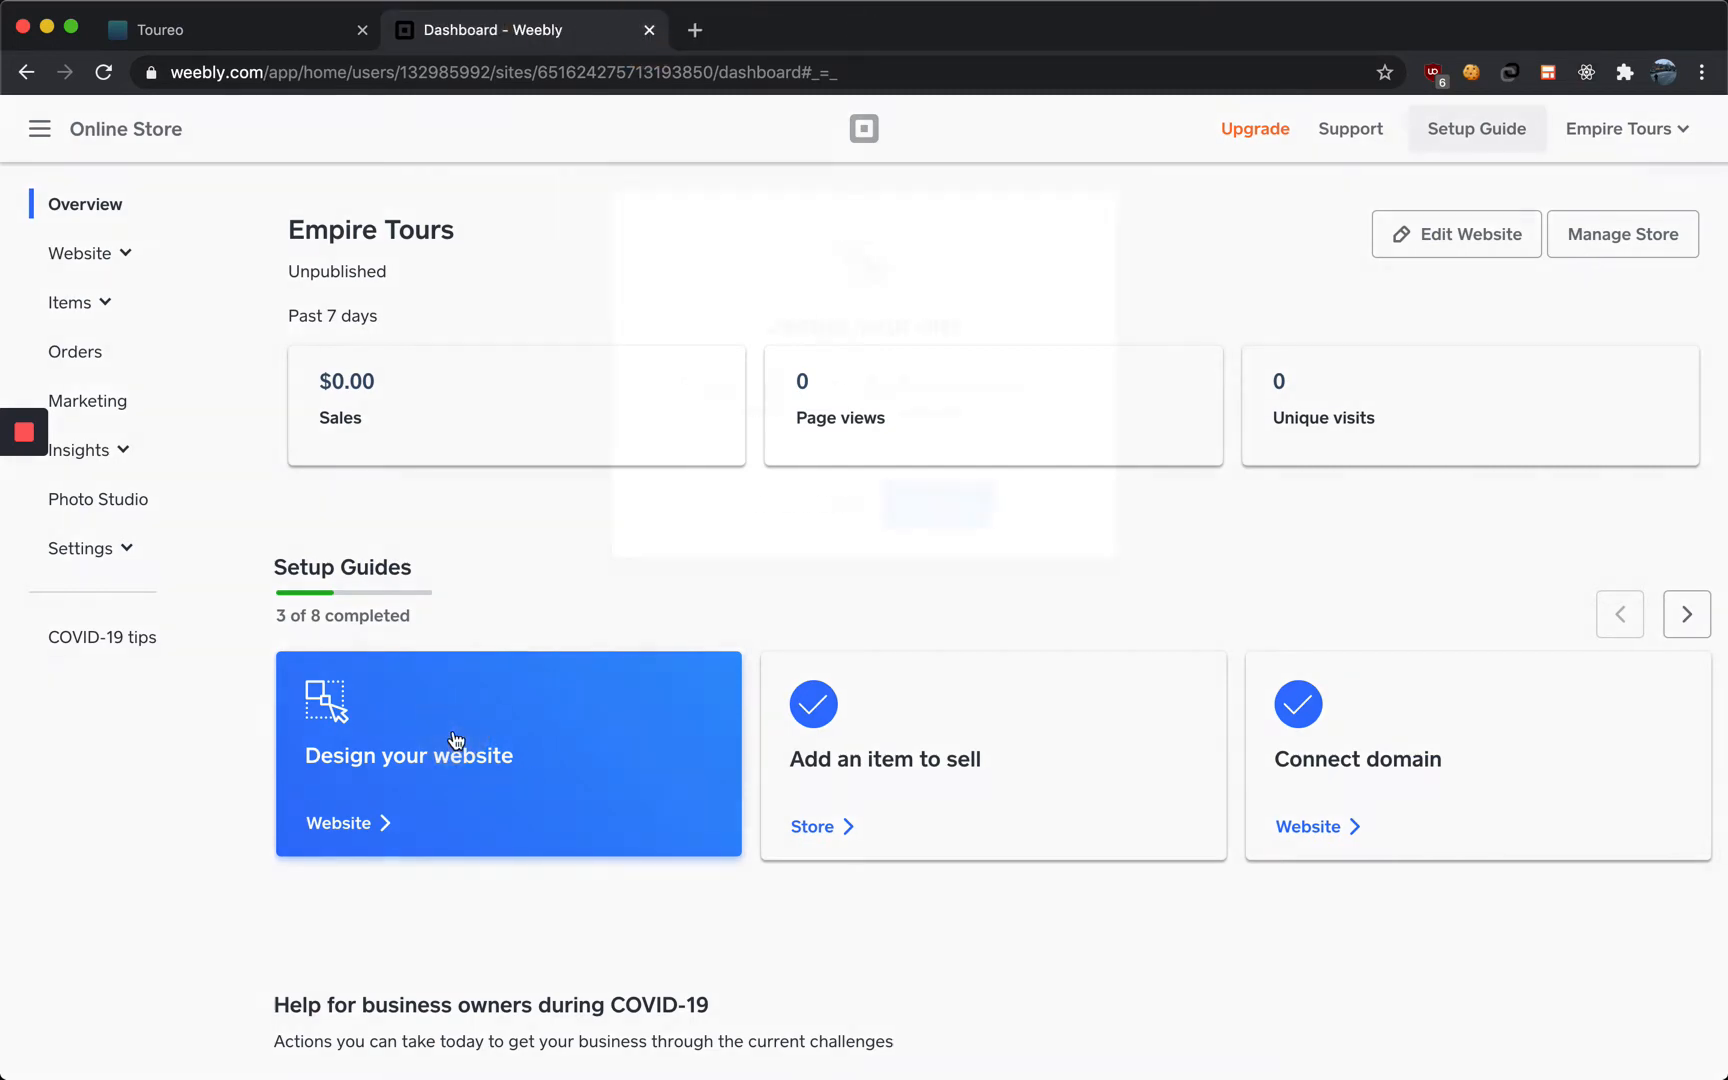
{"action": "left_click", "coordinate": [940, 503]}
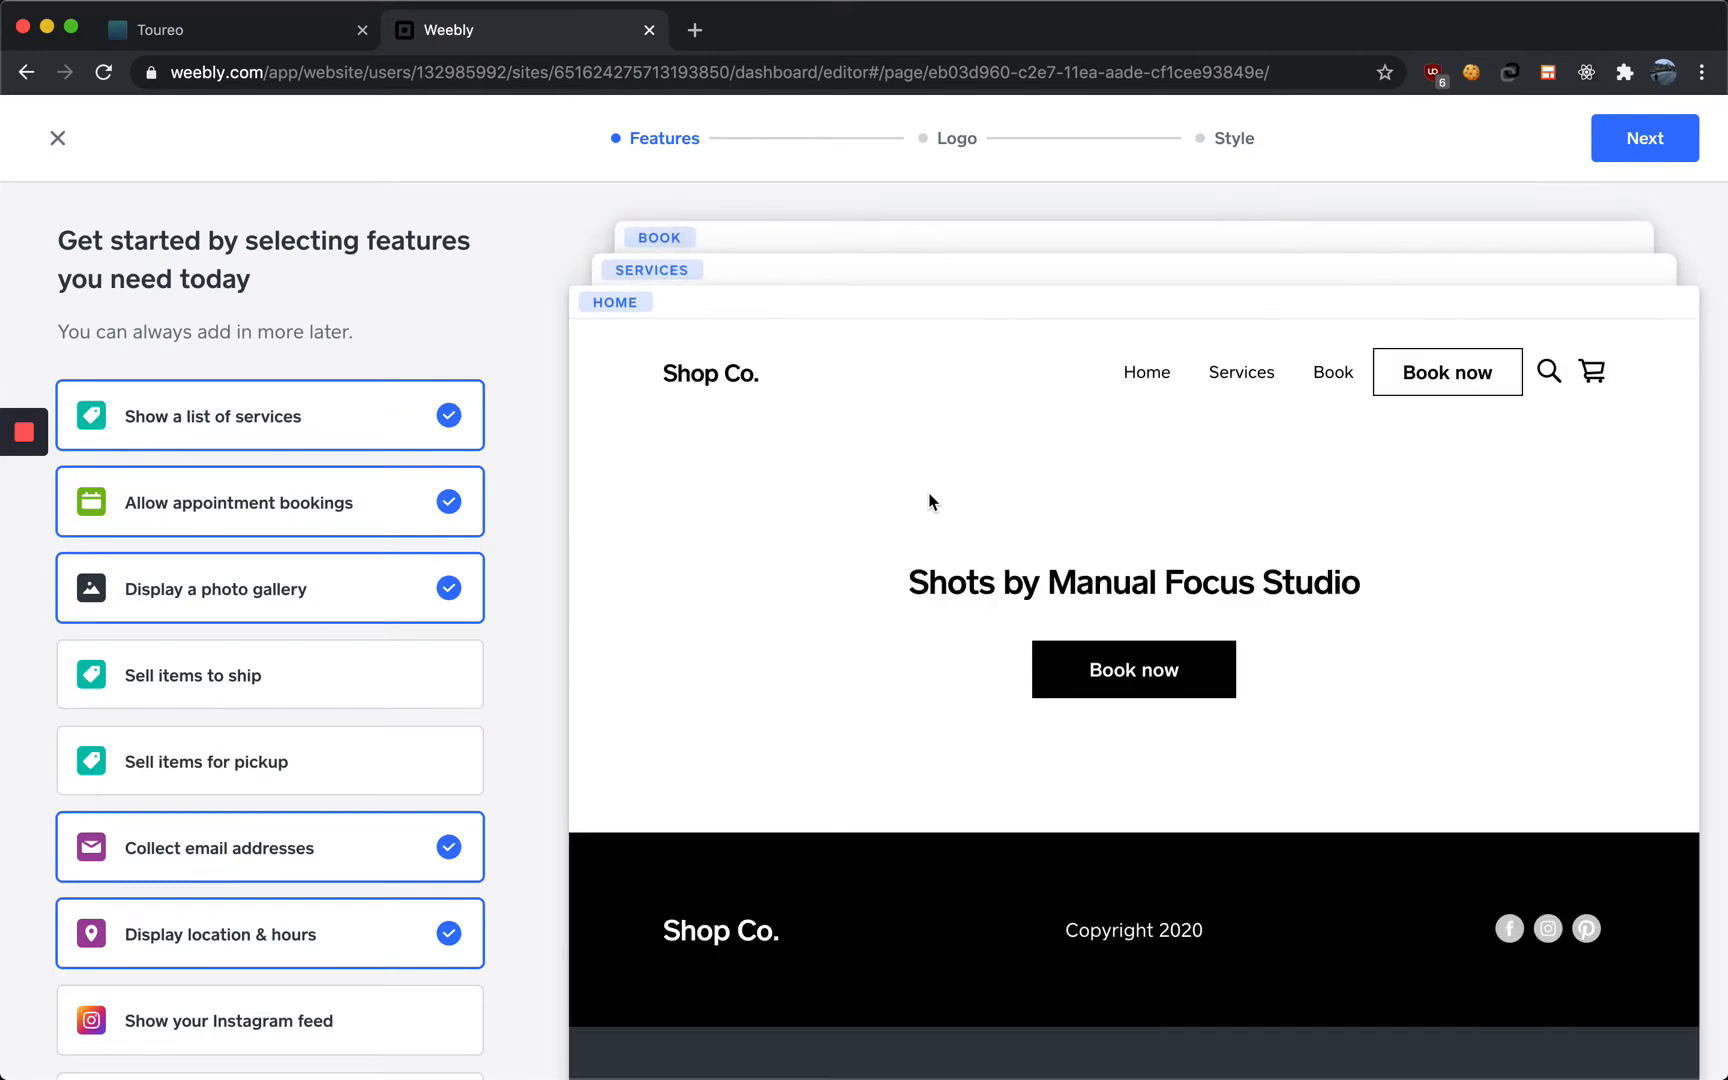
{"action": "scroll", "coordinate": [979, 600], "scroll_direction": "down", "scroll_amount": 3}
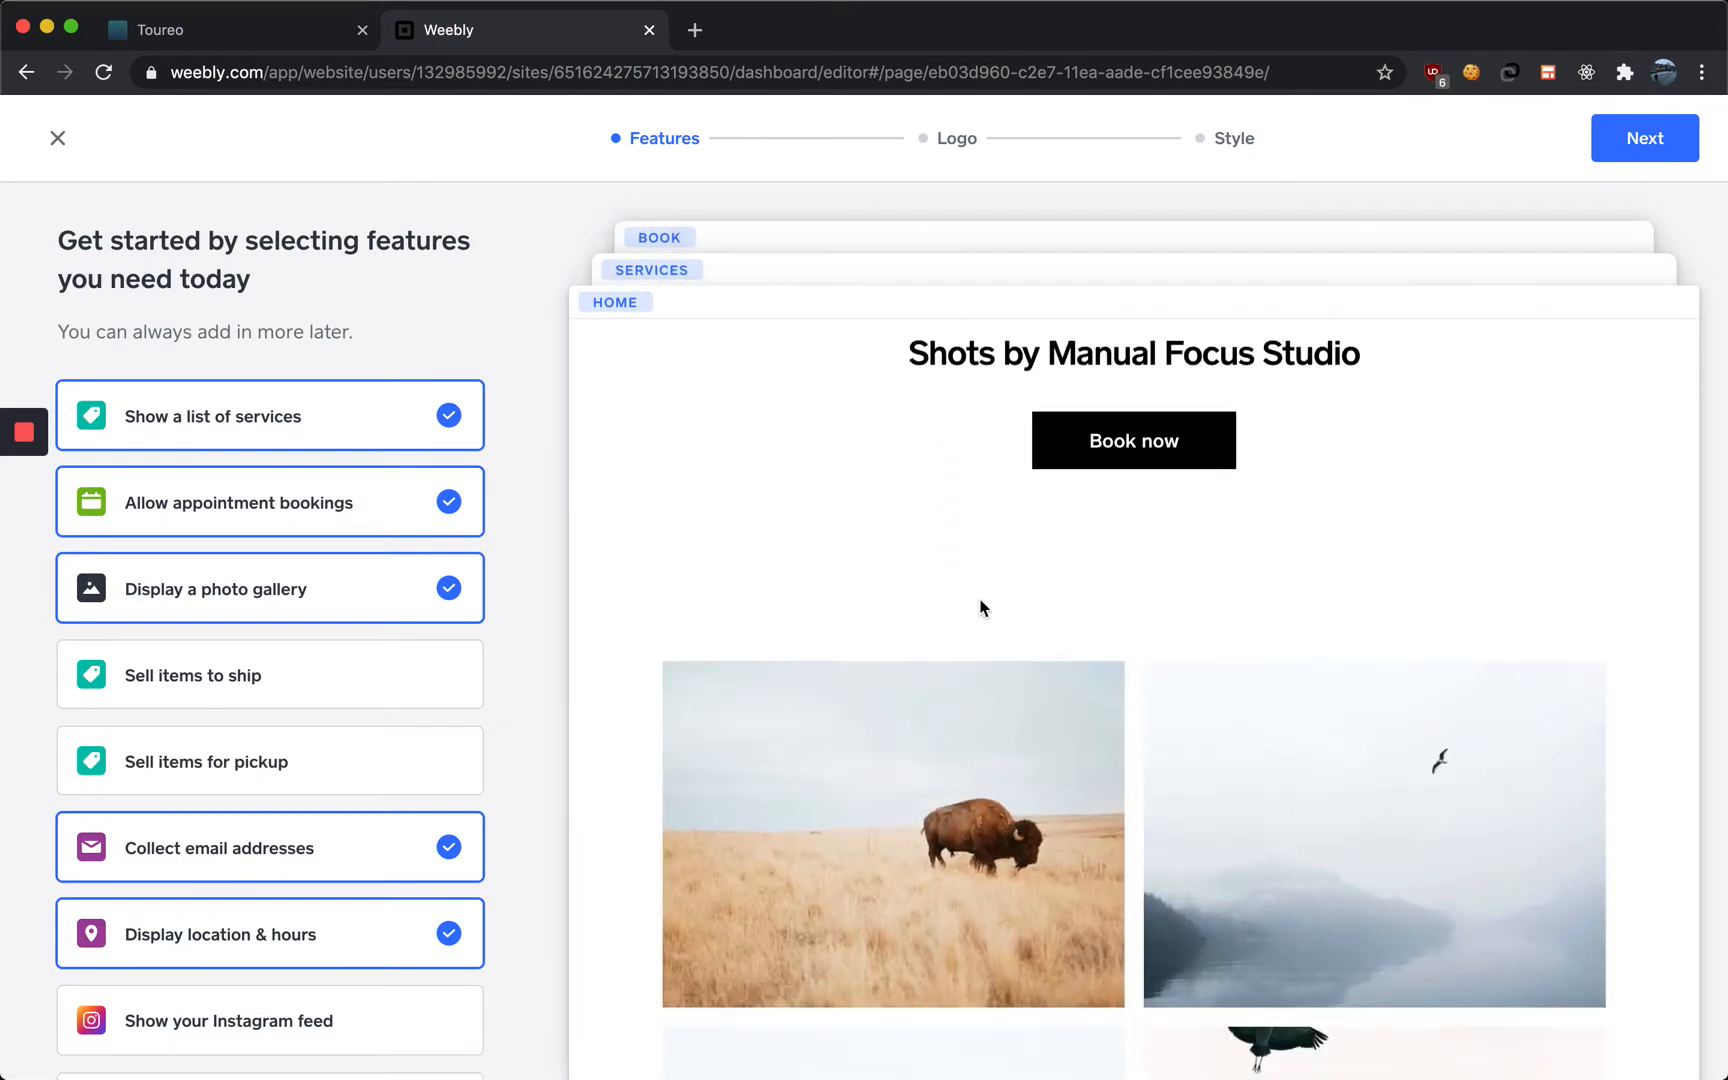
{"action": "scroll", "coordinate": [976, 598], "scroll_direction": "up", "scroll_amount": 3}
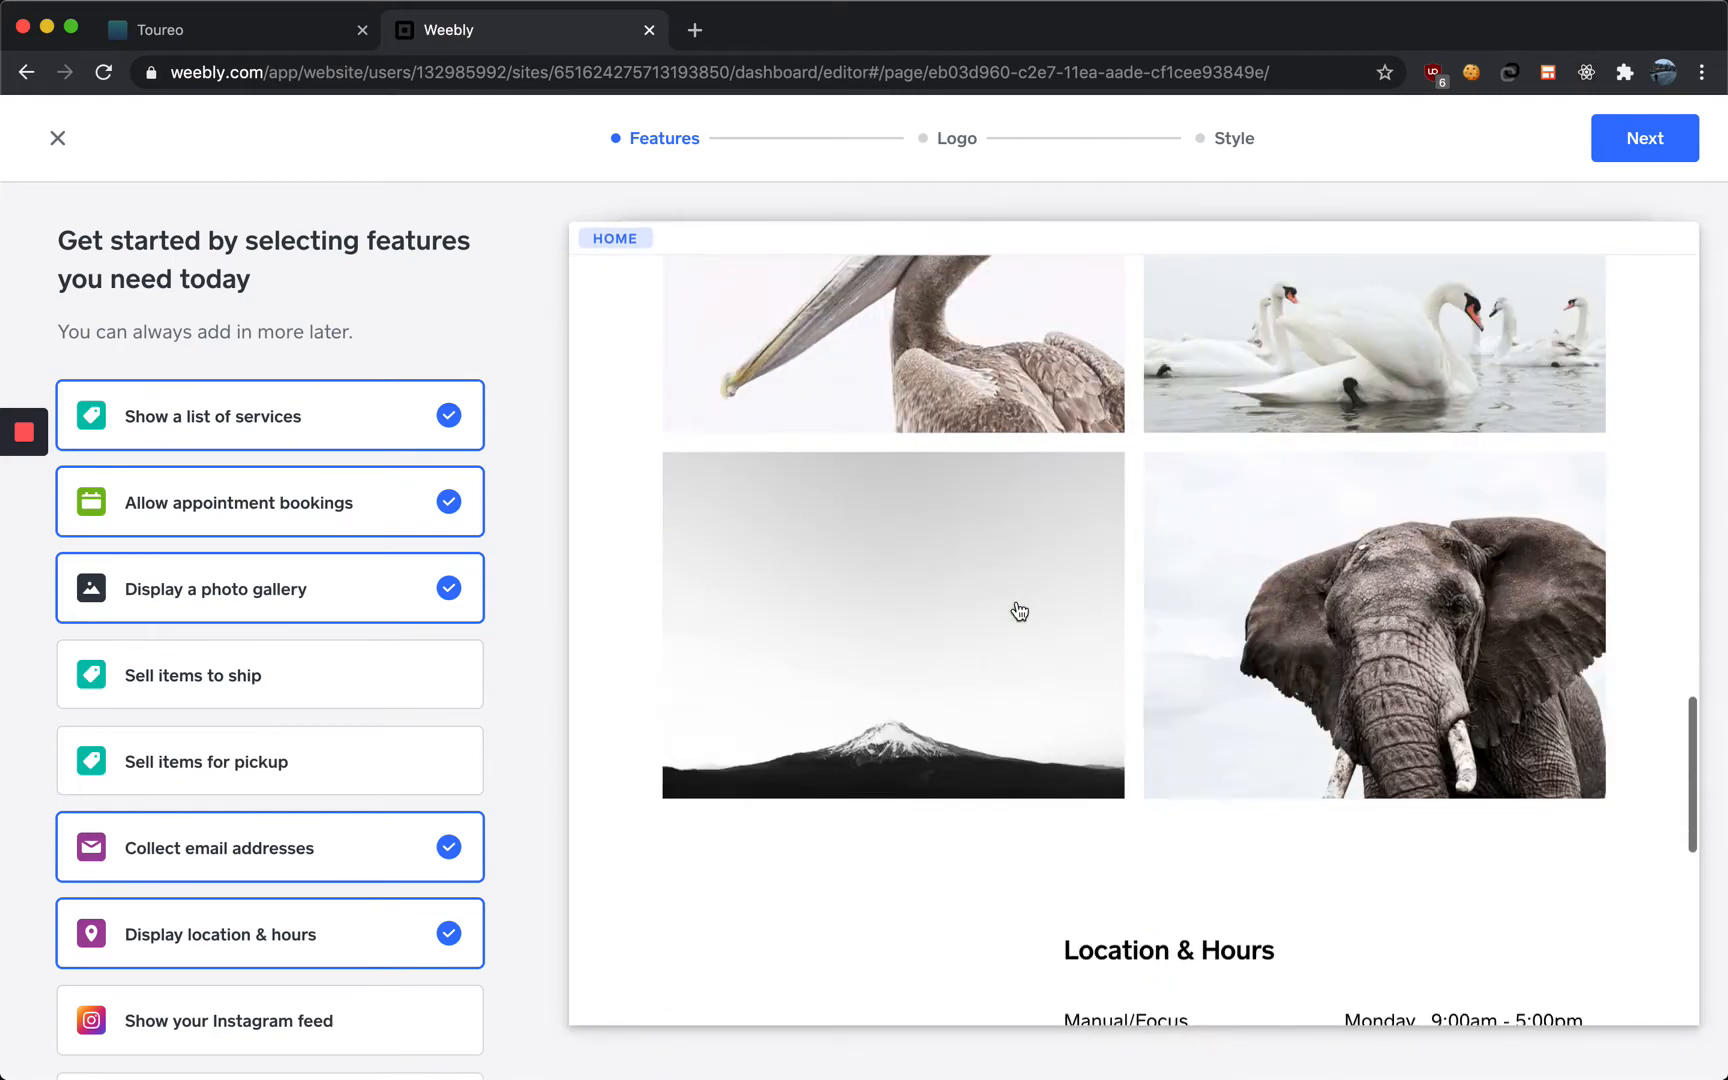
{"action": "scroll", "coordinate": [1014, 598], "scroll_direction": "down", "scroll_amount": 4}
{"action": "scroll", "coordinate": [1015, 600], "scroll_direction": "up", "scroll_amount": 3}
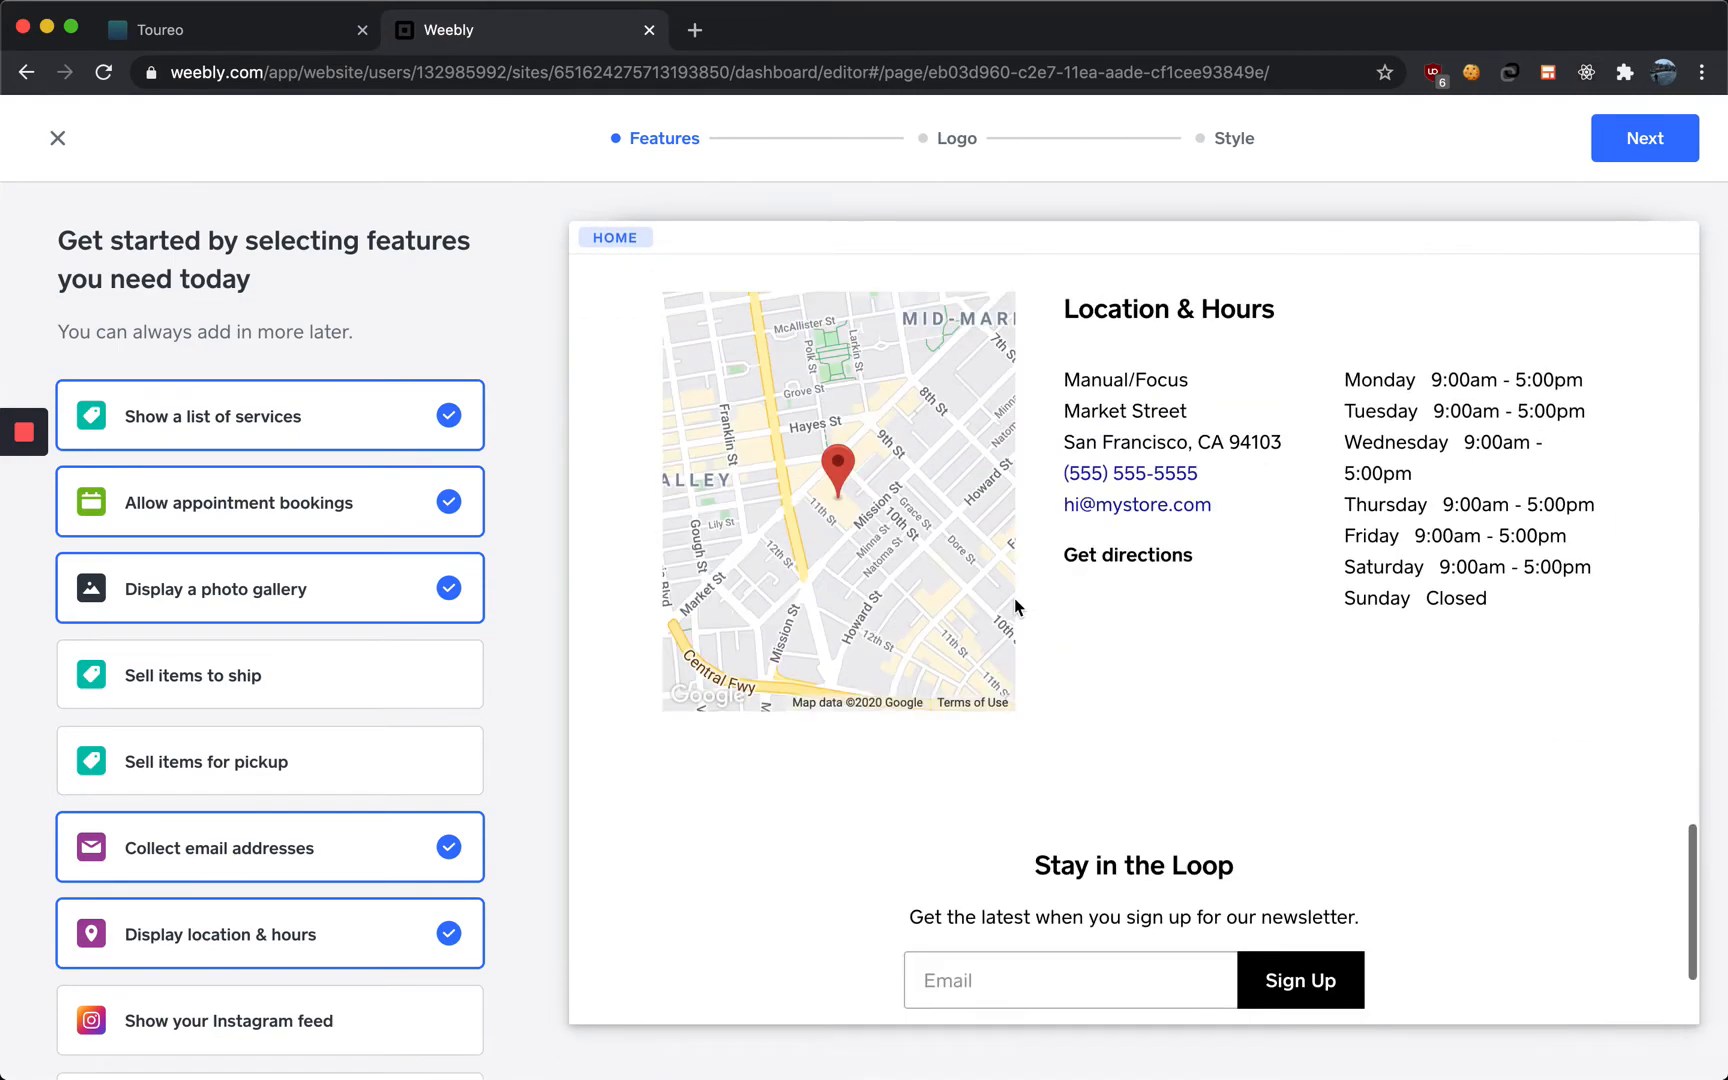
{"action": "scroll", "coordinate": [1082, 715], "scroll_direction": "down", "scroll_amount": 2}
{"action": "scroll", "coordinate": [1090, 740], "scroll_direction": "down", "scroll_amount": 2}
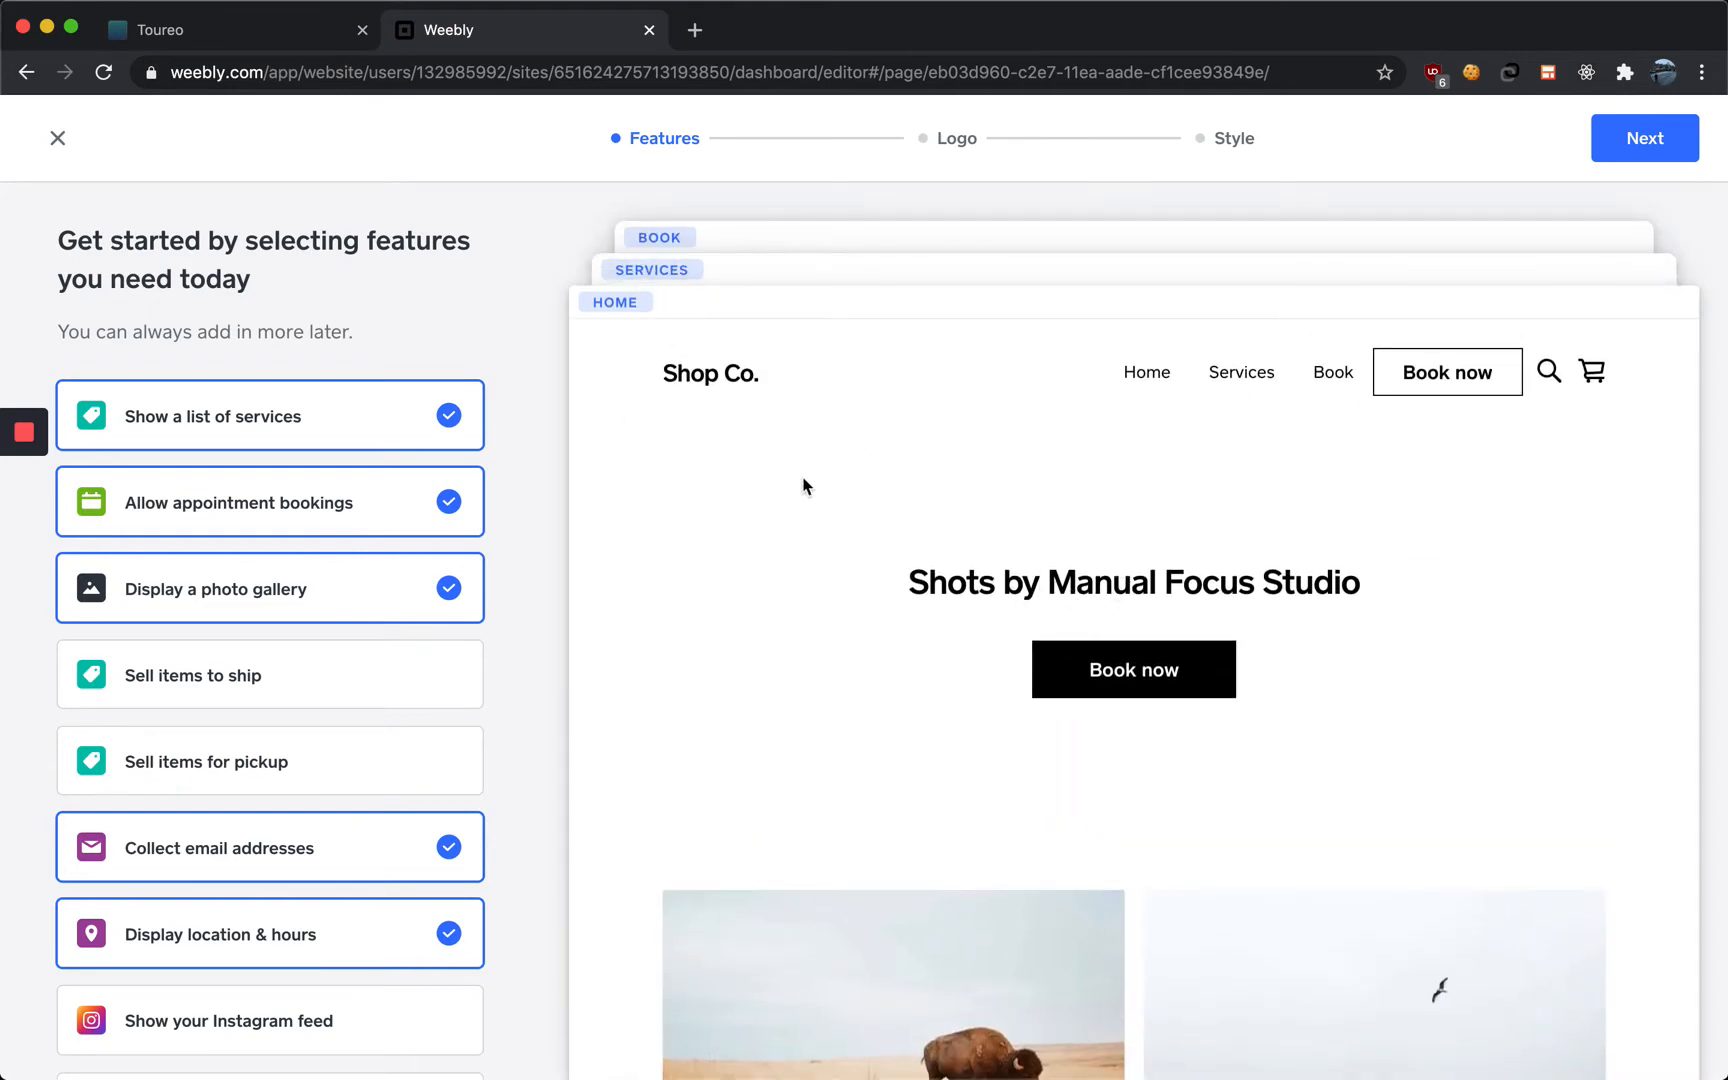
{"action": "scroll", "coordinate": [371, 541], "scroll_direction": "down", "scroll_amount": 1}
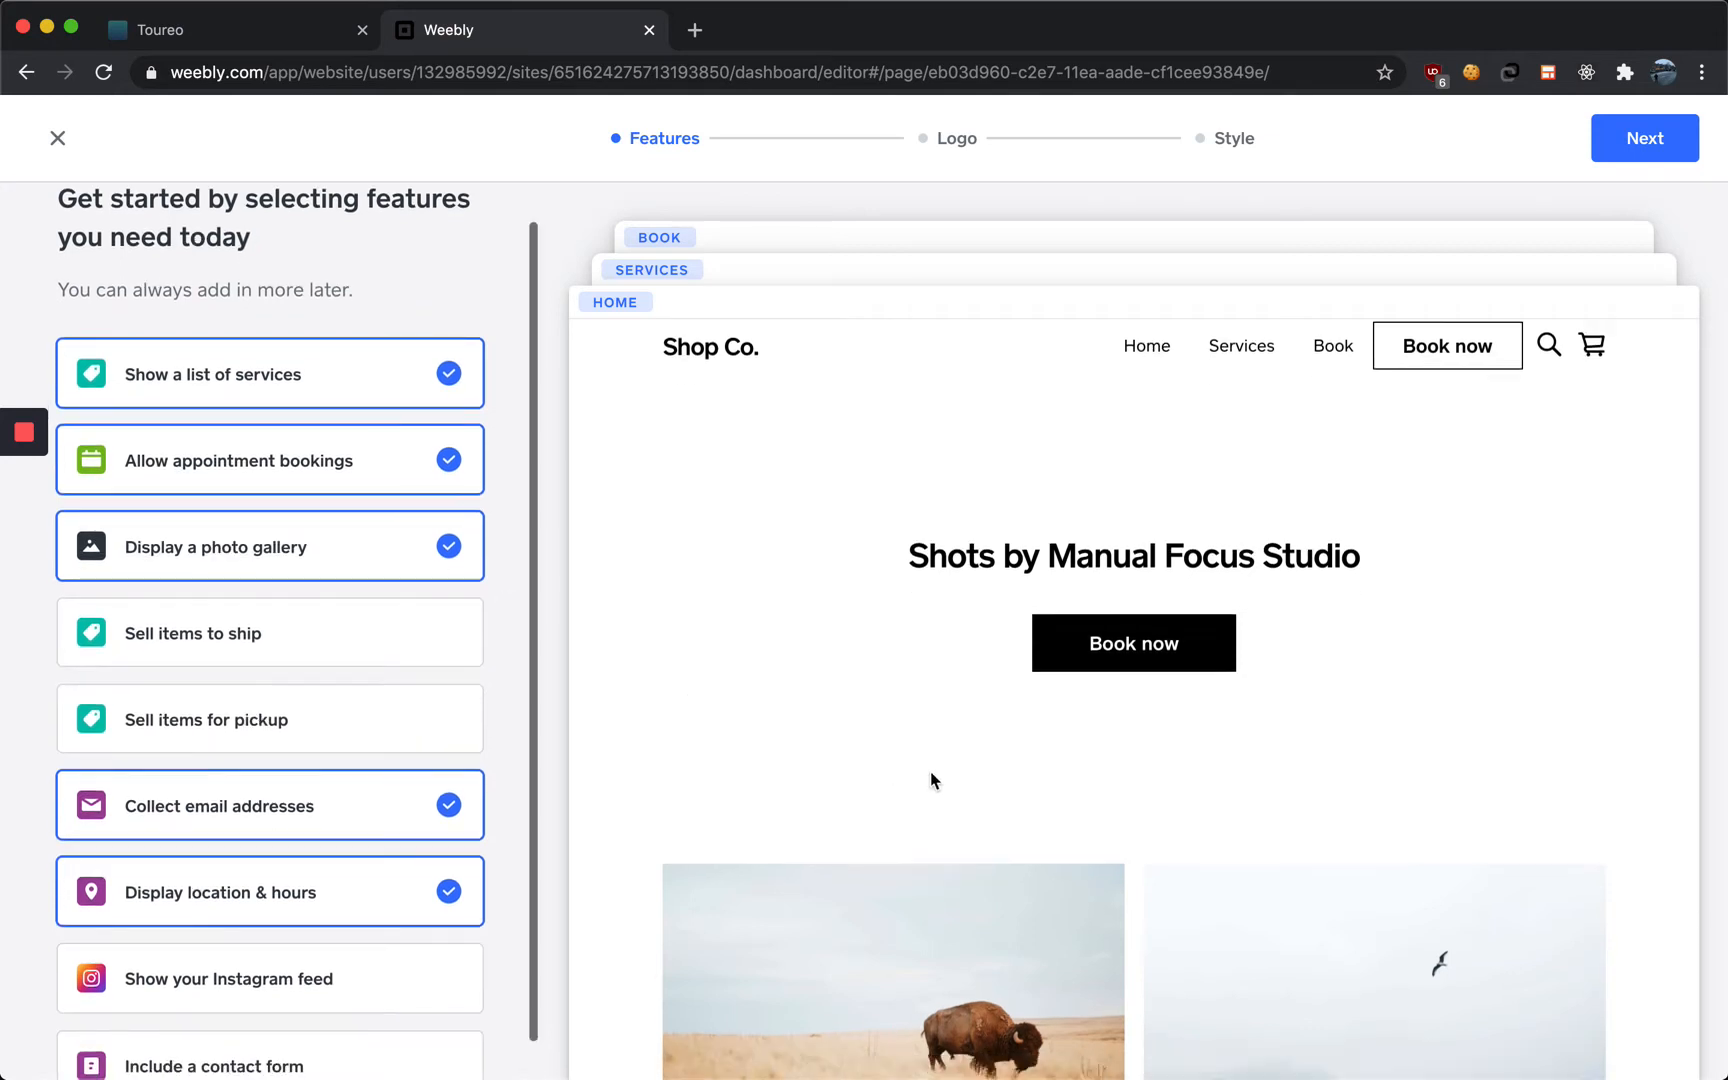
{"action": "scroll", "coordinate": [930, 779], "scroll_direction": "down", "scroll_amount": 3}
Deselect the photo gallery feature and select the Instagram feed feature
{"action": "left_click", "coordinate": [405, 555]}
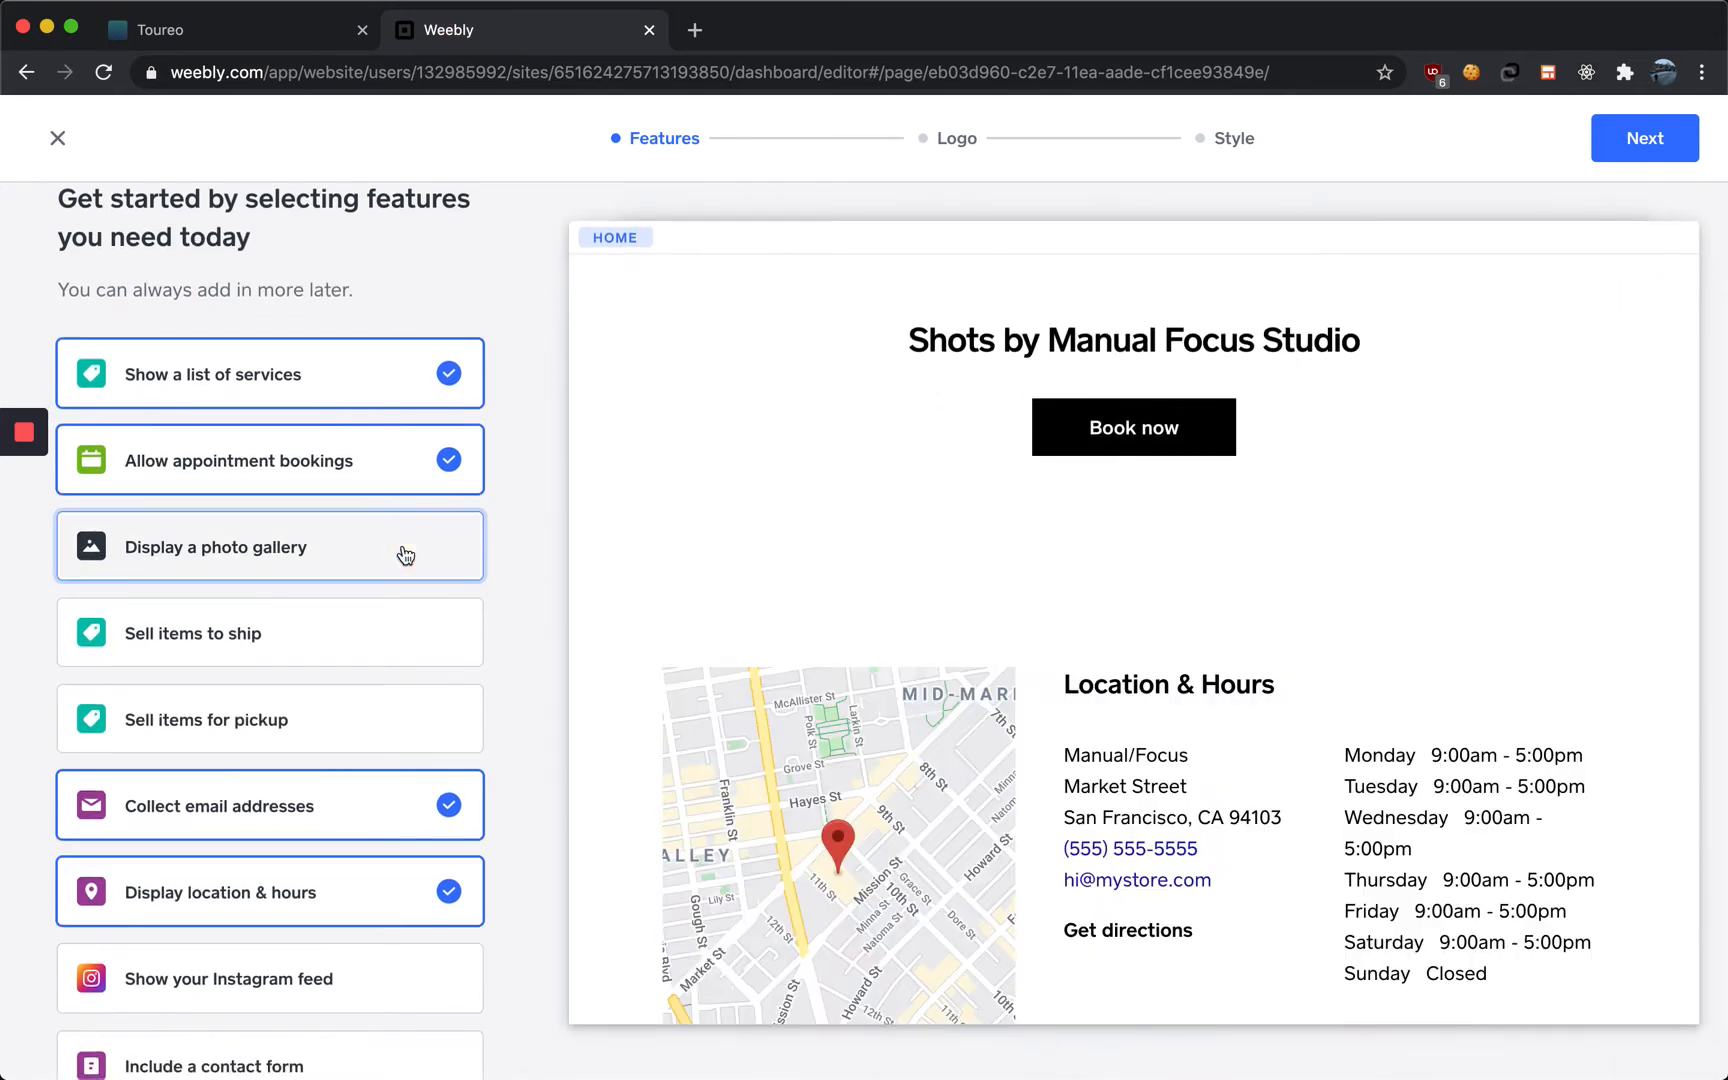
{"action": "scroll", "coordinate": [380, 800], "scroll_direction": "down", "scroll_amount": 1}
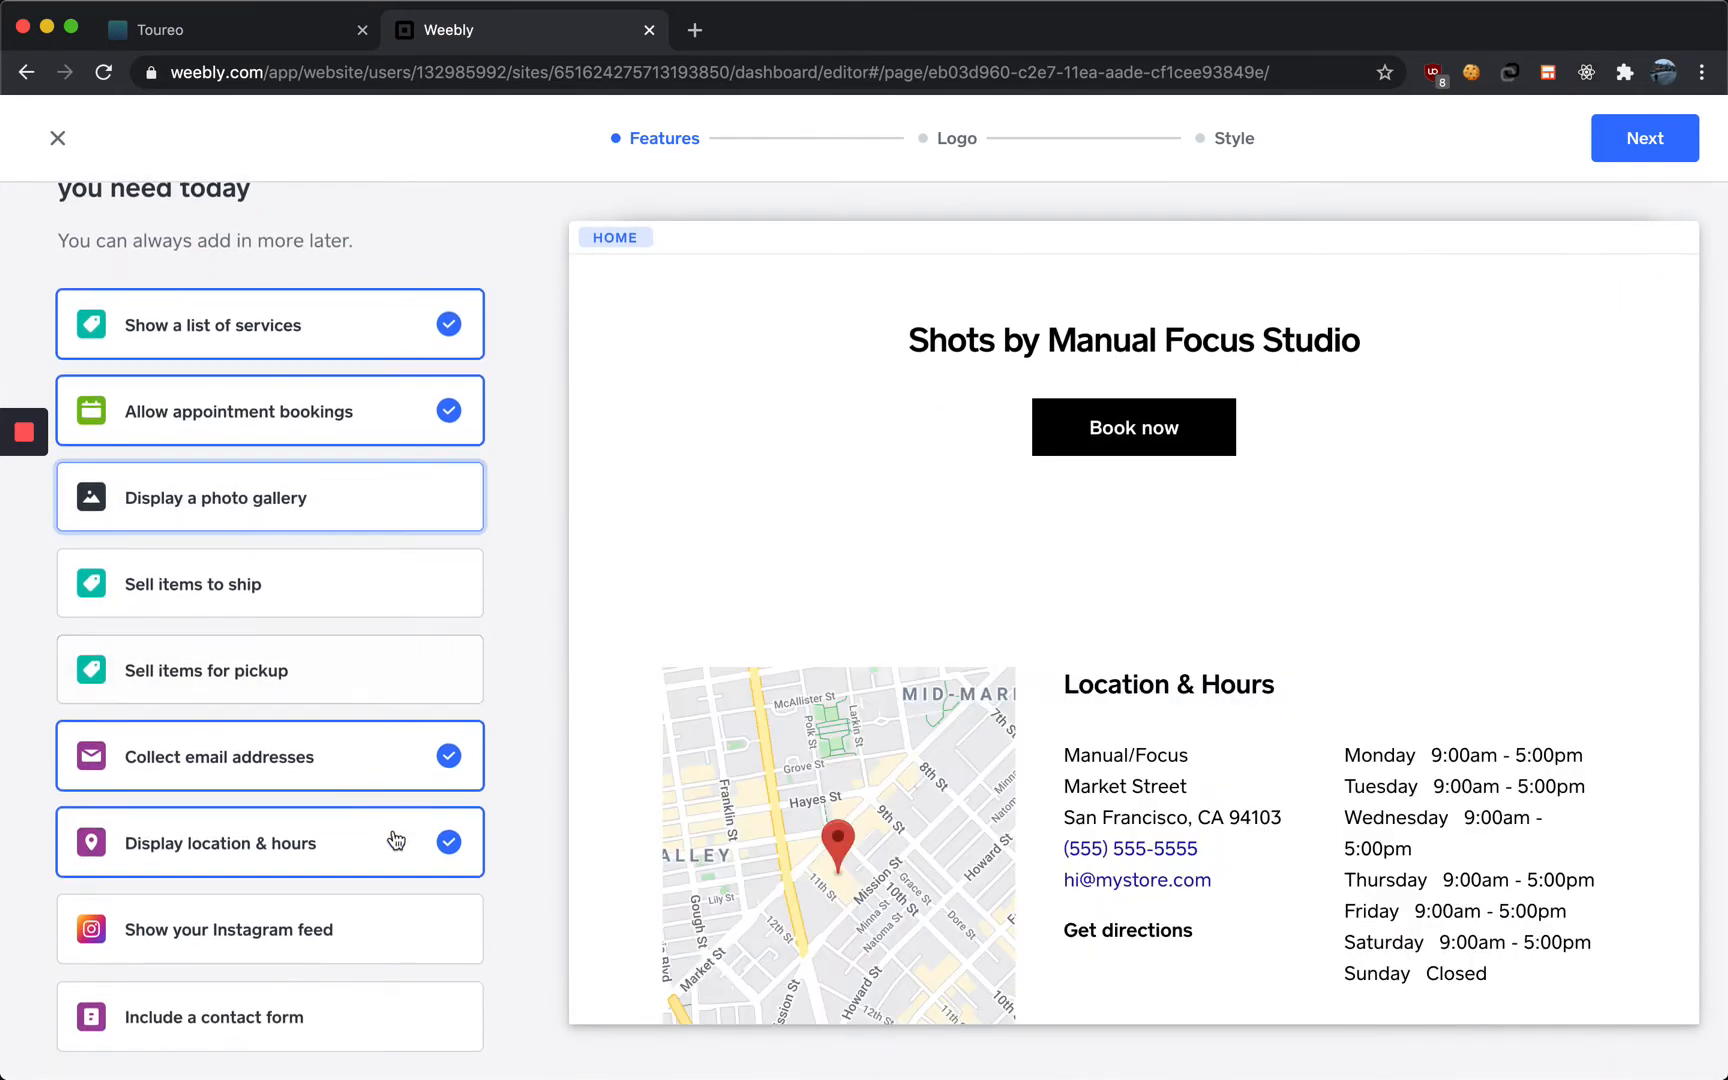
{"action": "left_click", "coordinate": [345, 897]}
{"action": "scroll", "coordinate": [350, 930], "scroll_direction": "up", "scroll_amount": 2}
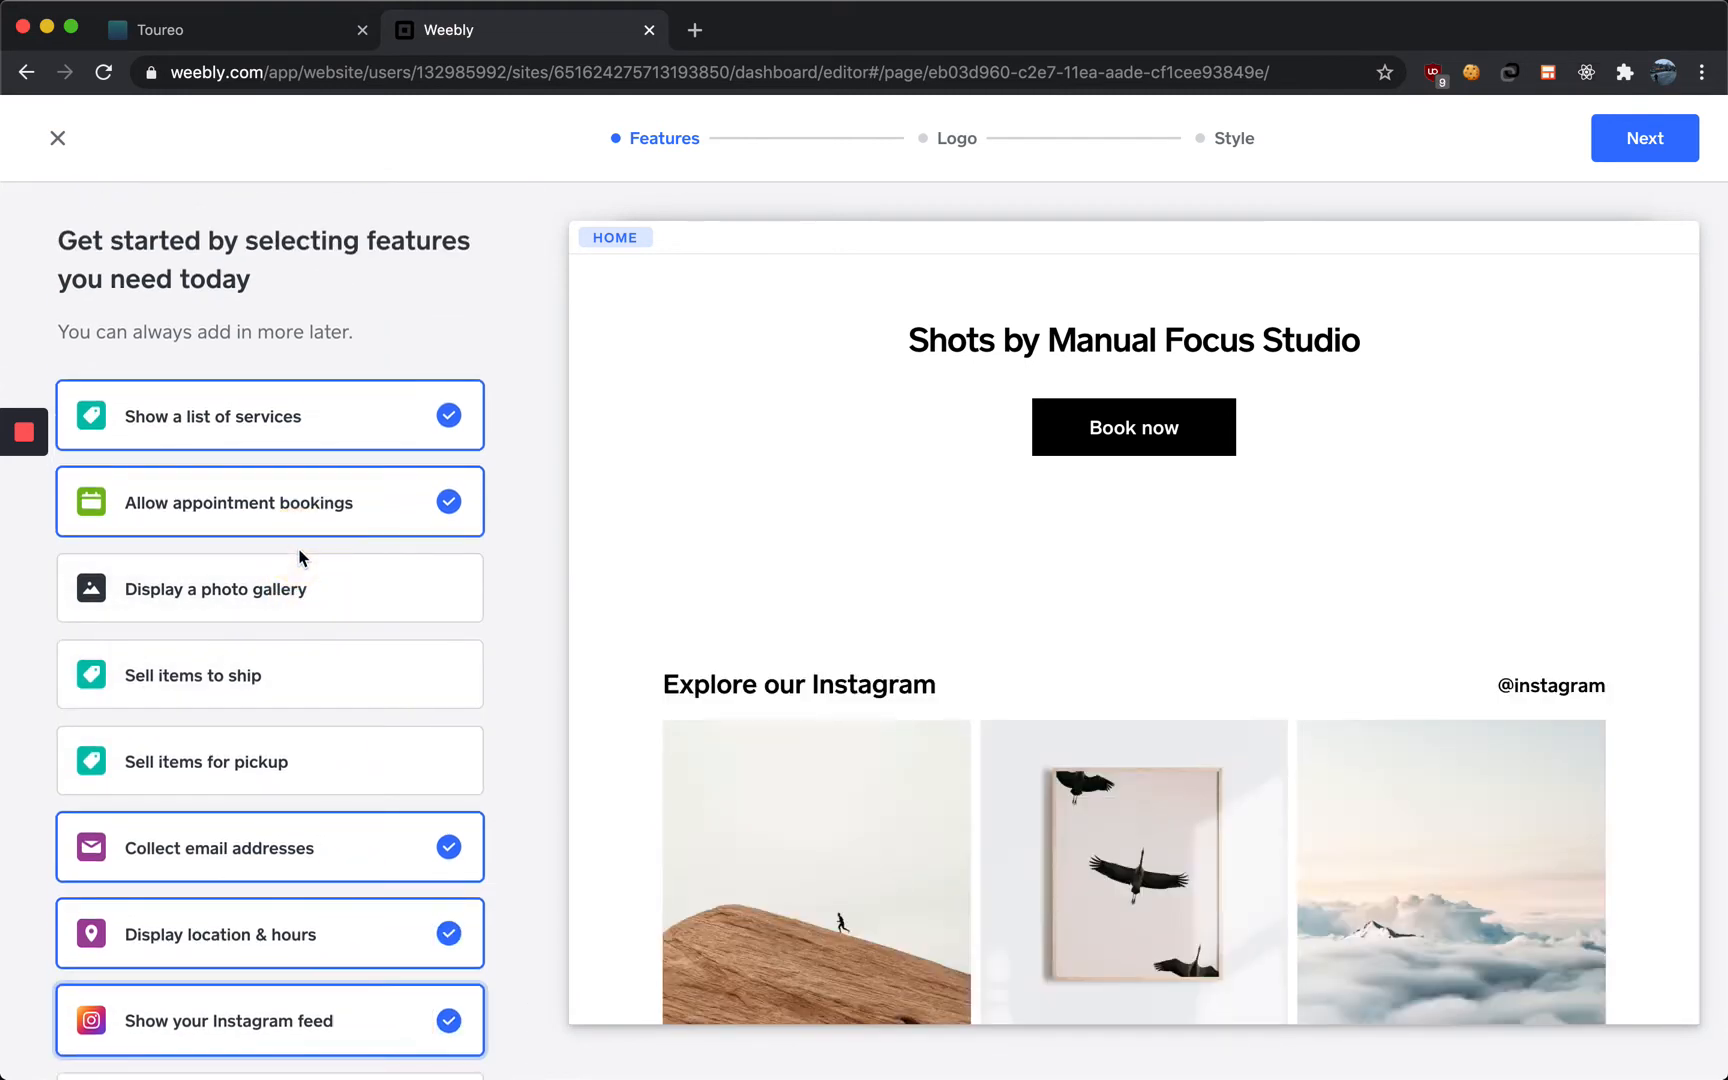
{"action": "left_click_drag", "start_coordinate": [355, 975], "coordinate": [289, 590]}
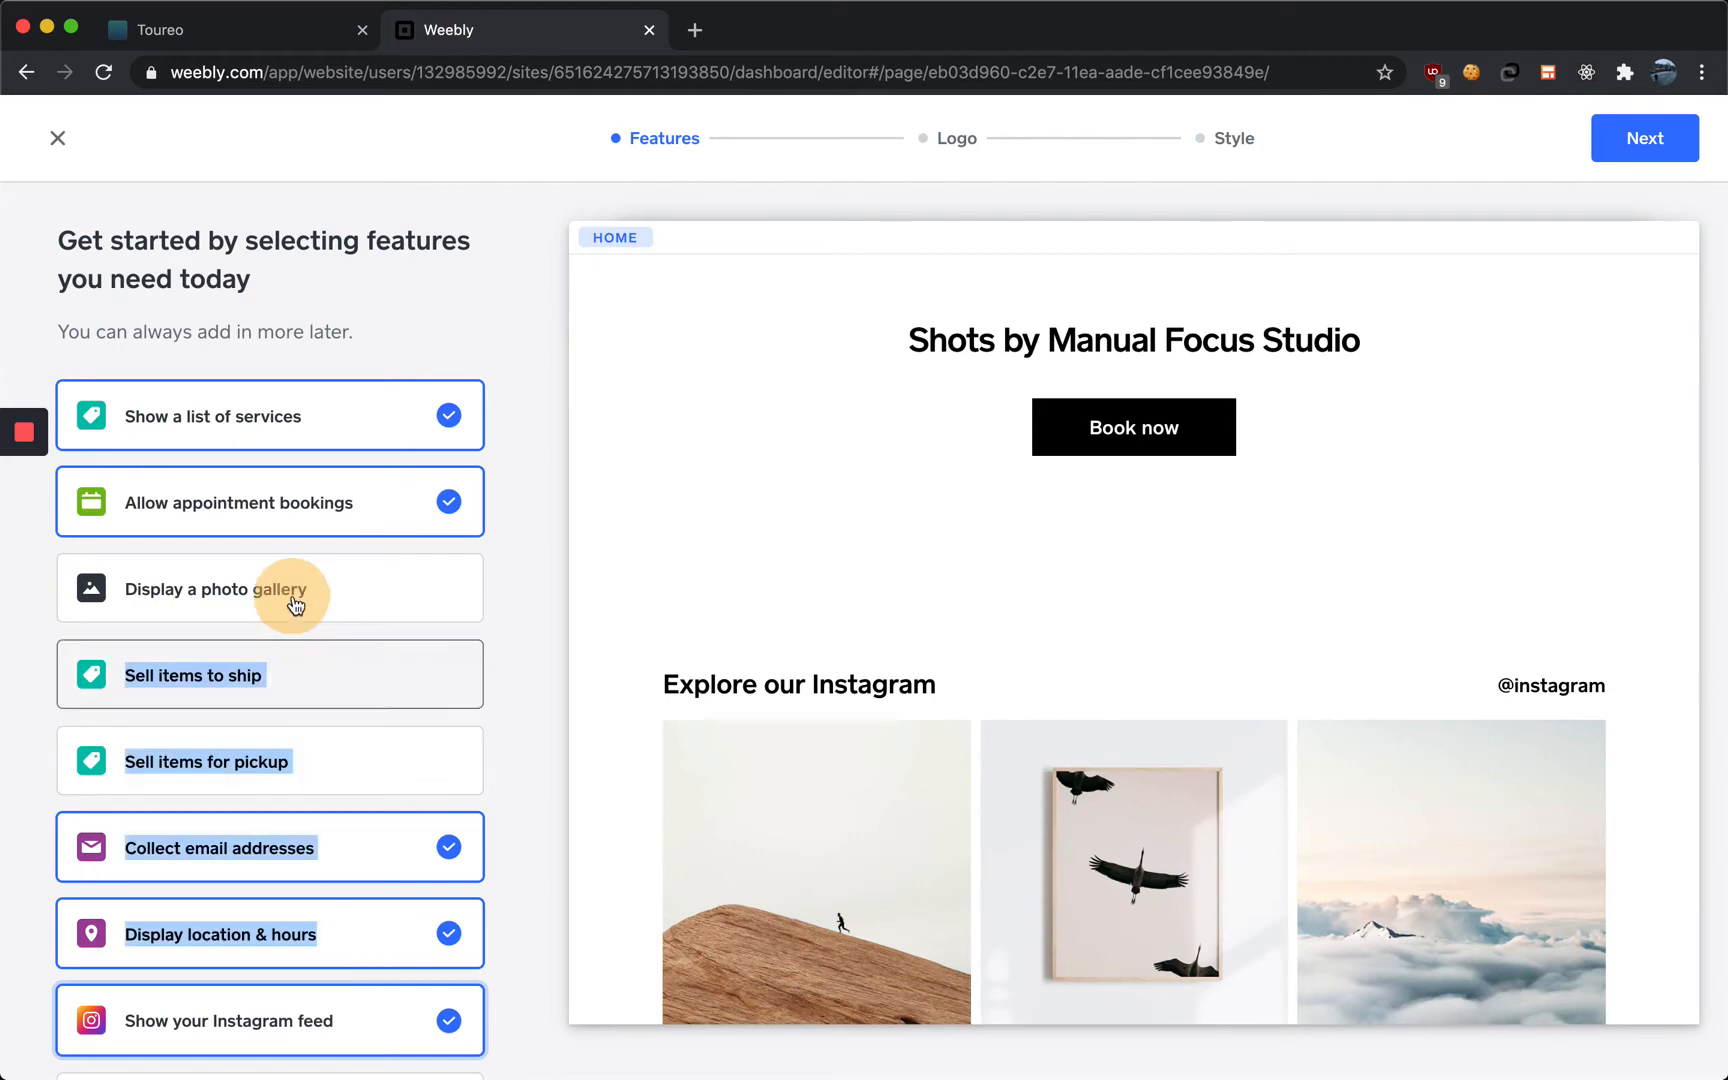
{"action": "scroll", "coordinate": [332, 810], "scroll_direction": "down", "scroll_amount": 2}
{"action": "left_click", "coordinate": [517, 895]}
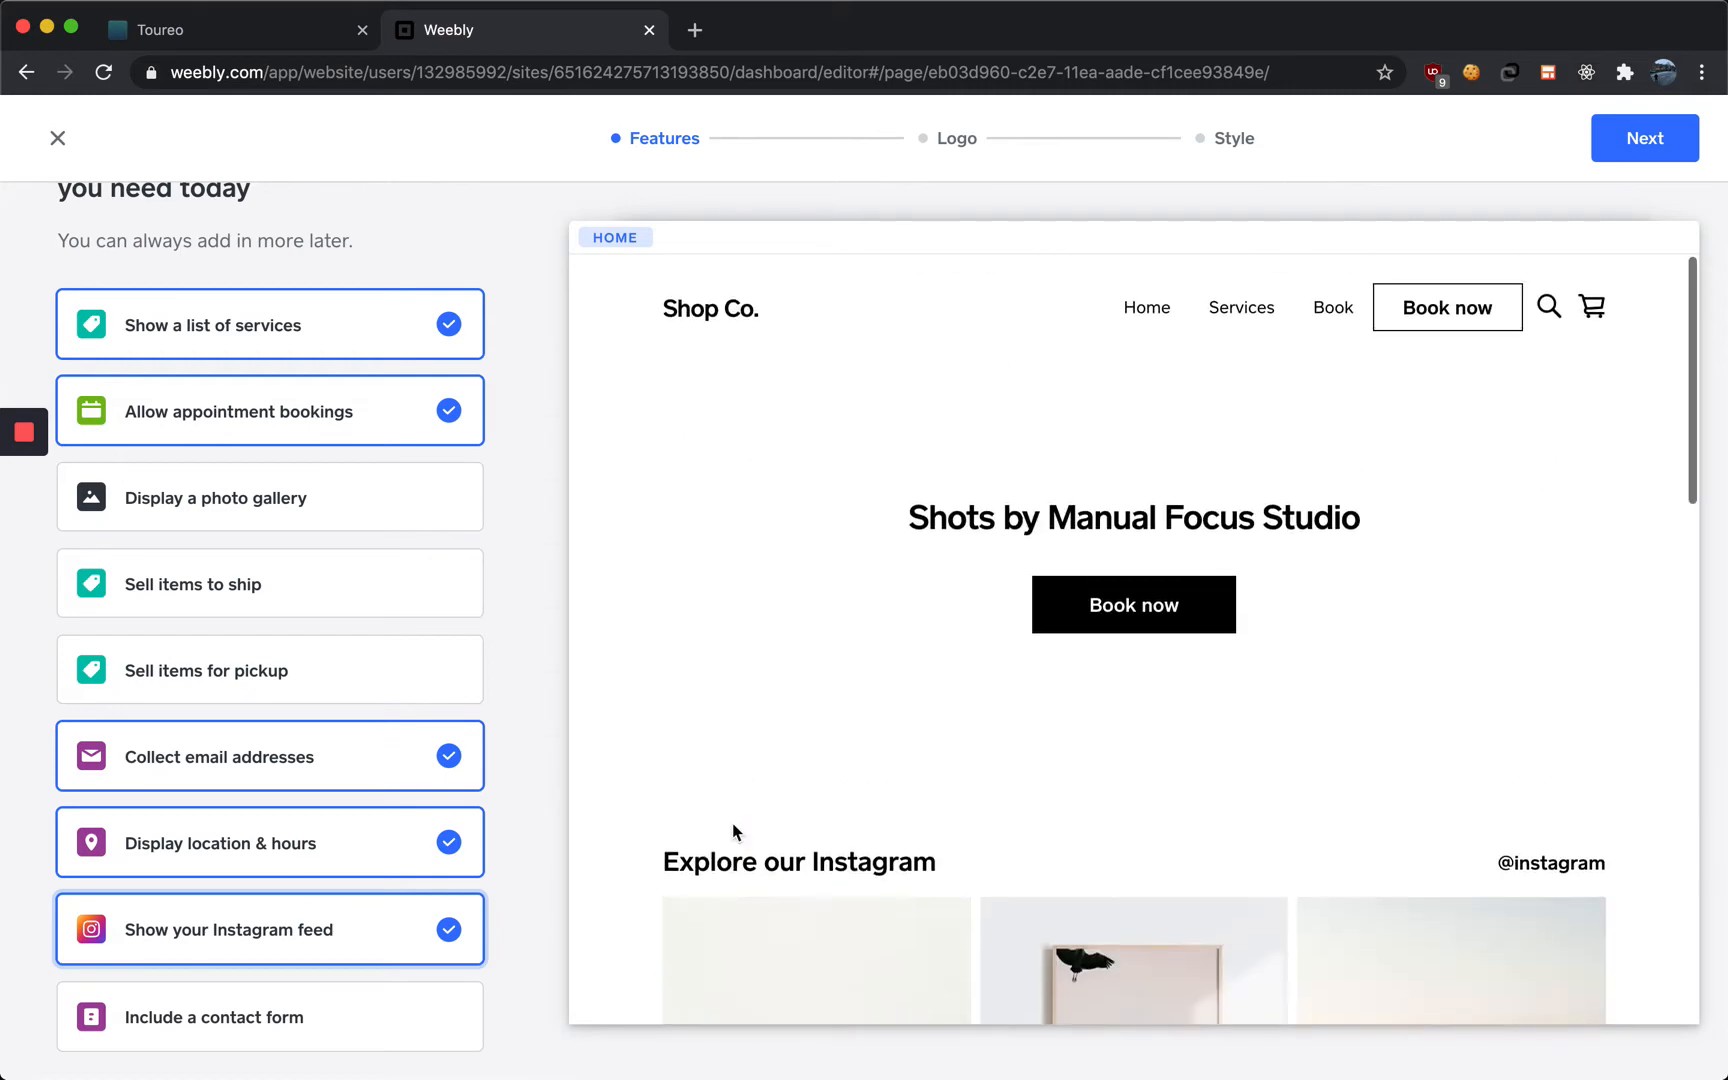
{"action": "scroll", "coordinate": [226, 307], "scroll_direction": "up", "scroll_amount": 2}
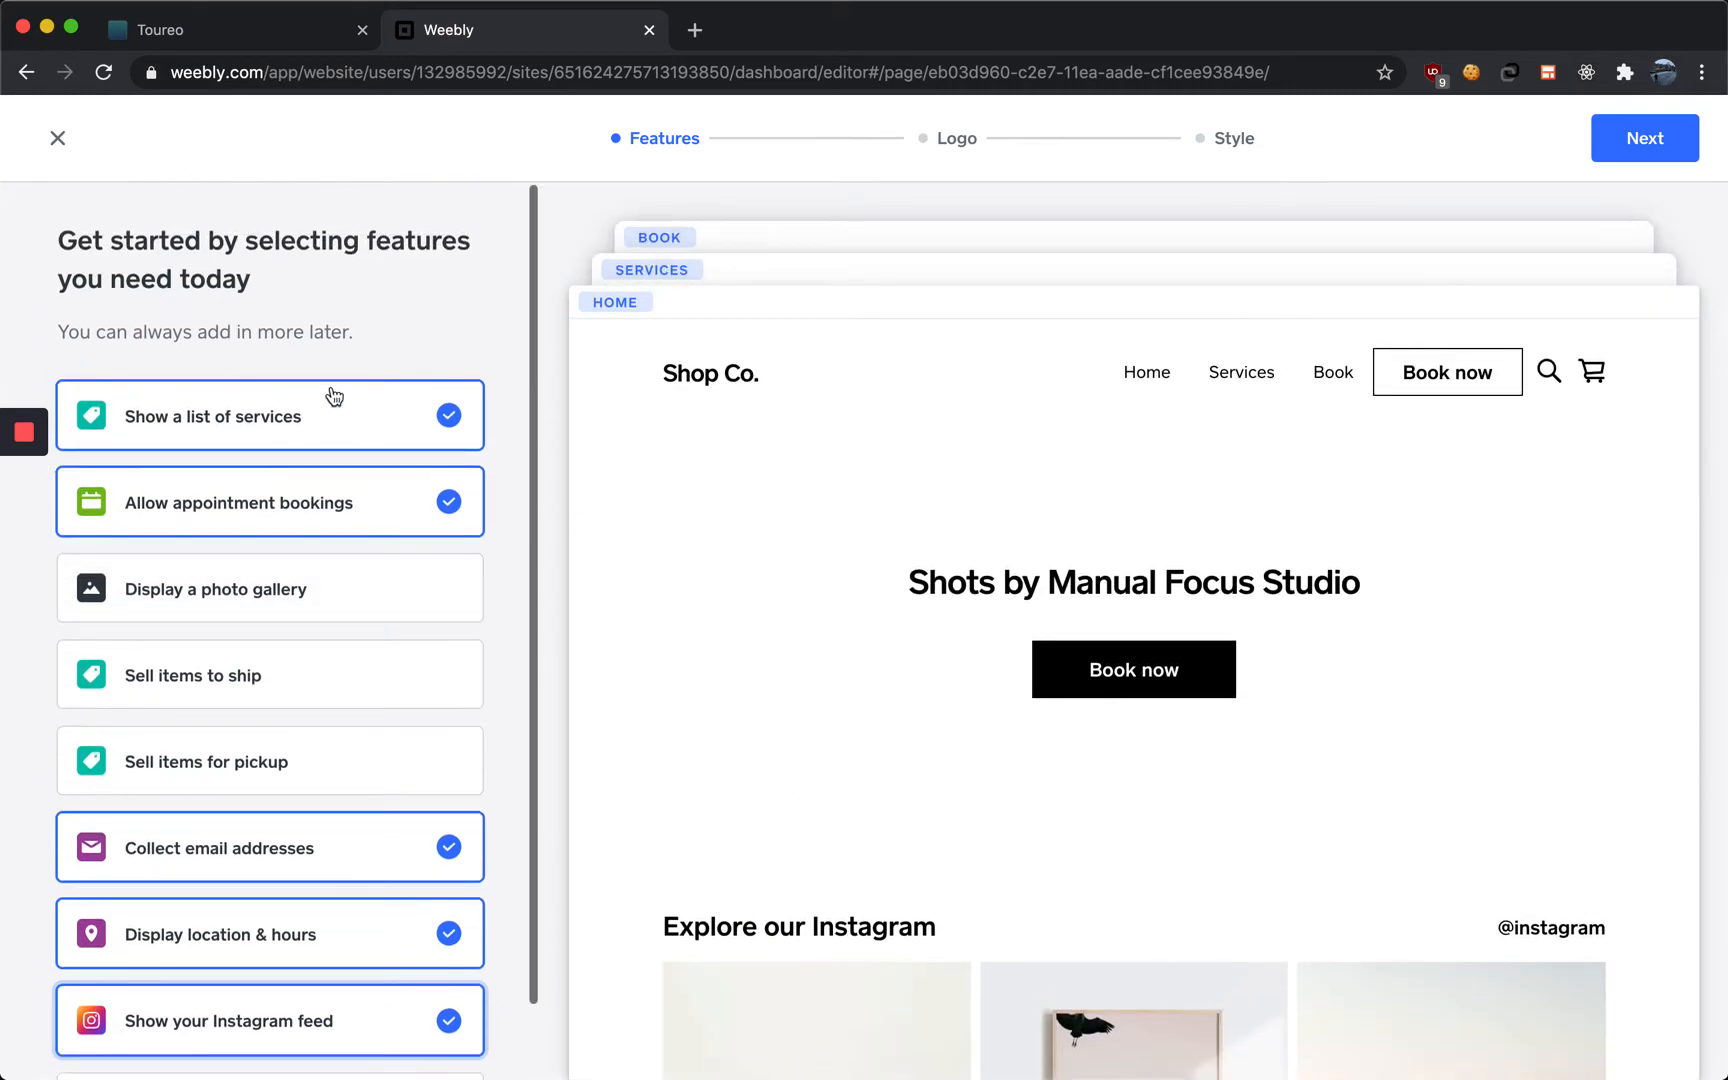
{"action": "scroll", "coordinate": [332, 399], "scroll_direction": "down", "scroll_amount": 1}
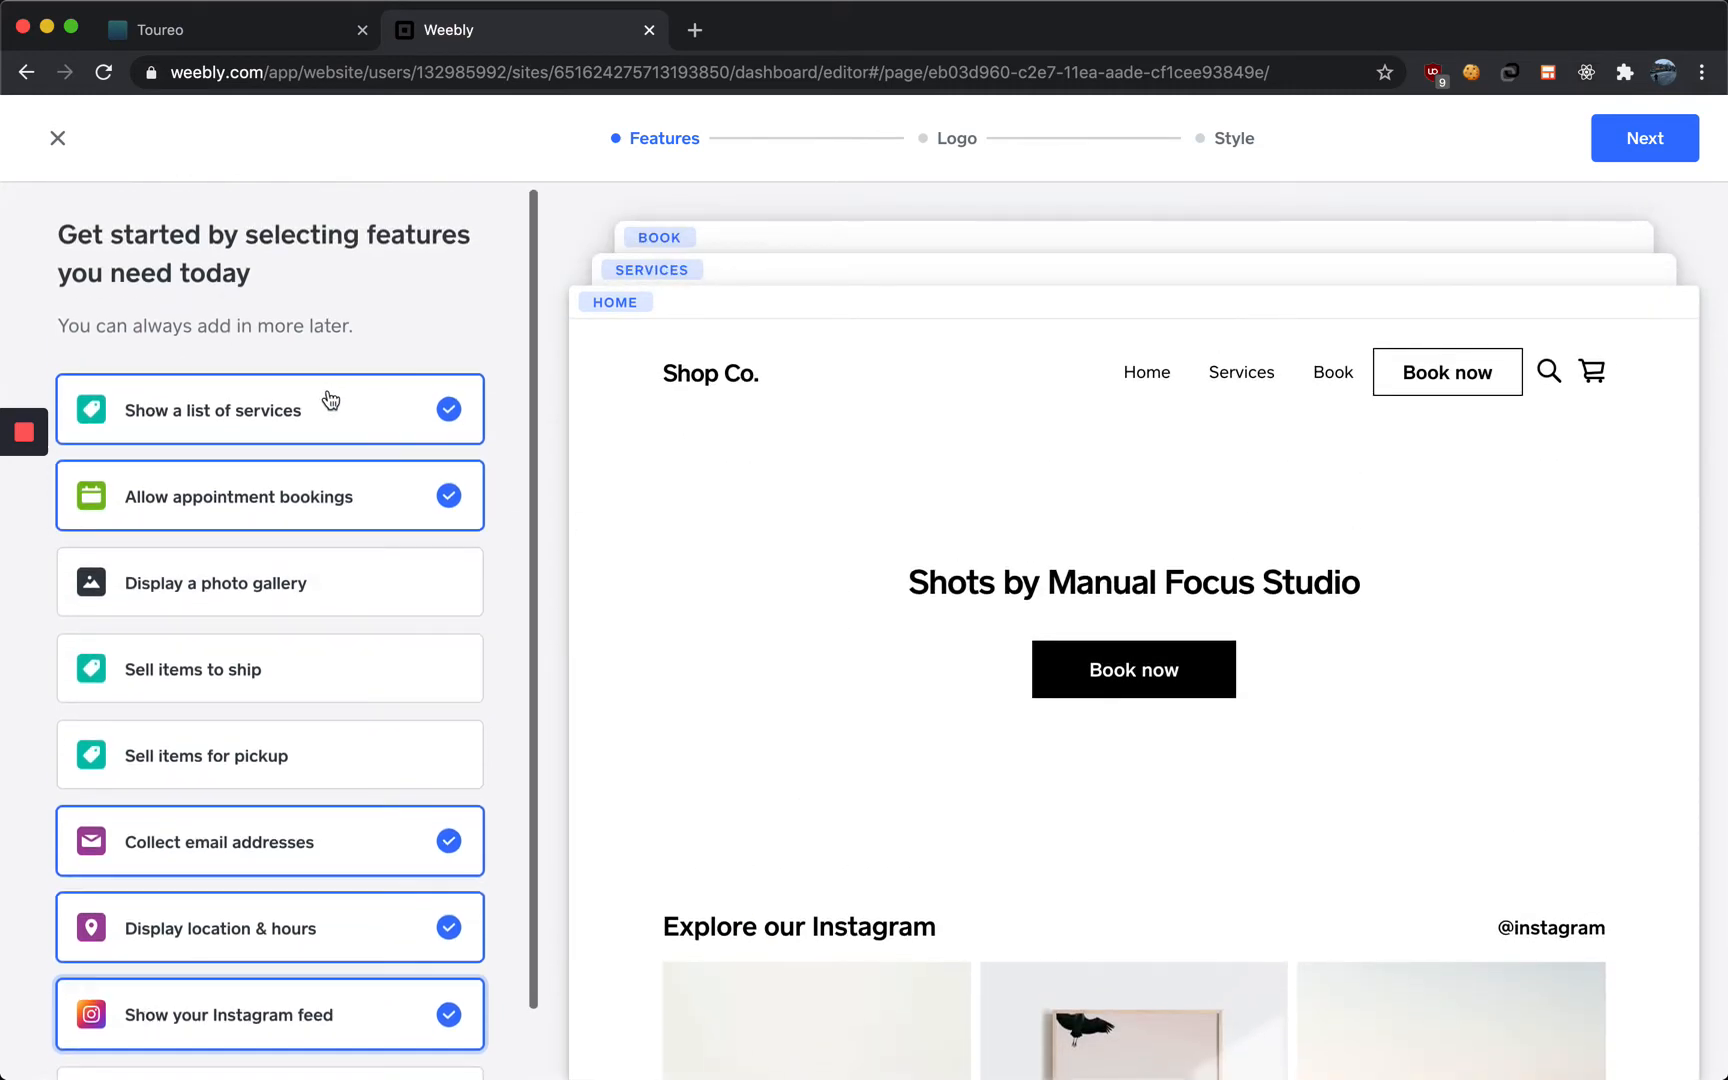
{"action": "left_click", "coordinate": [292, 510]}
{"action": "scroll", "coordinate": [300, 510], "scroll_direction": "up", "scroll_amount": 1}
{"action": "left_click", "coordinate": [381, 512]}
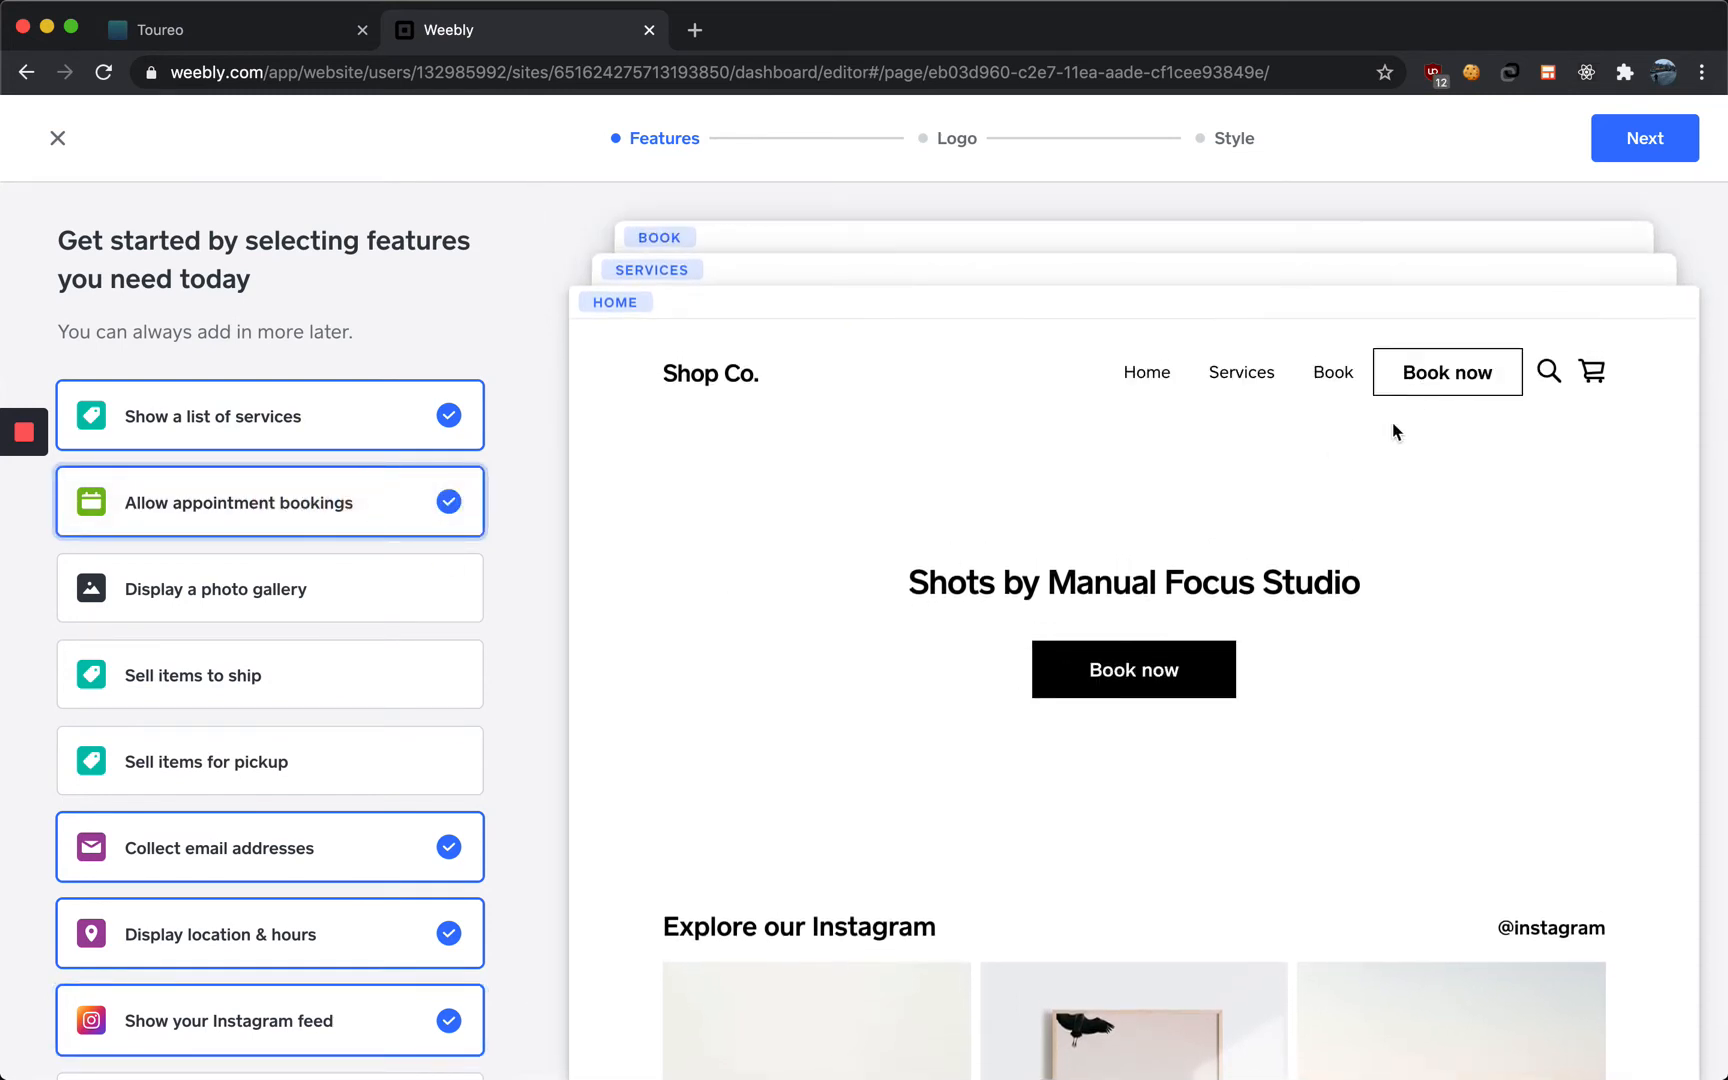
Select the contact form feature and review it in the site preview
{"action": "scroll", "coordinate": [290, 740], "scroll_direction": "down", "scroll_amount": 2}
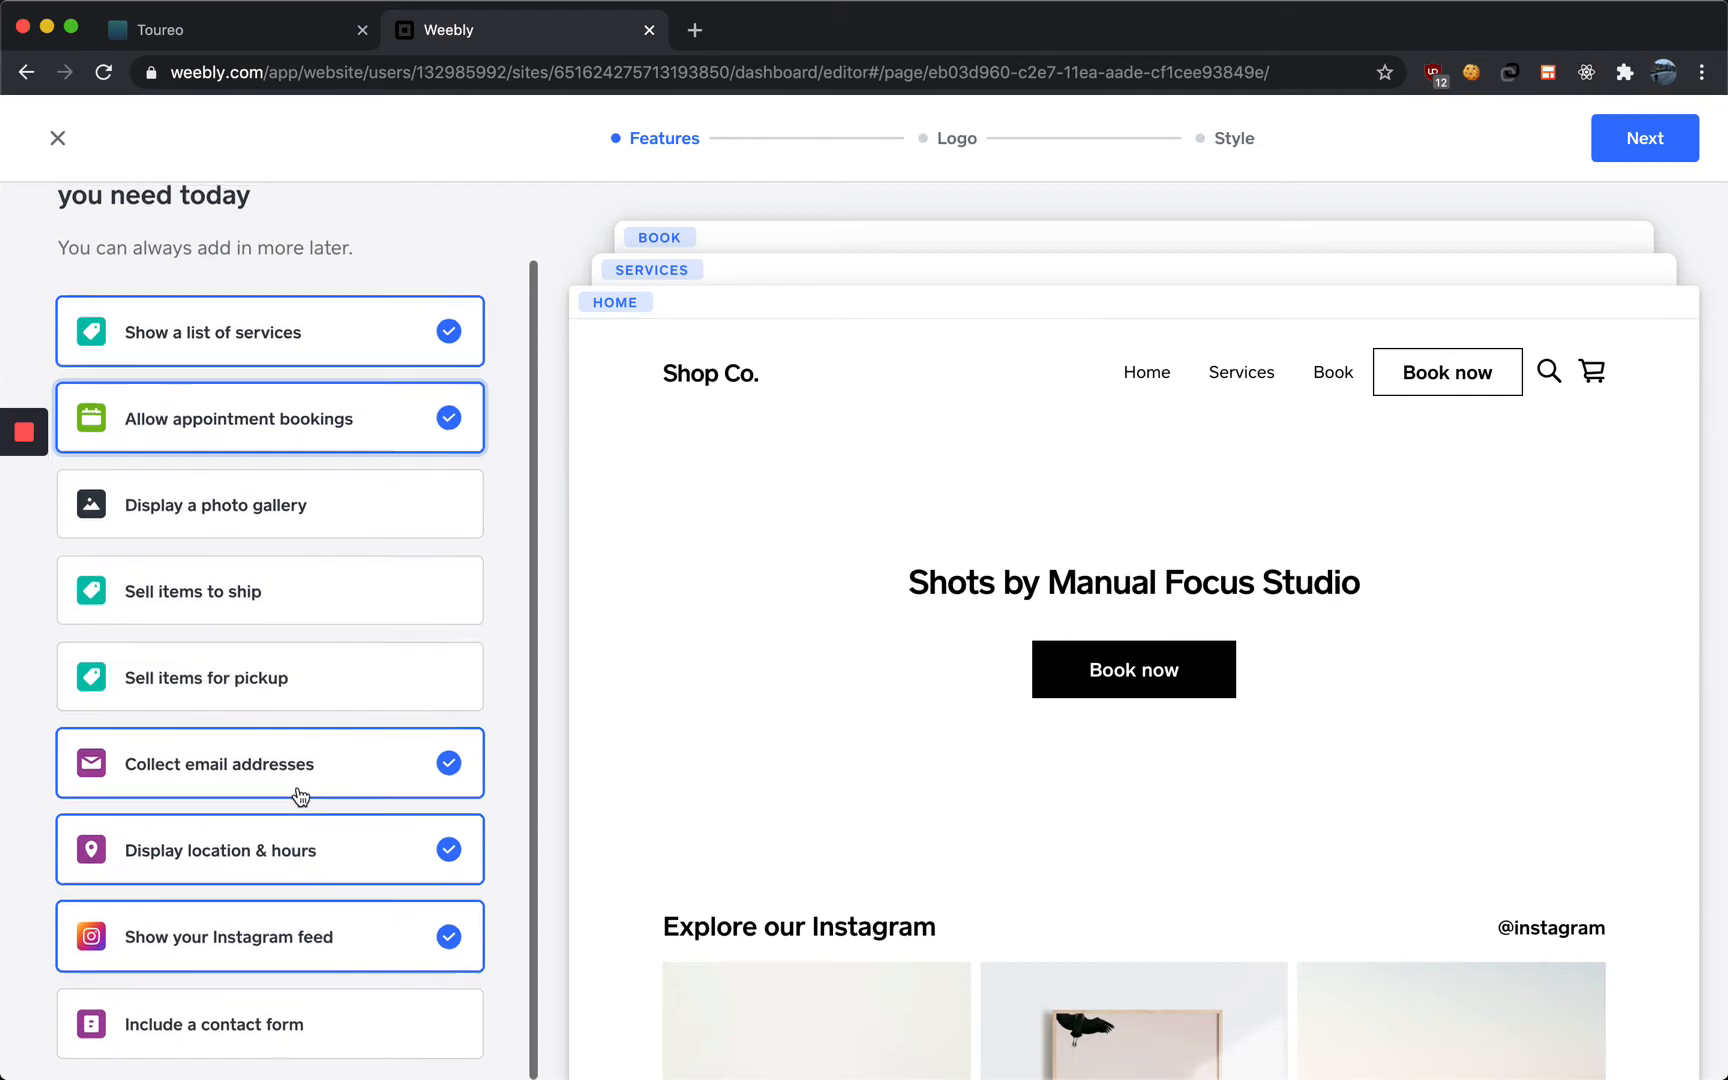
{"action": "scroll", "coordinate": [301, 899], "scroll_direction": "down", "scroll_amount": 1}
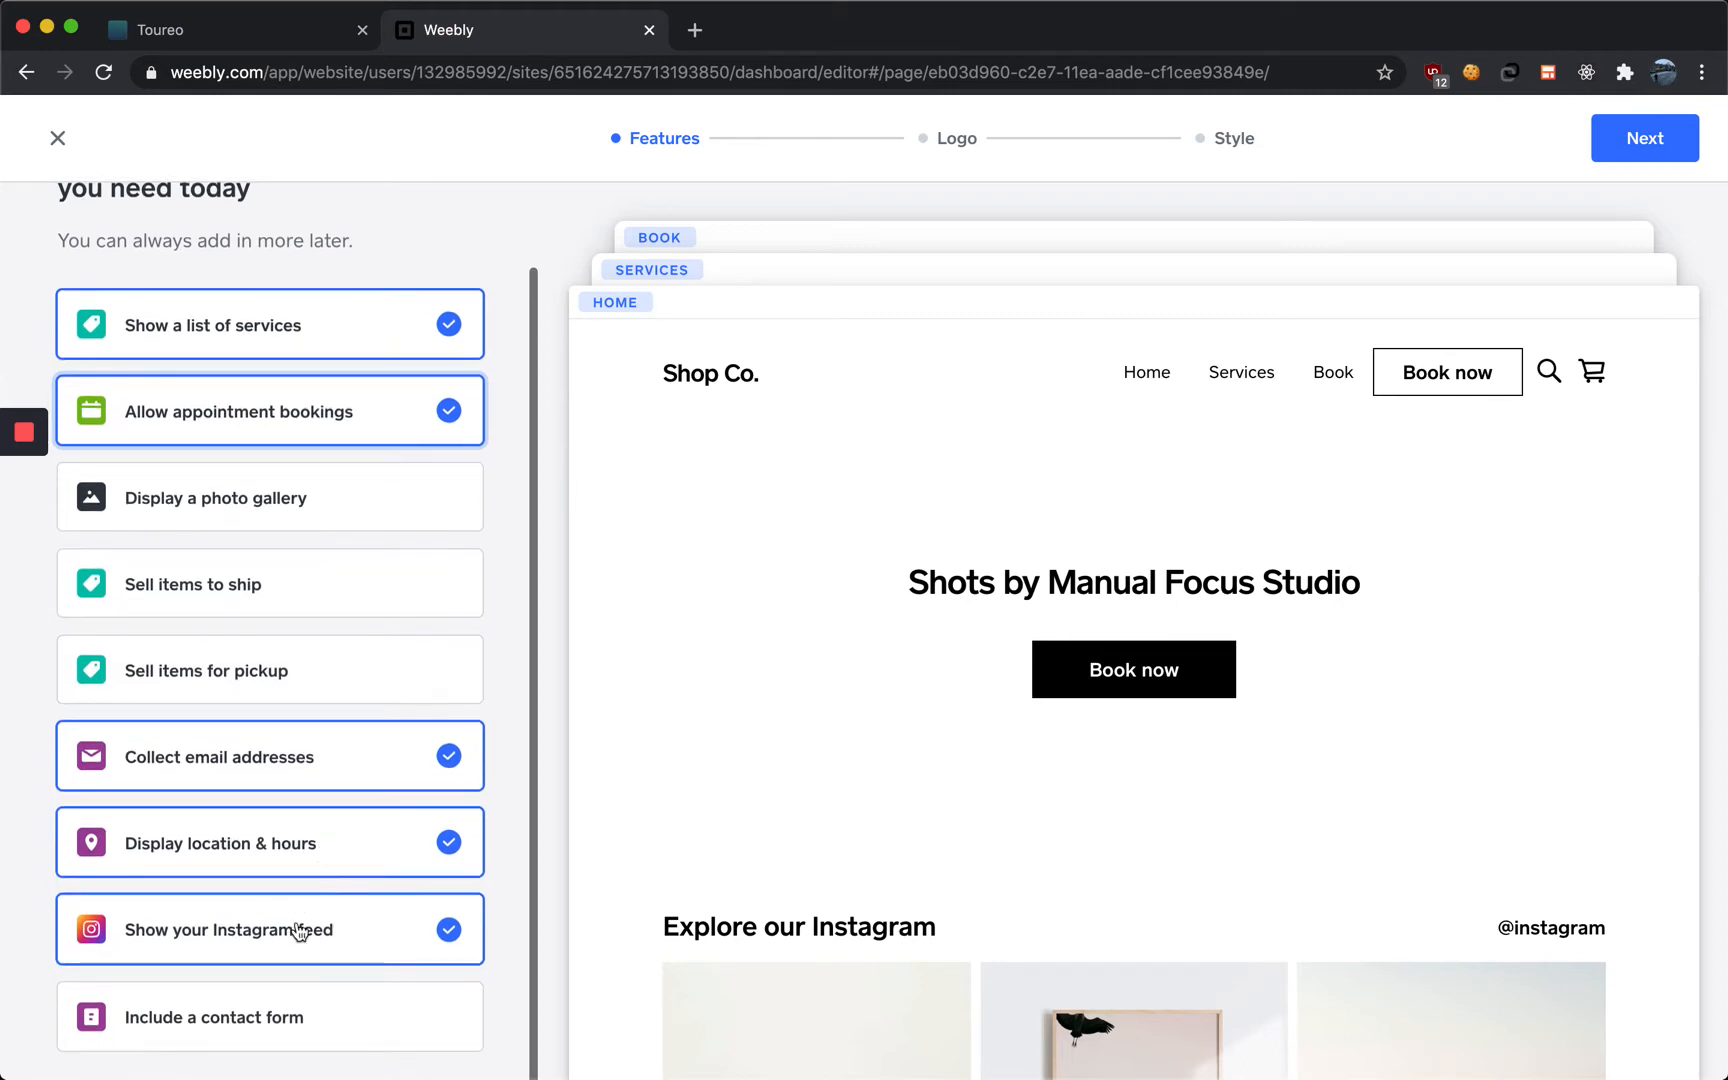
{"action": "left_click", "coordinate": [336, 1020]}
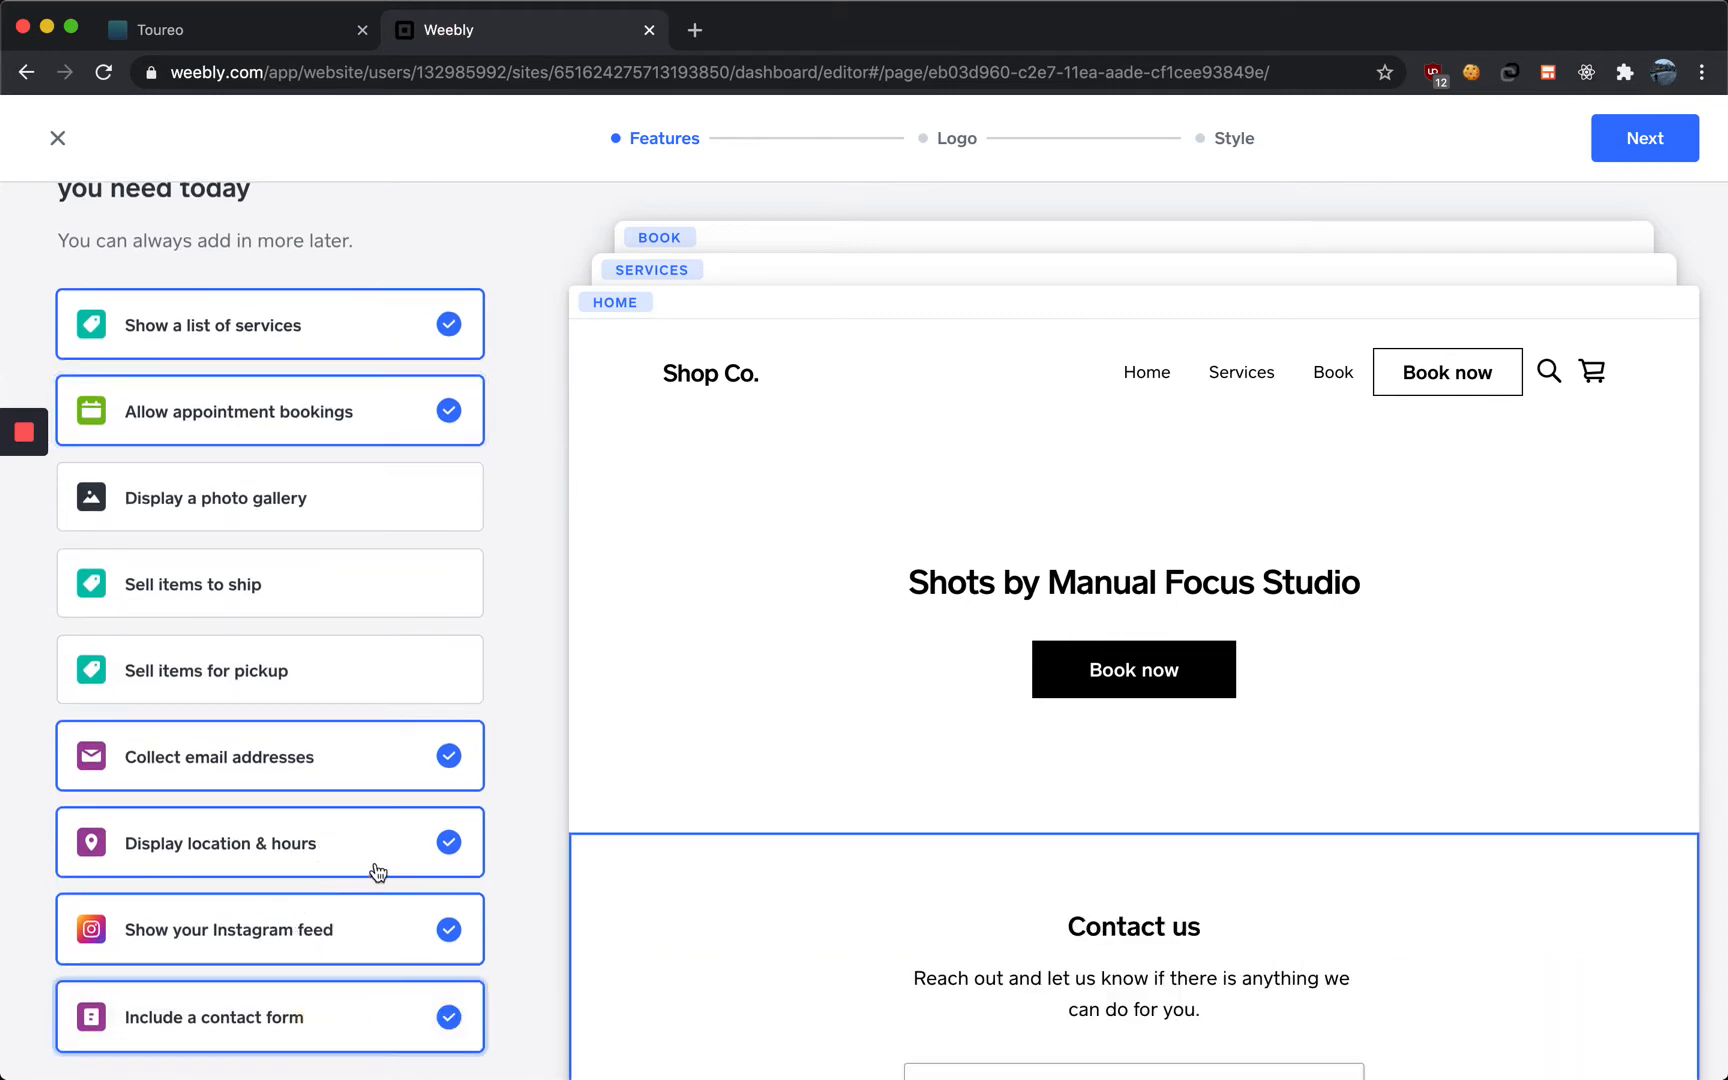
{"action": "scroll", "coordinate": [377, 872], "scroll_direction": "up", "scroll_amount": 2}
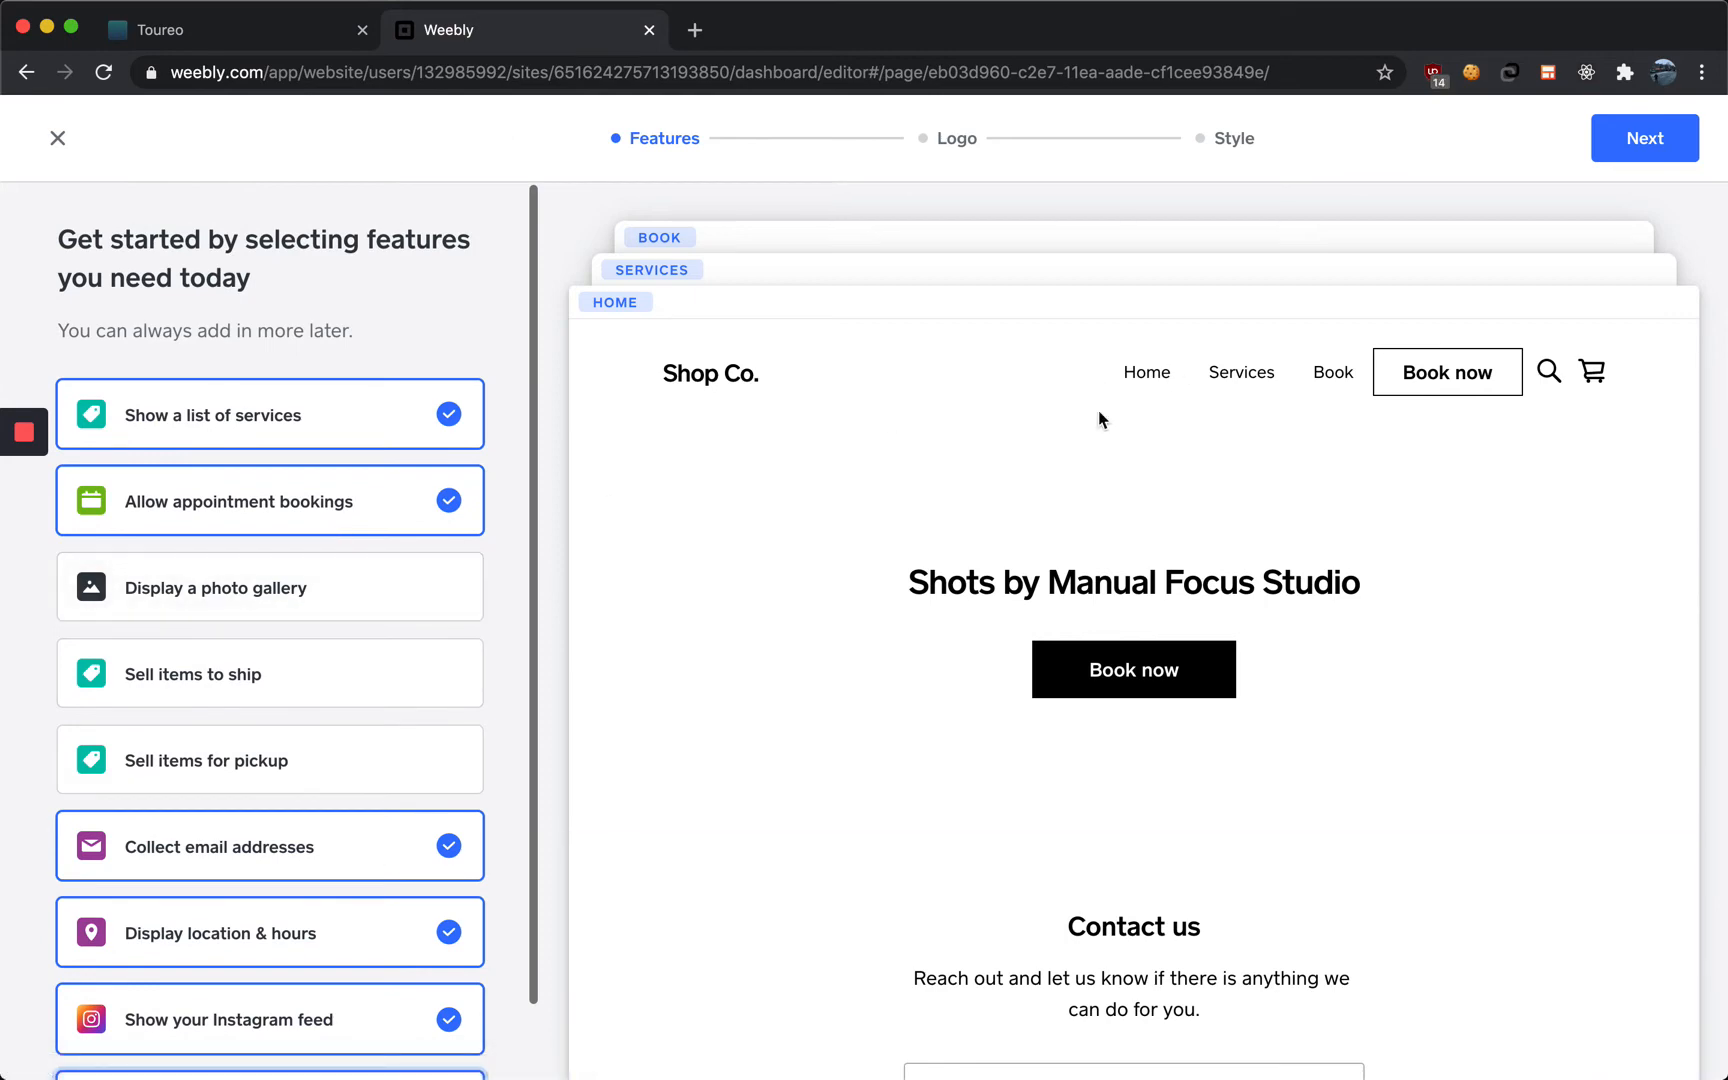
{"action": "scroll", "coordinate": [1145, 528], "scroll_direction": "down", "scroll_amount": 10}
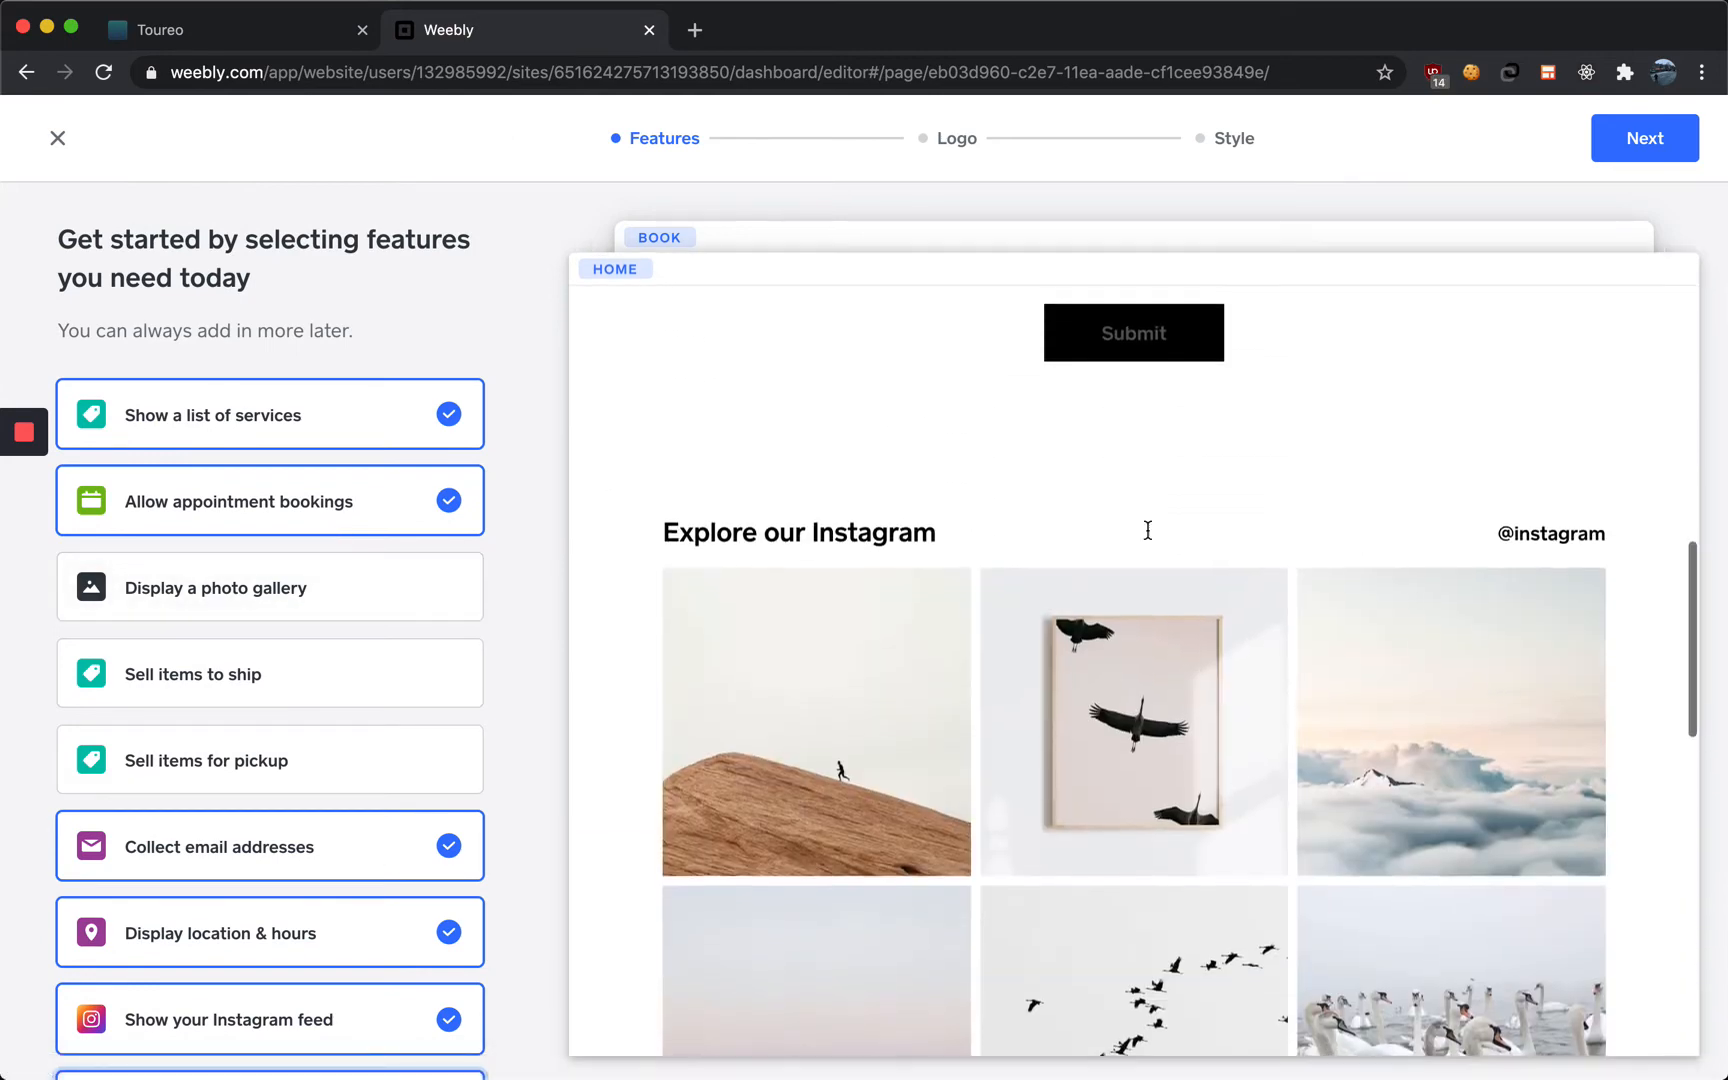
Finish the feature selection and skip adding a logo
{"action": "scroll", "coordinate": [1148, 530], "scroll_direction": "down", "scroll_amount": 8}
{"action": "left_click", "coordinate": [1638, 155]}
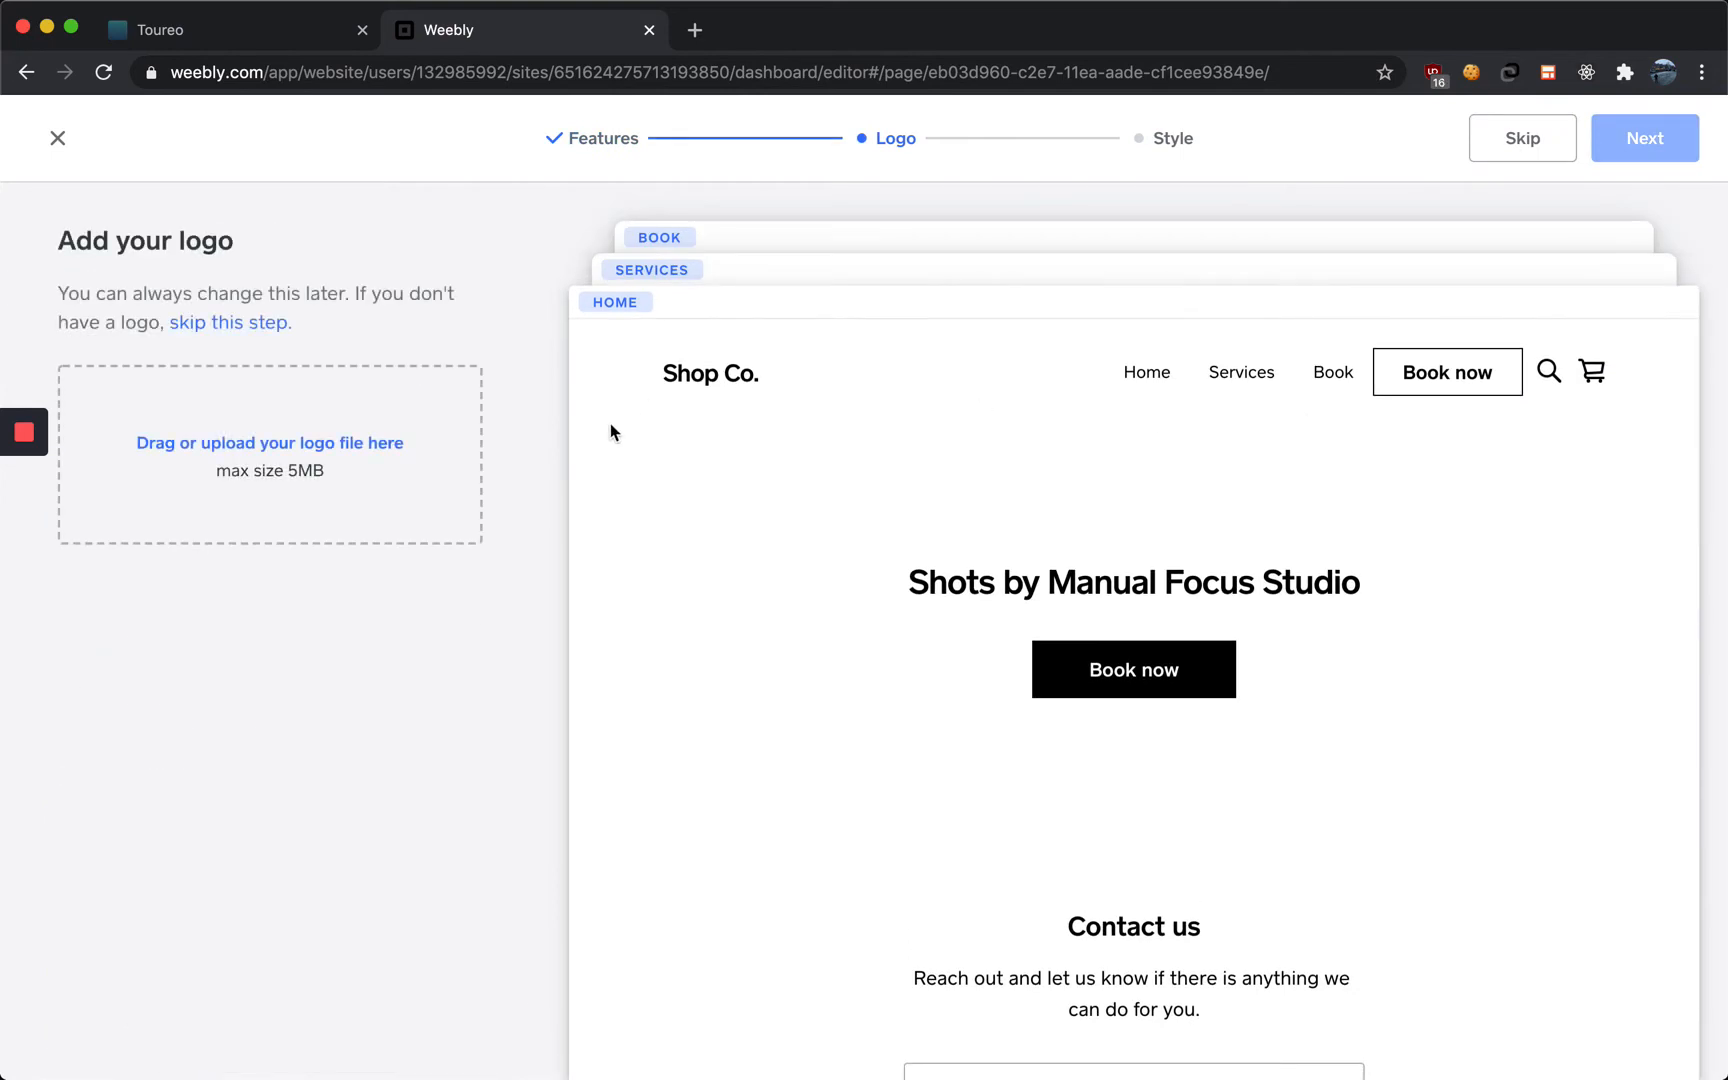
{"action": "left_click", "coordinate": [264, 333]}
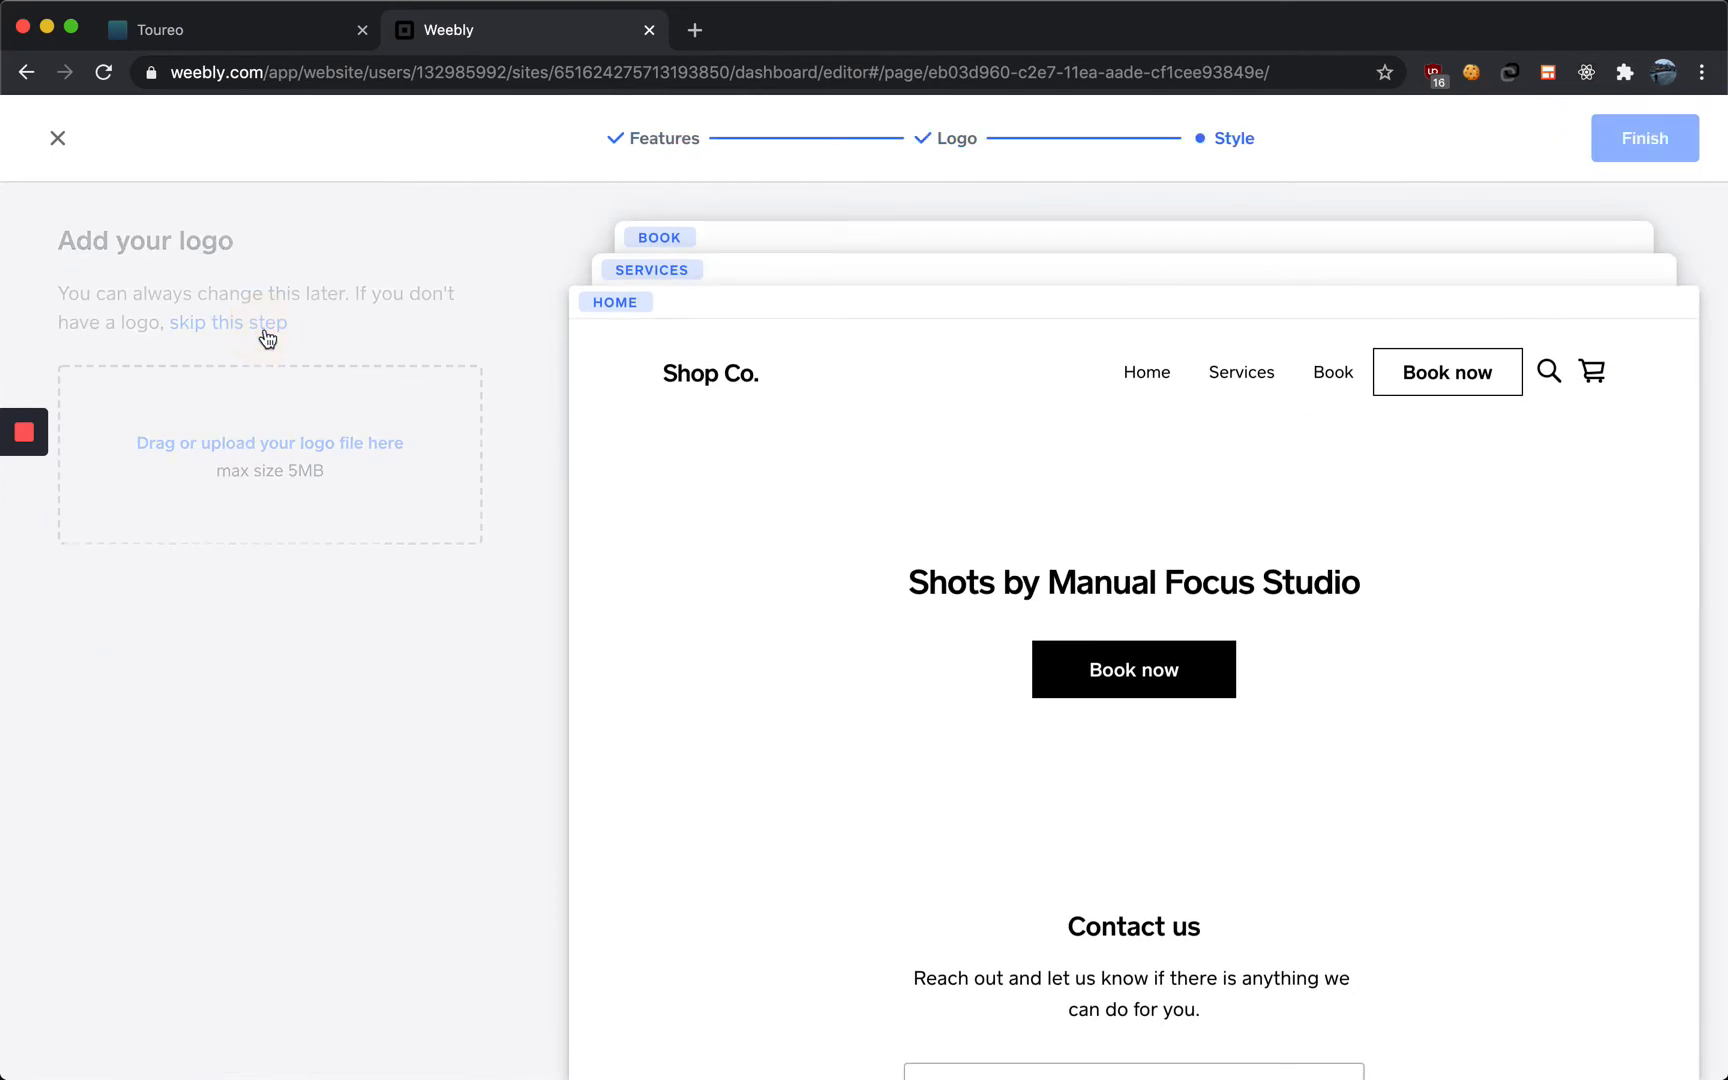
Try the different site fonts and settle on the Classic font
{"action": "left_click", "coordinate": [266, 445]}
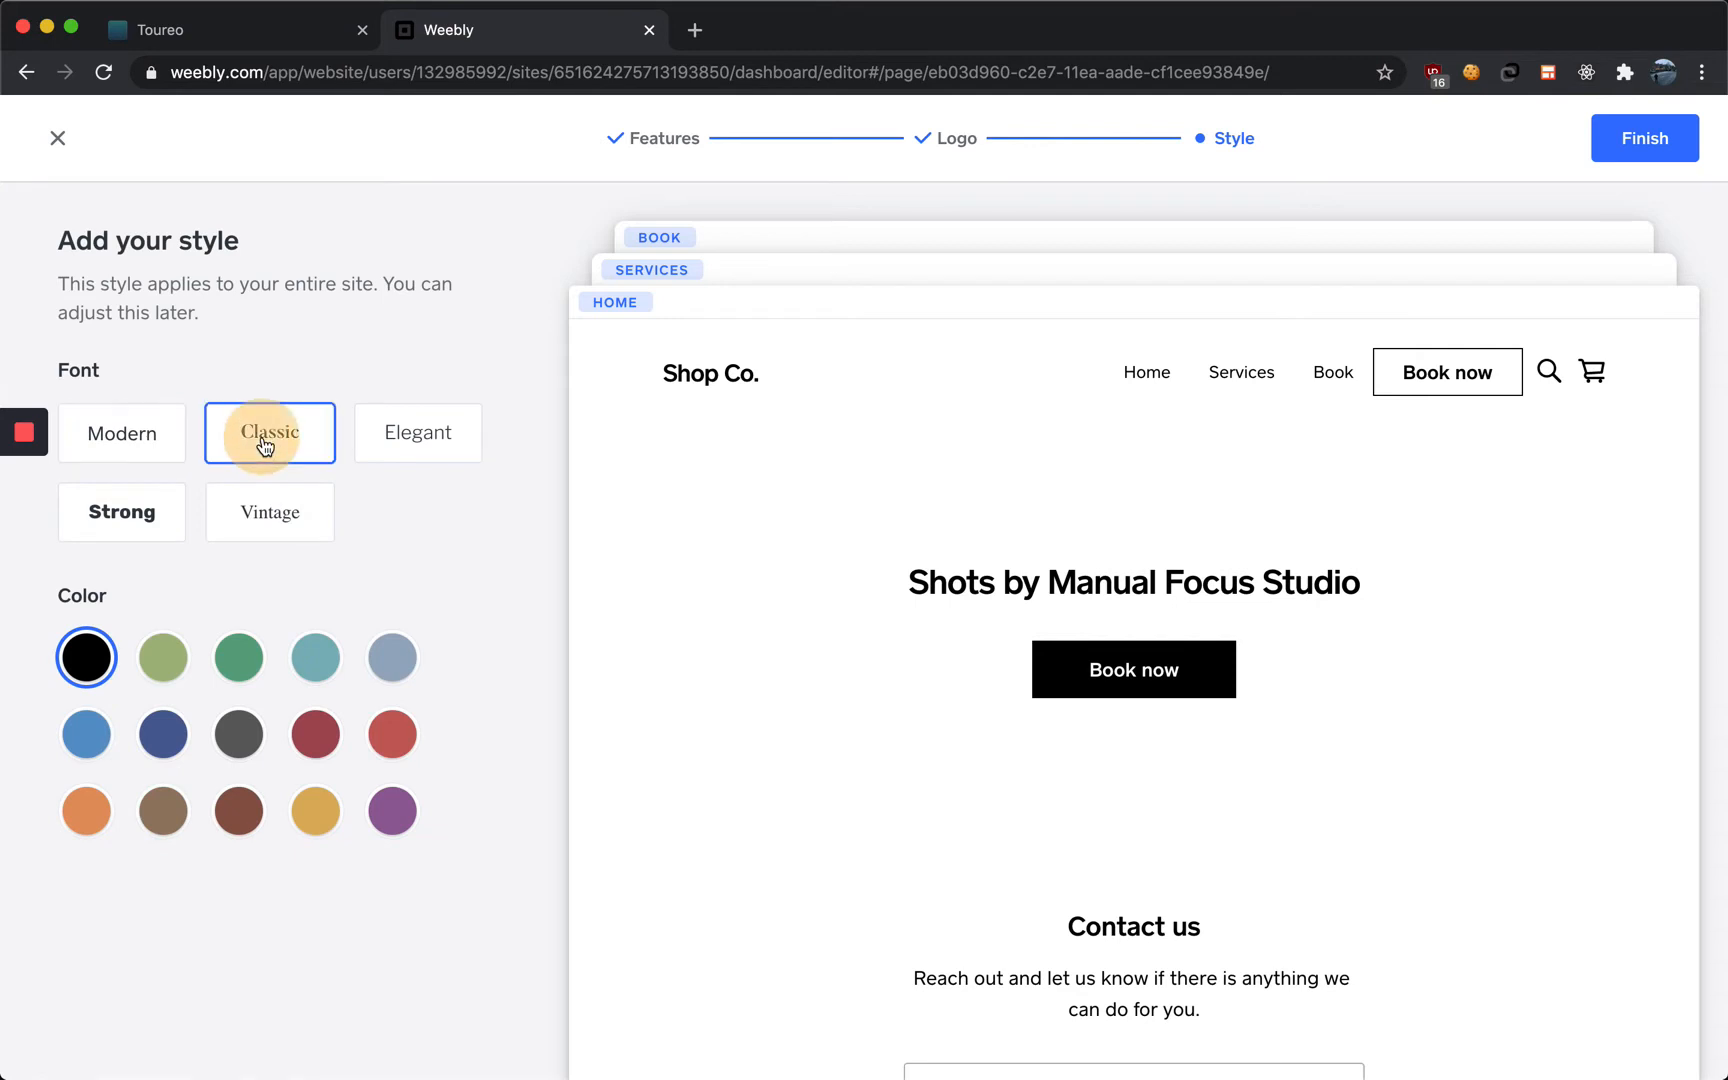
{"action": "left_click", "coordinate": [418, 433]}
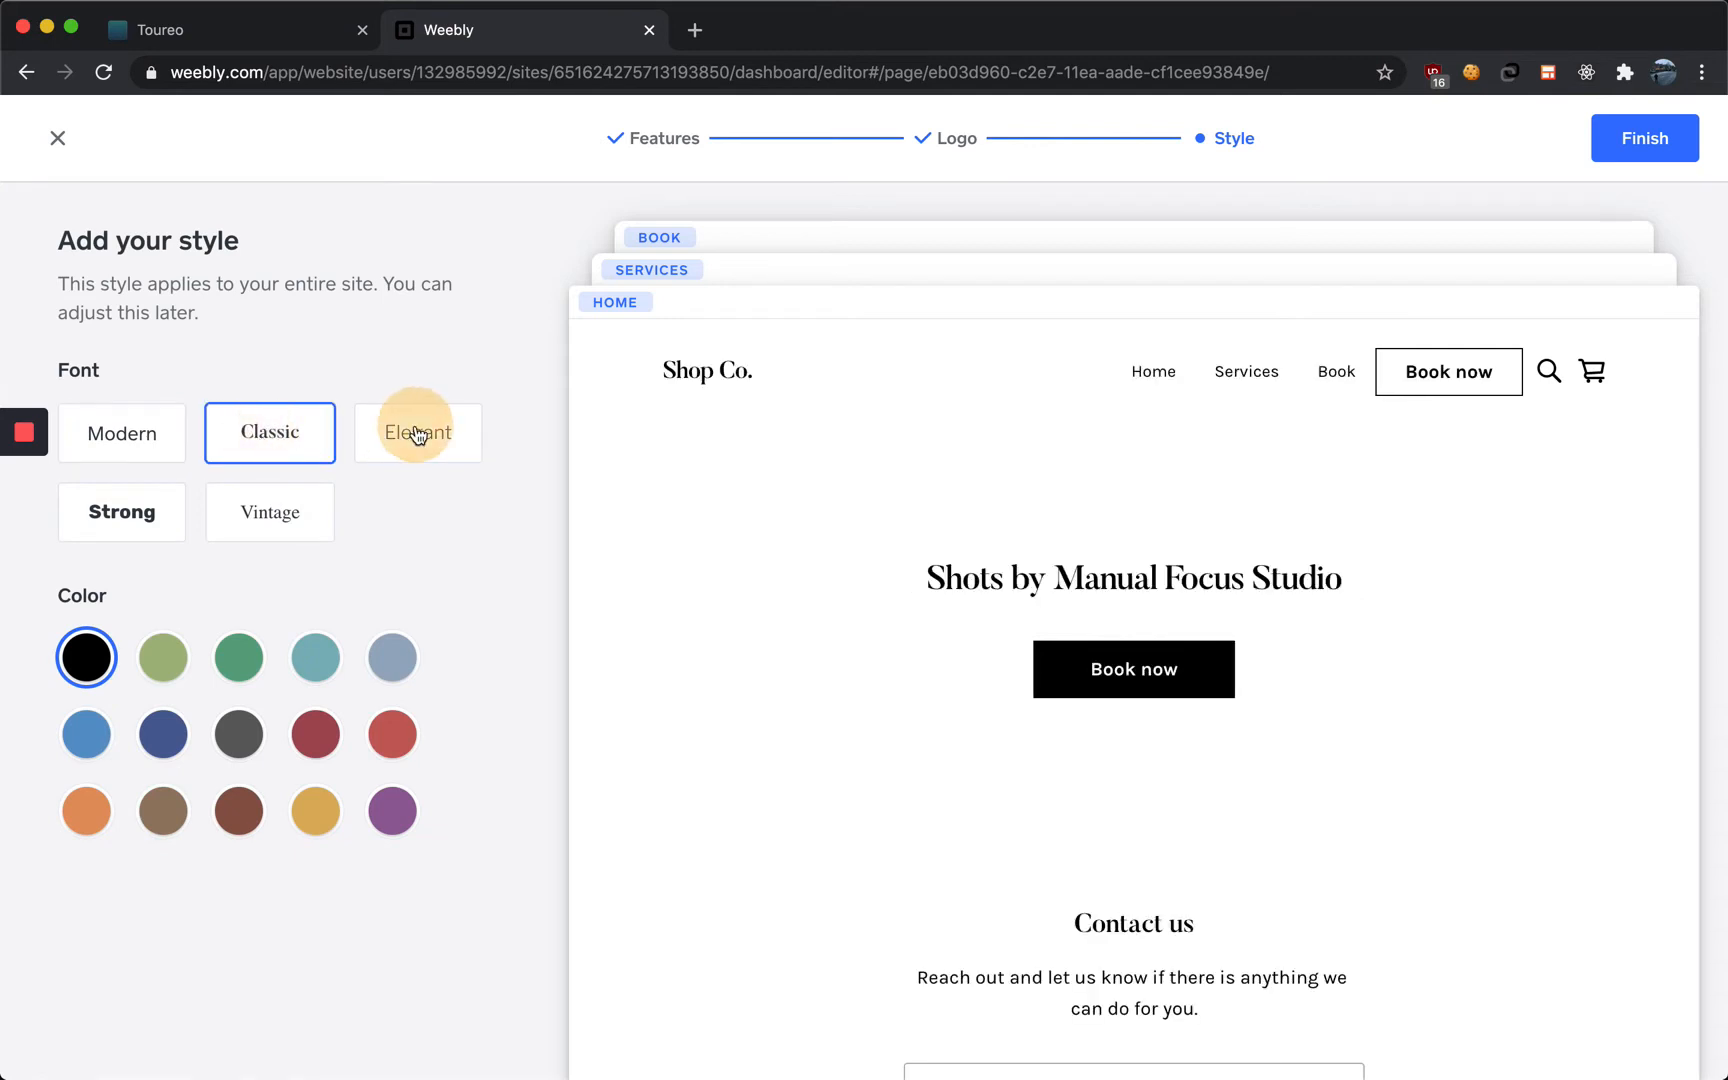
{"action": "left_click", "coordinate": [177, 518]}
{"action": "left_click", "coordinate": [298, 514]}
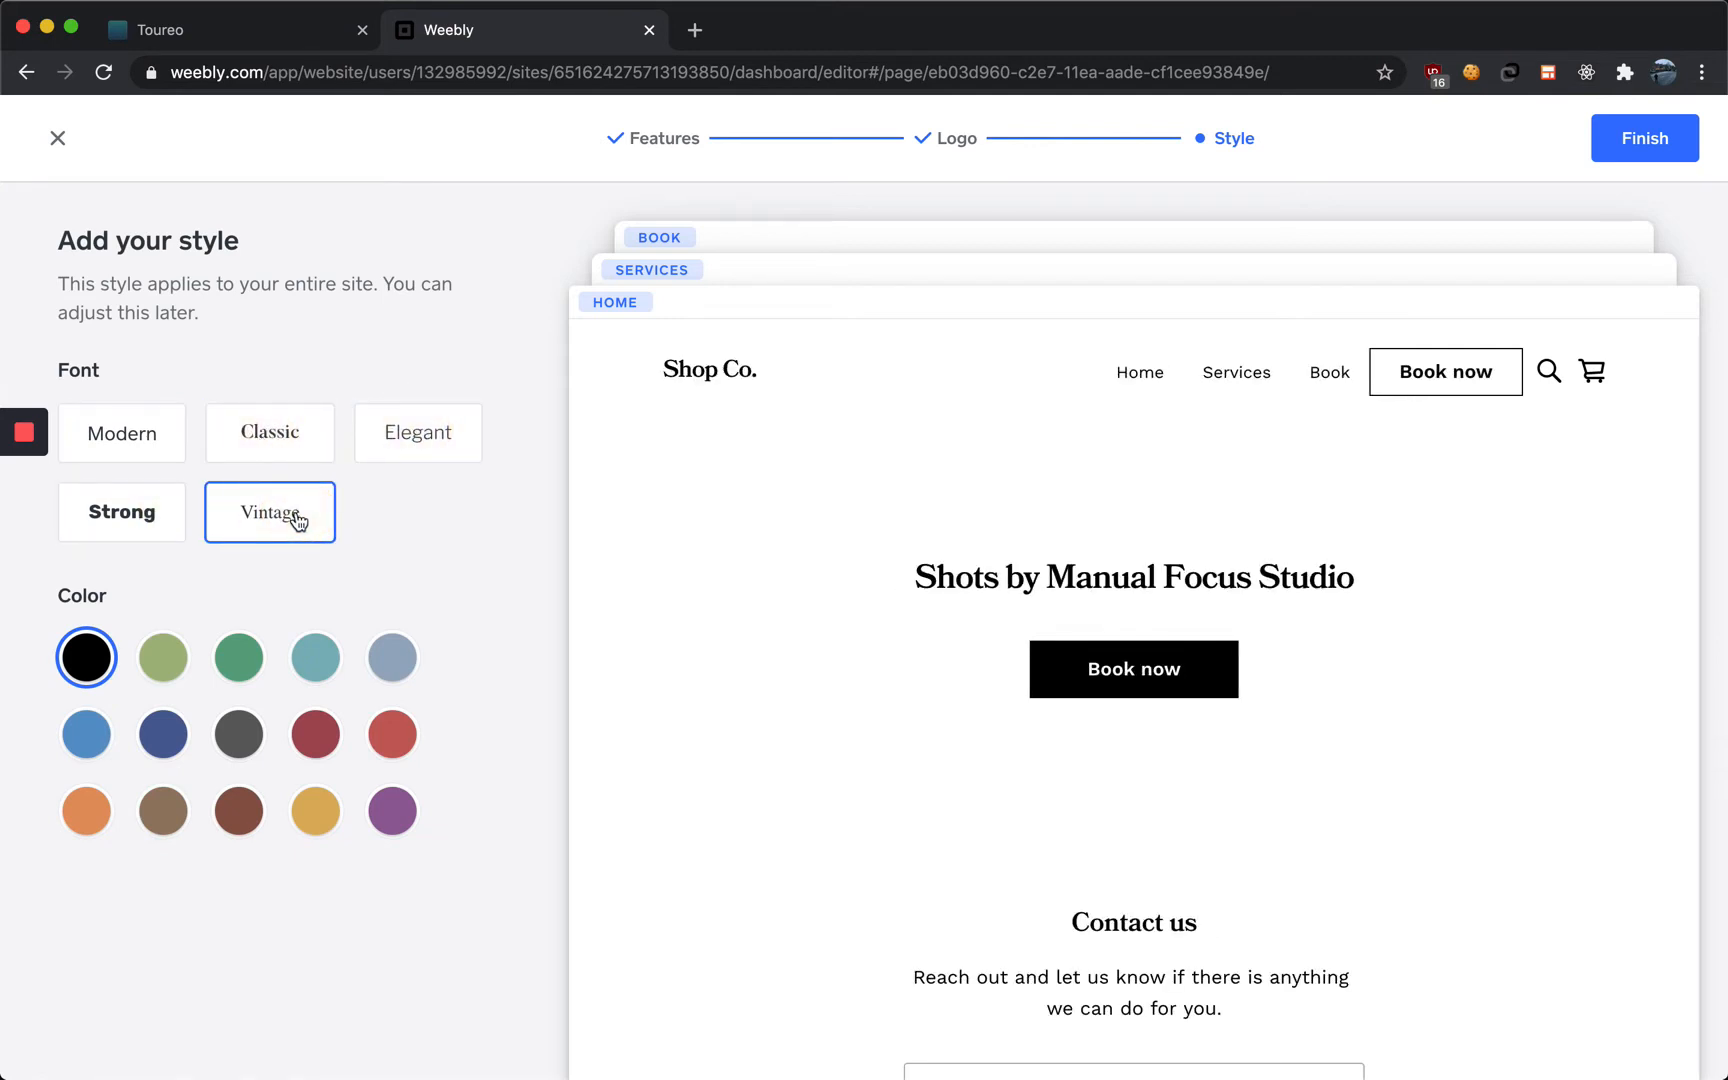
{"action": "left_click", "coordinate": [233, 437]}
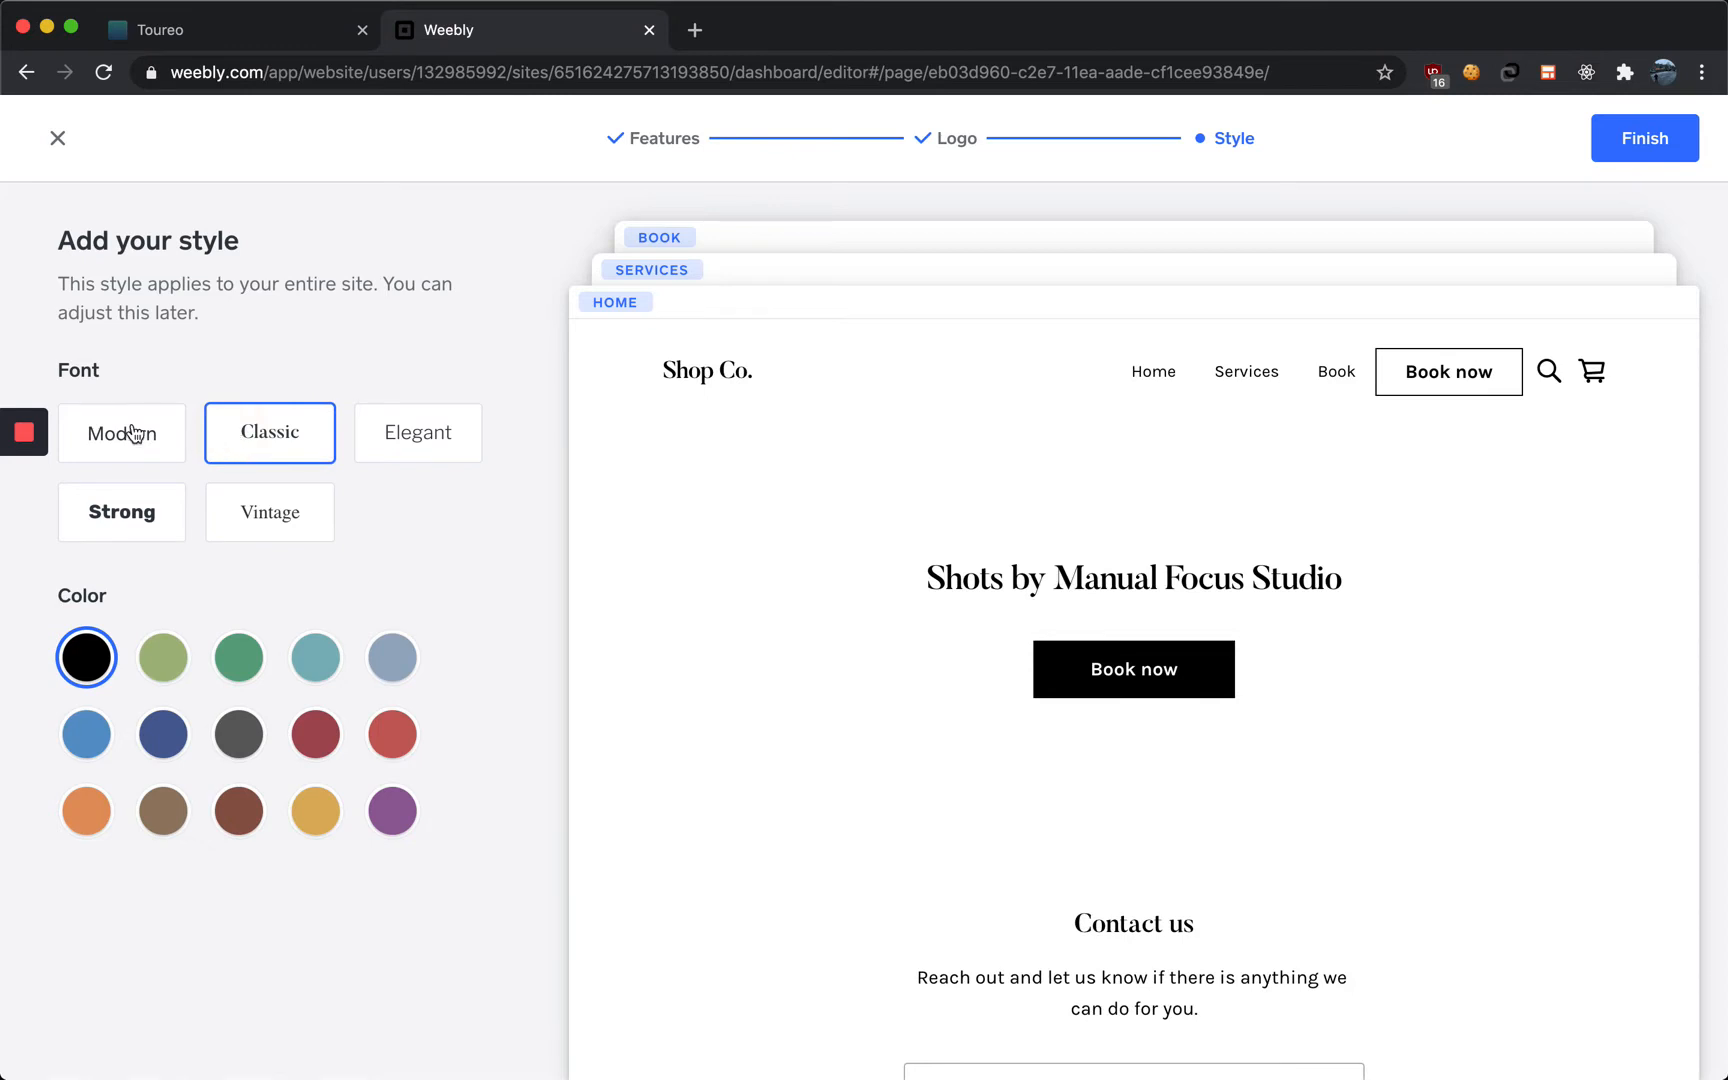
{"action": "left_click", "coordinate": [135, 433]}
{"action": "left_click", "coordinate": [260, 452]}
Try several site colours, keep black, and finish the design setup
{"action": "left_click", "coordinate": [302, 676]}
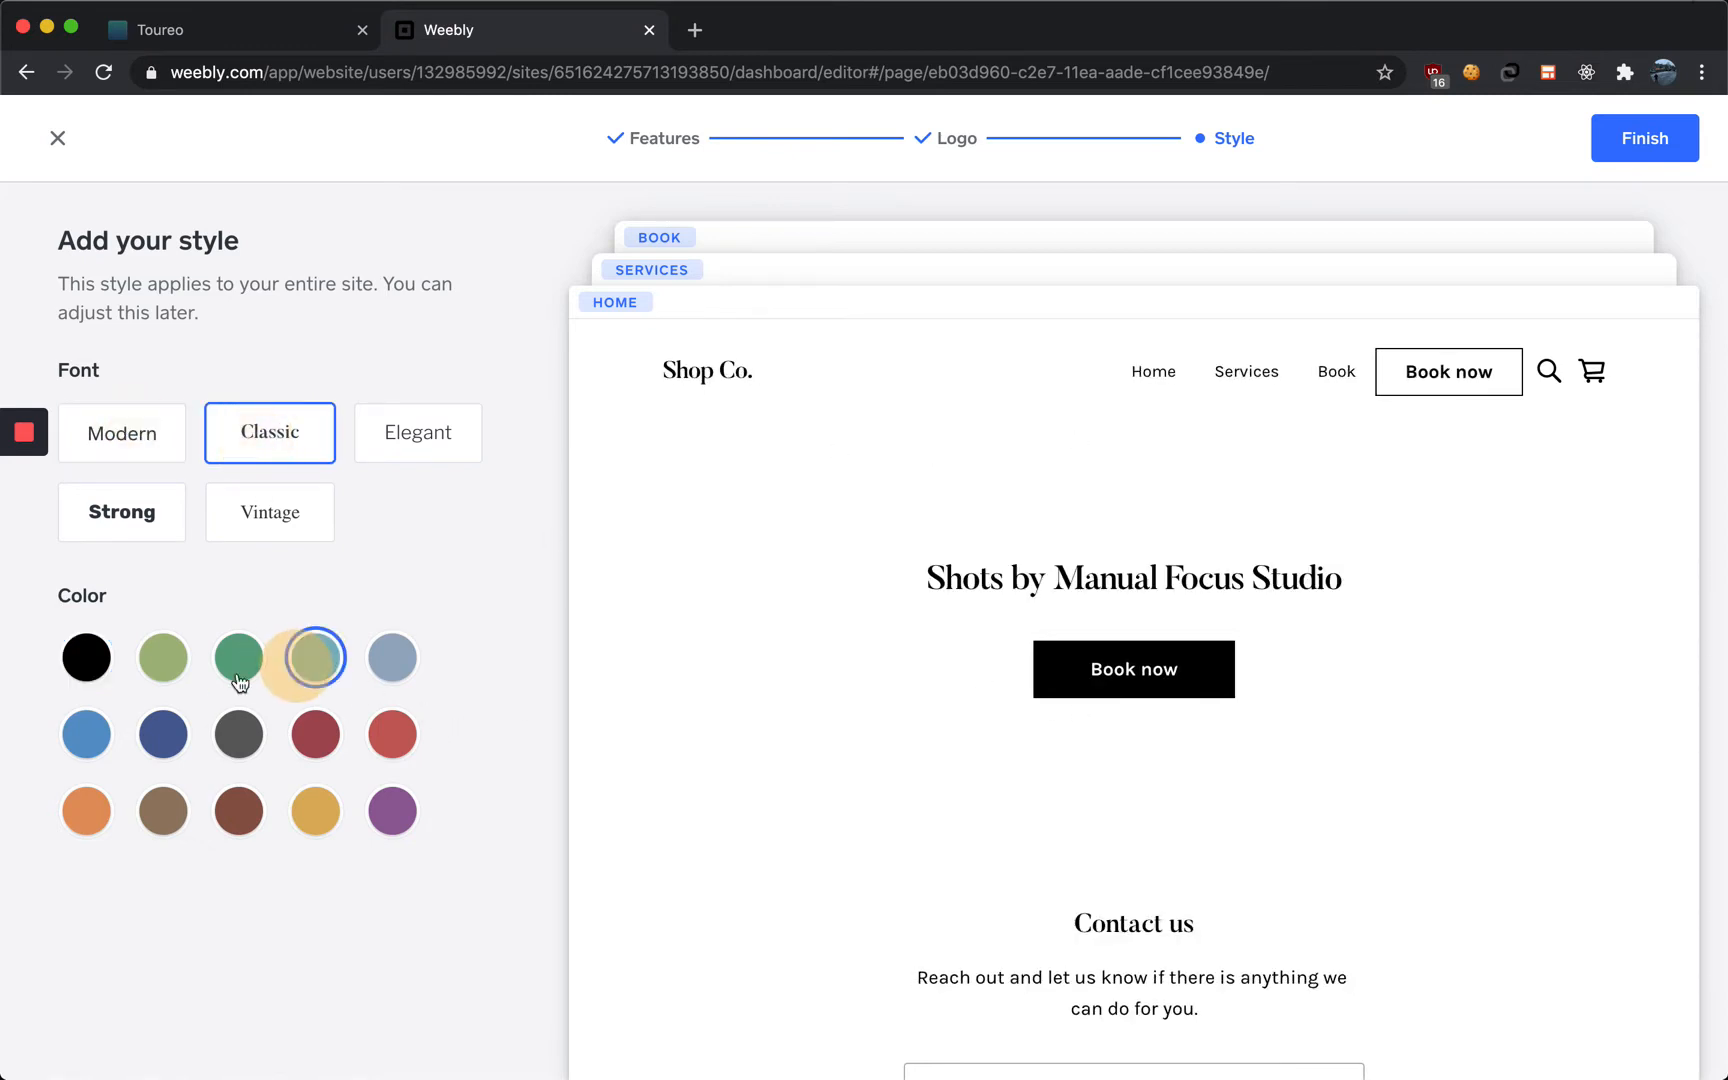
{"action": "left_click", "coordinate": [220, 667]}
{"action": "left_click", "coordinate": [239, 729]}
{"action": "left_click", "coordinate": [304, 742]}
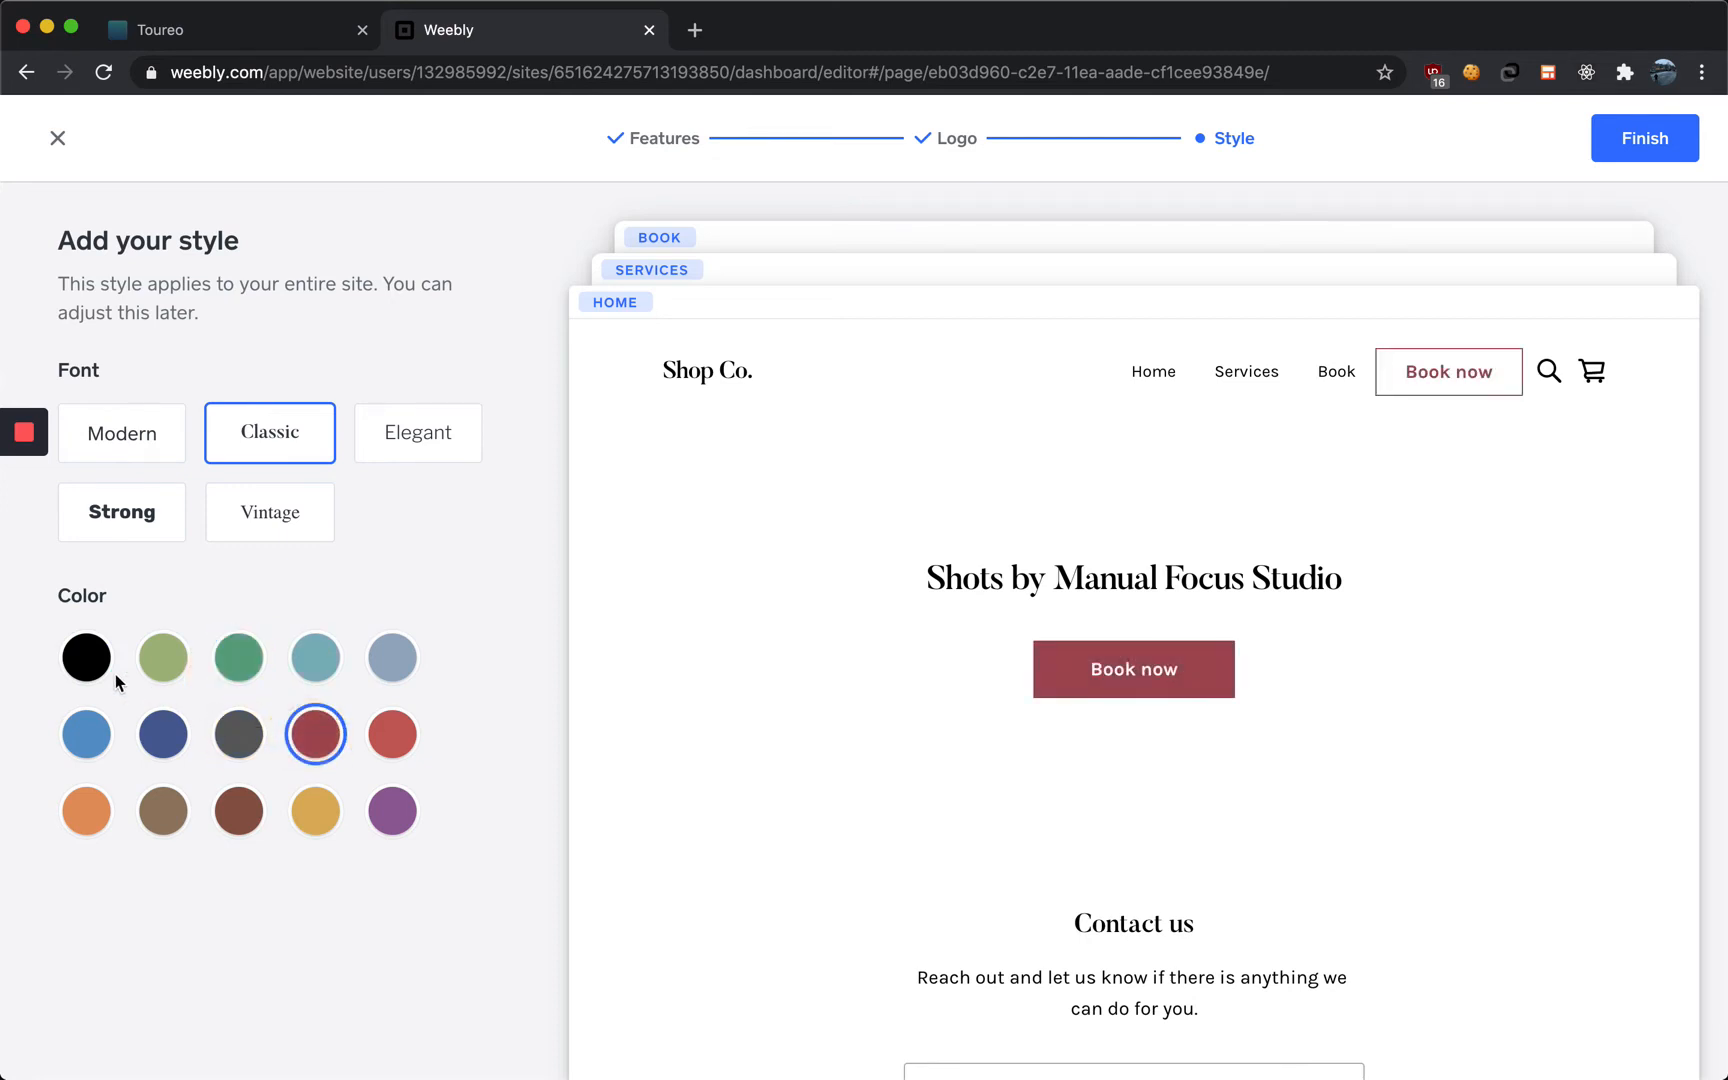
{"action": "left_click", "coordinate": [90, 660]}
{"action": "left_click", "coordinate": [1695, 132]}
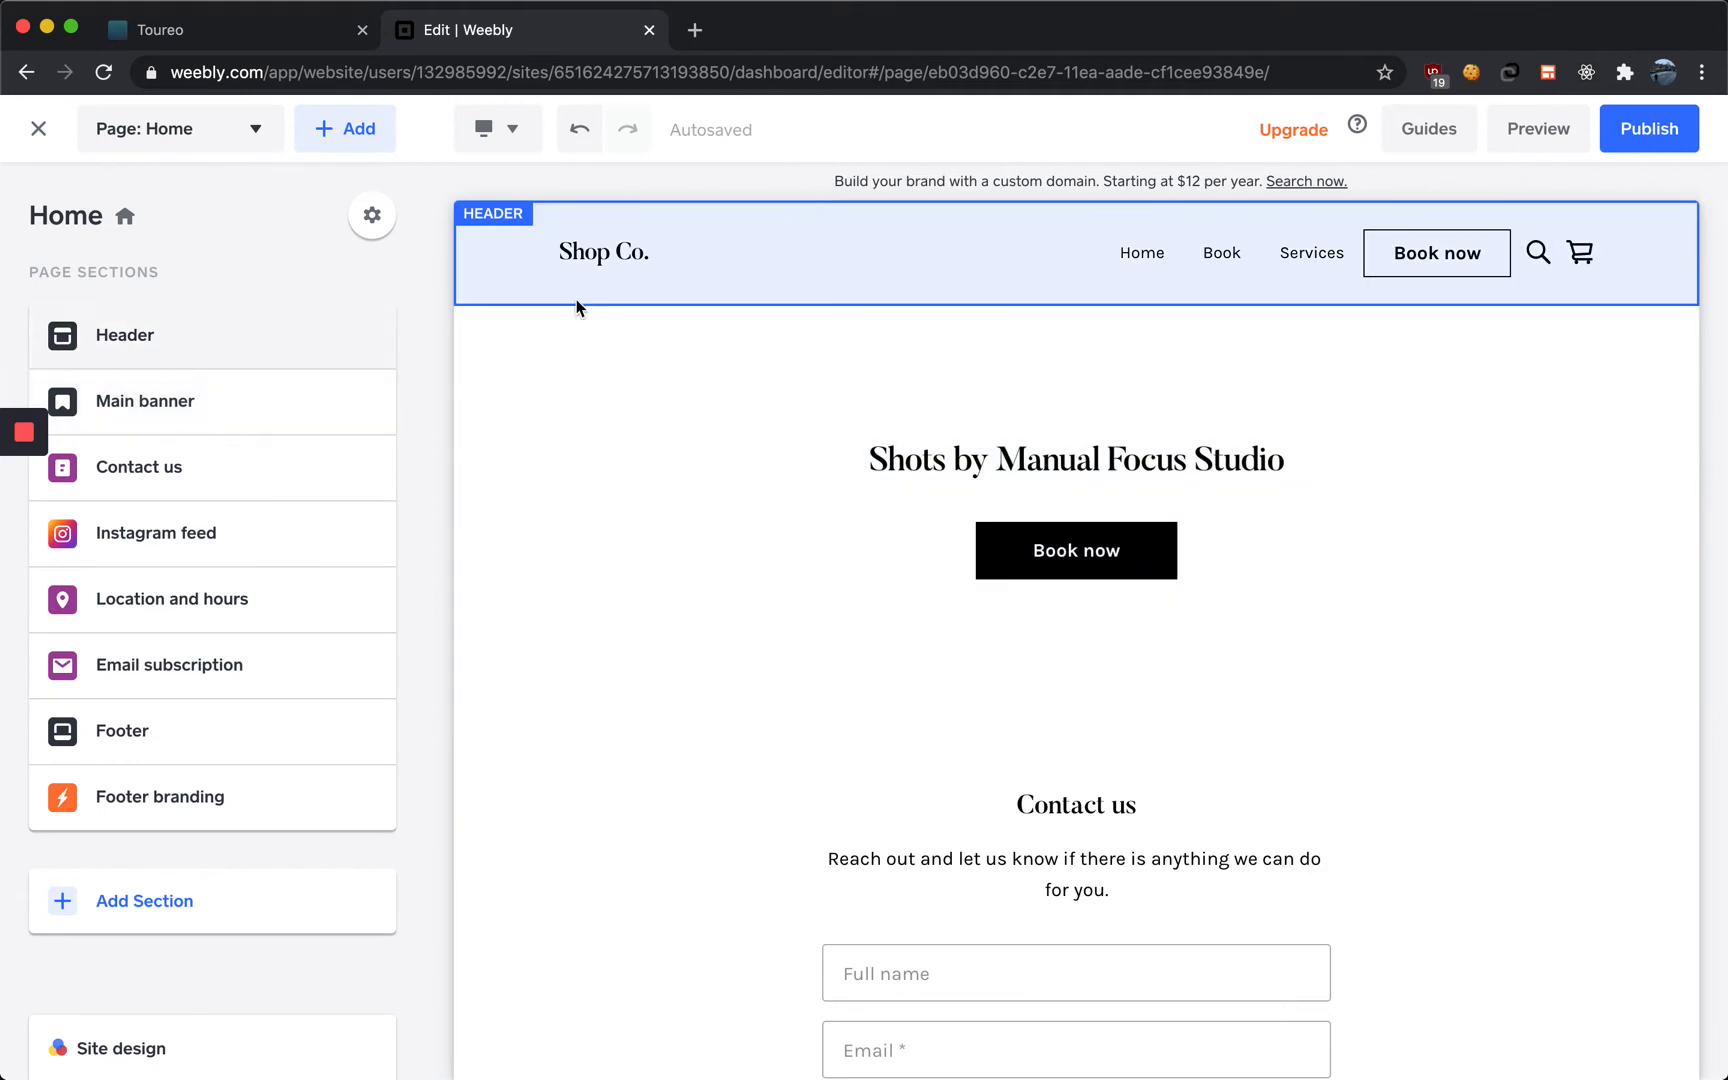
Change the header logo text to Empire Tours
{"action": "left_click", "coordinate": [583, 252]}
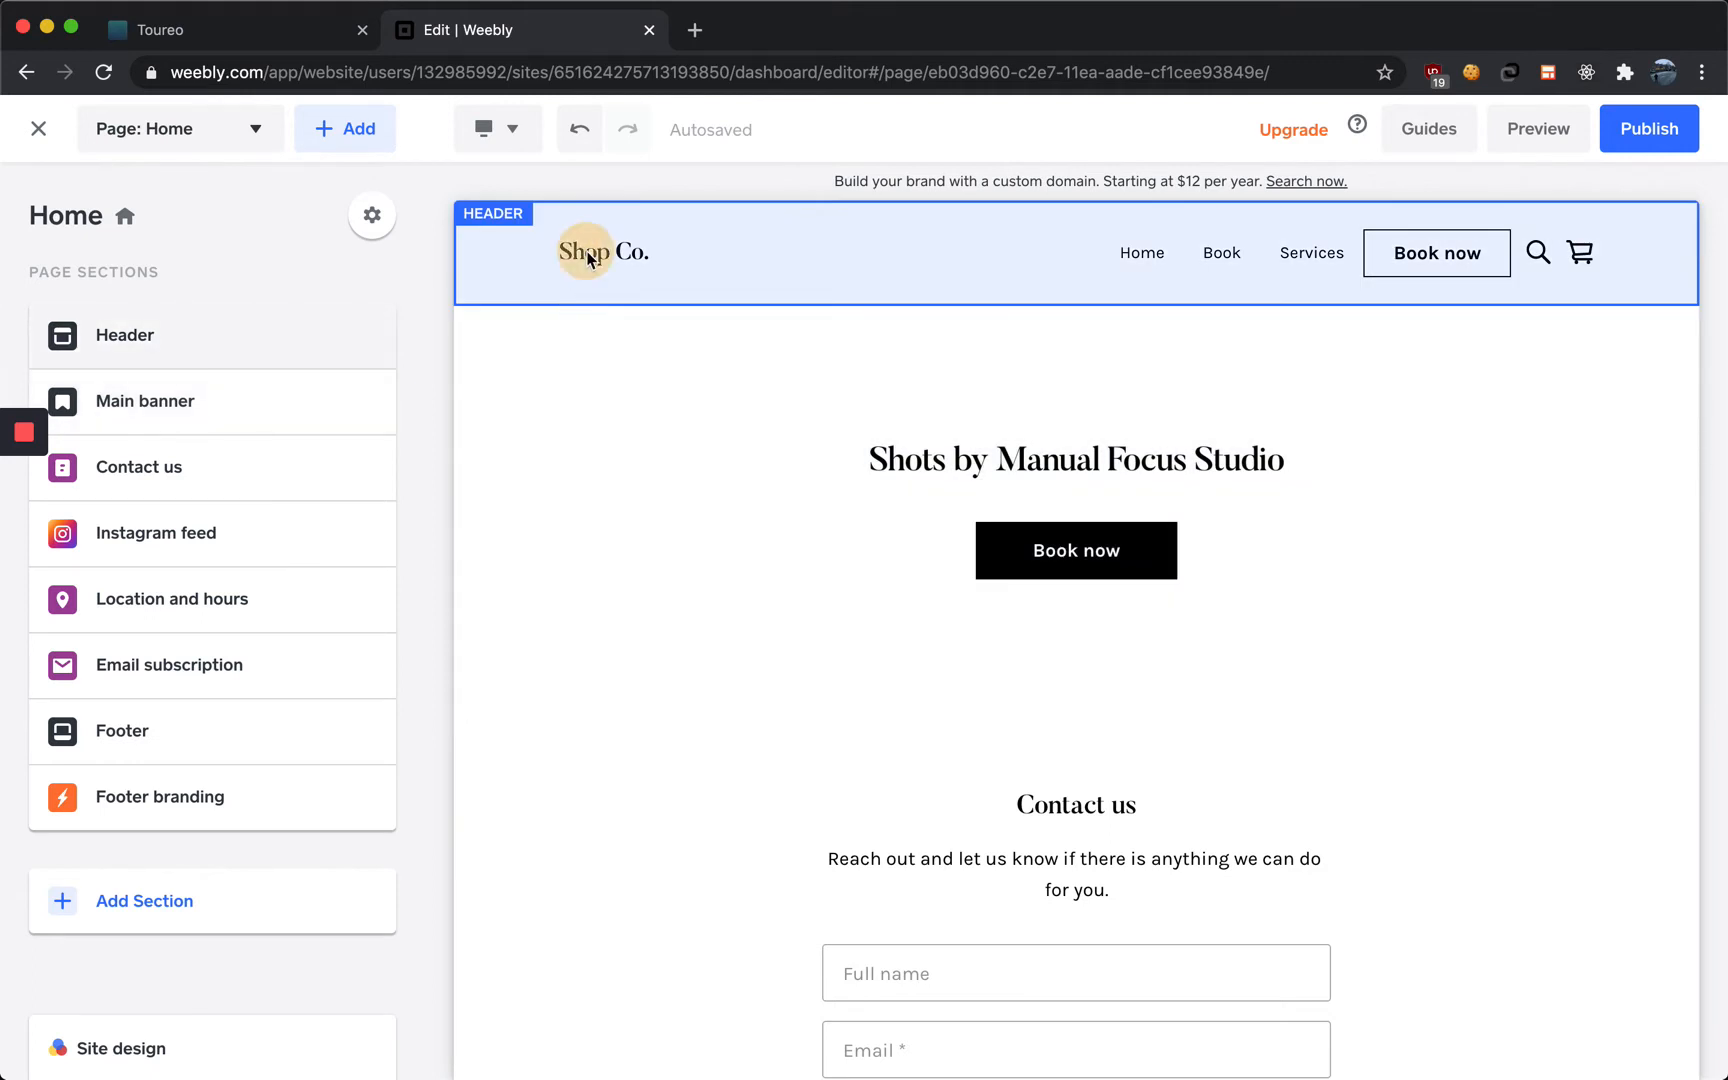
{"action": "left_click", "coordinate": [648, 254]}
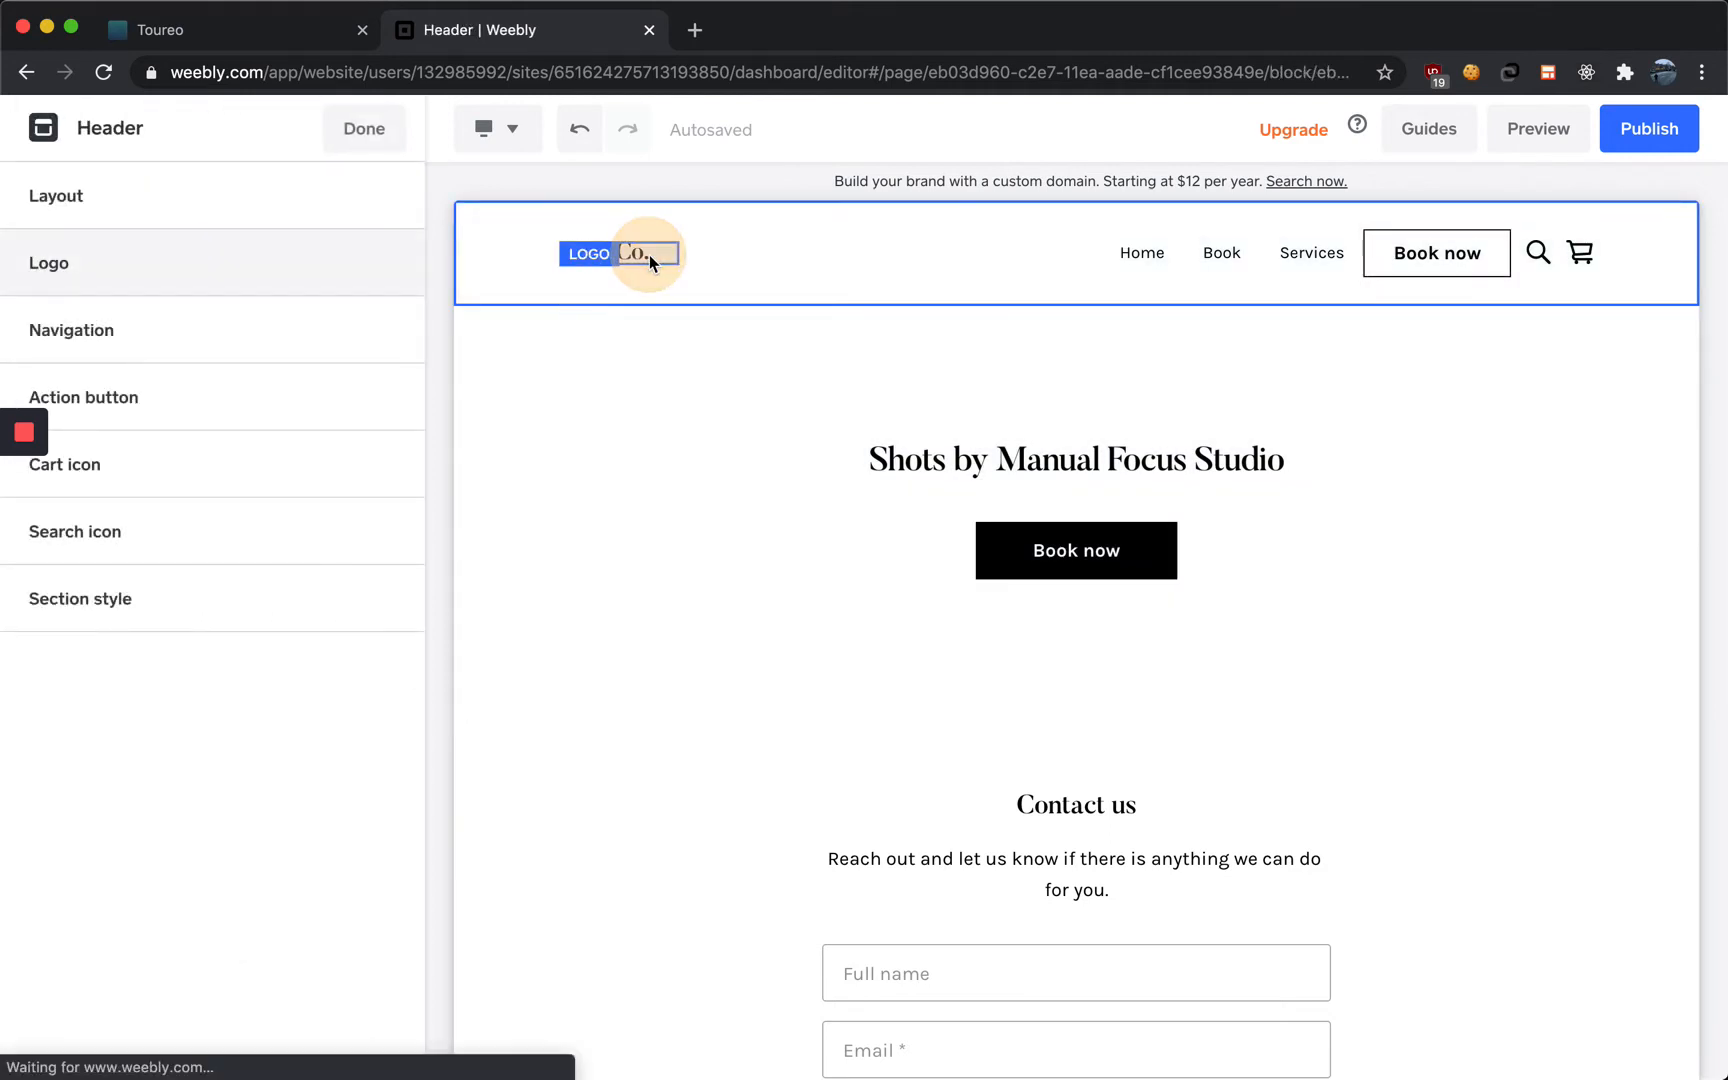
{"action": "left_click", "coordinate": [649, 254]}
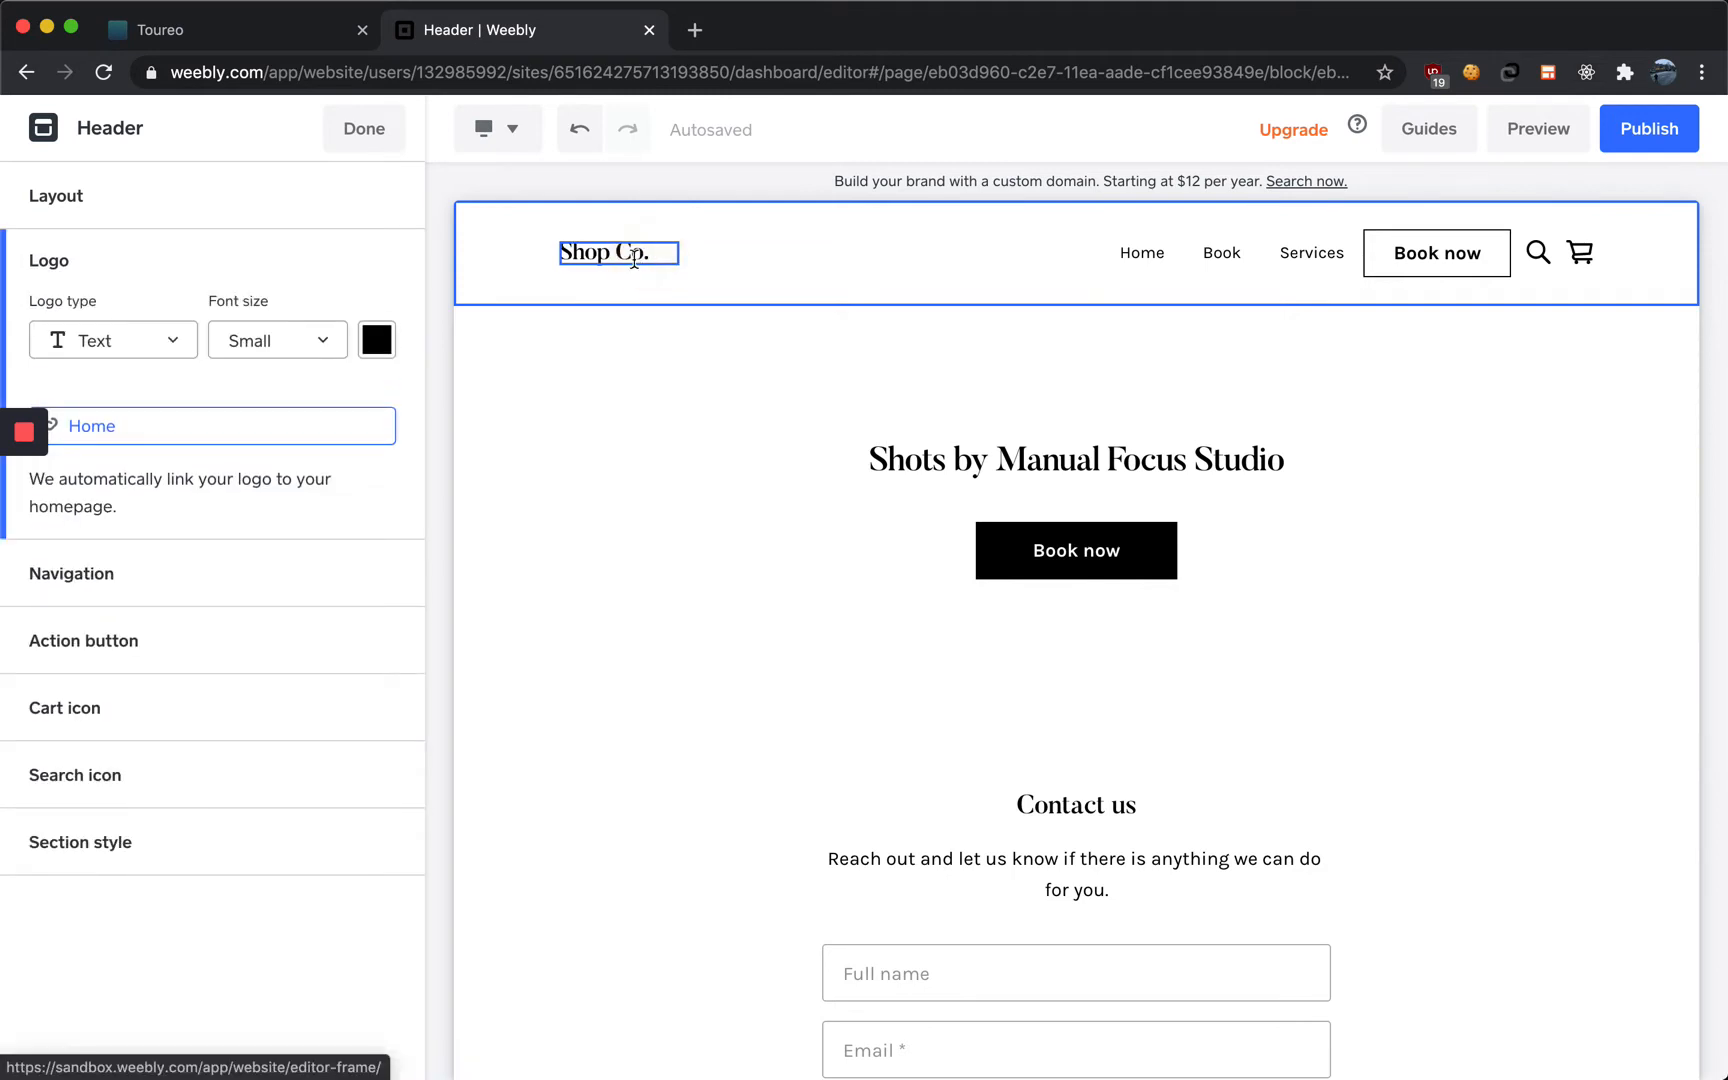
{"action": "left_click", "coordinate": [635, 249]}
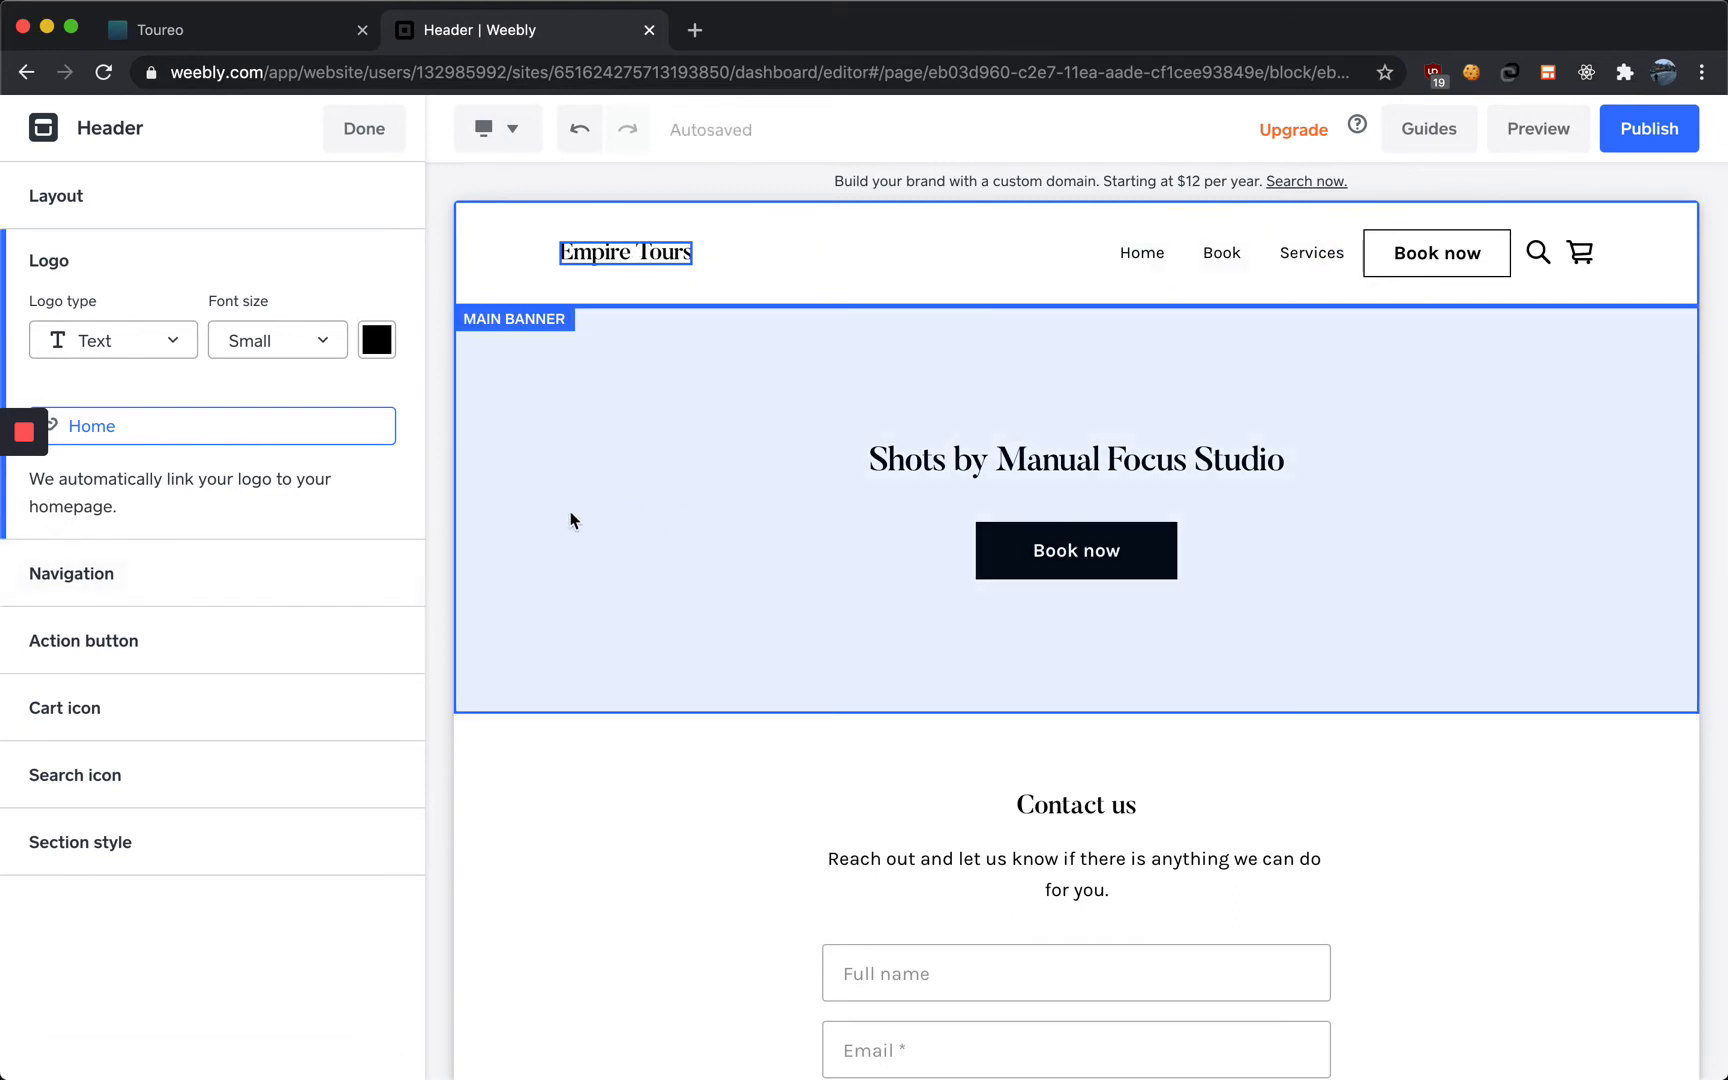
Reorder the header navigation links so Services comes before Book
{"action": "left_click", "coordinate": [1177, 256]}
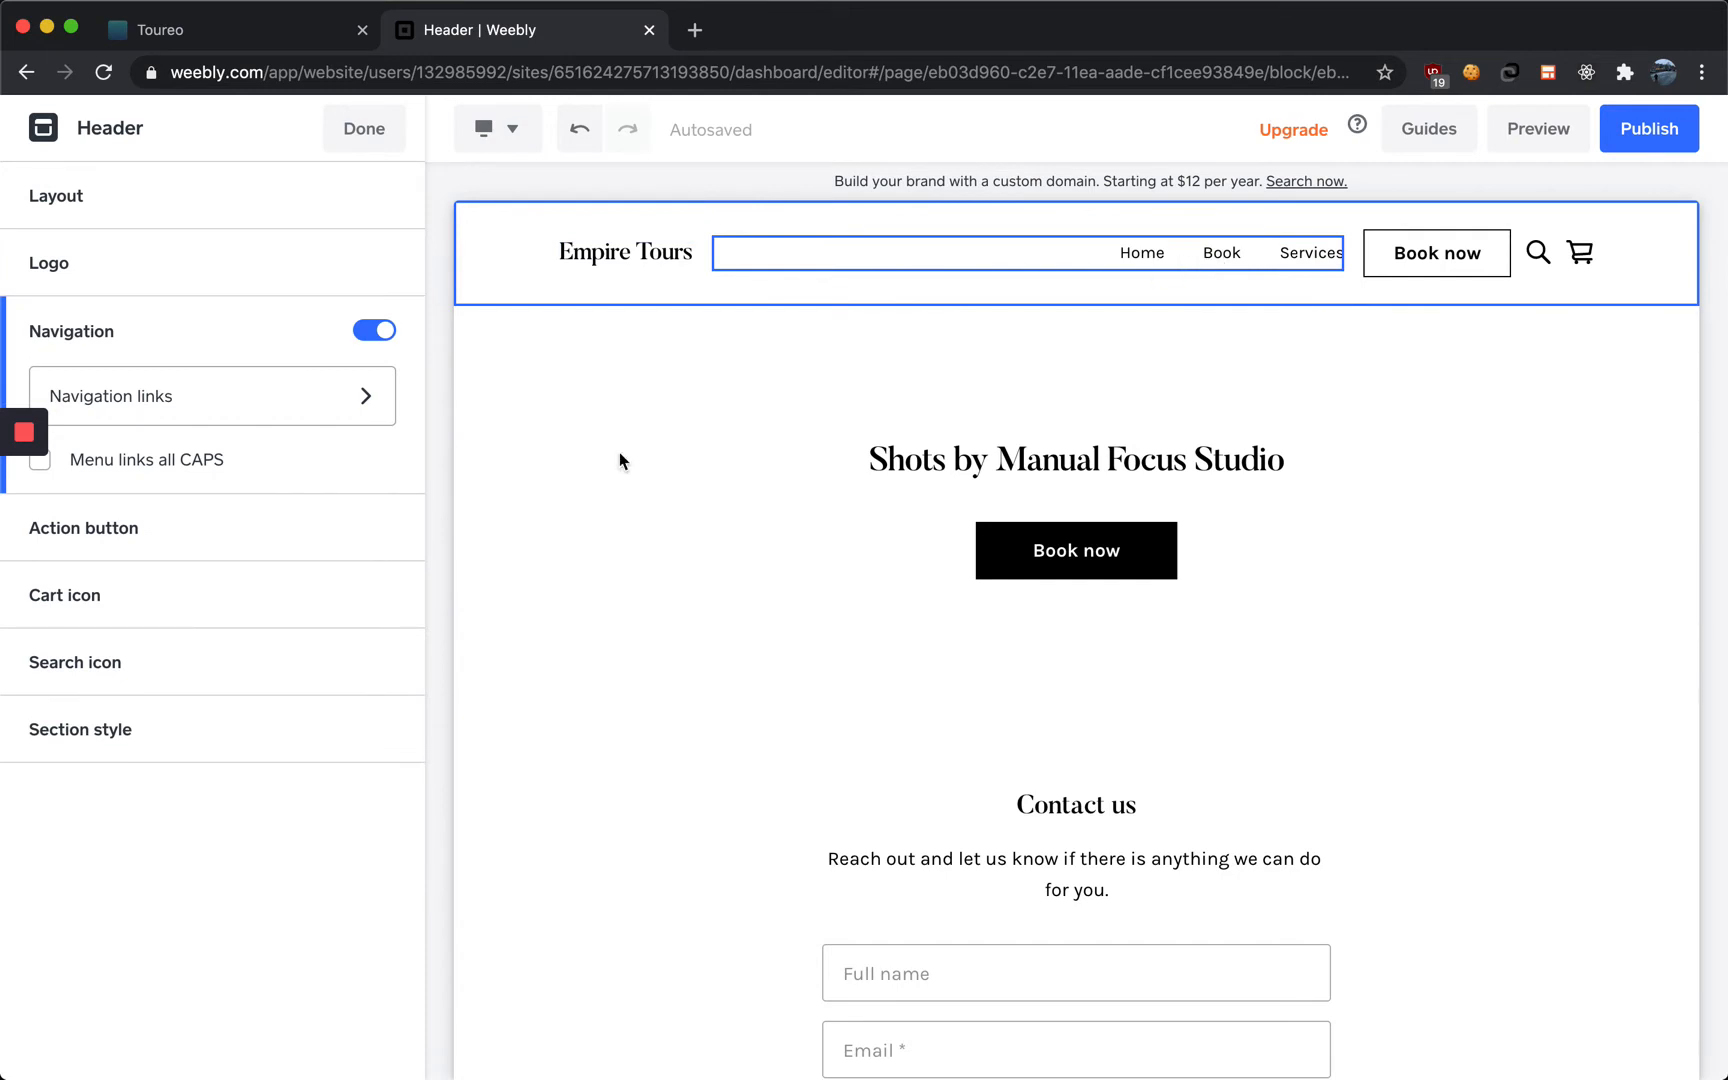
{"action": "left_click", "coordinate": [309, 408]}
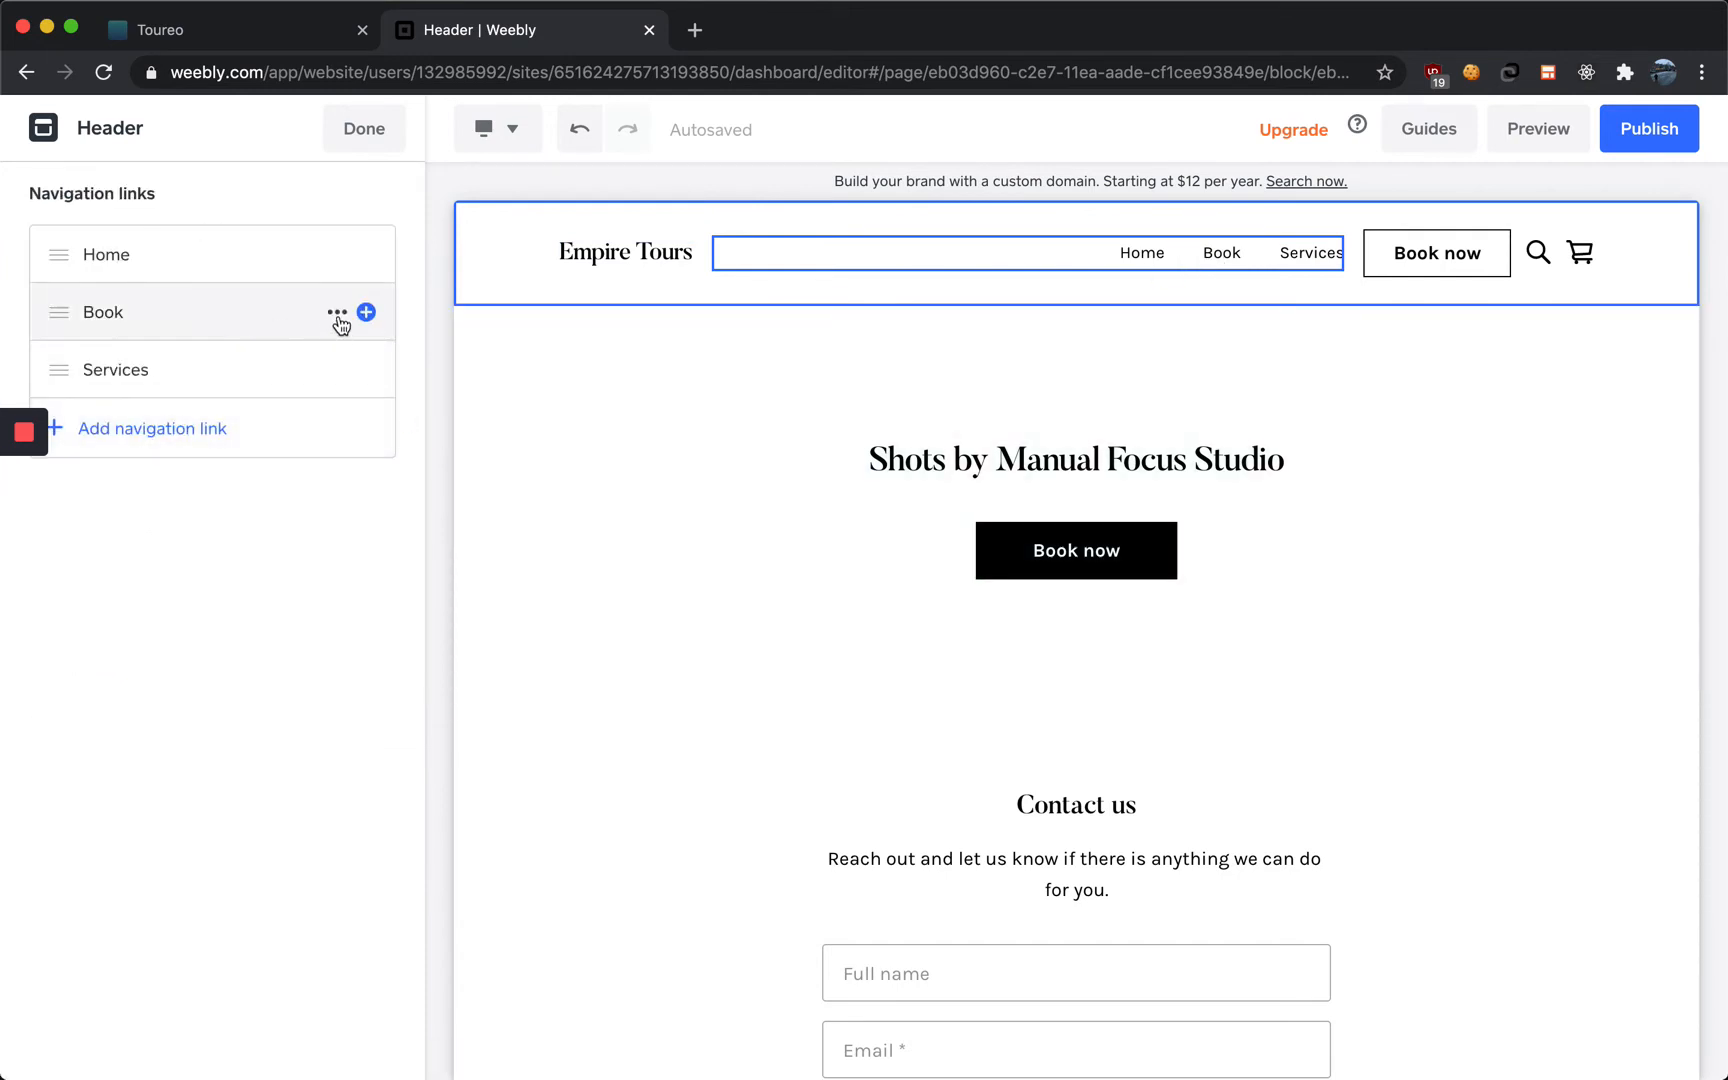
{"action": "left_click", "coordinate": [338, 315]}
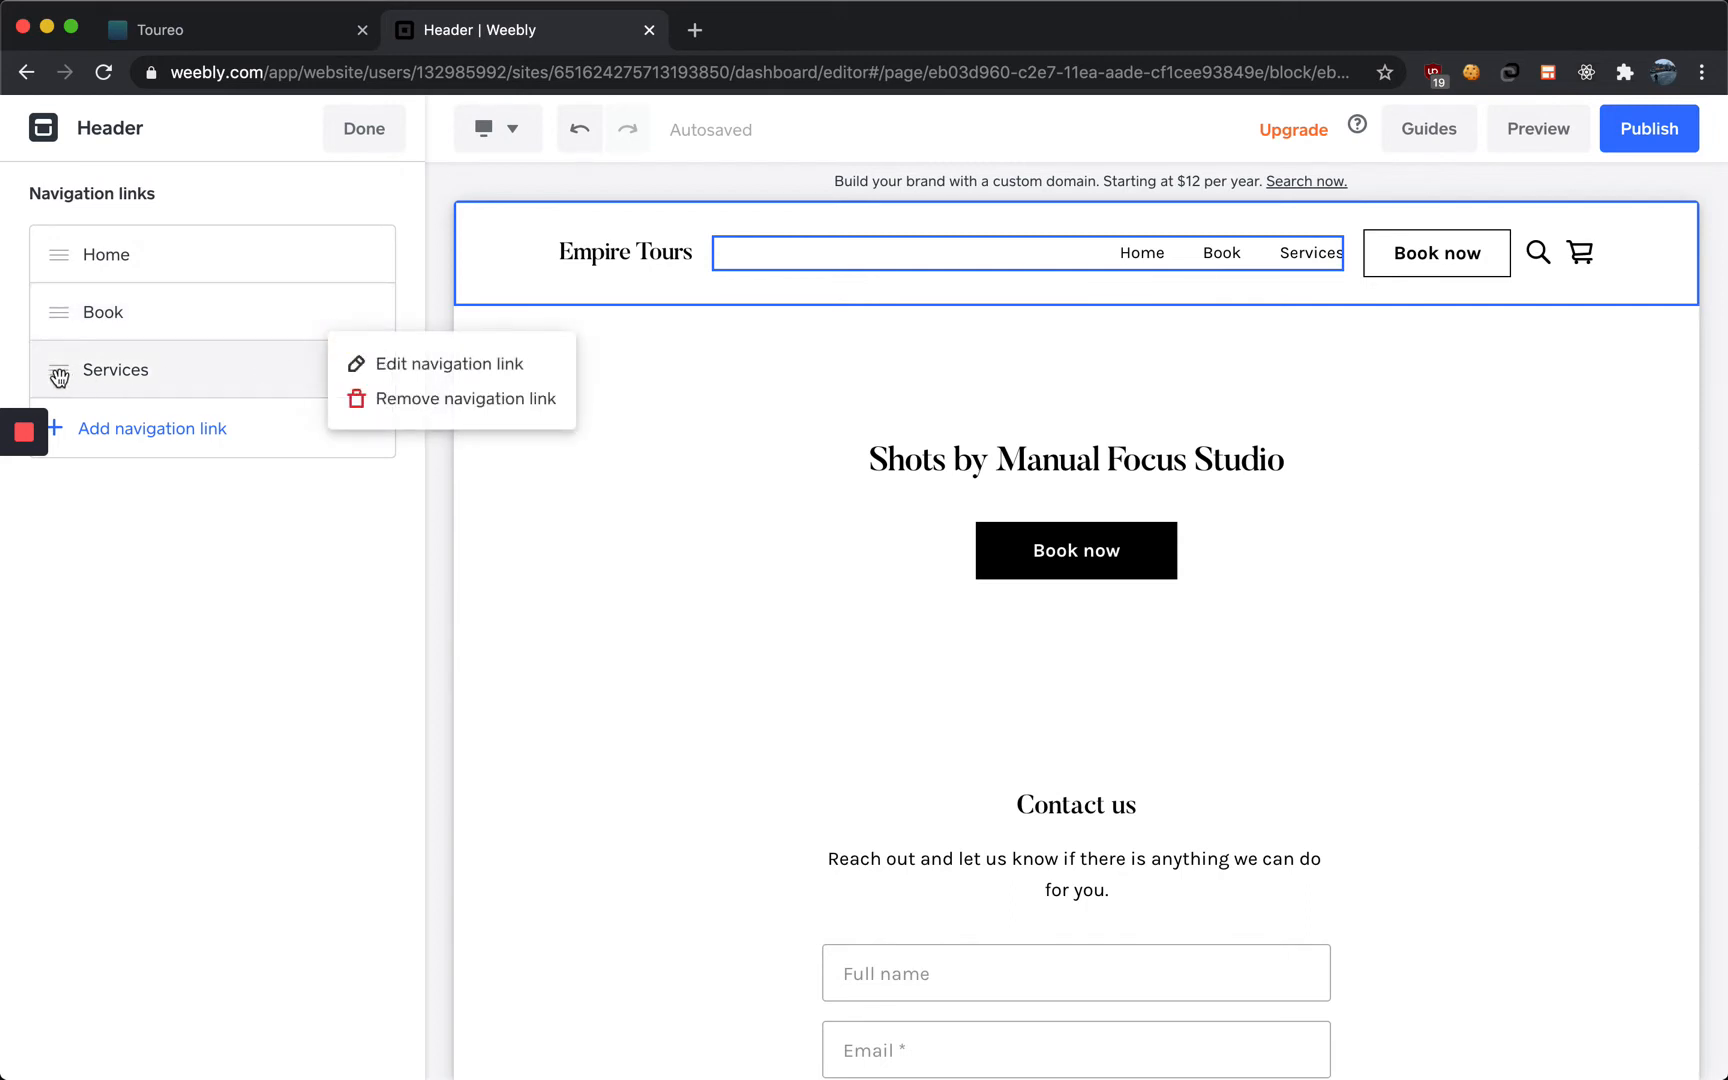
{"action": "left_click_drag", "start_coordinate": [59, 376], "coordinate": [50, 276]}
{"action": "left_click", "coordinate": [205, 598]}
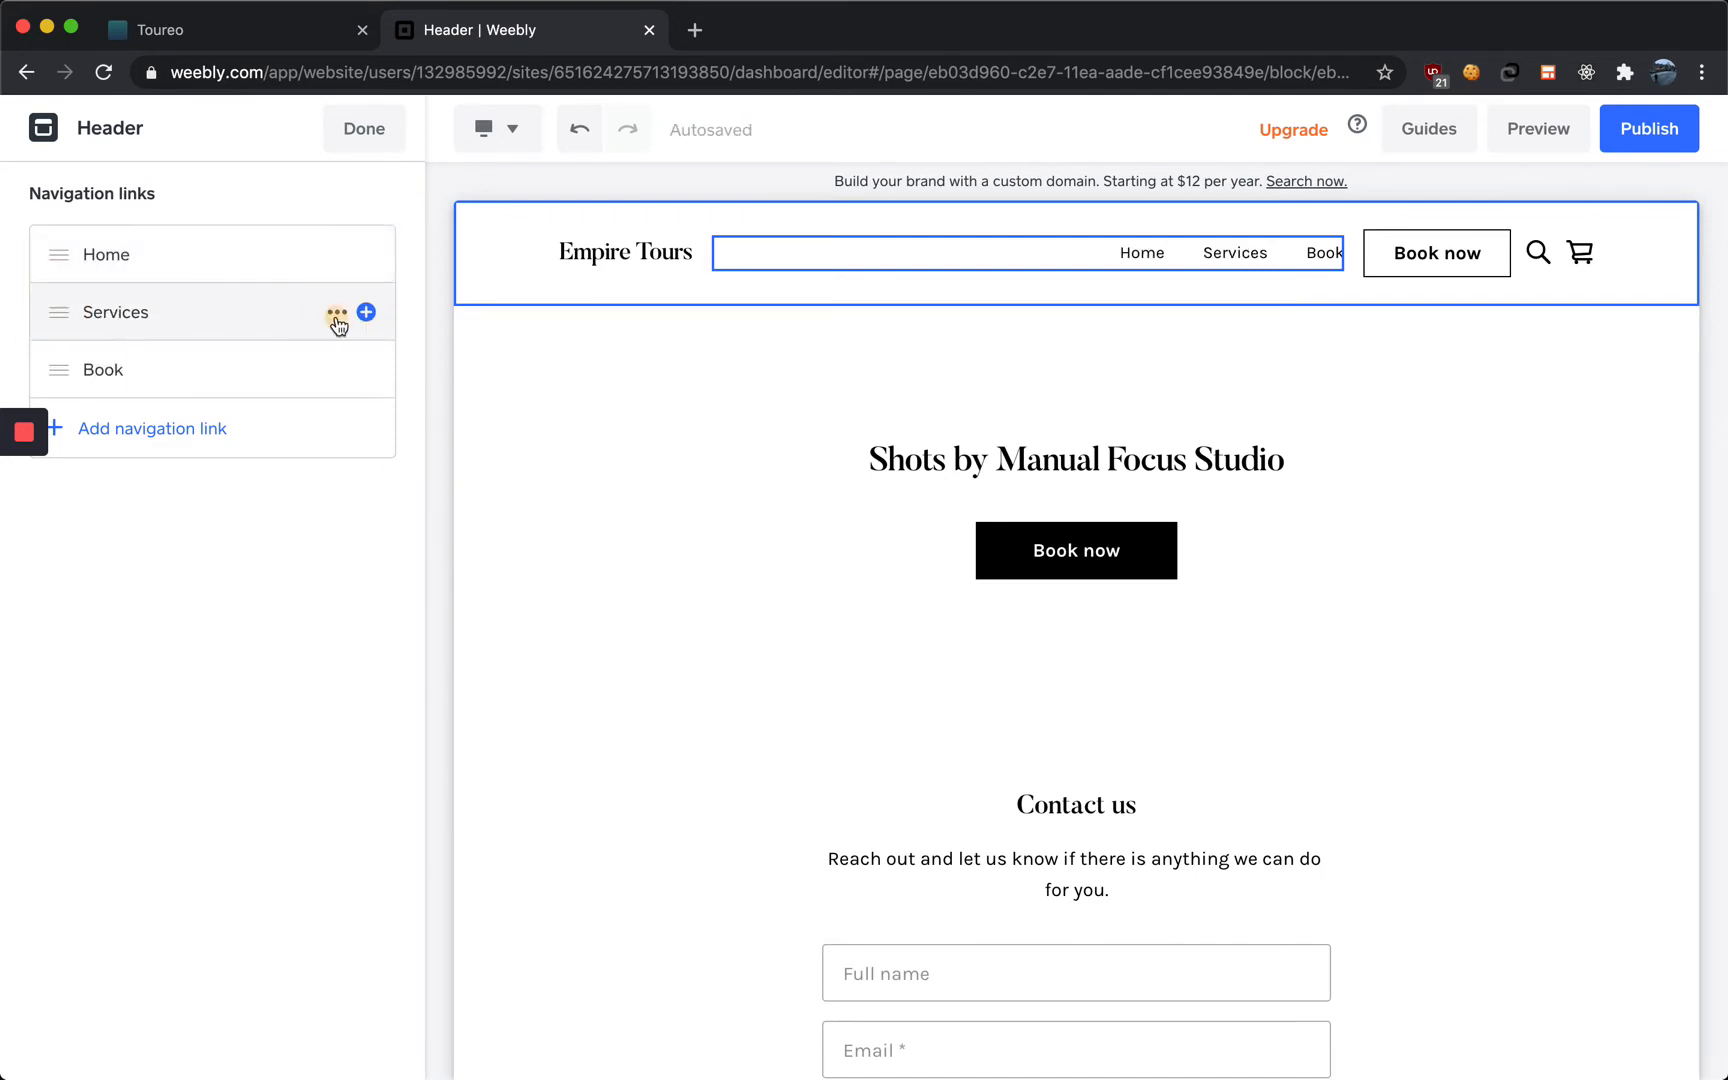
{"action": "left_click", "coordinate": [337, 316]}
{"action": "left_click", "coordinate": [388, 368]}
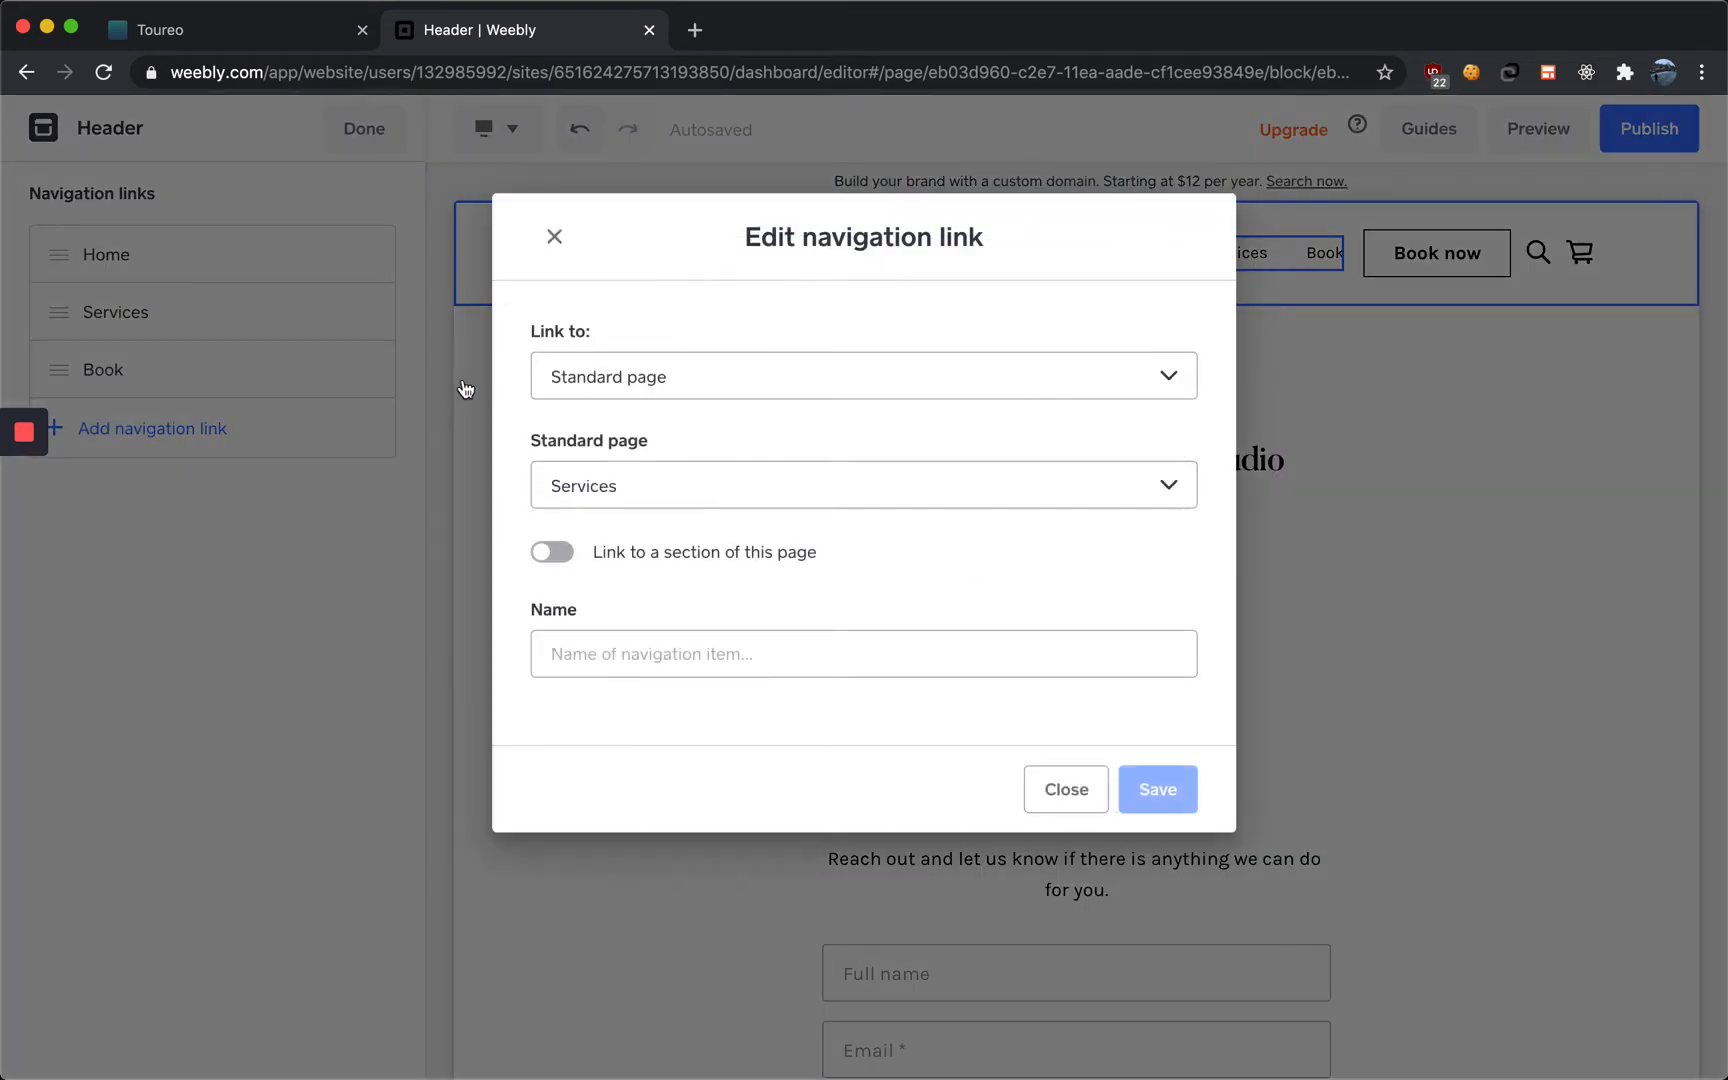
{"action": "left_click", "coordinate": [652, 502]}
{"action": "left_click", "coordinate": [656, 490]}
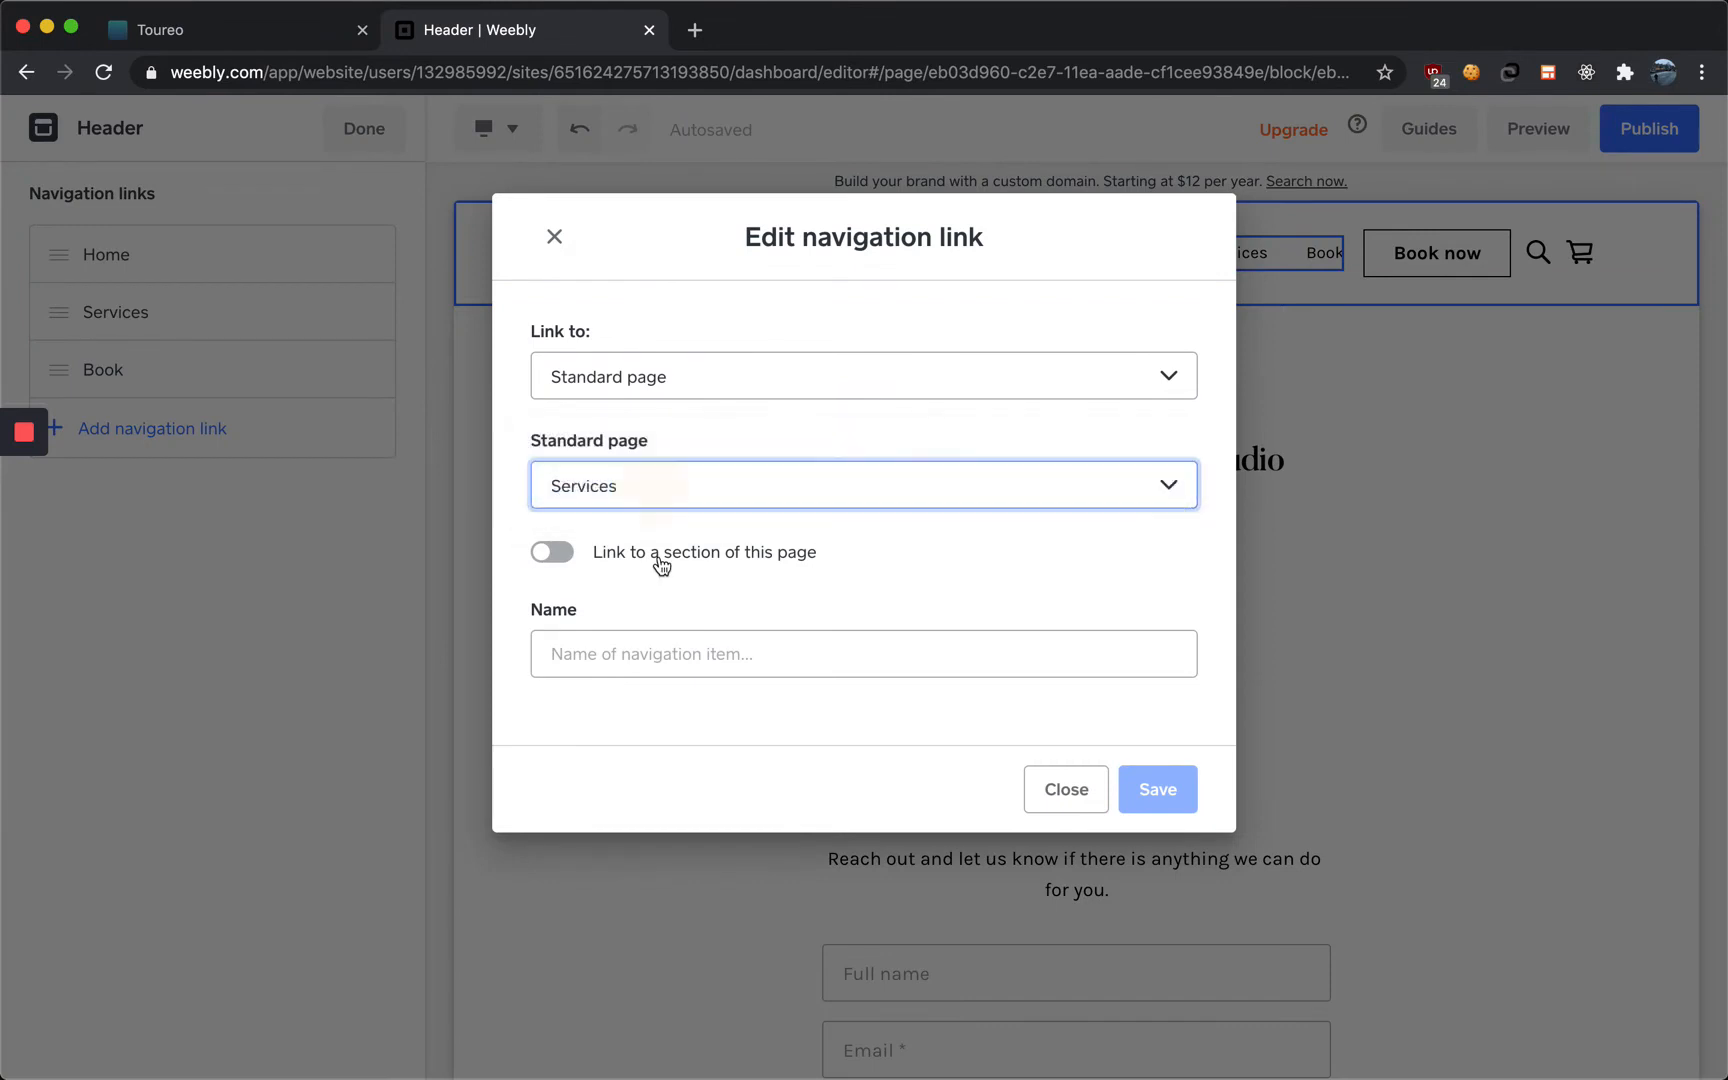
{"action": "left_click", "coordinate": [660, 640]}
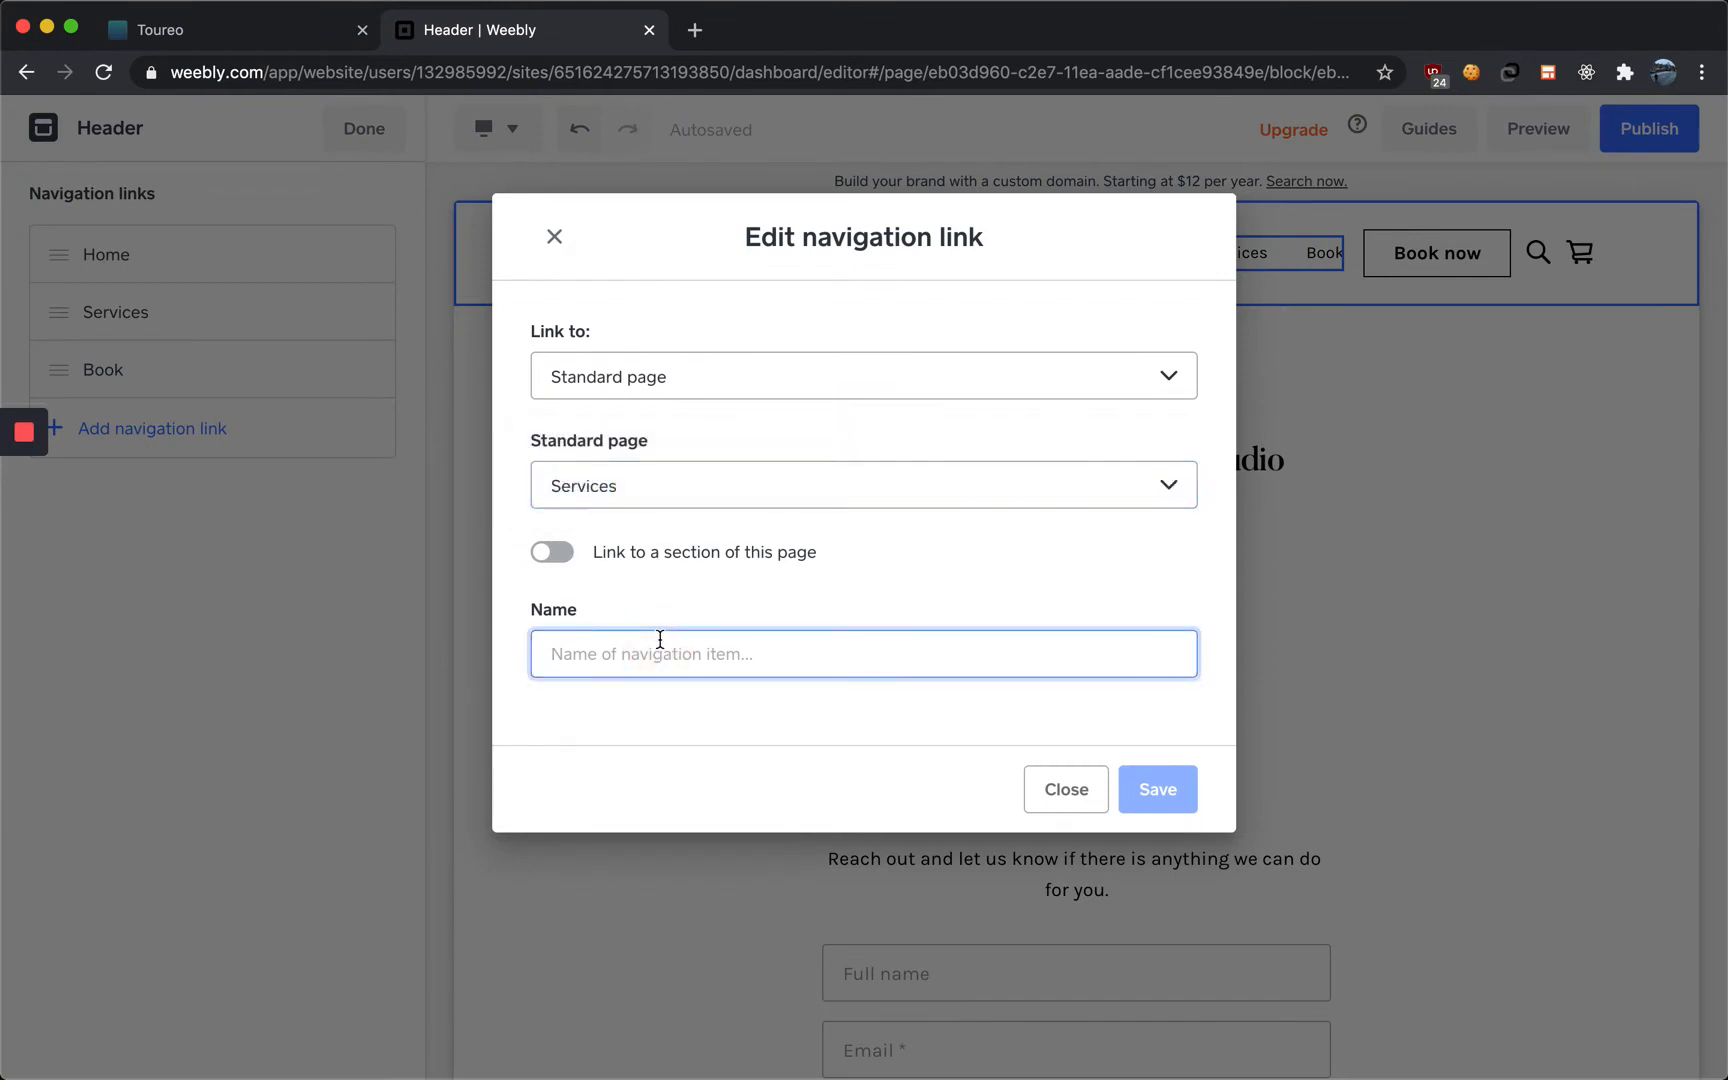
{"action": "left_click", "coordinate": [1043, 790]}
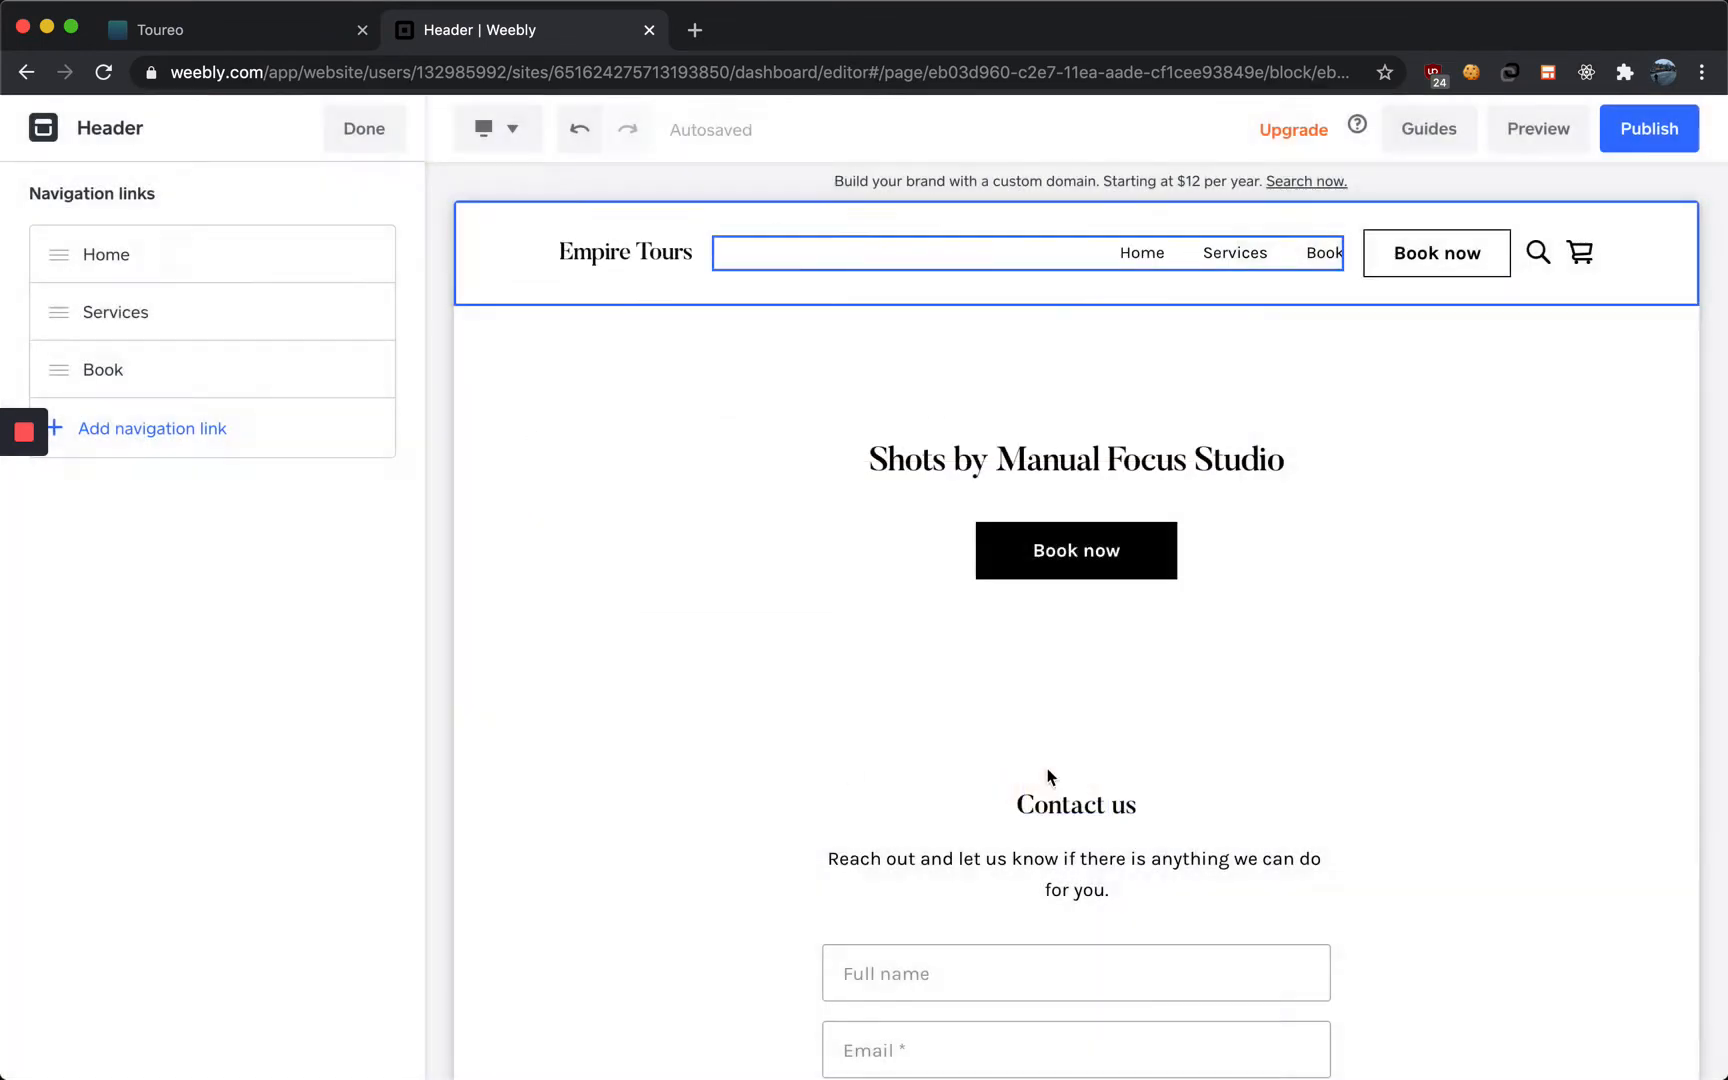
Open the Book navigation link for editing and copy the tour booking link from the Toureo setup page
{"action": "left_click", "coordinate": [165, 373]}
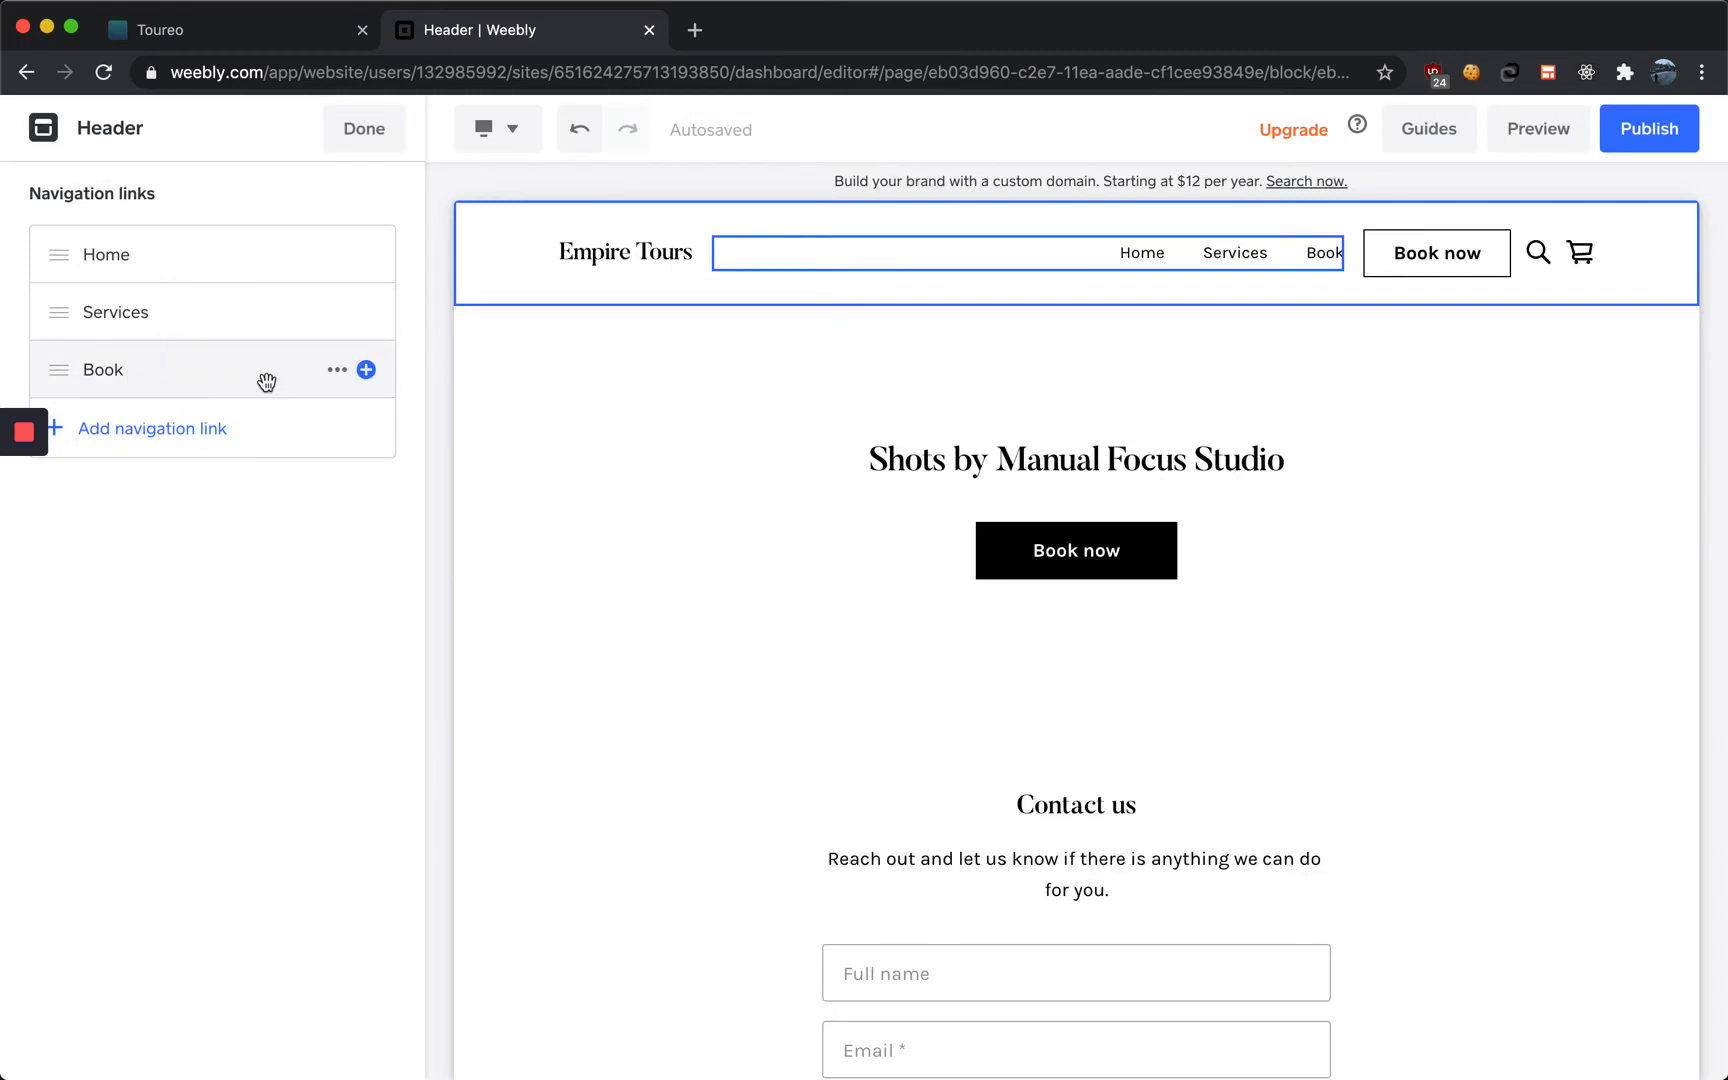
{"action": "left_click", "coordinate": [339, 372]}
{"action": "left_click", "coordinate": [400, 423]}
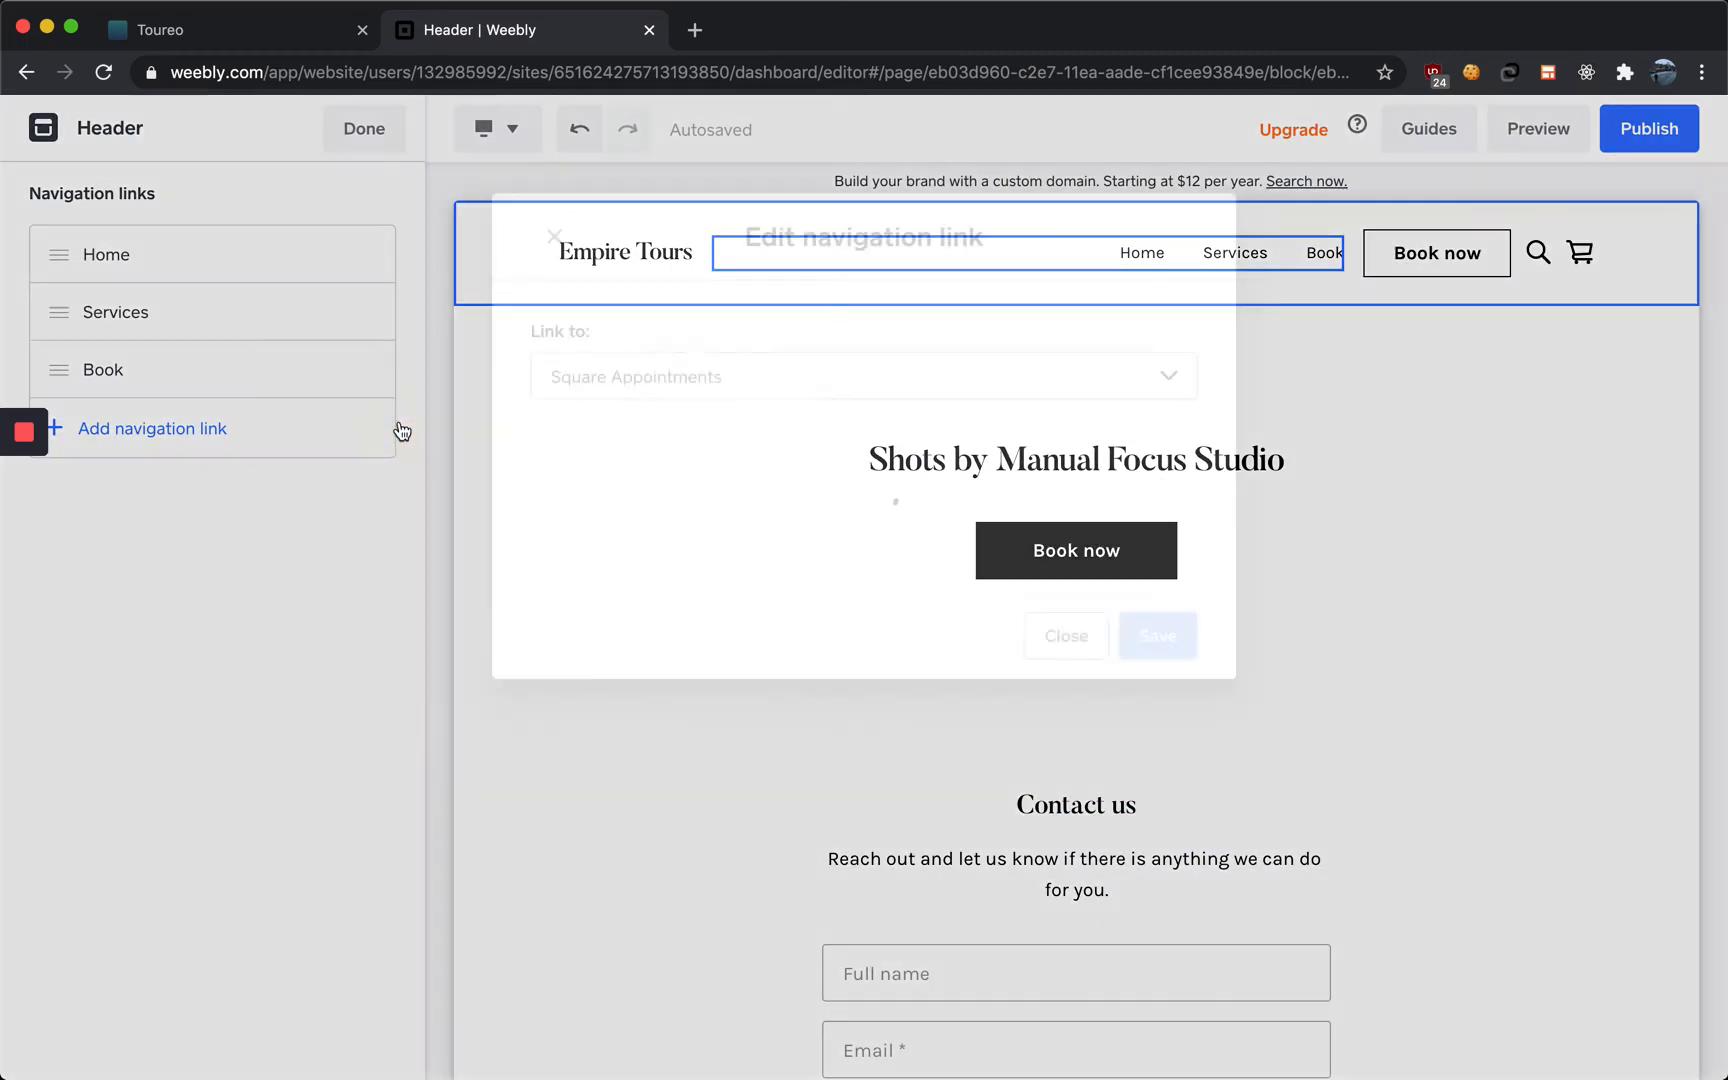
{"action": "left_click", "coordinate": [232, 40]}
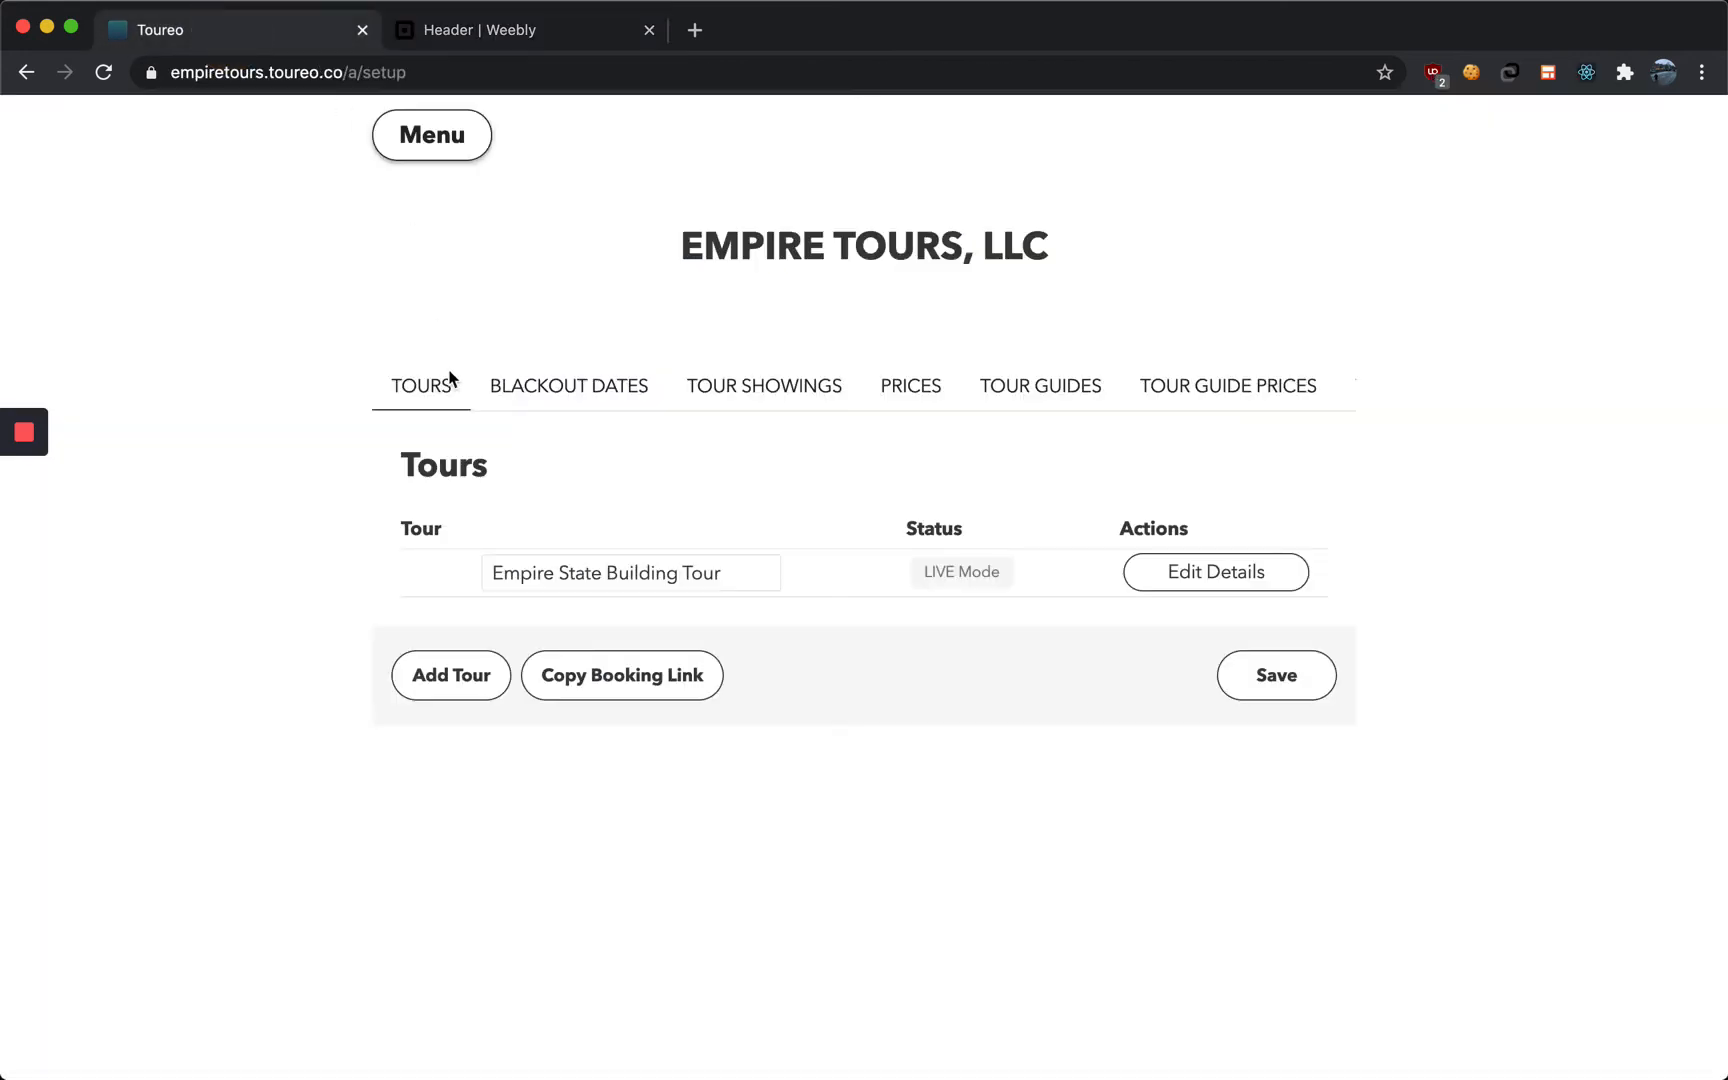
{"action": "left_click", "coordinate": [629, 682]}
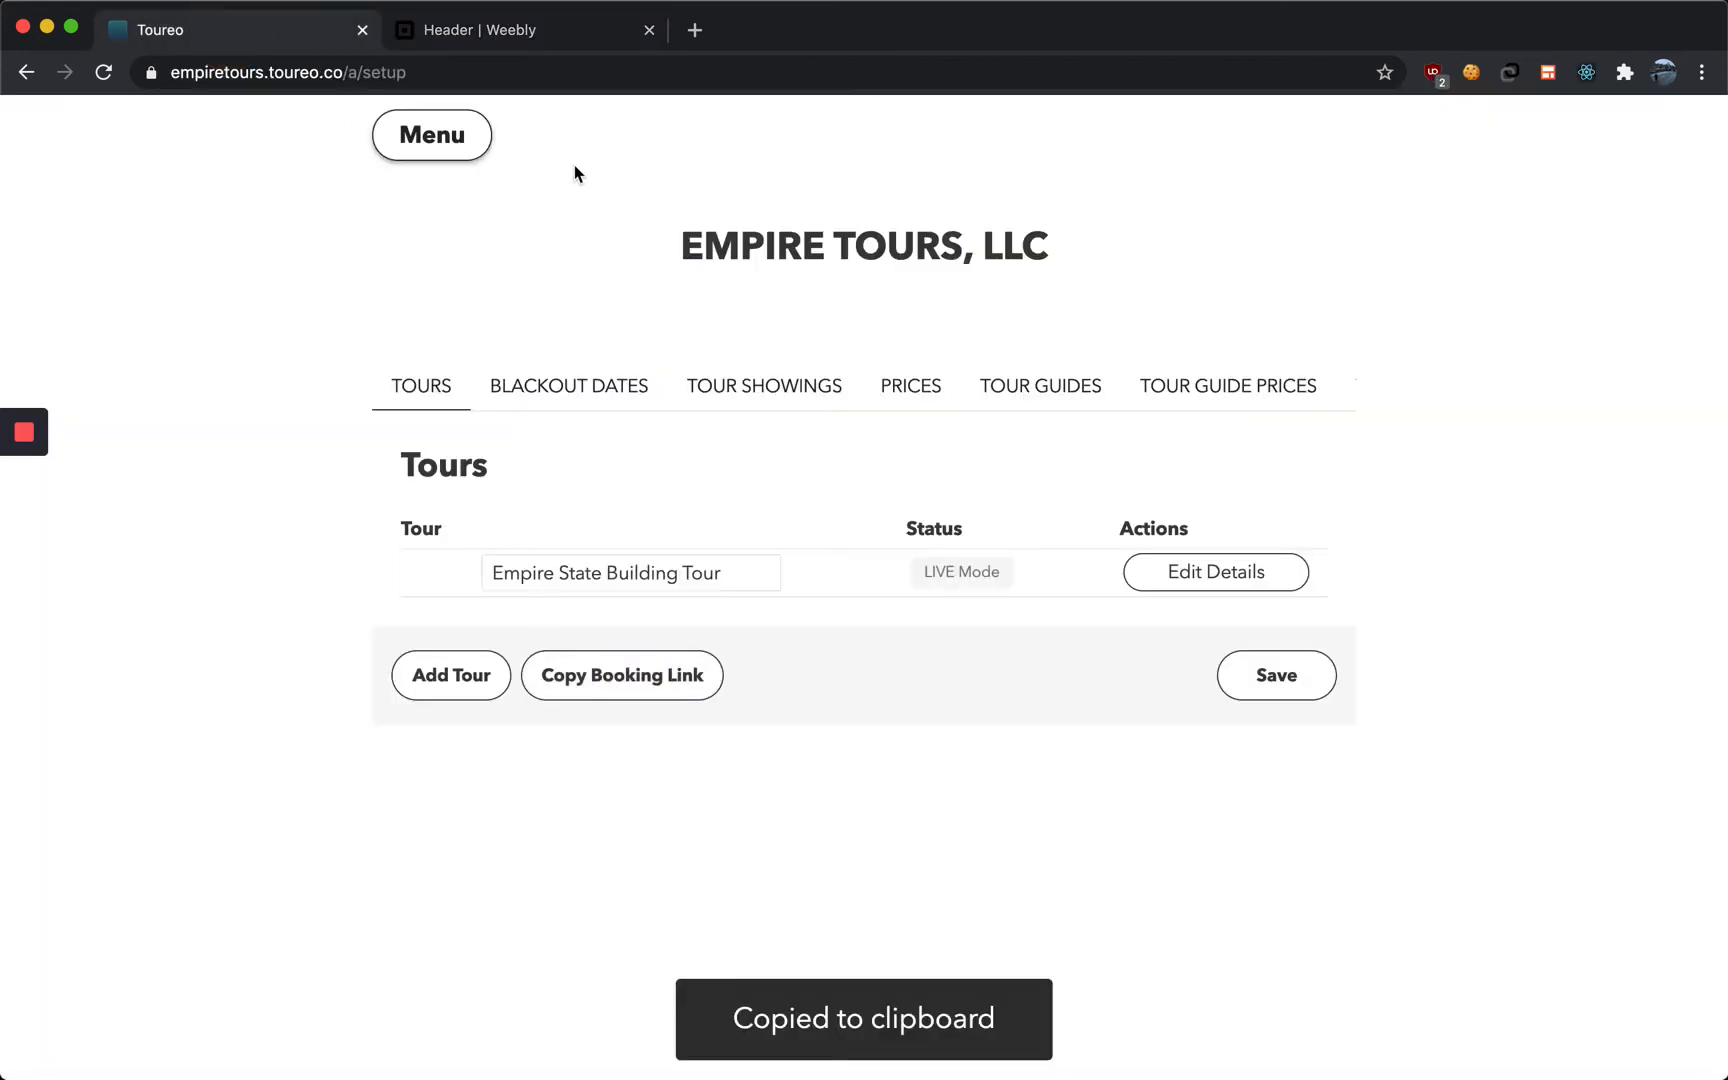
Set the Book navigation link to an external link with the pasted booking URL and name it Book
{"action": "left_click", "coordinate": [504, 34]}
{"action": "left_click", "coordinate": [656, 384]}
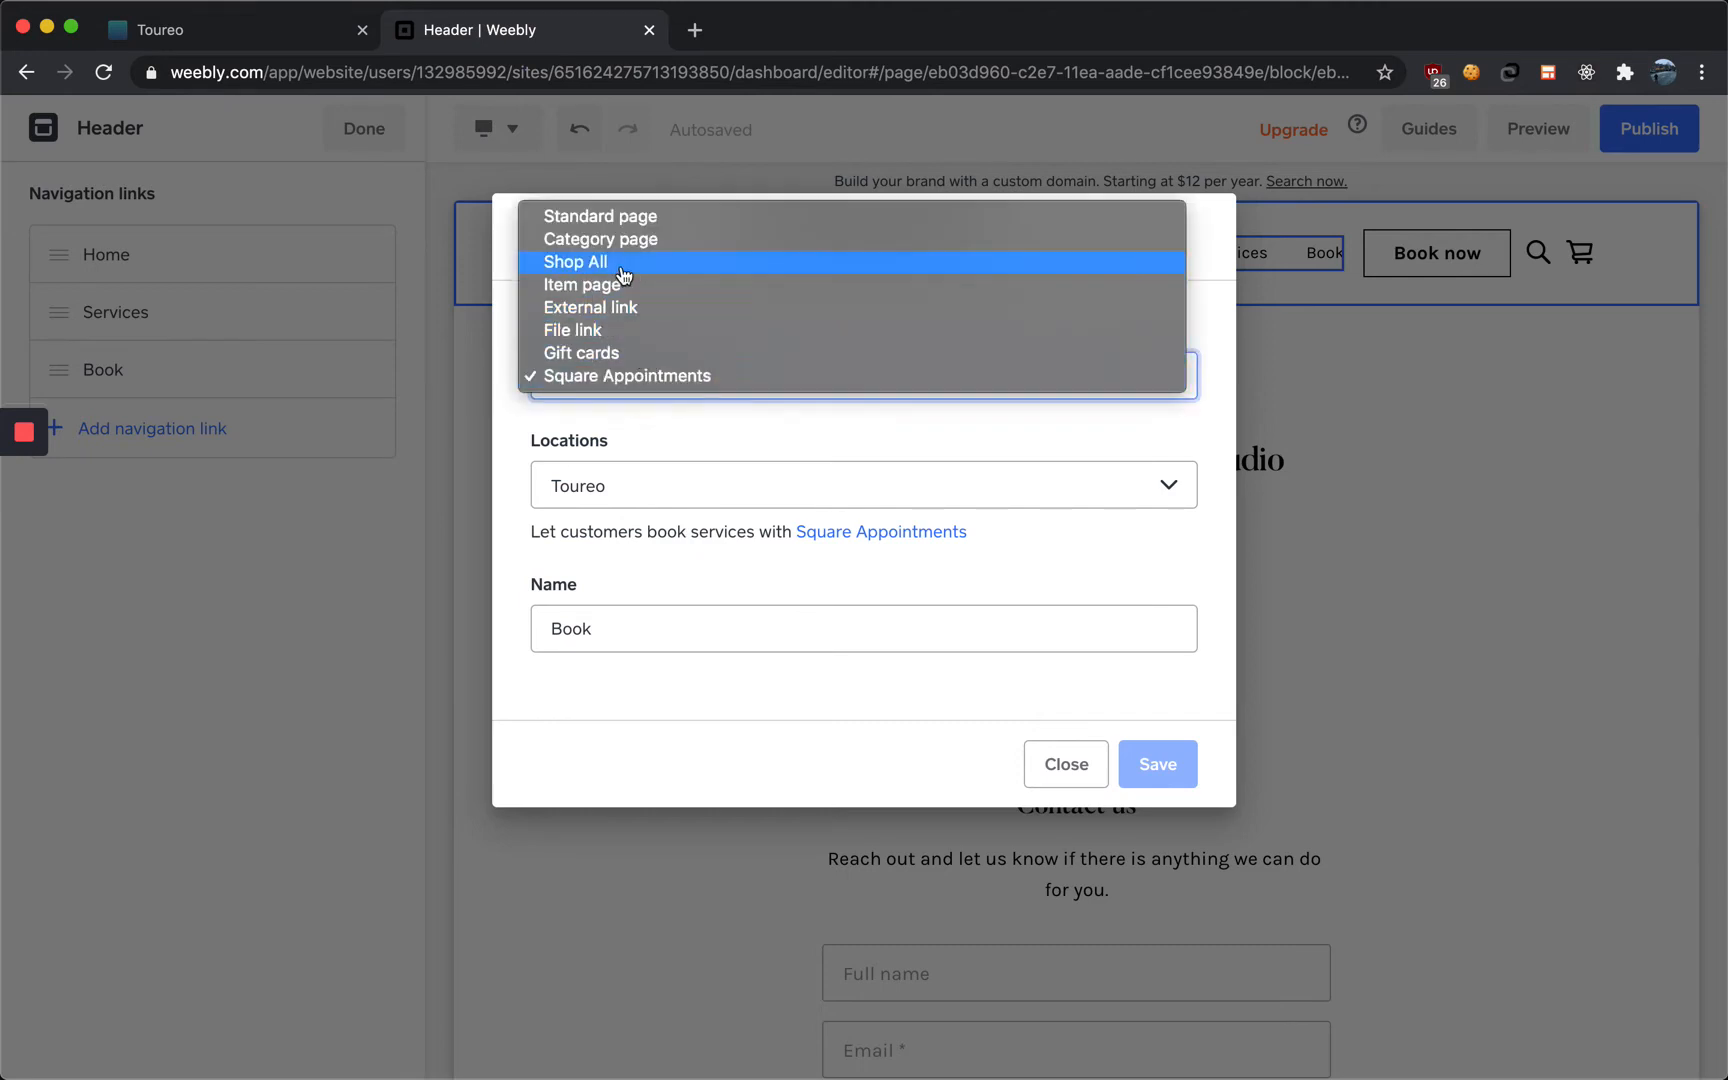
{"action": "left_click", "coordinate": [598, 307]}
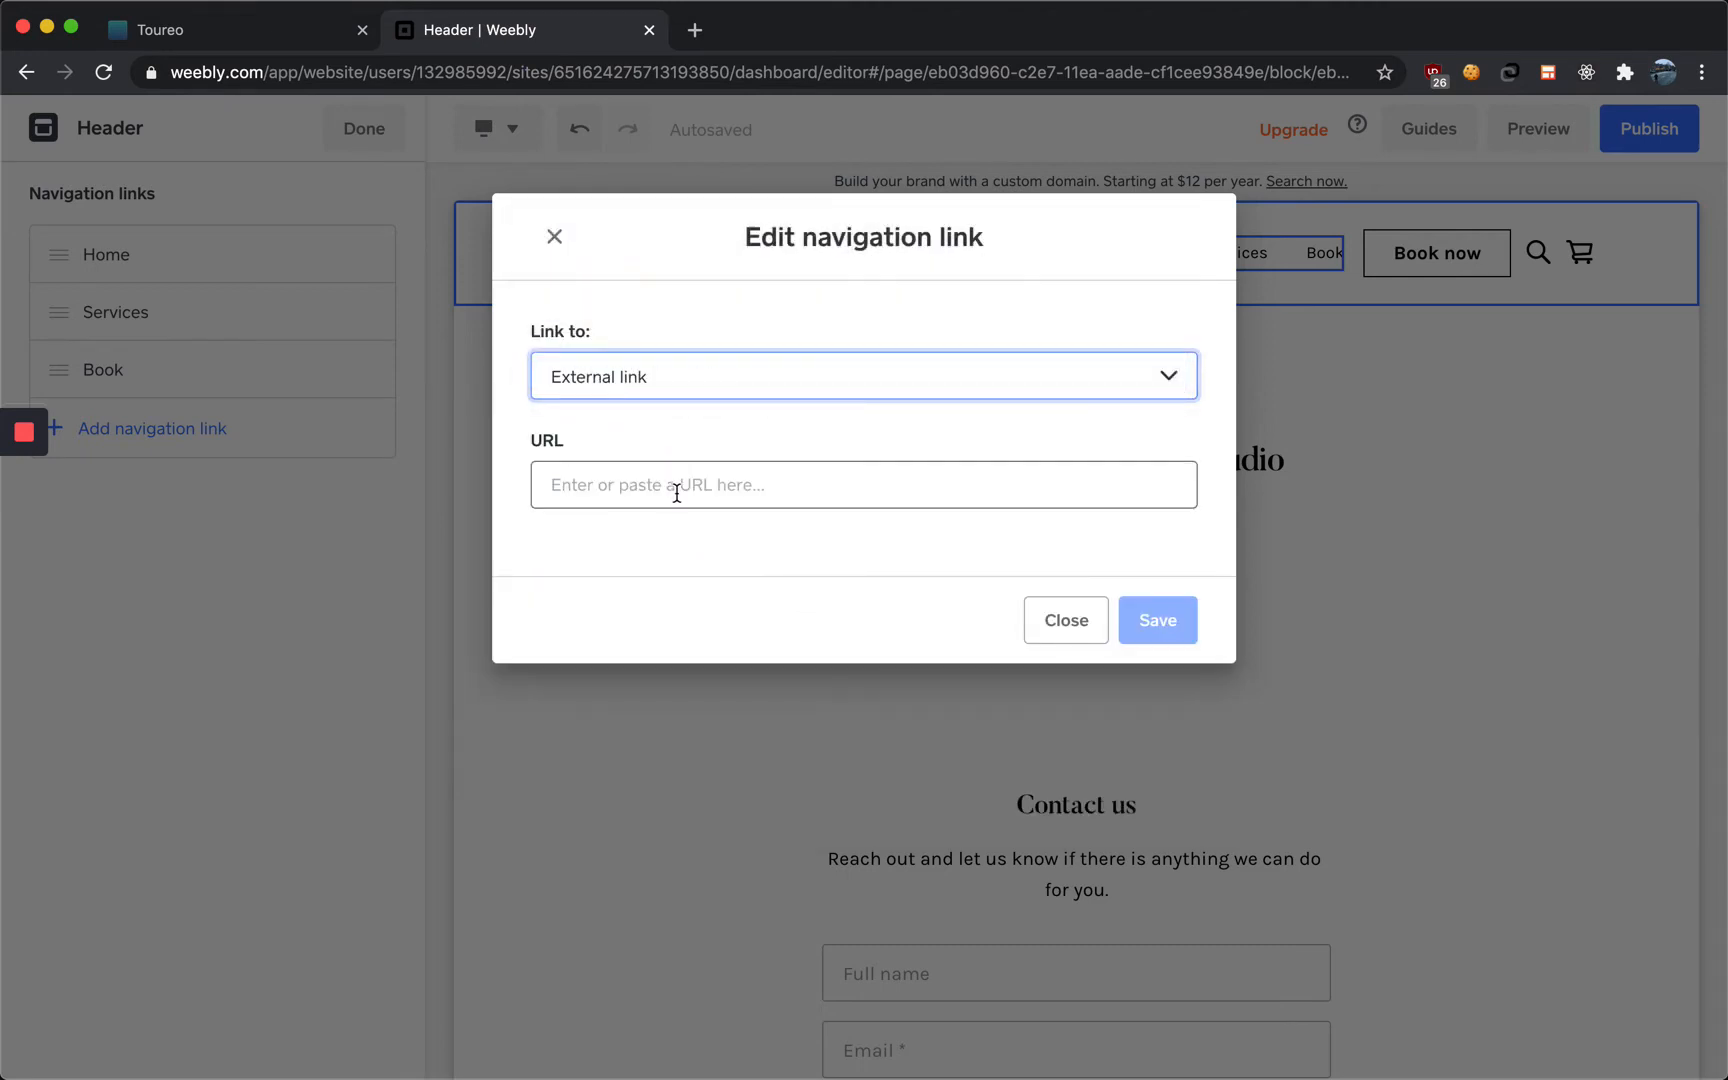
{"action": "left_click", "coordinate": [677, 492]}
{"action": "key", "text": "super+v"}
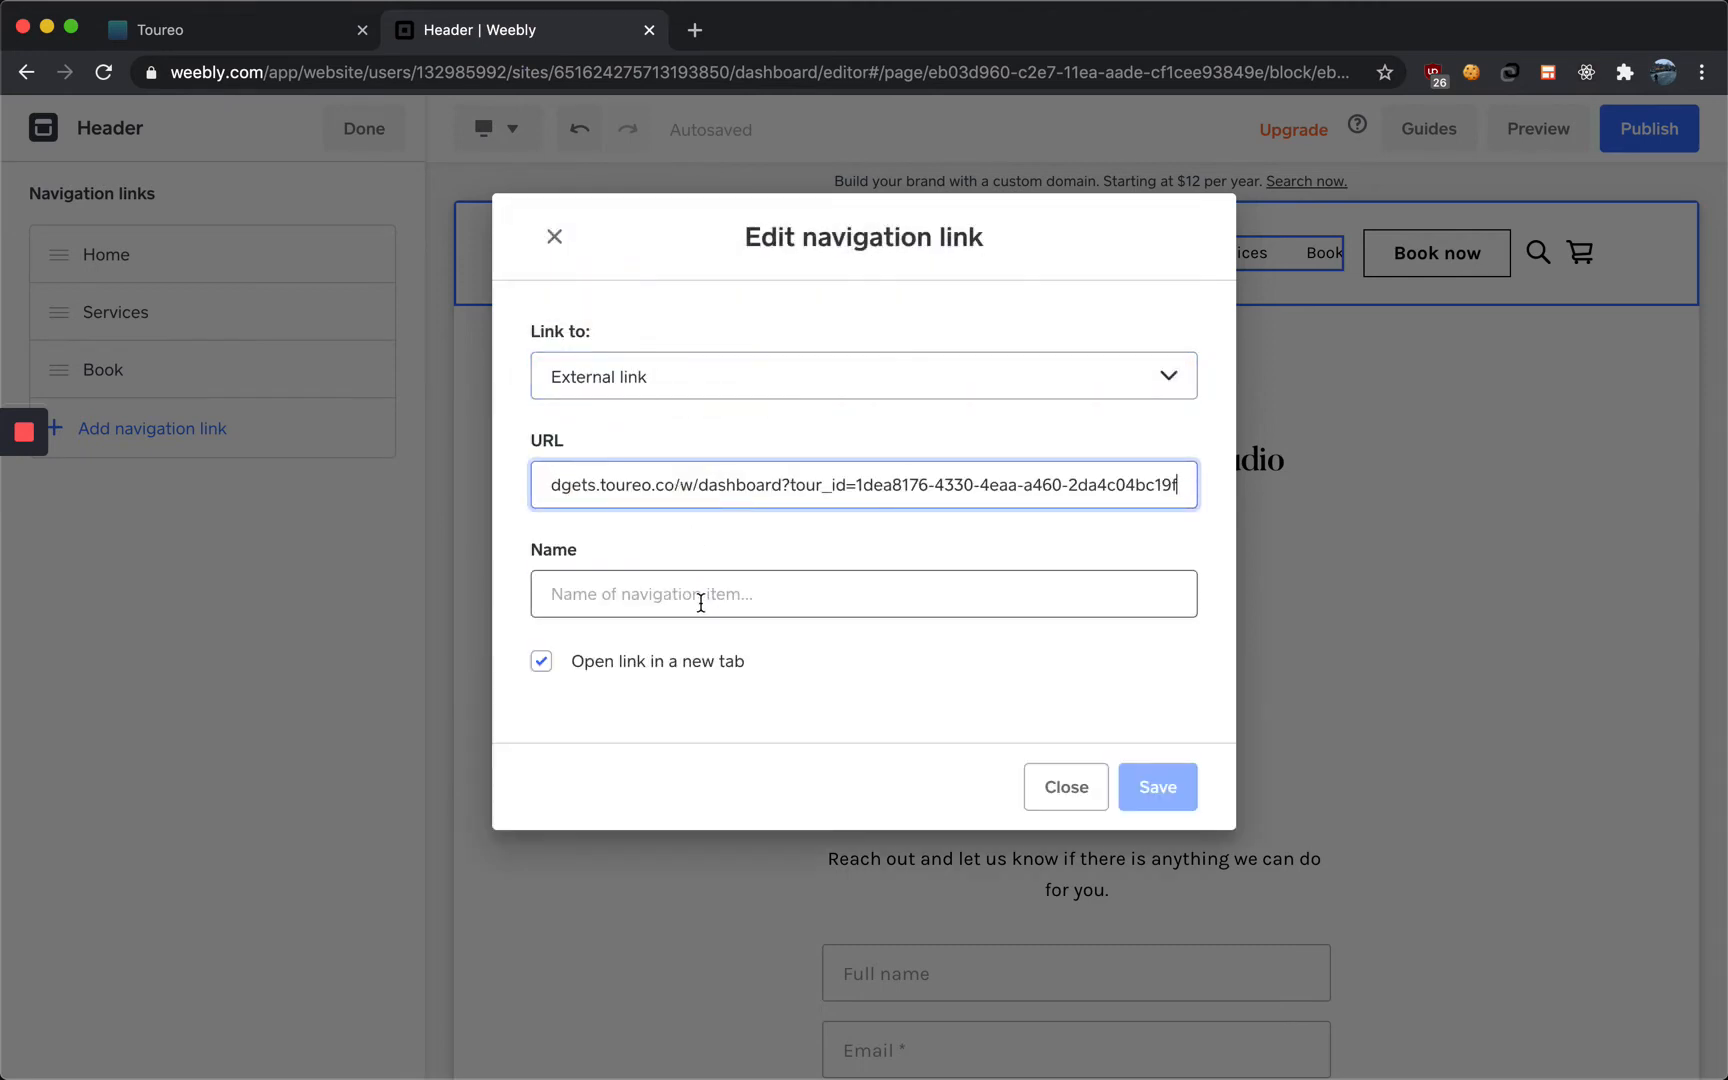
{"action": "left_click", "coordinate": [752, 579]}
{"action": "left_click", "coordinate": [708, 484]}
{"action": "left_click_drag", "start_coordinate": [708, 484], "coordinate": [424, 471]}
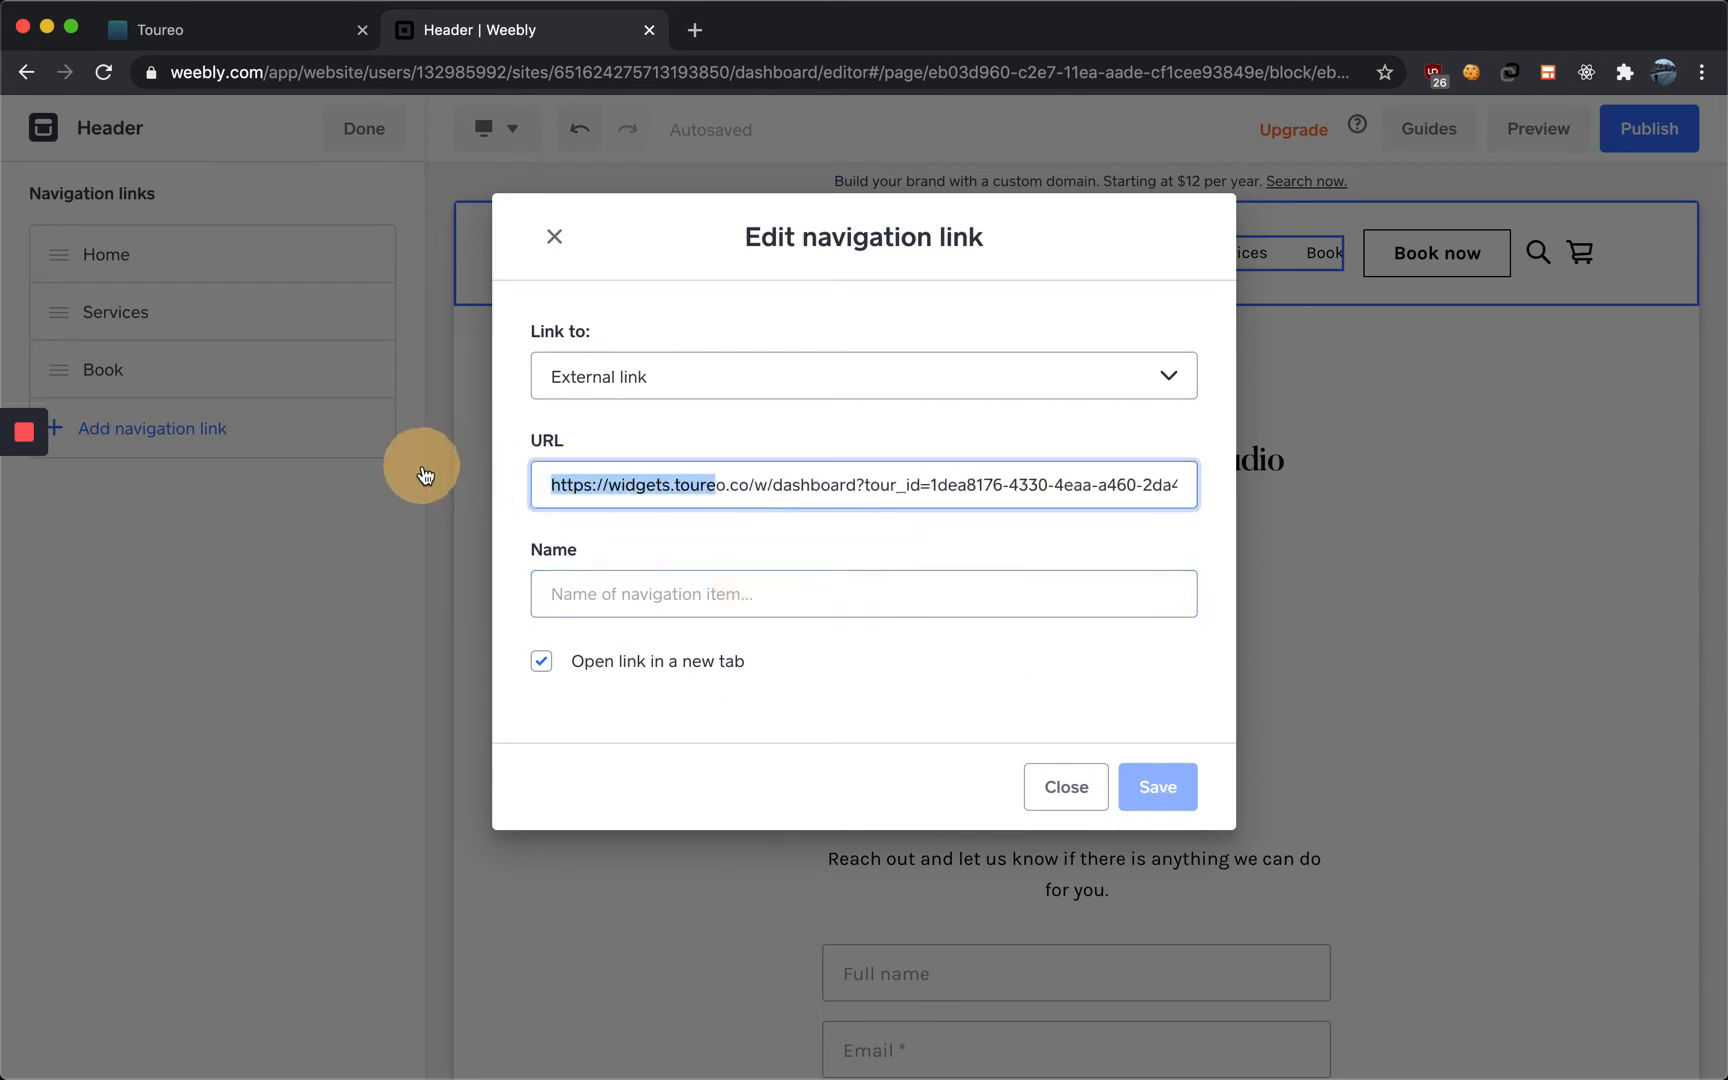
{"action": "left_click", "coordinate": [548, 590]}
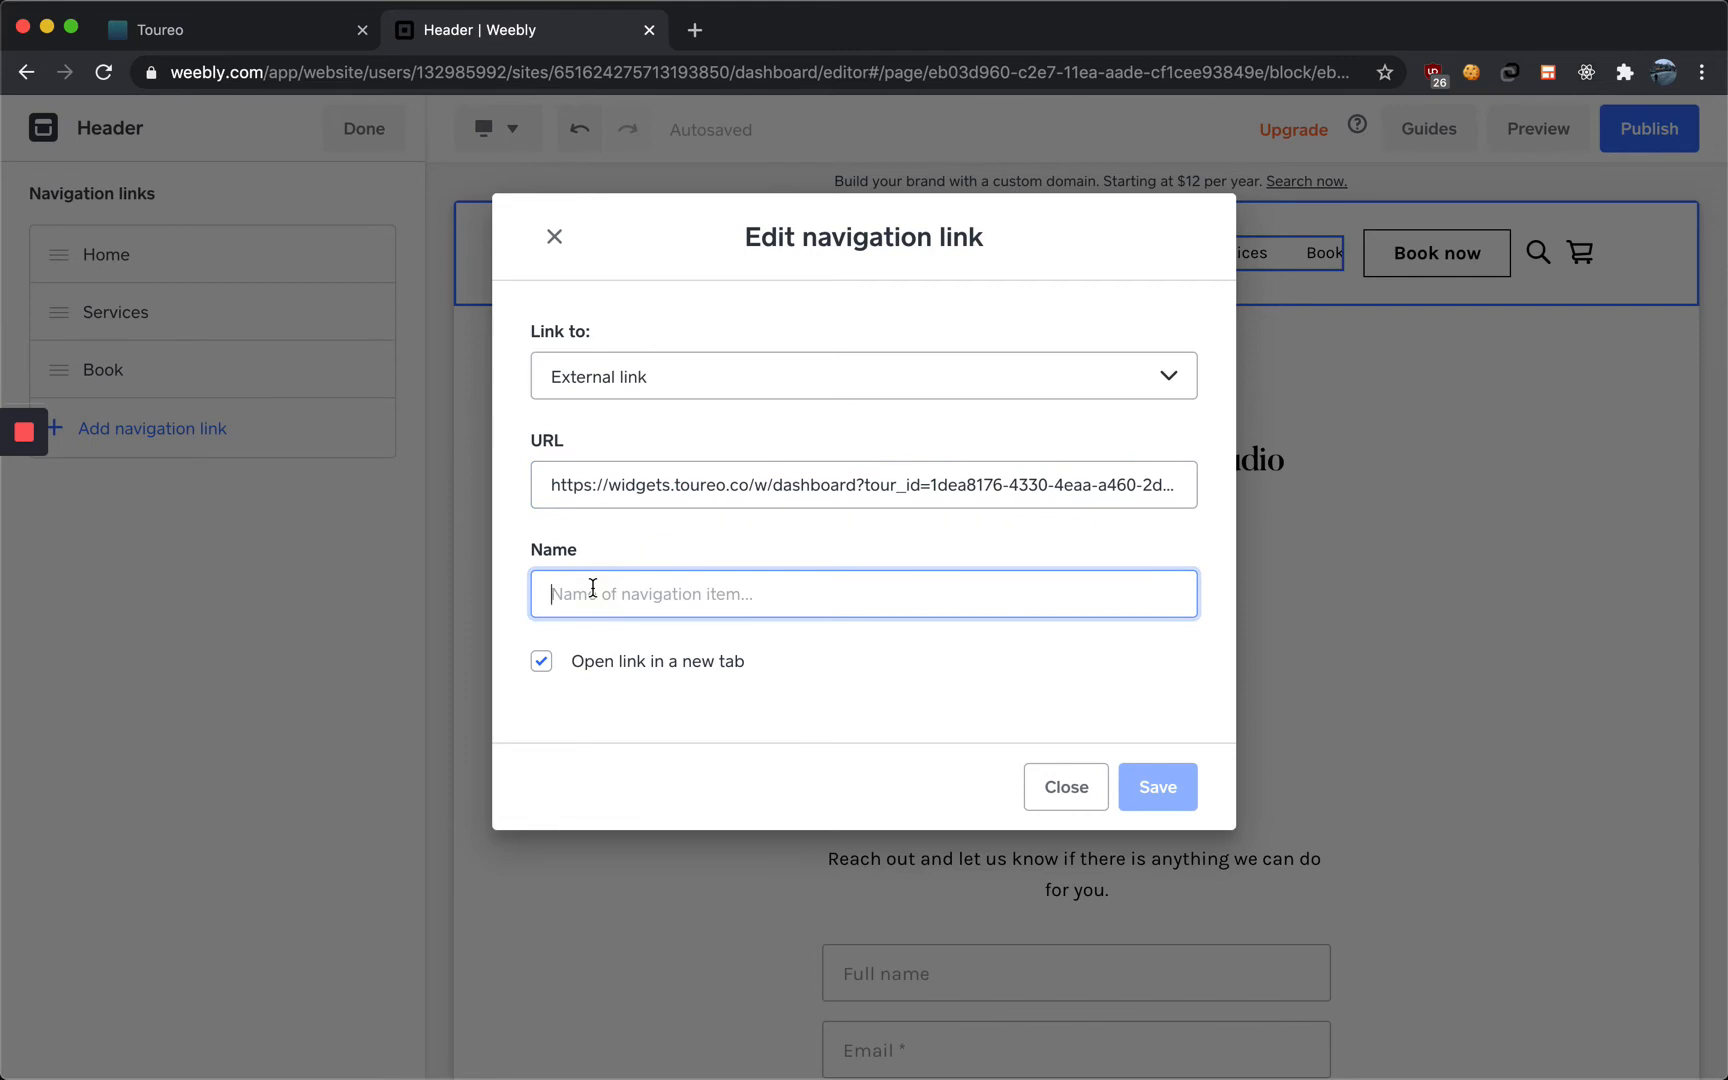
{"action": "type", "text": "Book"}
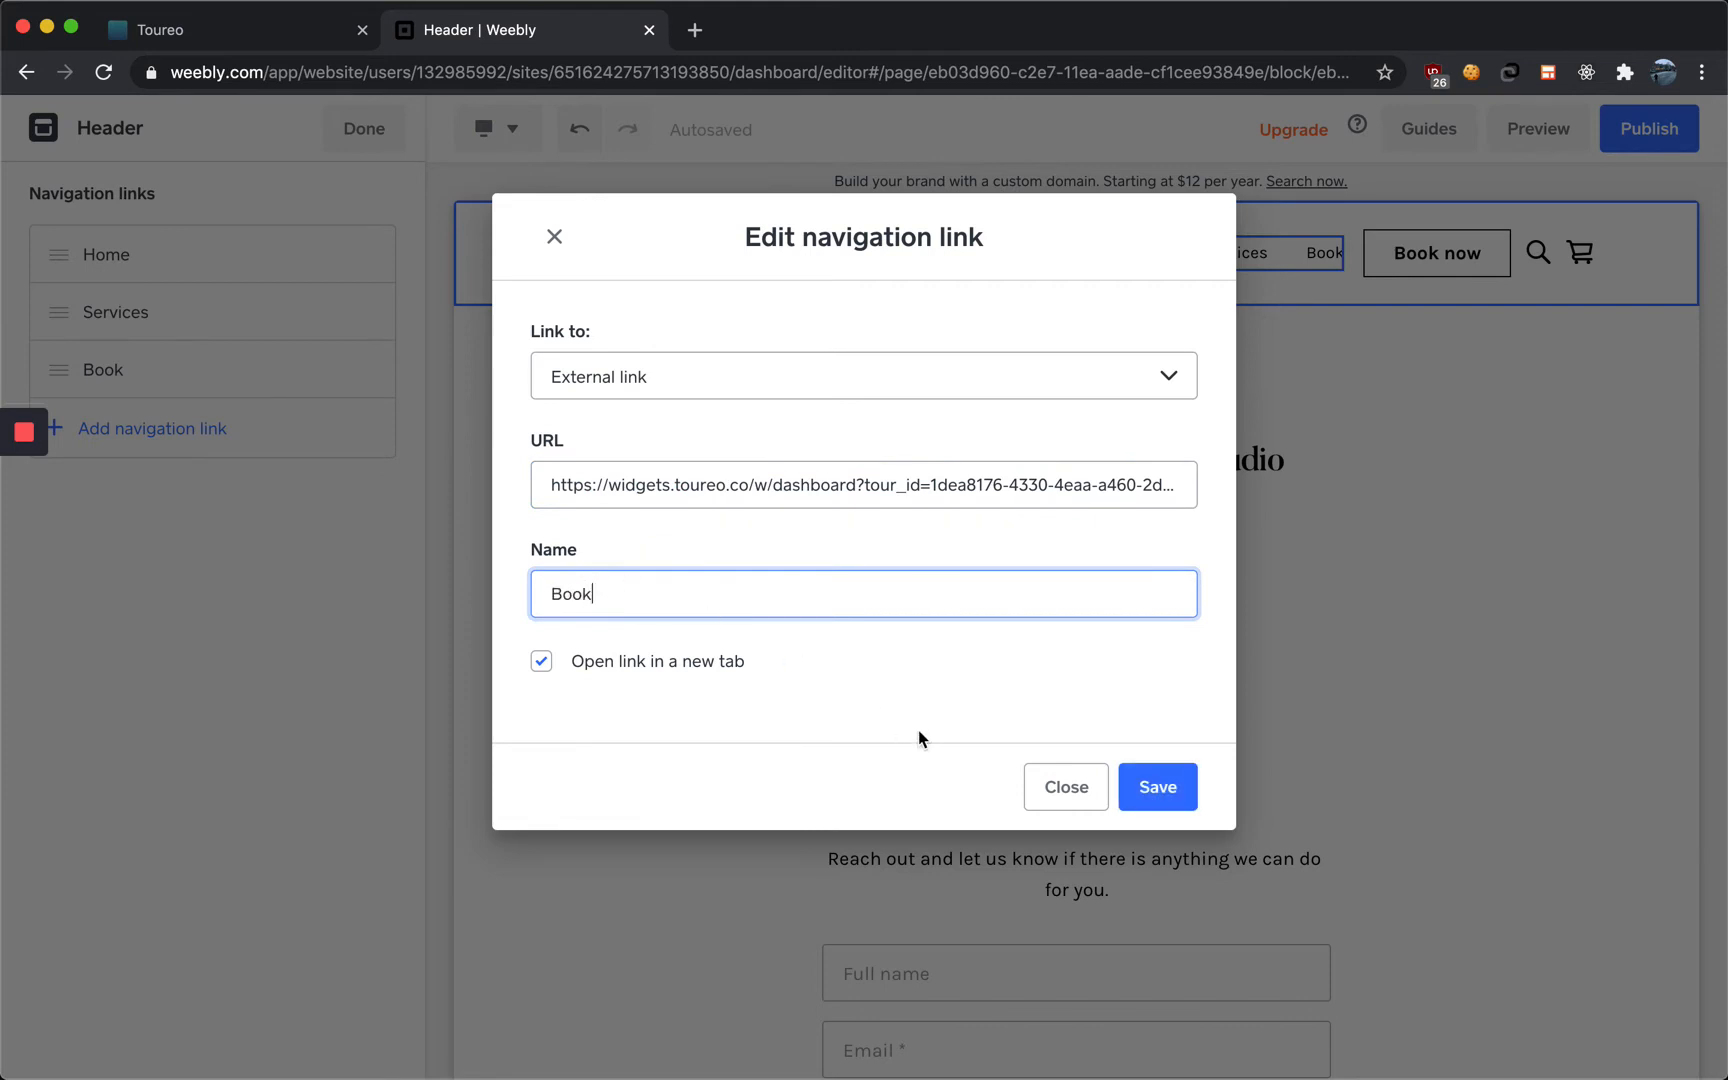
{"action": "left_click", "coordinate": [1163, 790]}
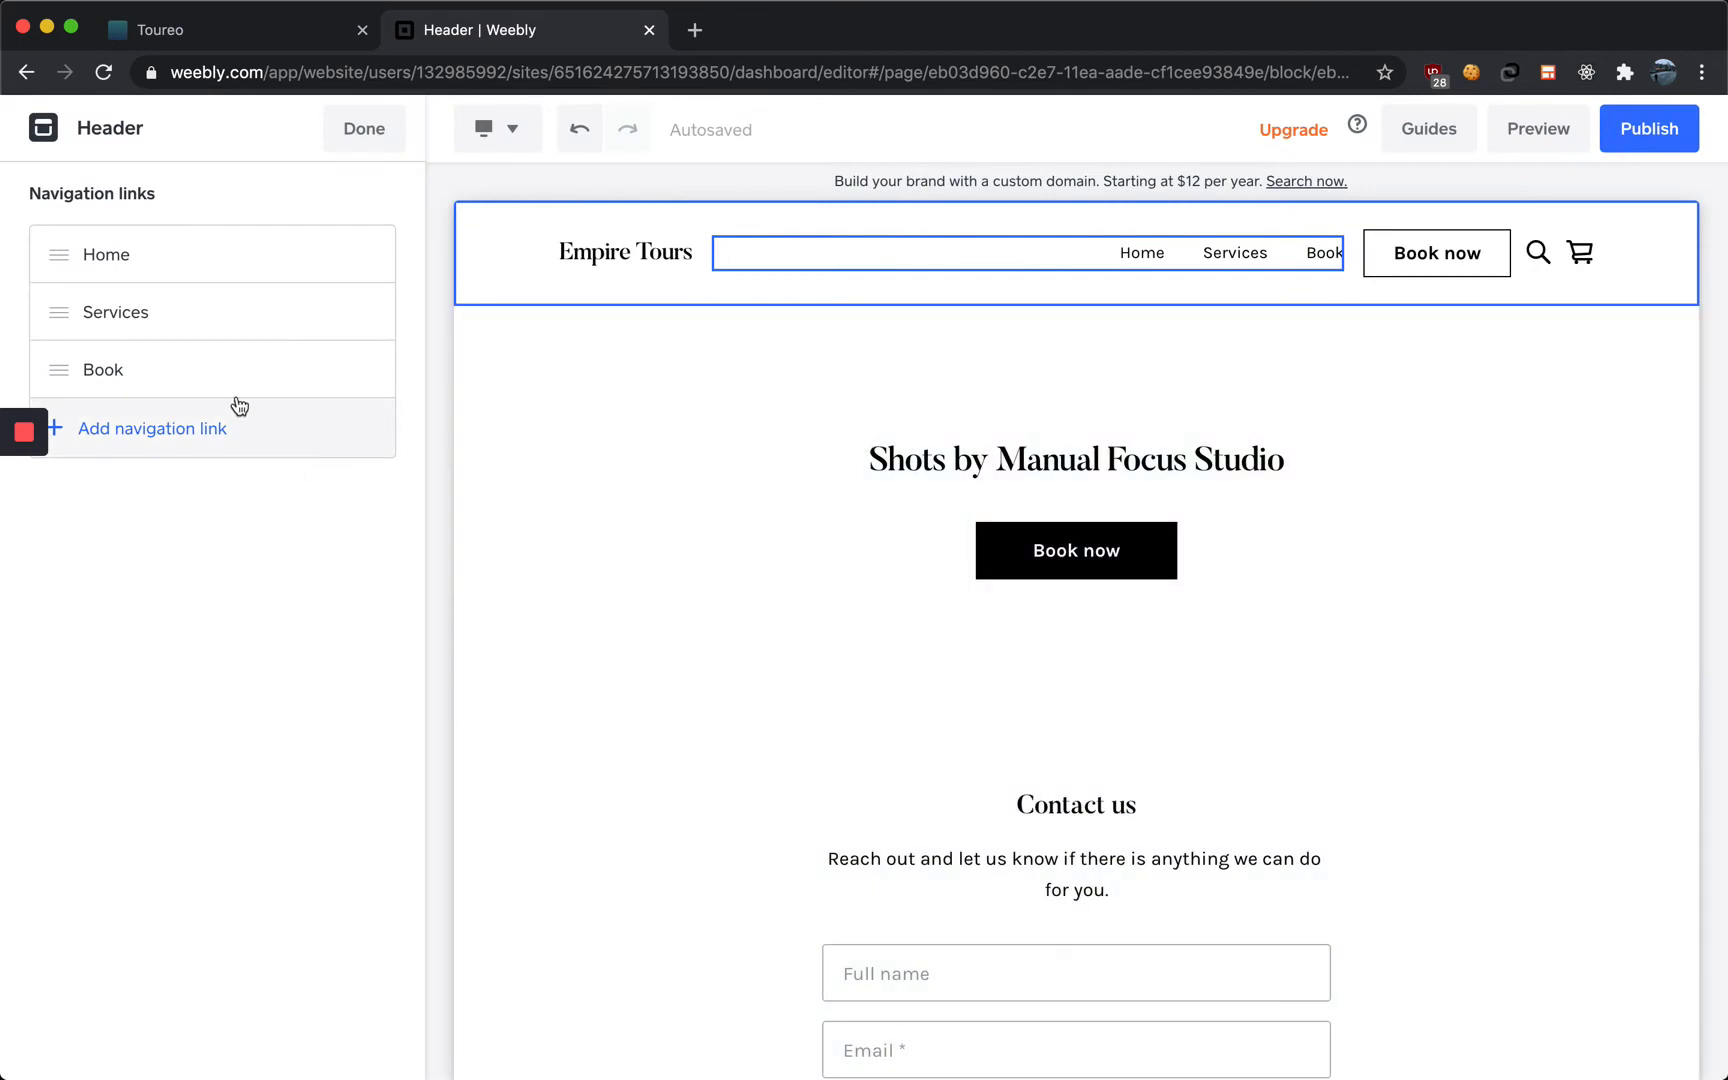
Open the settings of the header's Book now action button
{"action": "left_click", "coordinate": [1433, 244]}
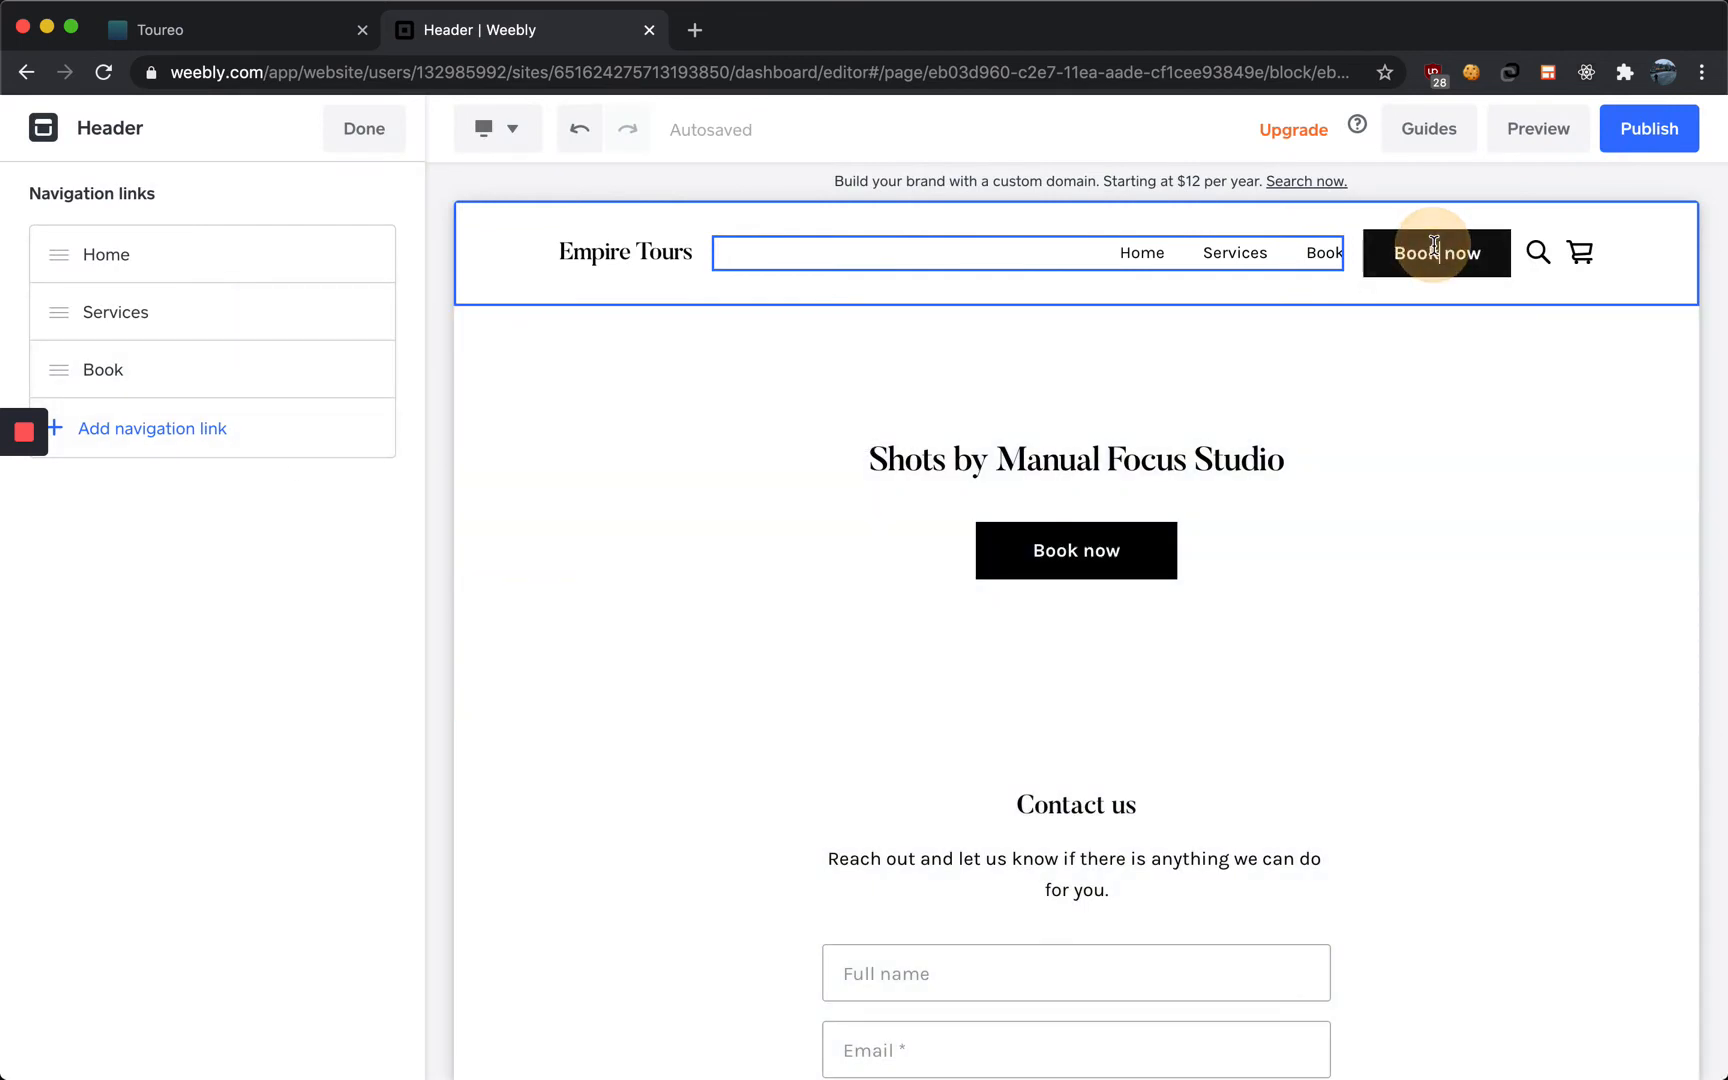
{"action": "left_click", "coordinate": [1476, 321]}
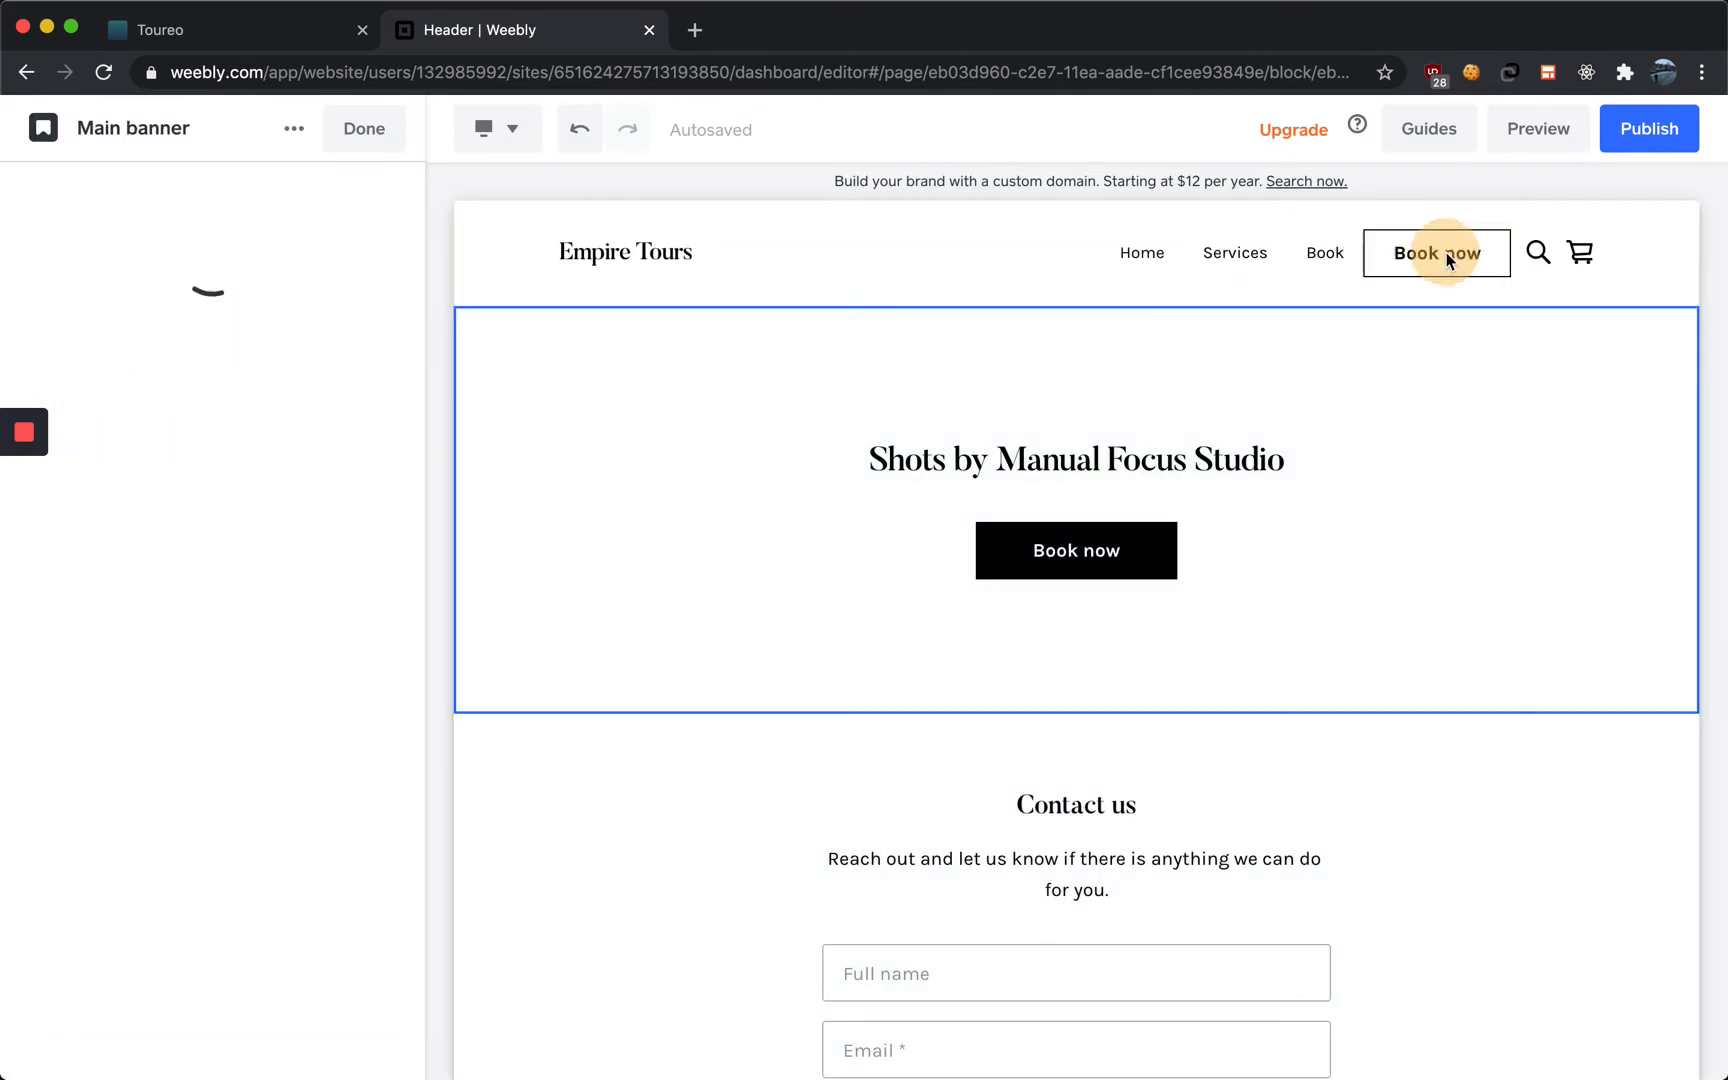
{"action": "left_click", "coordinate": [1446, 252]}
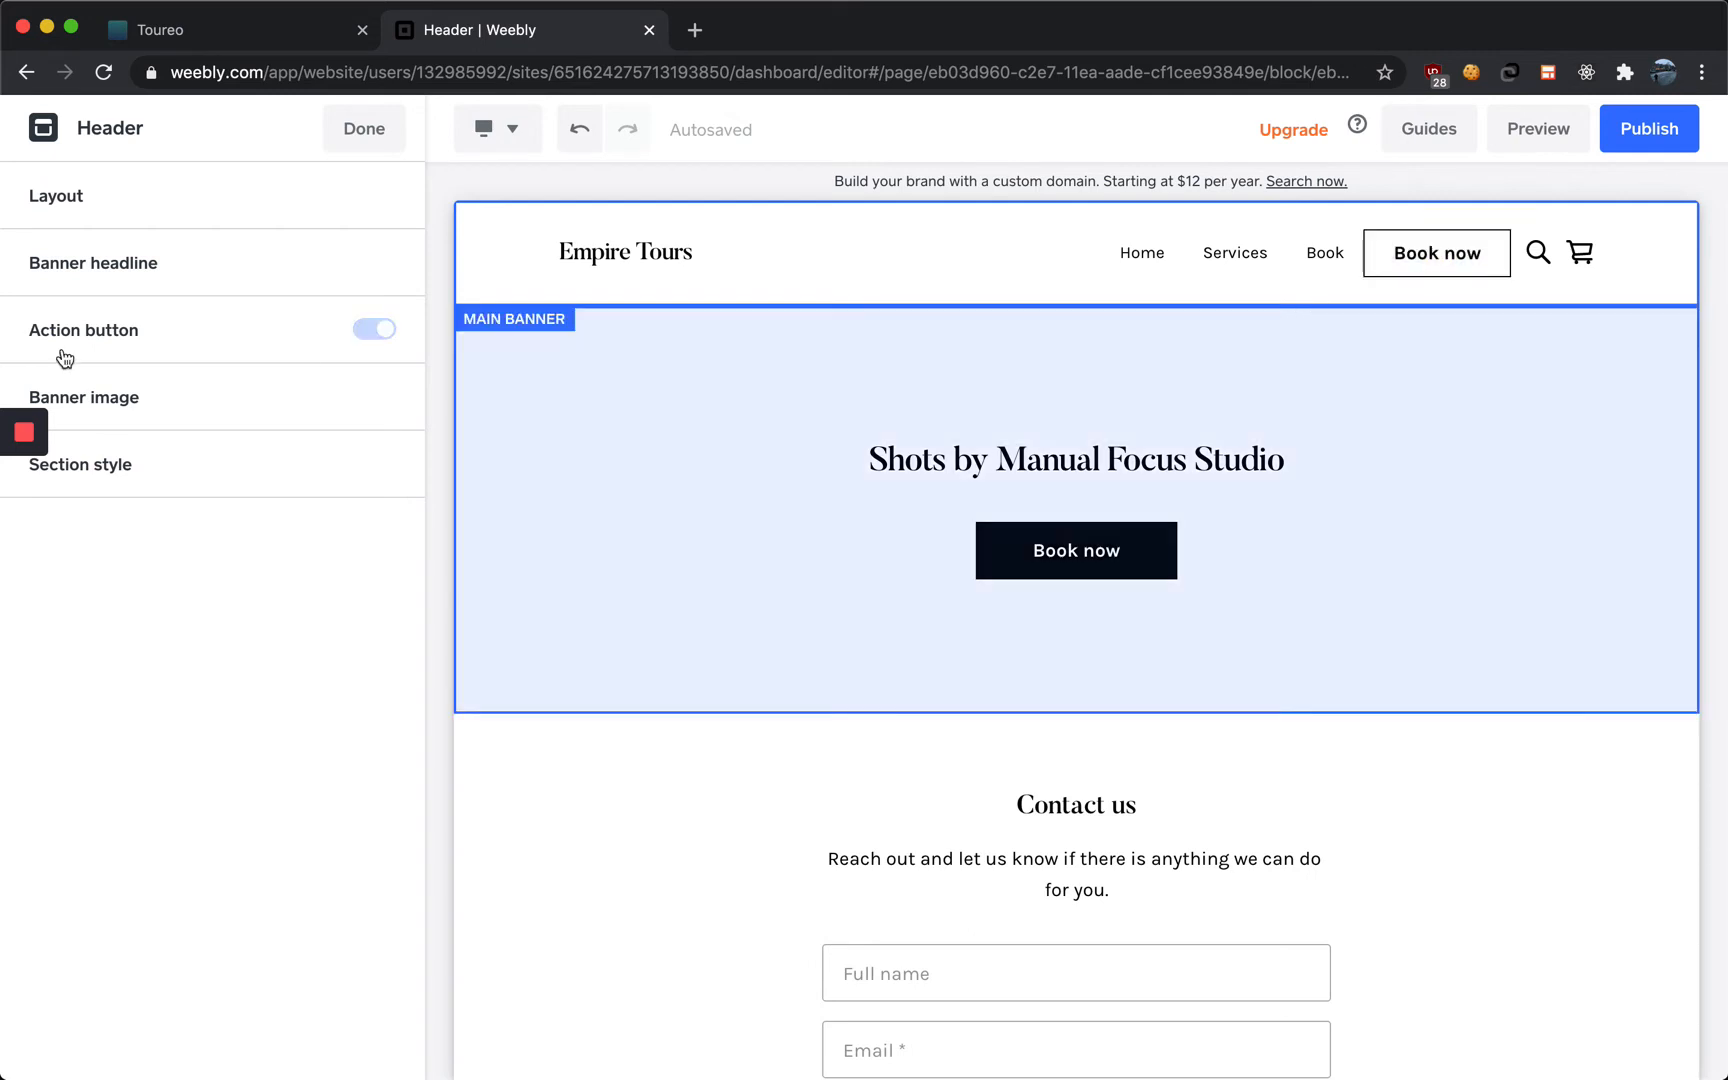
{"action": "left_click", "coordinate": [75, 341]}
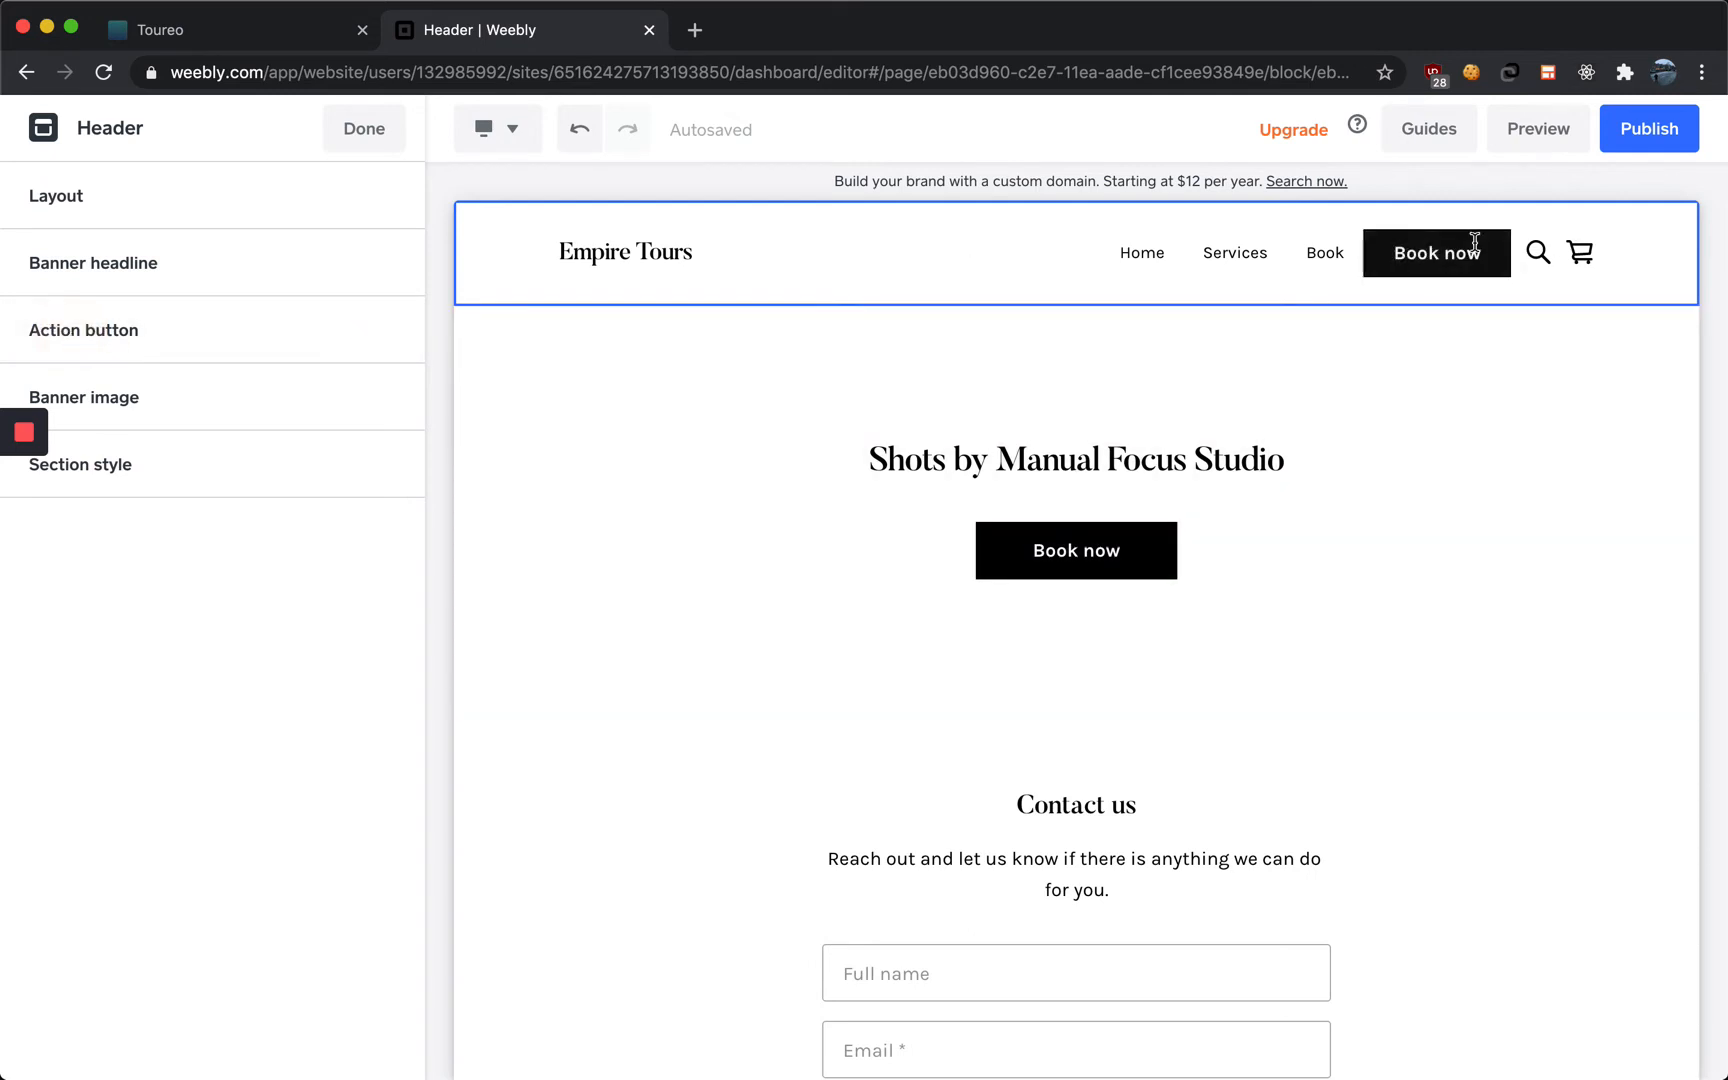
{"action": "mouse_move", "coordinate": [17, 495]}
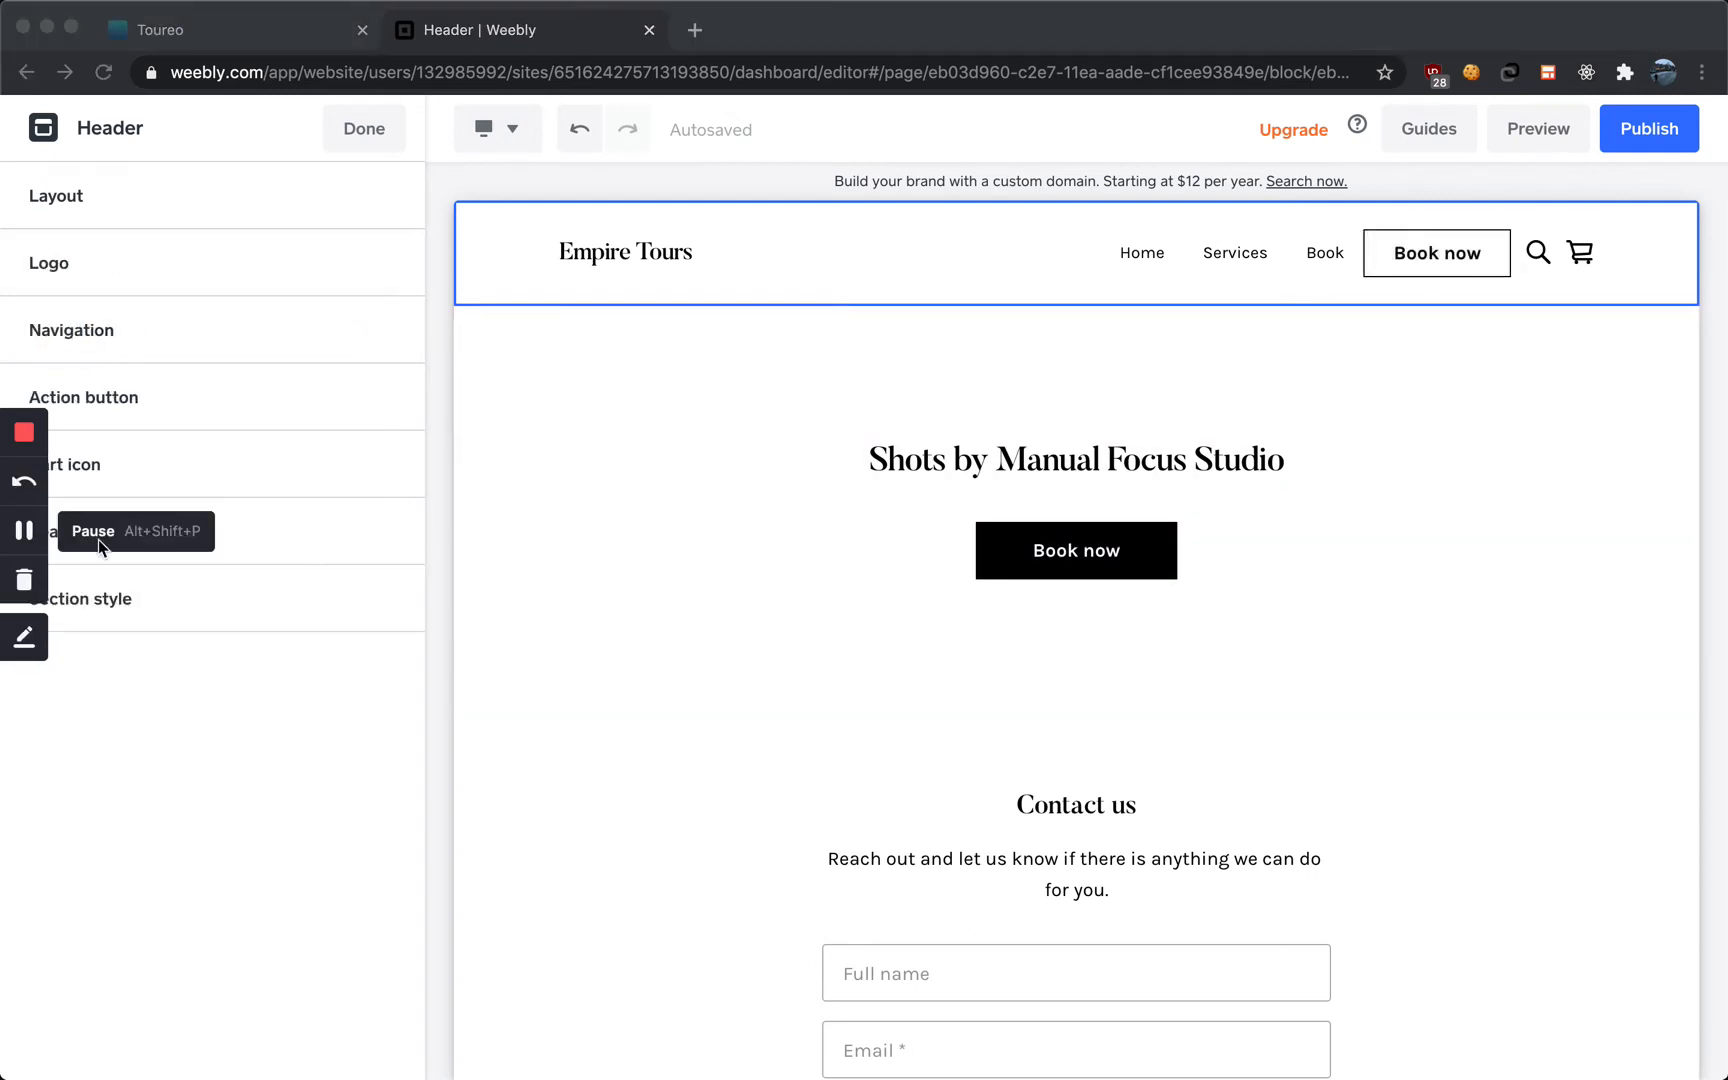
{"action": "left_click", "coordinate": [310, 403]}
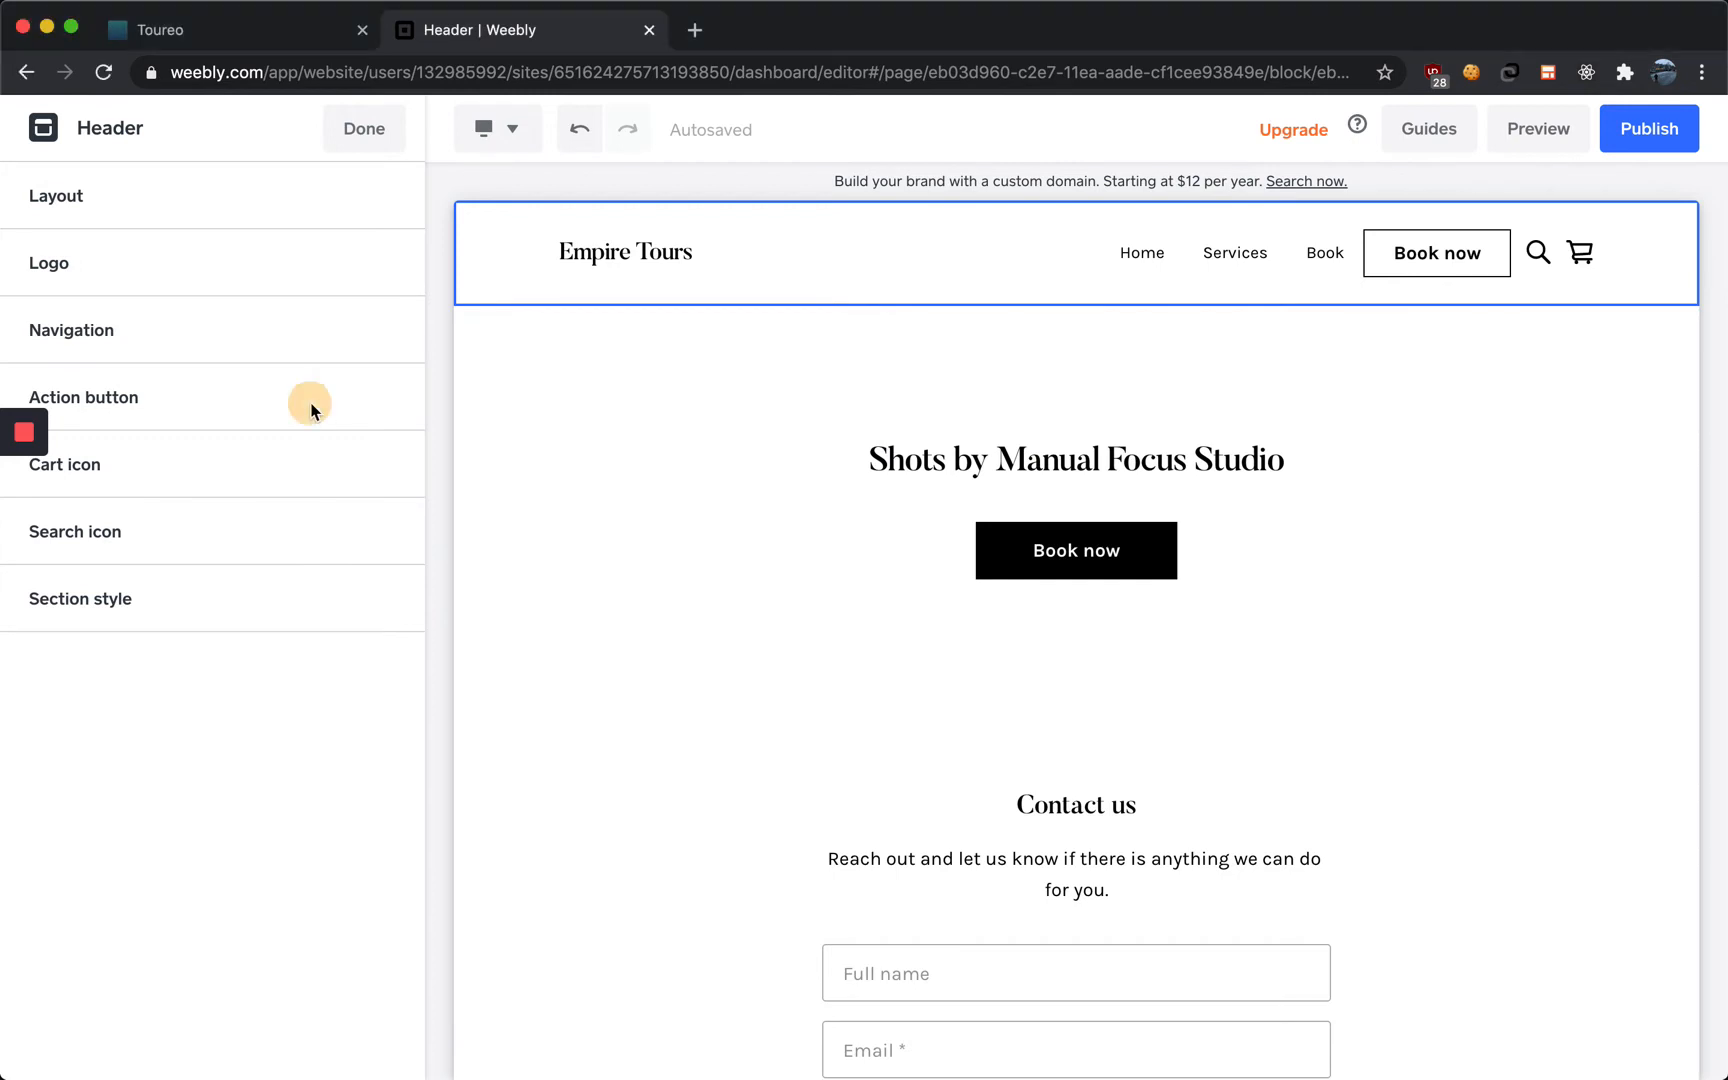
{"action": "left_click", "coordinate": [258, 401]}
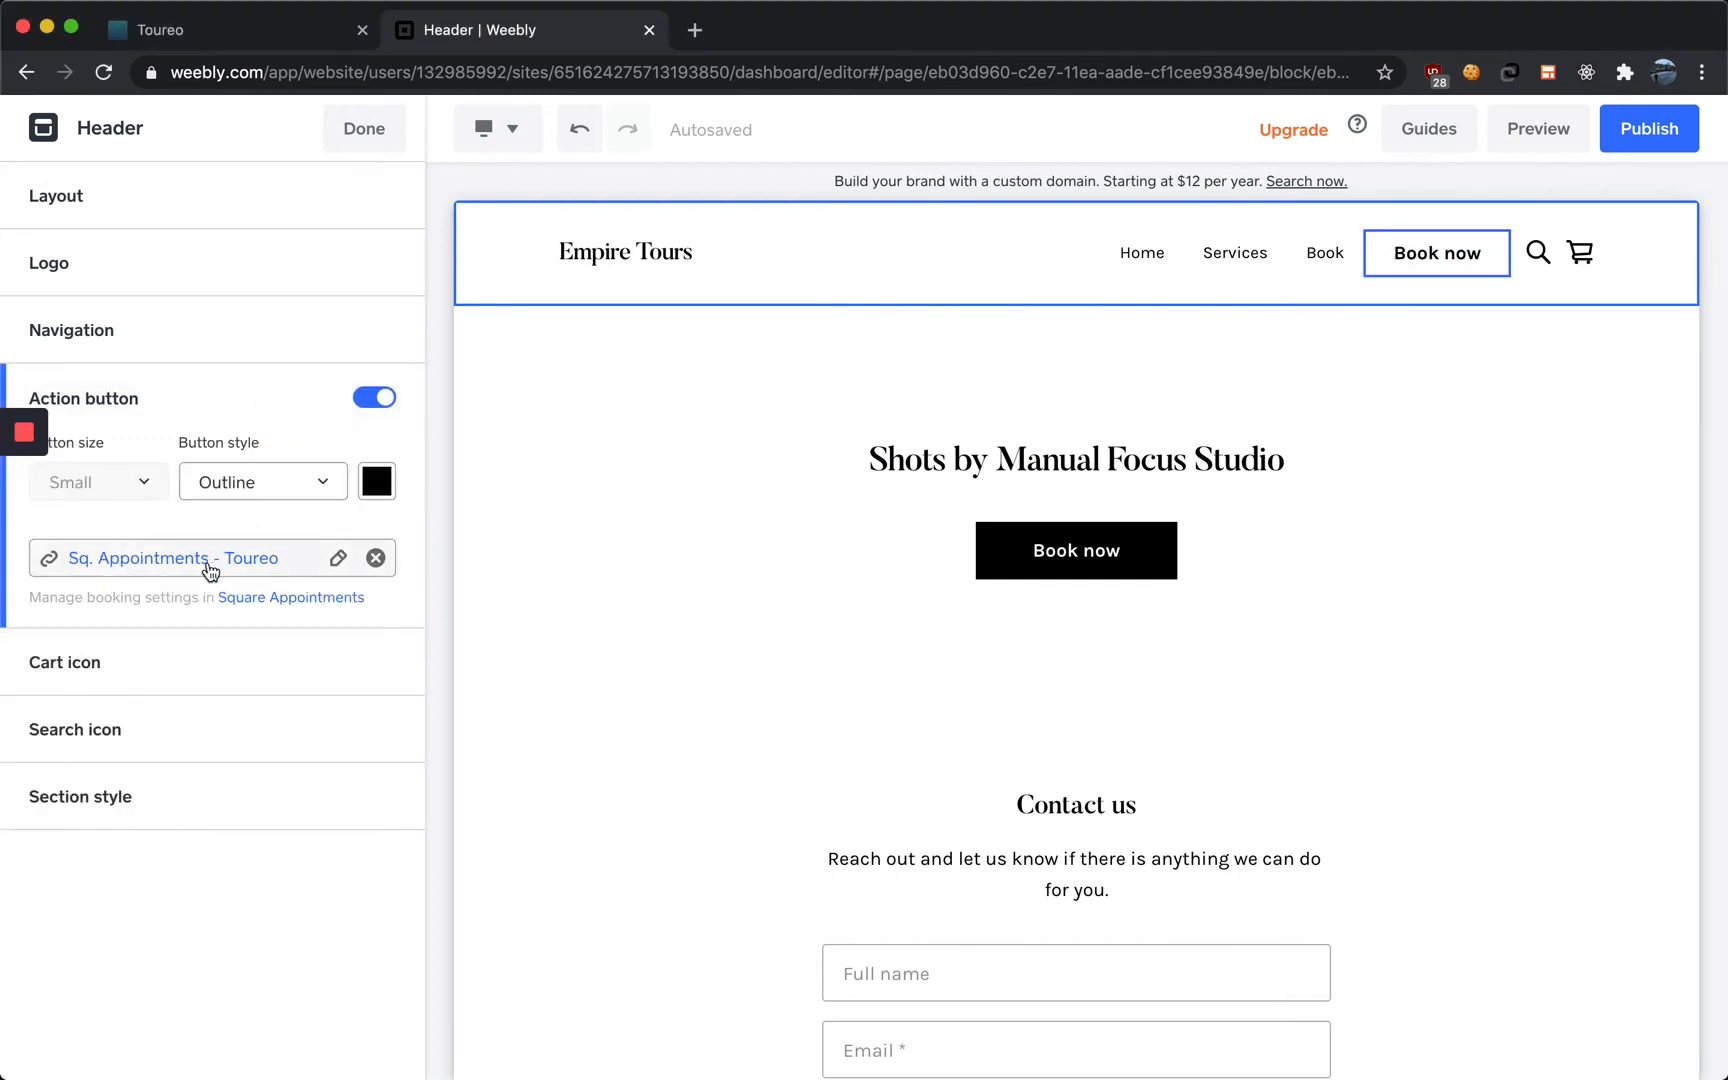
{"action": "left_click", "coordinate": [269, 486]}
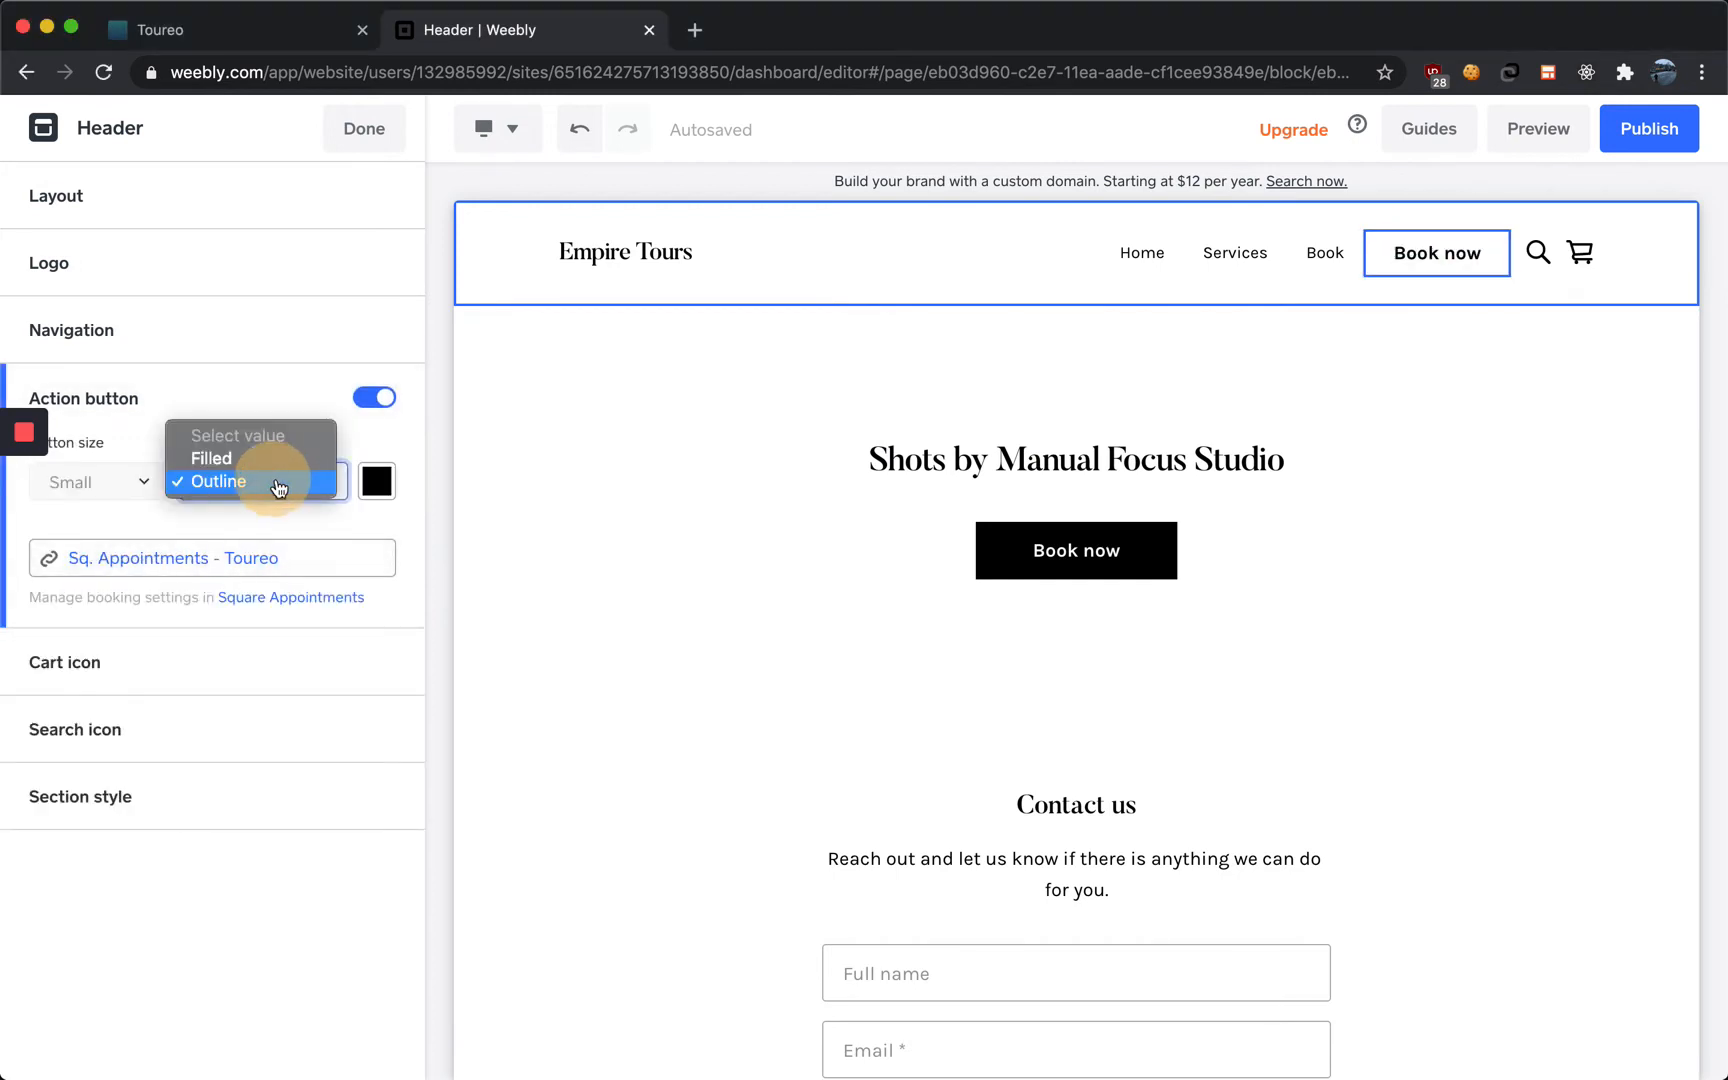
{"action": "left_click", "coordinate": [280, 459]}
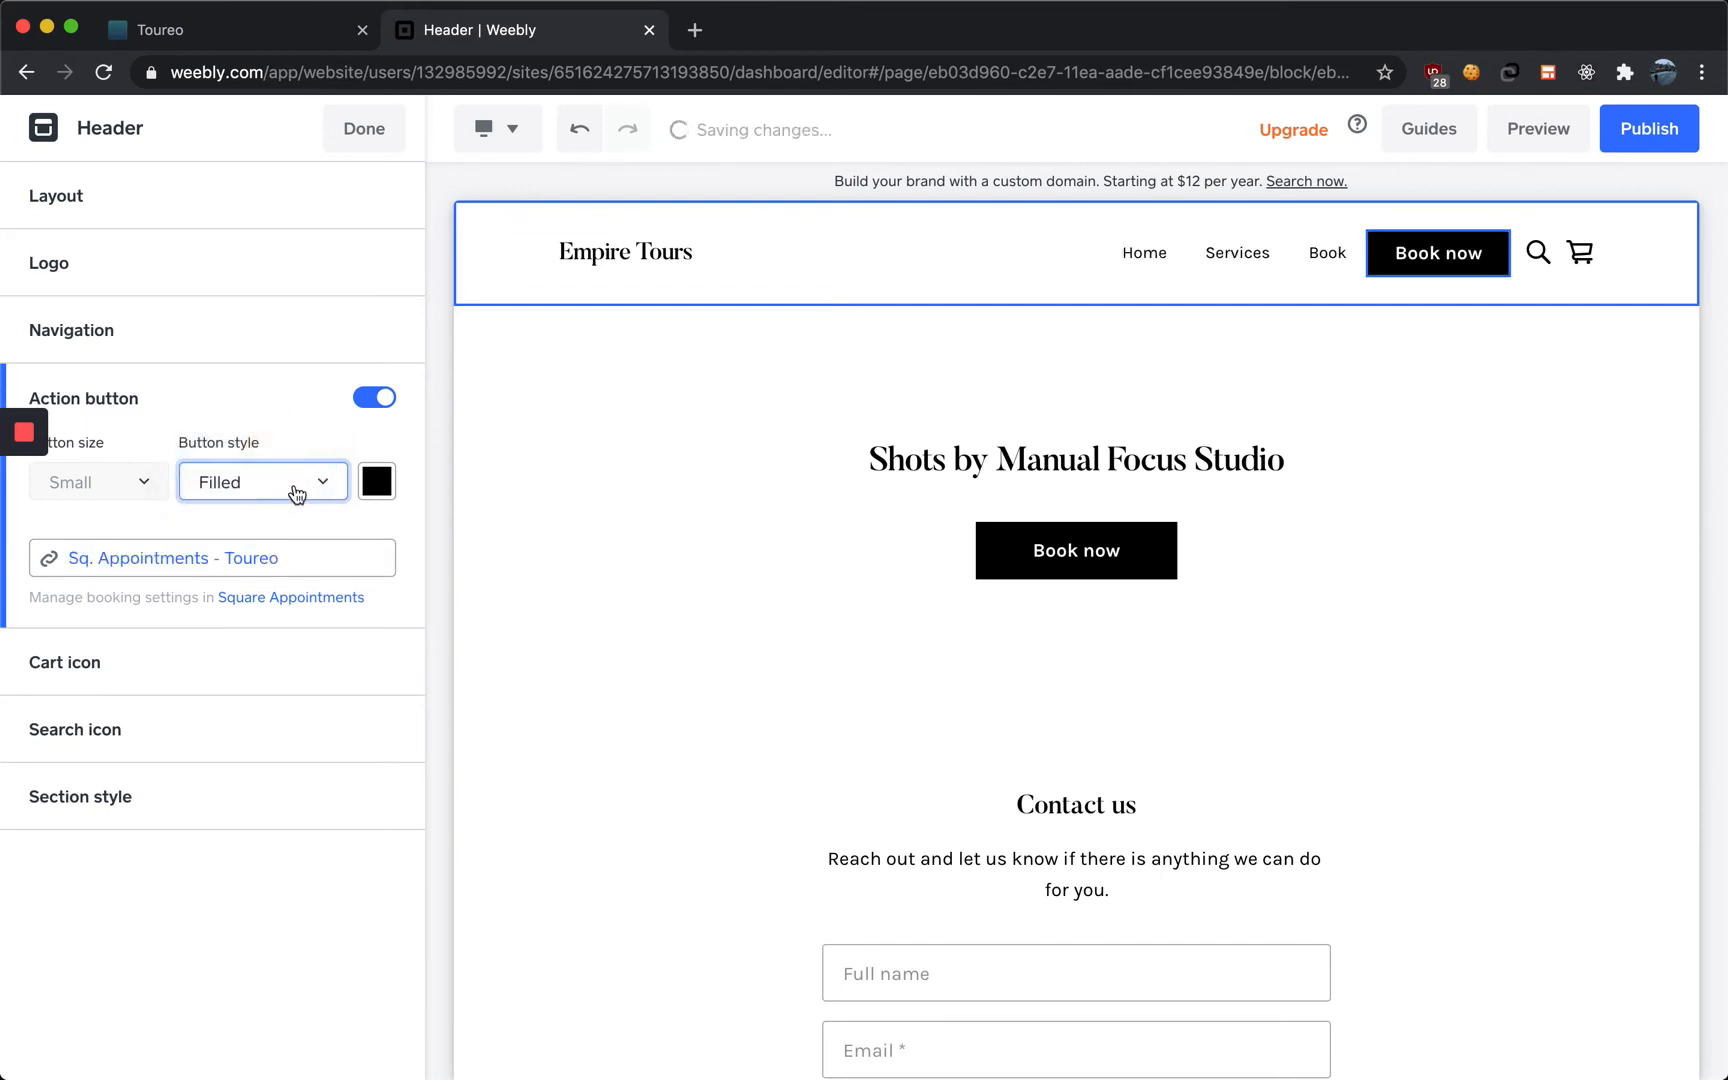
{"action": "left_click", "coordinate": [294, 492]}
{"action": "left_click", "coordinate": [289, 501]}
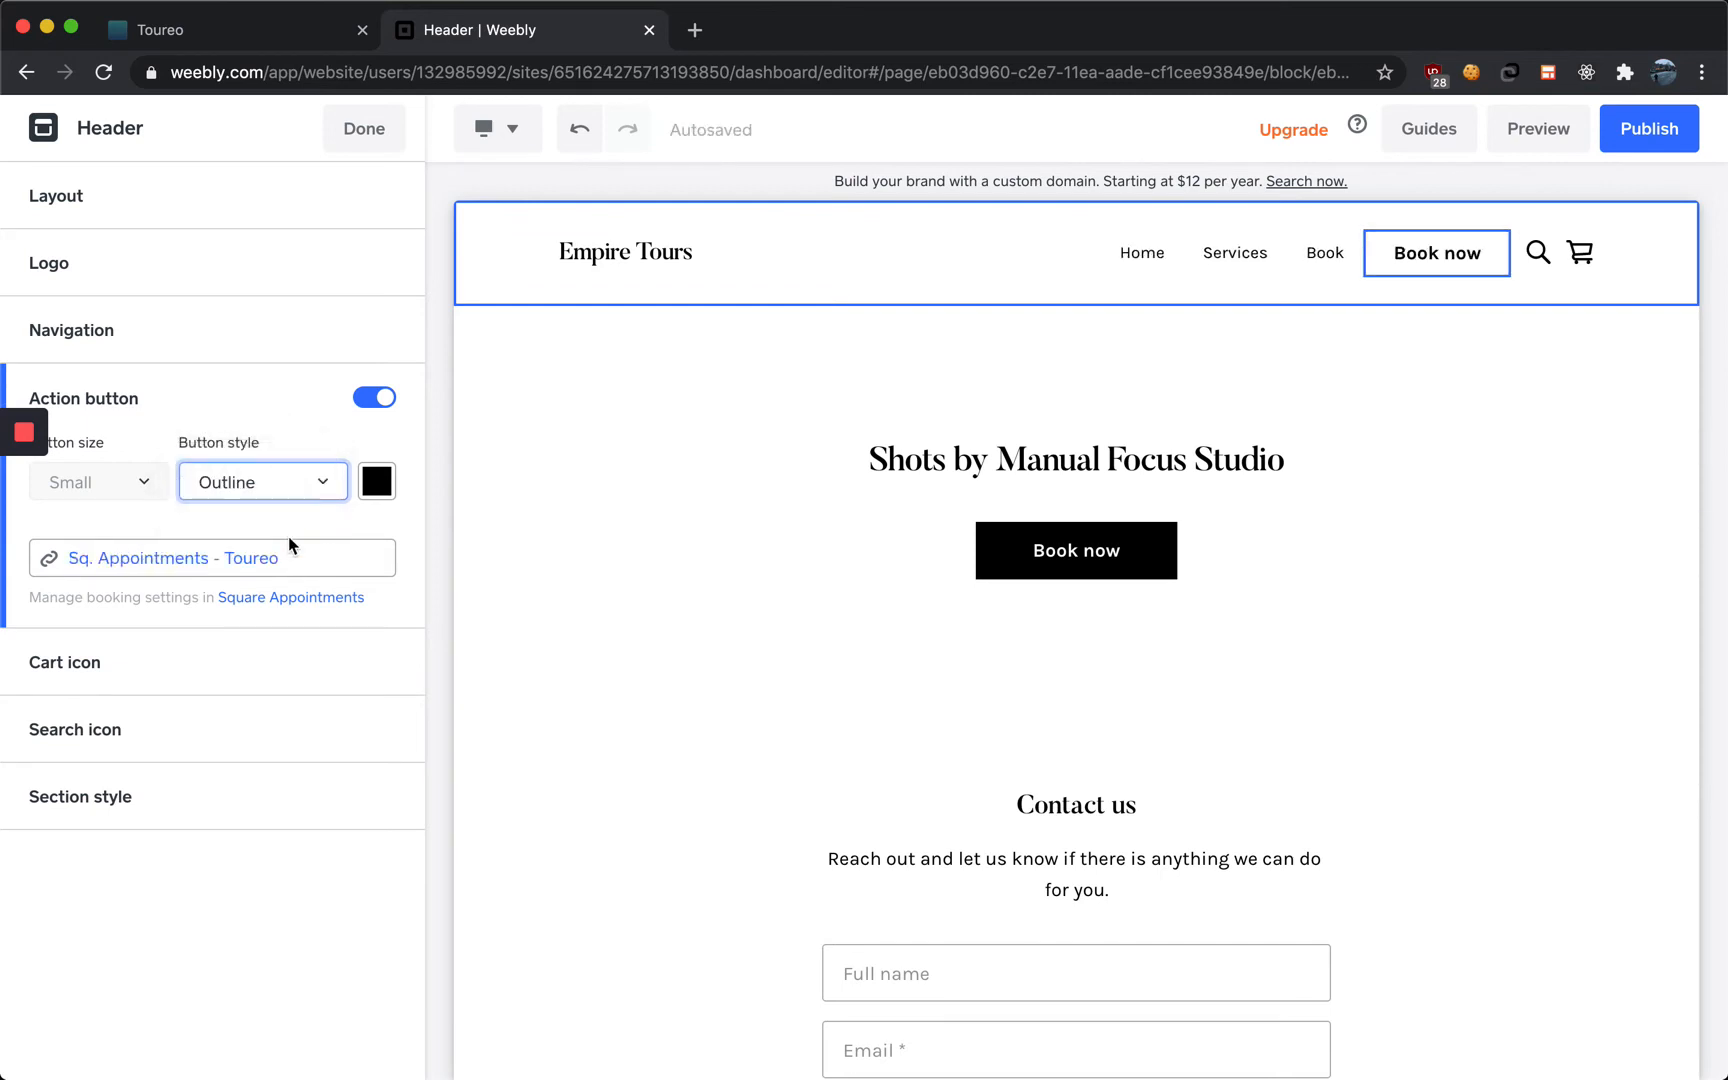
Link the header's Book now button to an external link using the pasted Toureo booking URL
{"action": "left_click", "coordinate": [280, 560]}
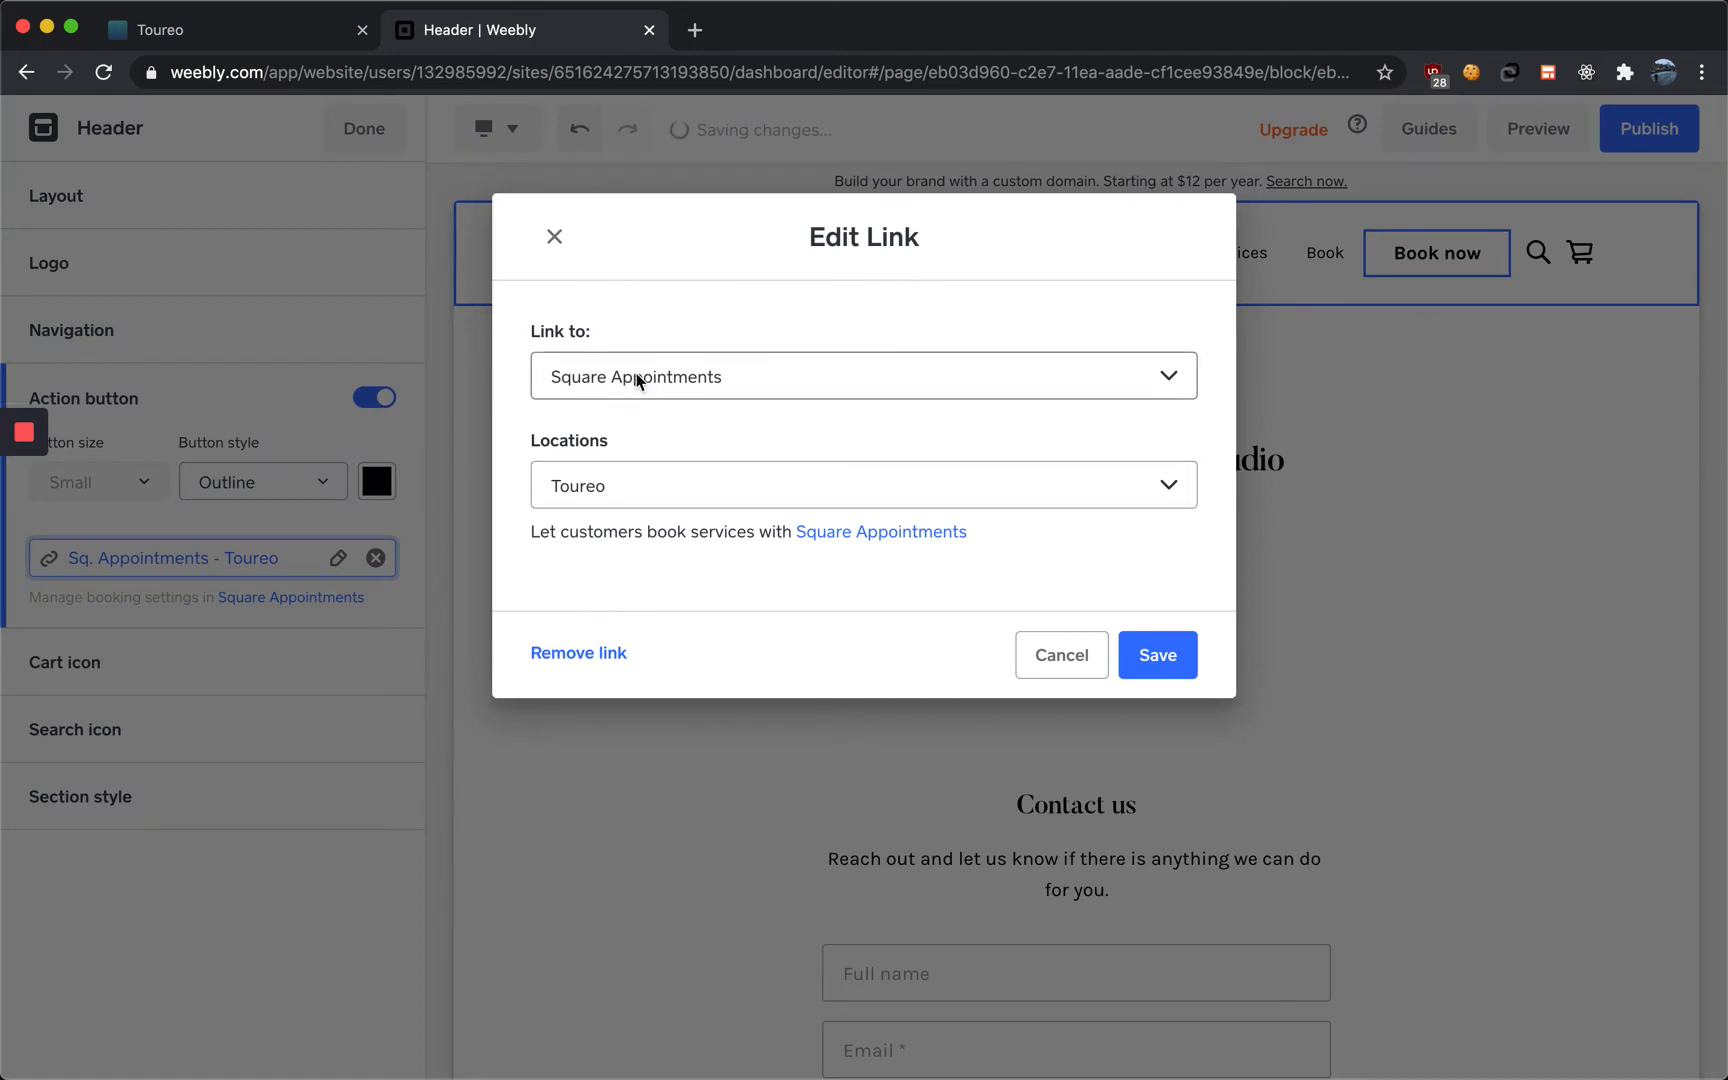
{"action": "left_click", "coordinate": [582, 378]}
{"action": "left_click", "coordinate": [598, 285]}
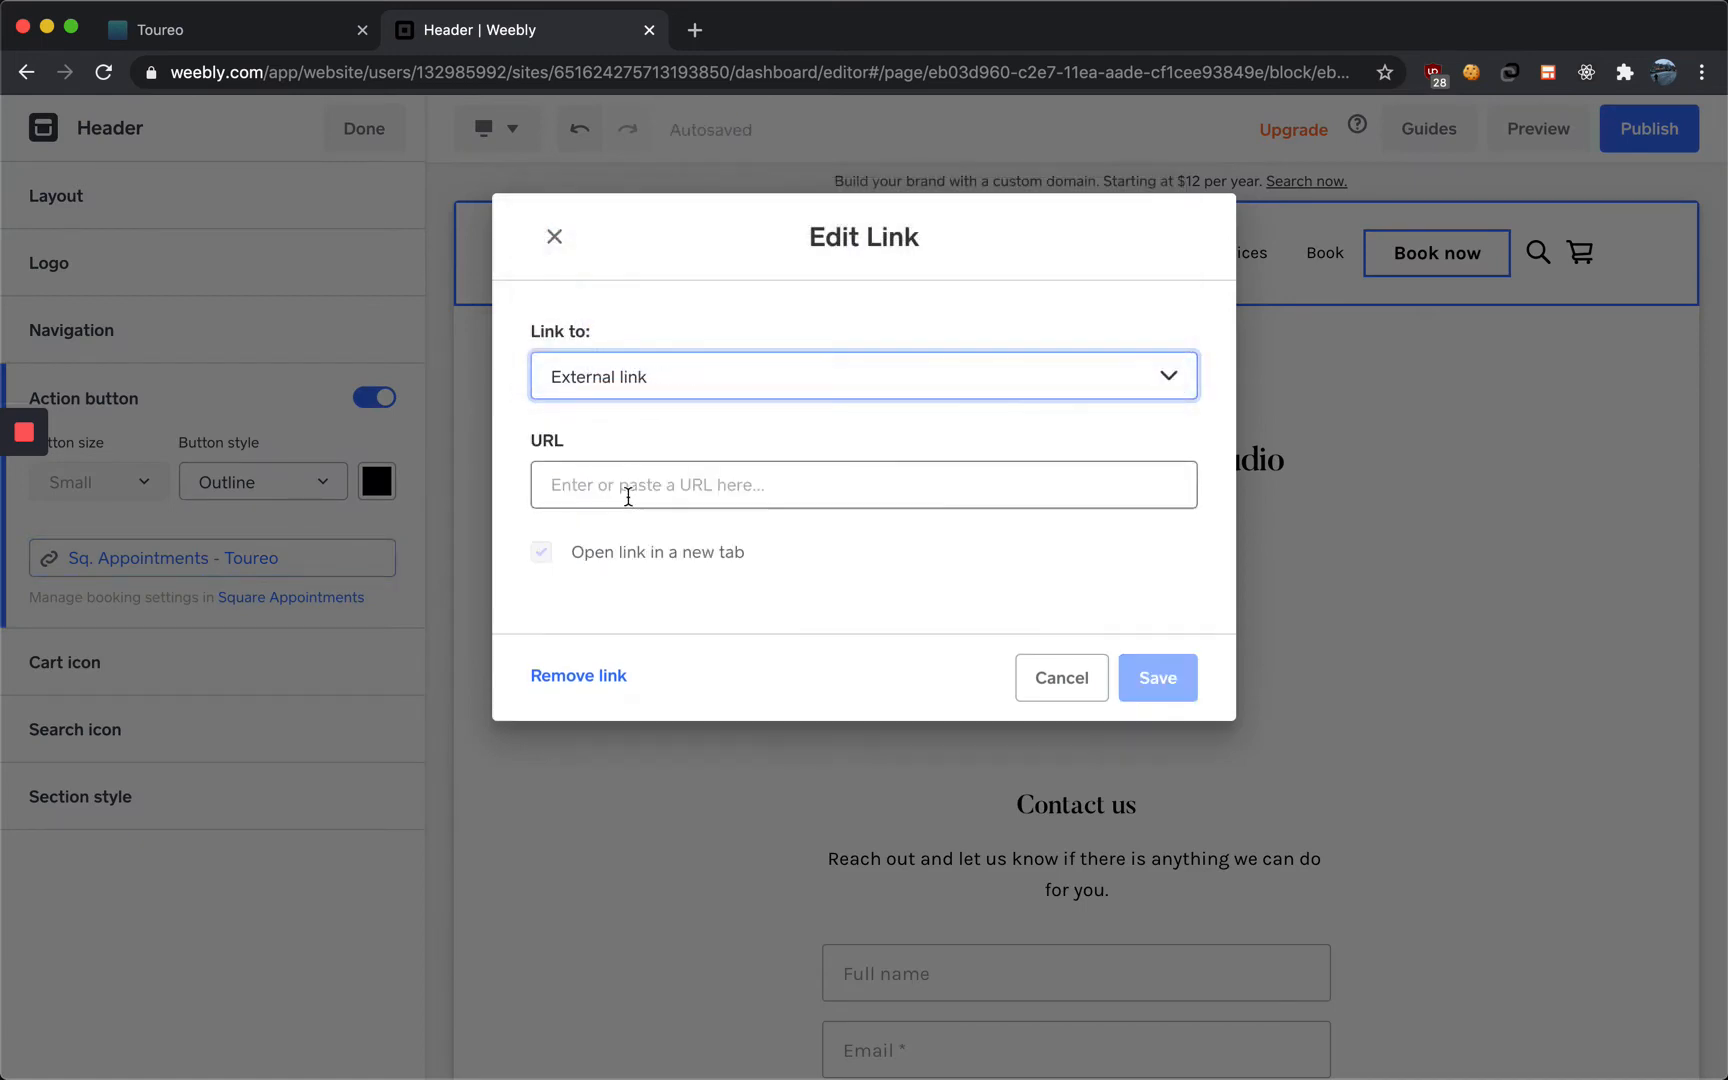
{"action": "left_click", "coordinate": [617, 482]}
{"action": "key", "text": "super+v"}
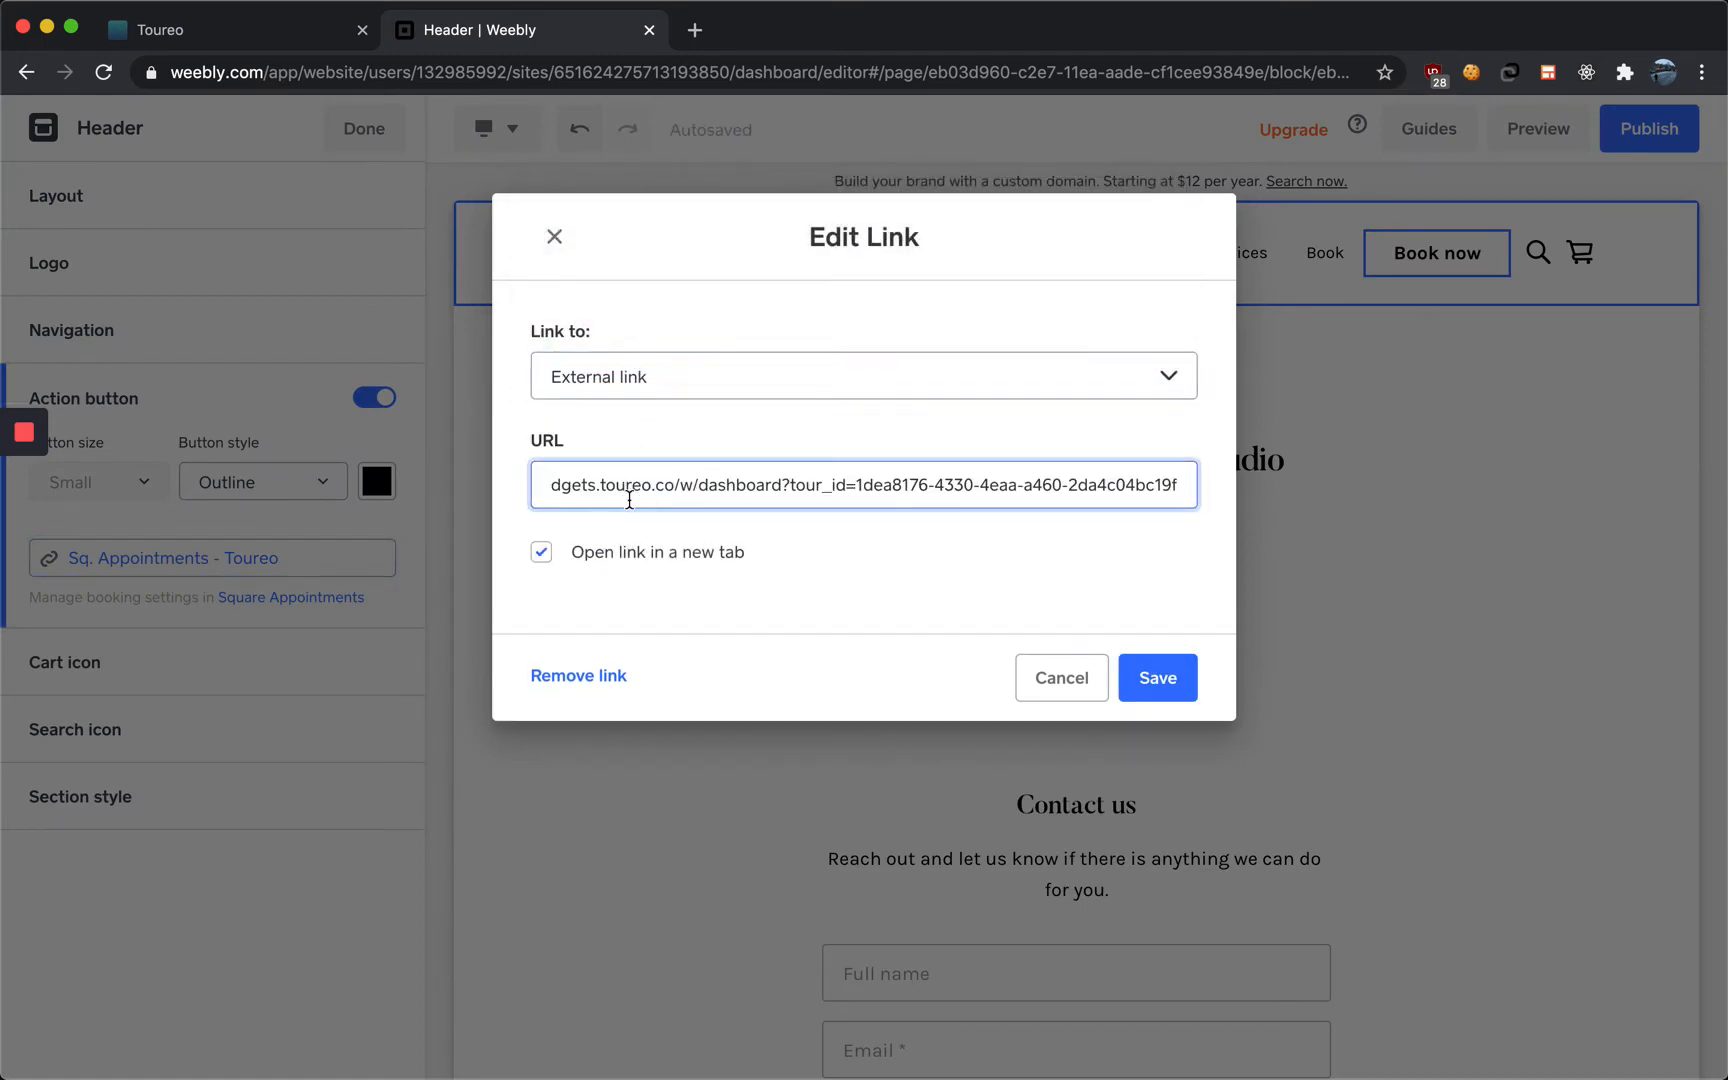
{"action": "left_click", "coordinate": [1150, 680]}
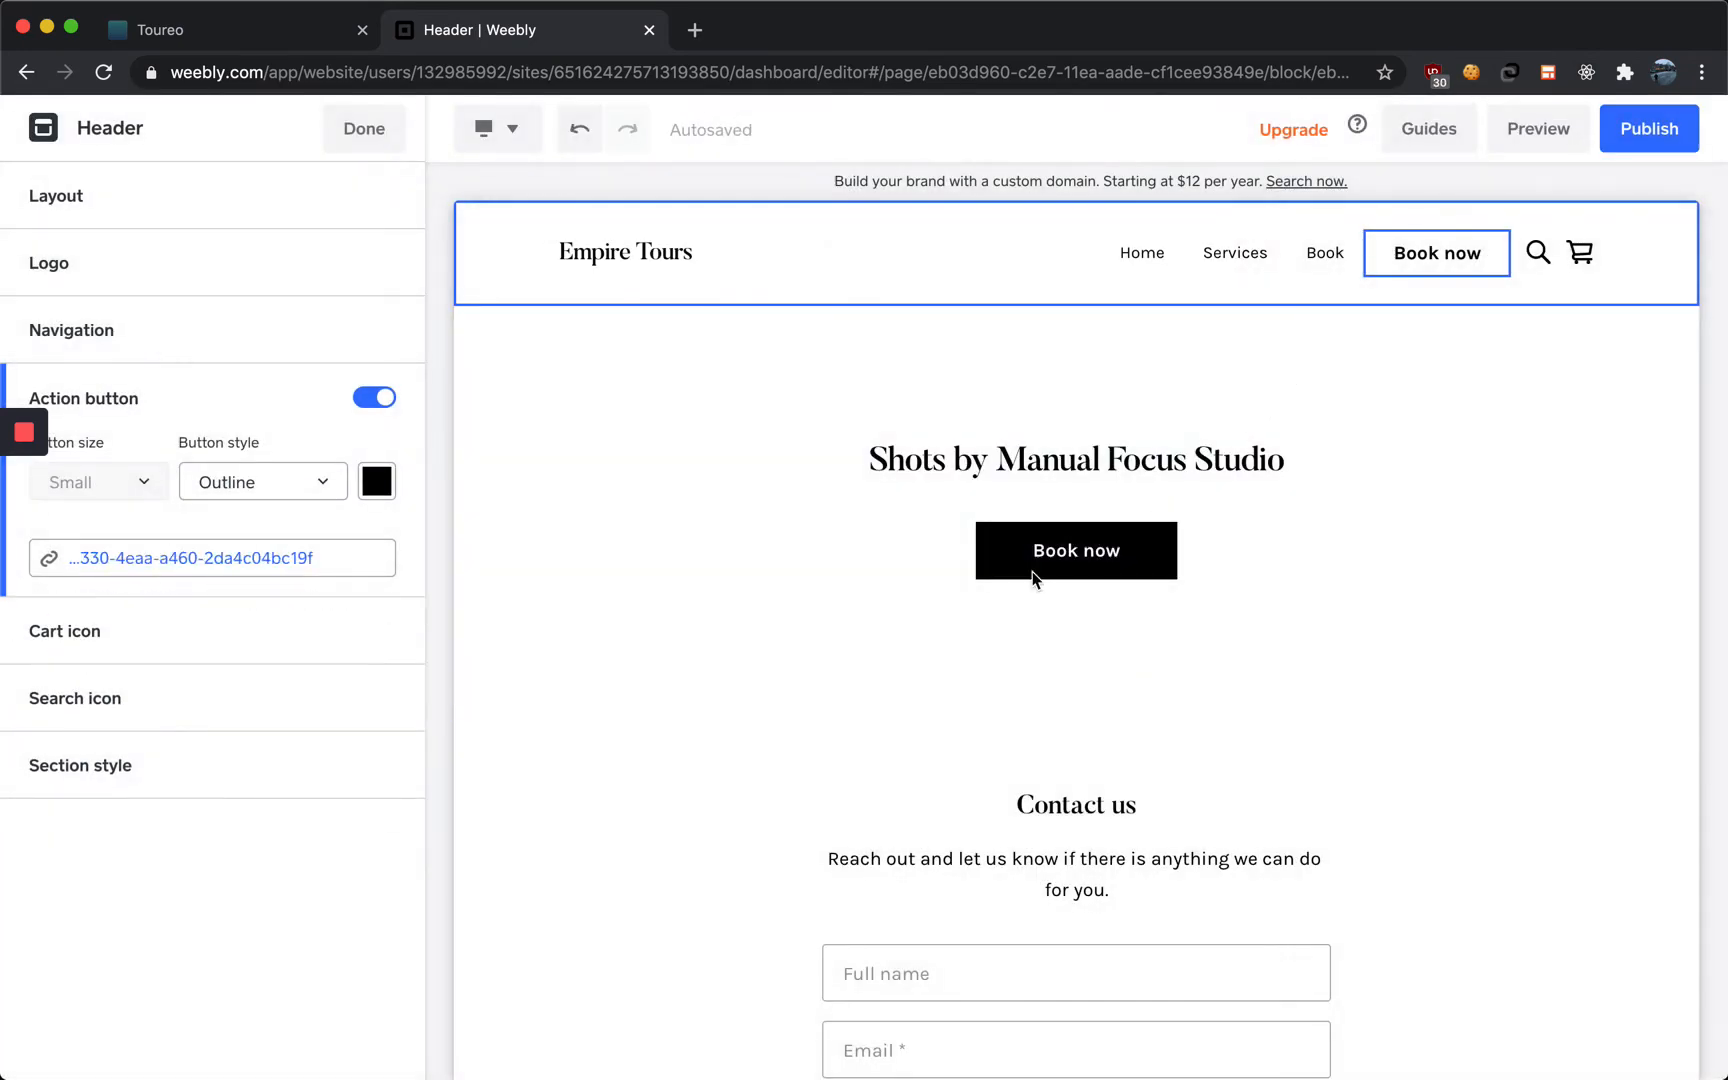
Link the main banner's Book now button to an external link using the pasted Toureo booking URL
{"action": "left_click", "coordinate": [1052, 559]}
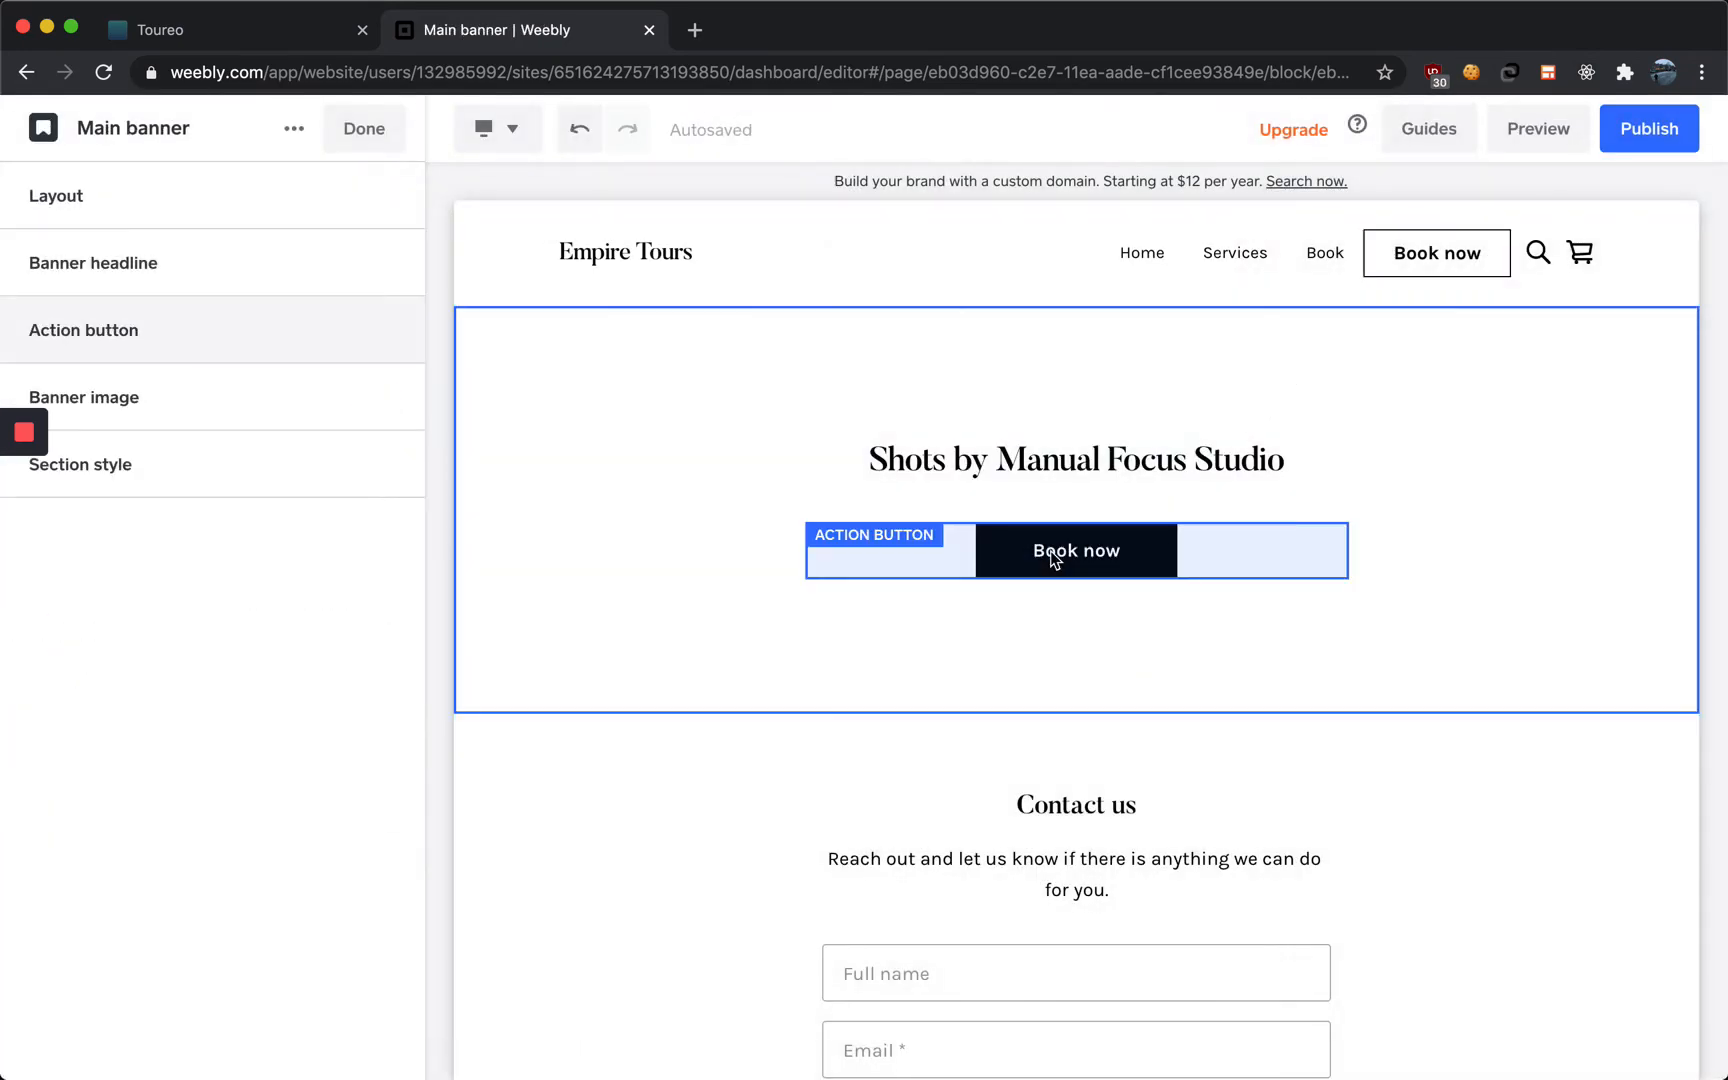
{"action": "left_click", "coordinate": [157, 333]}
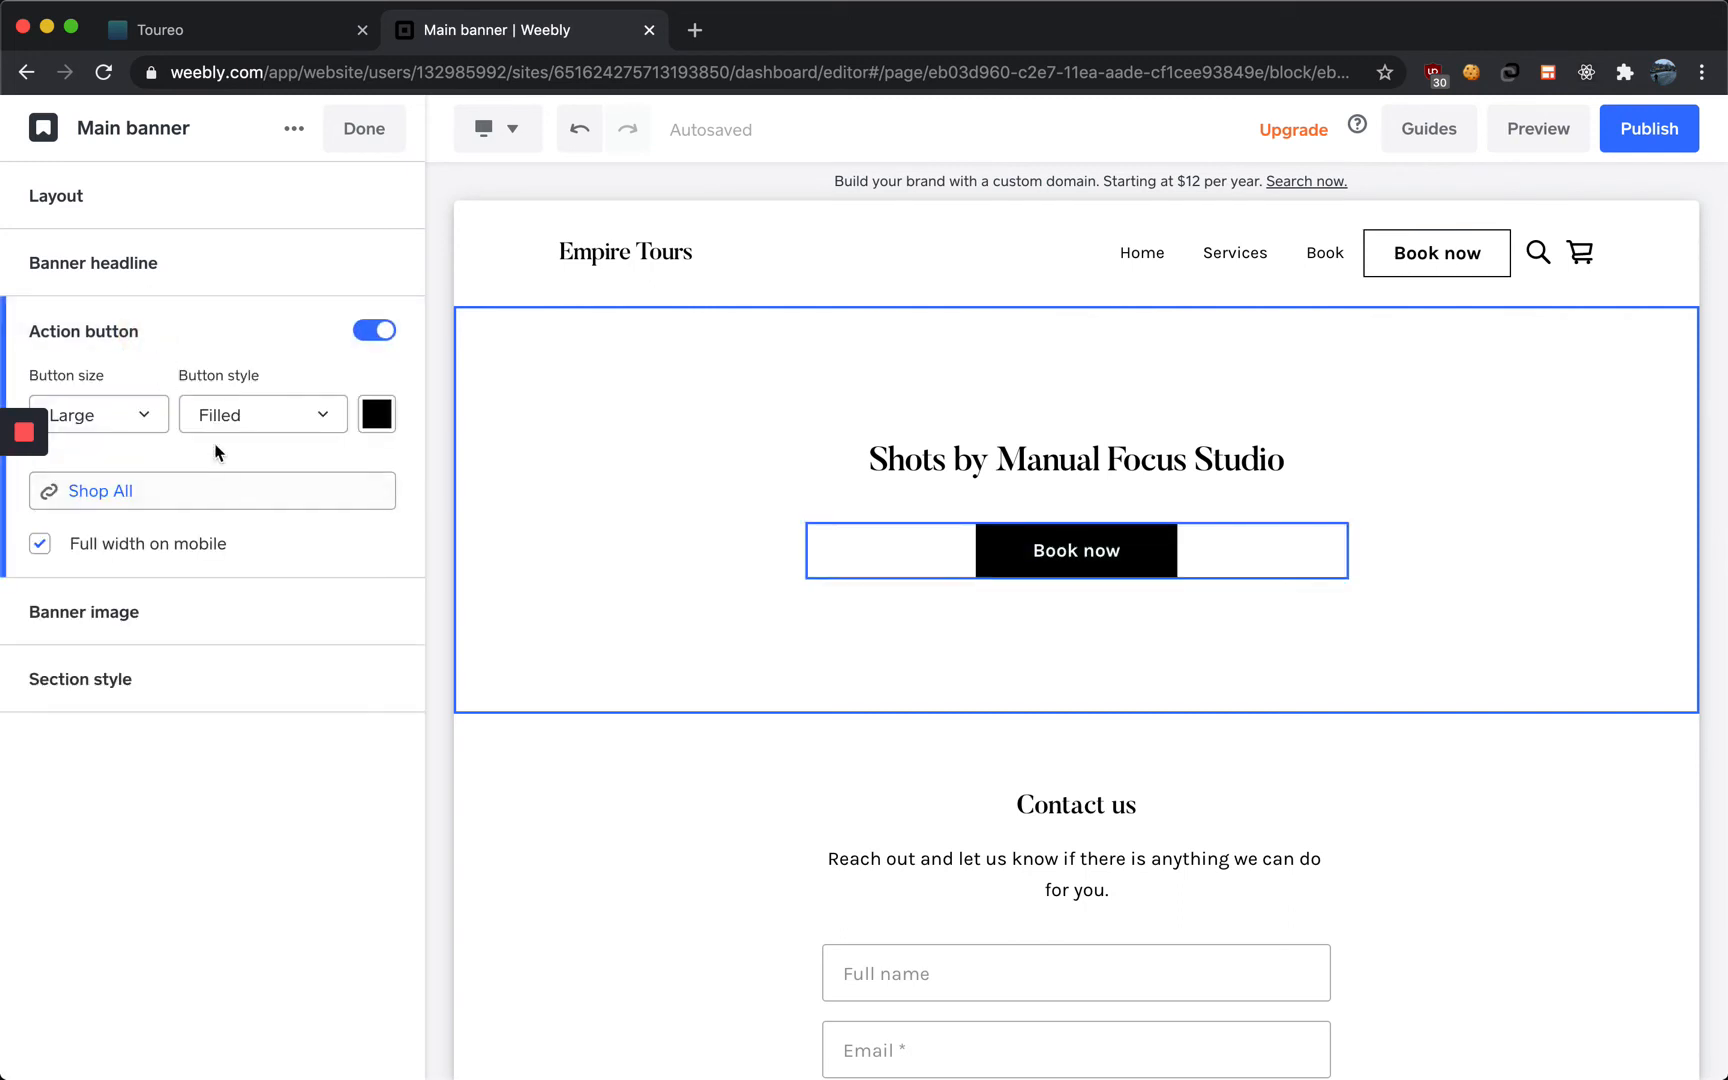
{"action": "left_click", "coordinate": [333, 494]}
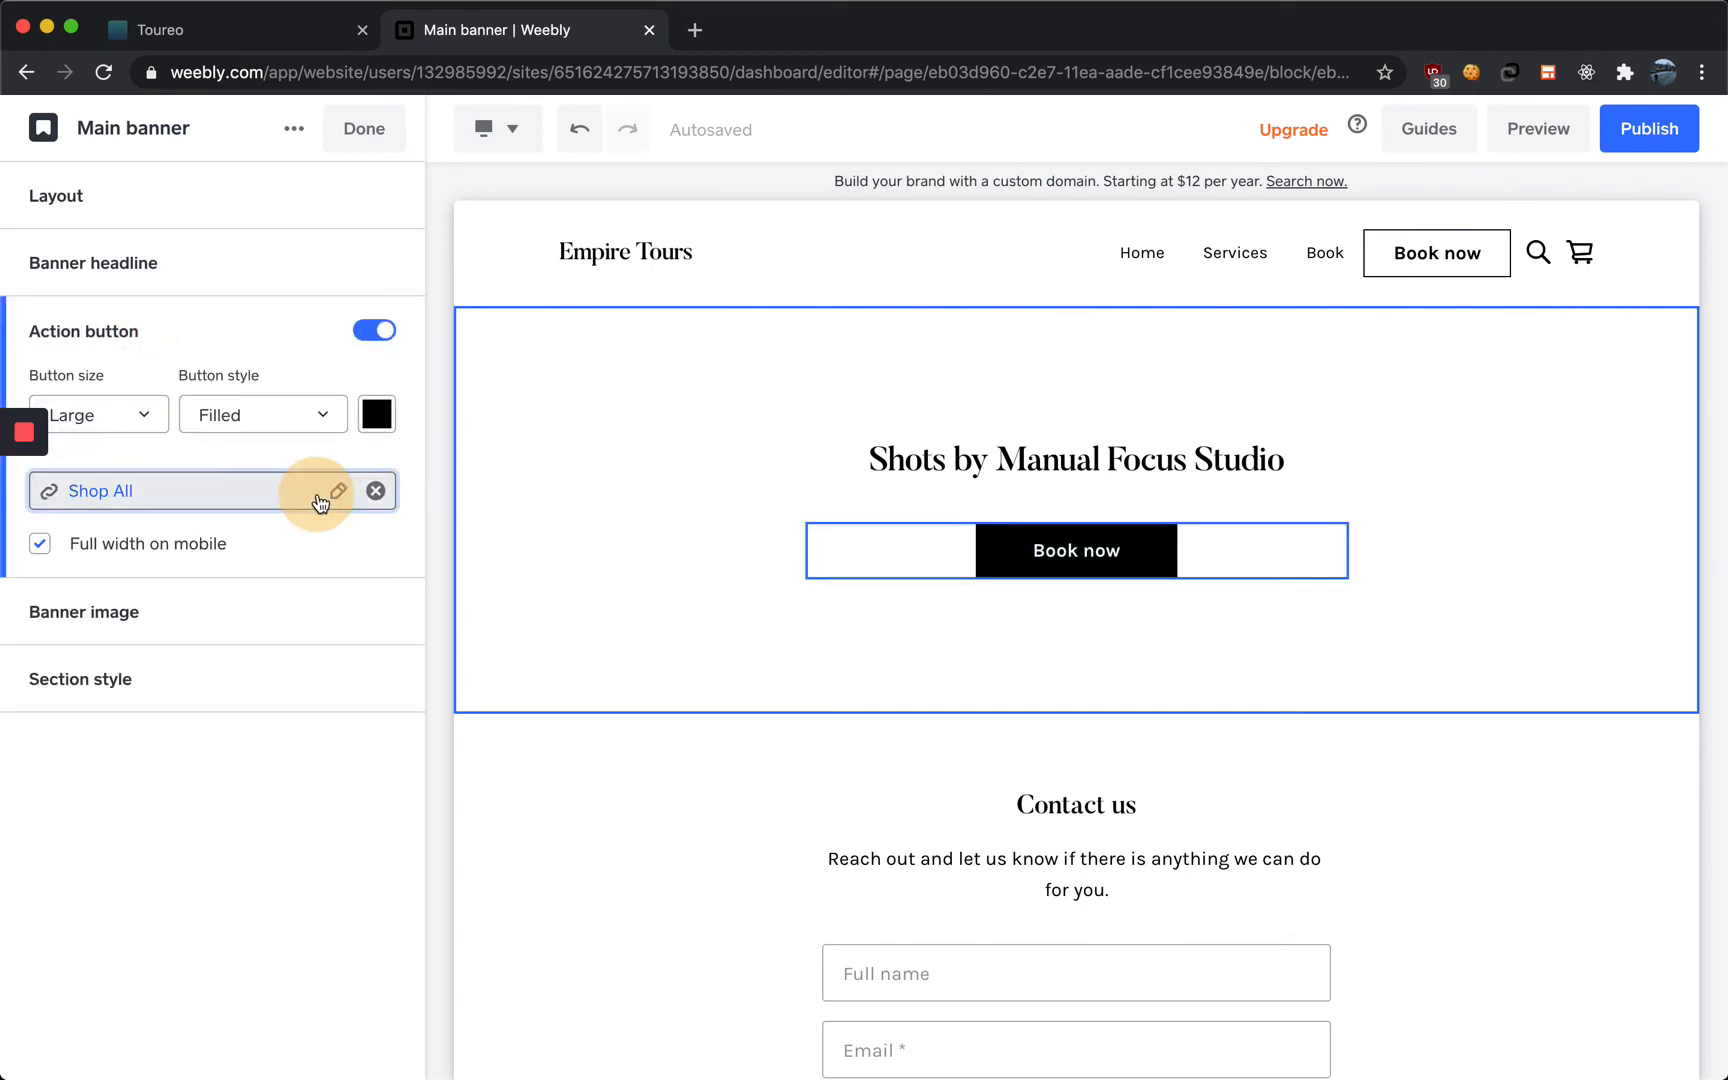
{"action": "left_click", "coordinate": [620, 386]}
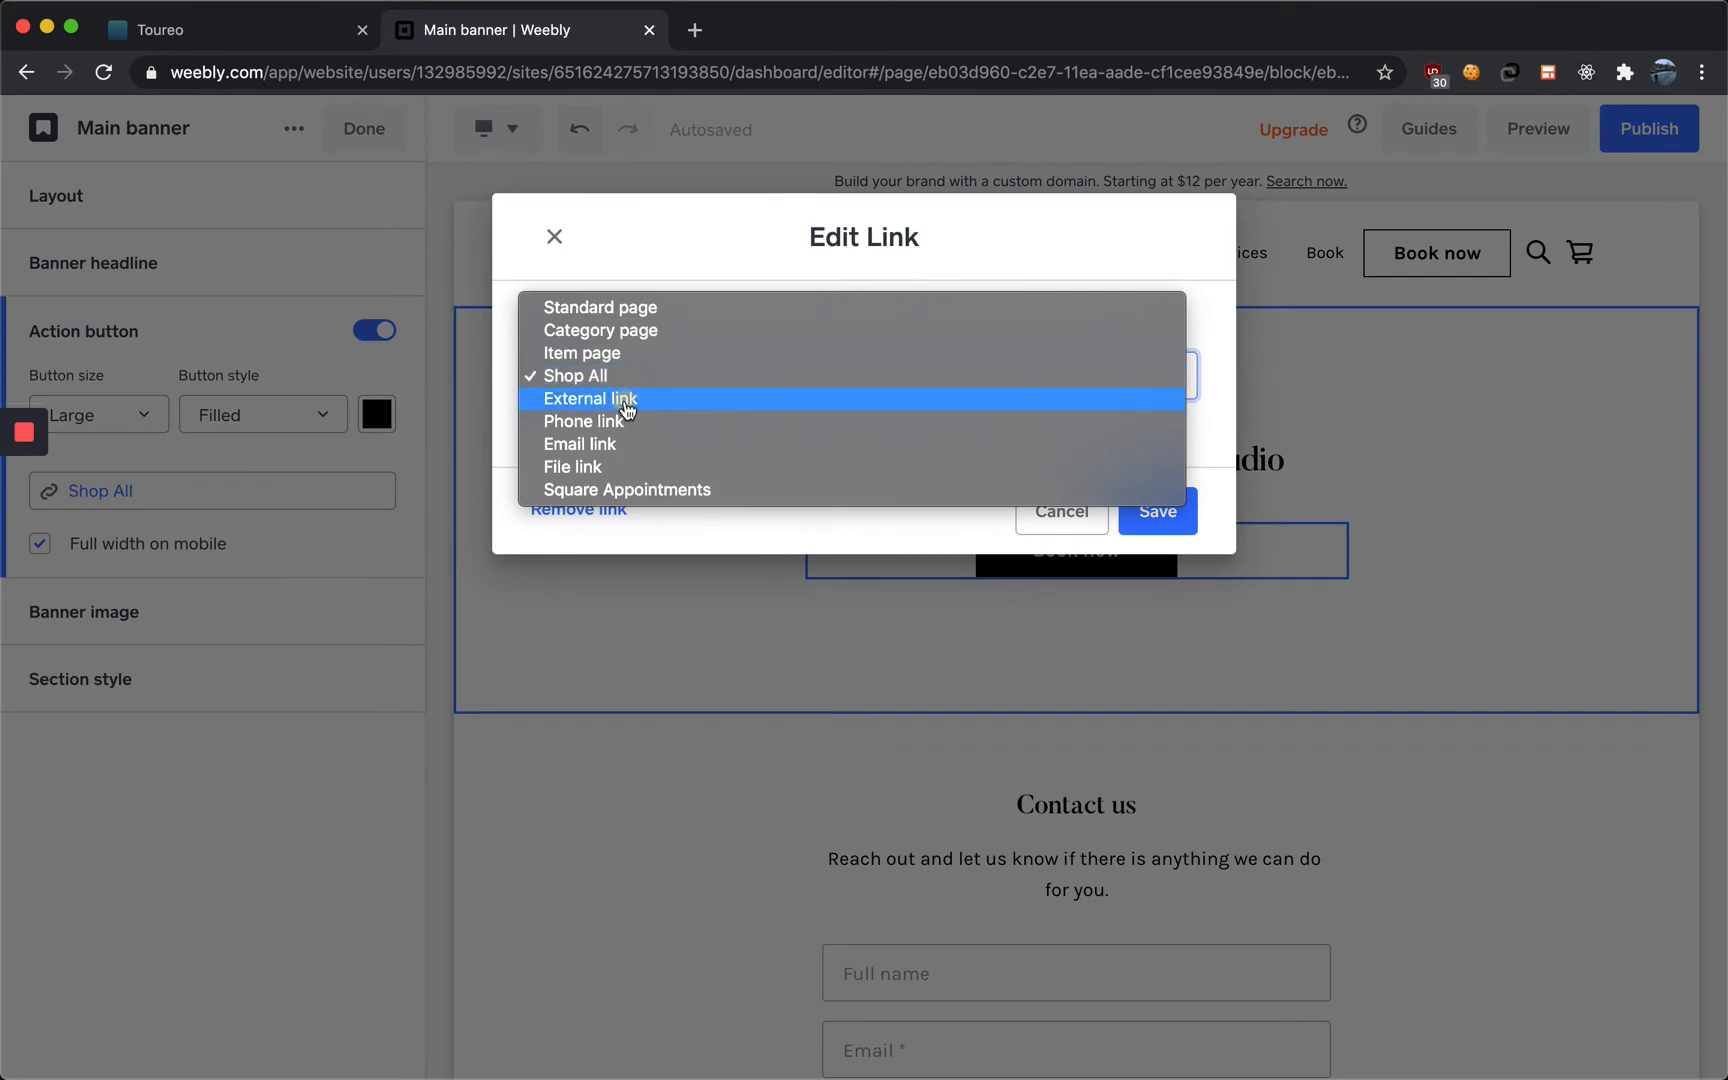
{"action": "left_click", "coordinate": [626, 399]}
{"action": "left_click", "coordinate": [633, 484]}
{"action": "type", "text": "https://widgets.toureo.co/w/dashboard?tour_id=1dea8176-4330-4eaa-a460-2da4c04bc19f"}
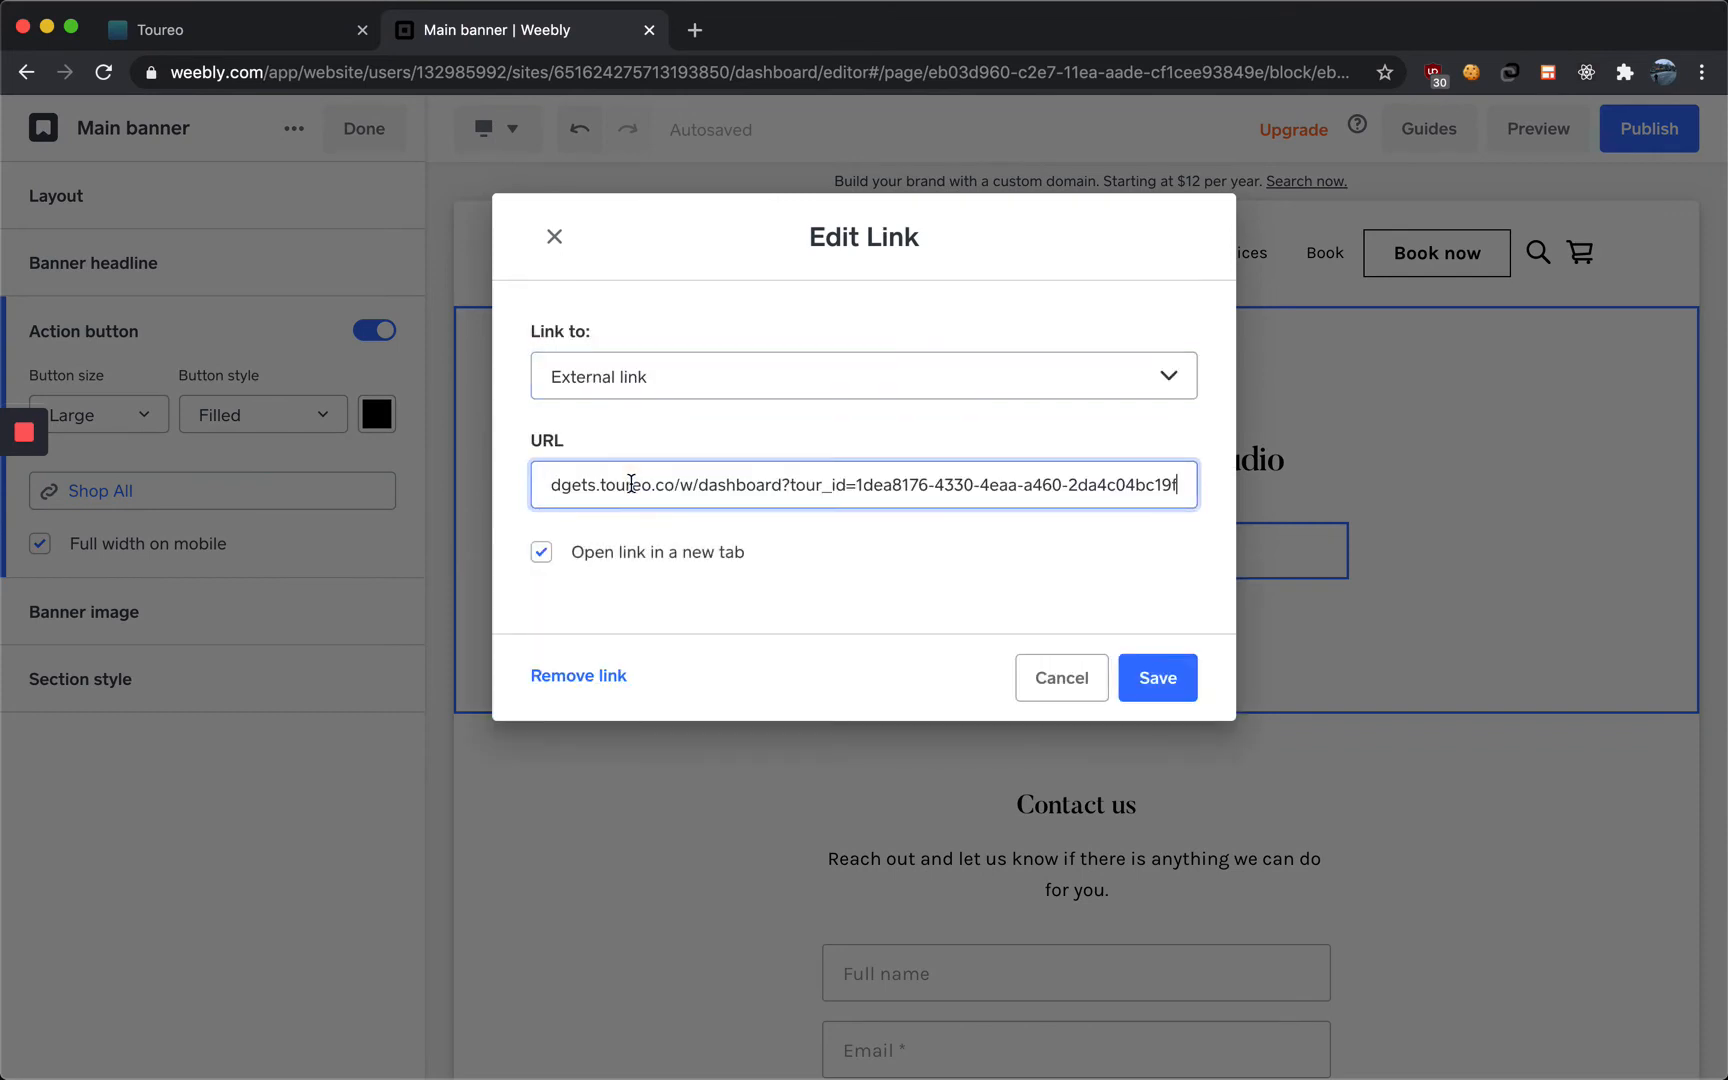
{"action": "left_click", "coordinate": [1150, 677]}
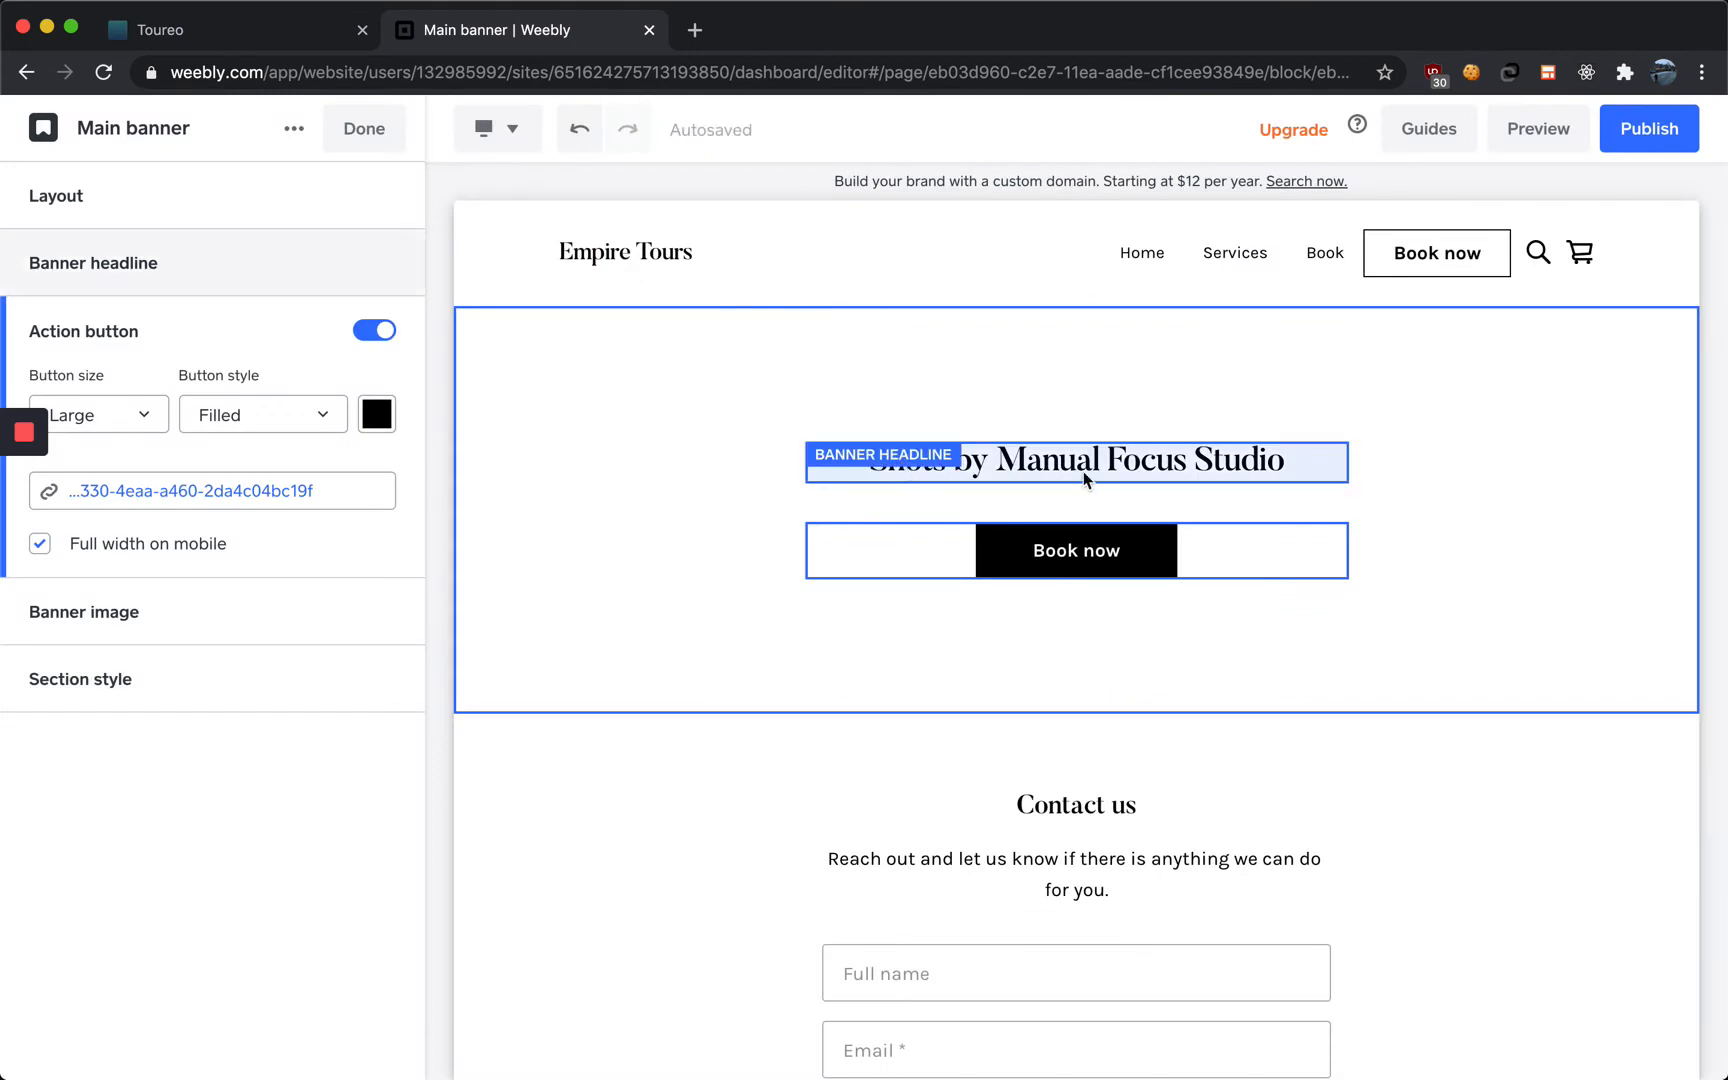
Replace the banner headline with "Experience the best Empire State Building Tours with Empire Tours!" and finish editing the banner
{"action": "left_click", "coordinate": [21, 532]}
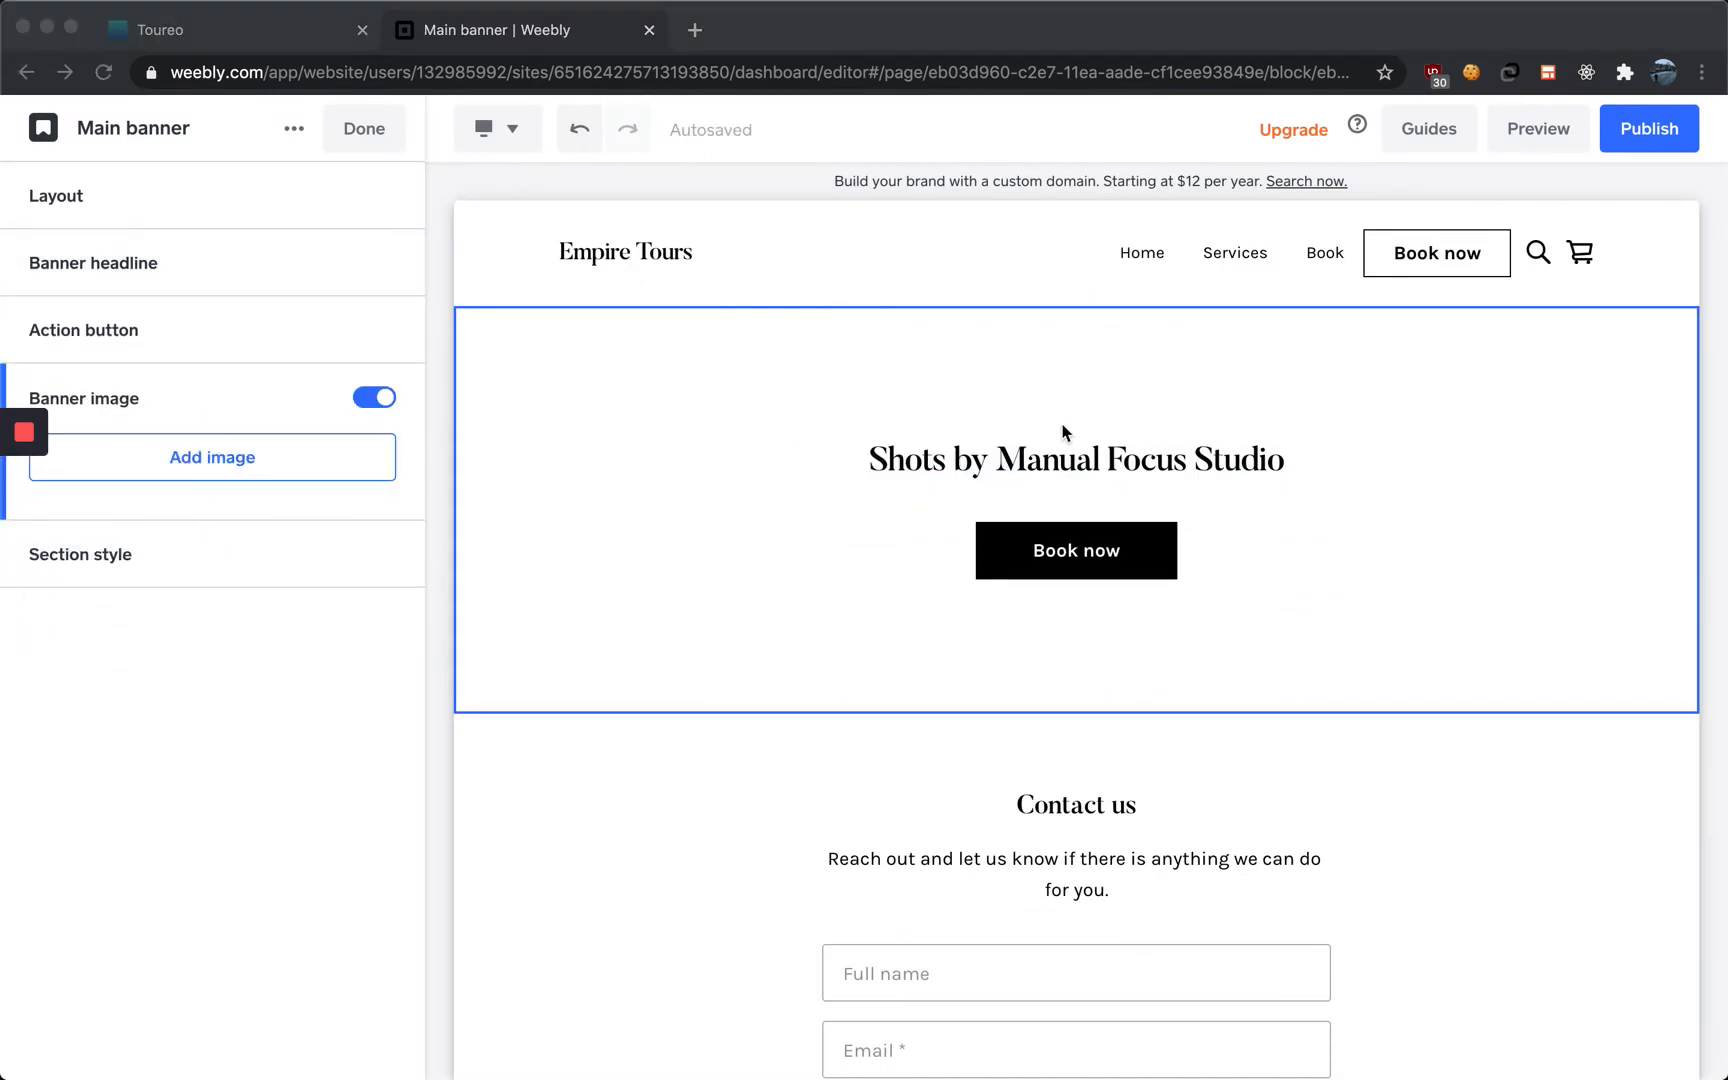
{"action": "left_click", "coordinate": [1036, 453]}
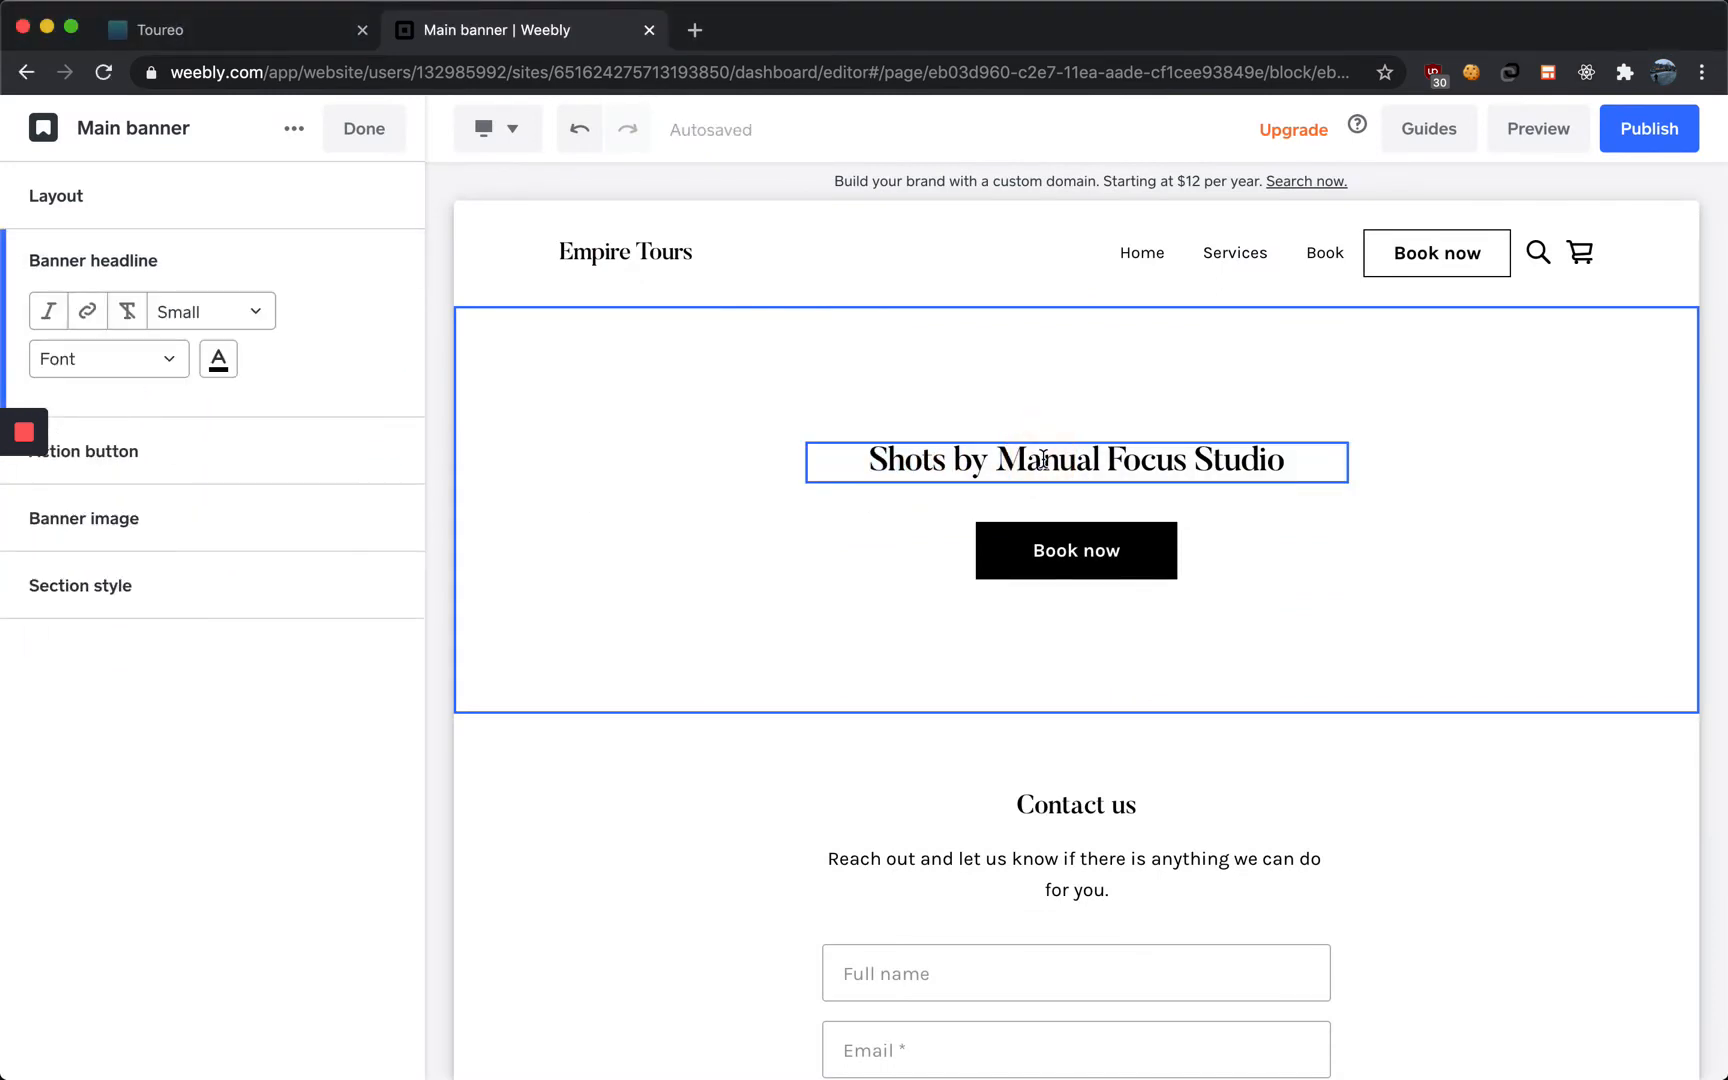
{"action": "triple_click", "coordinate": [1043, 459]}
{"action": "type", "text": "Exper"}
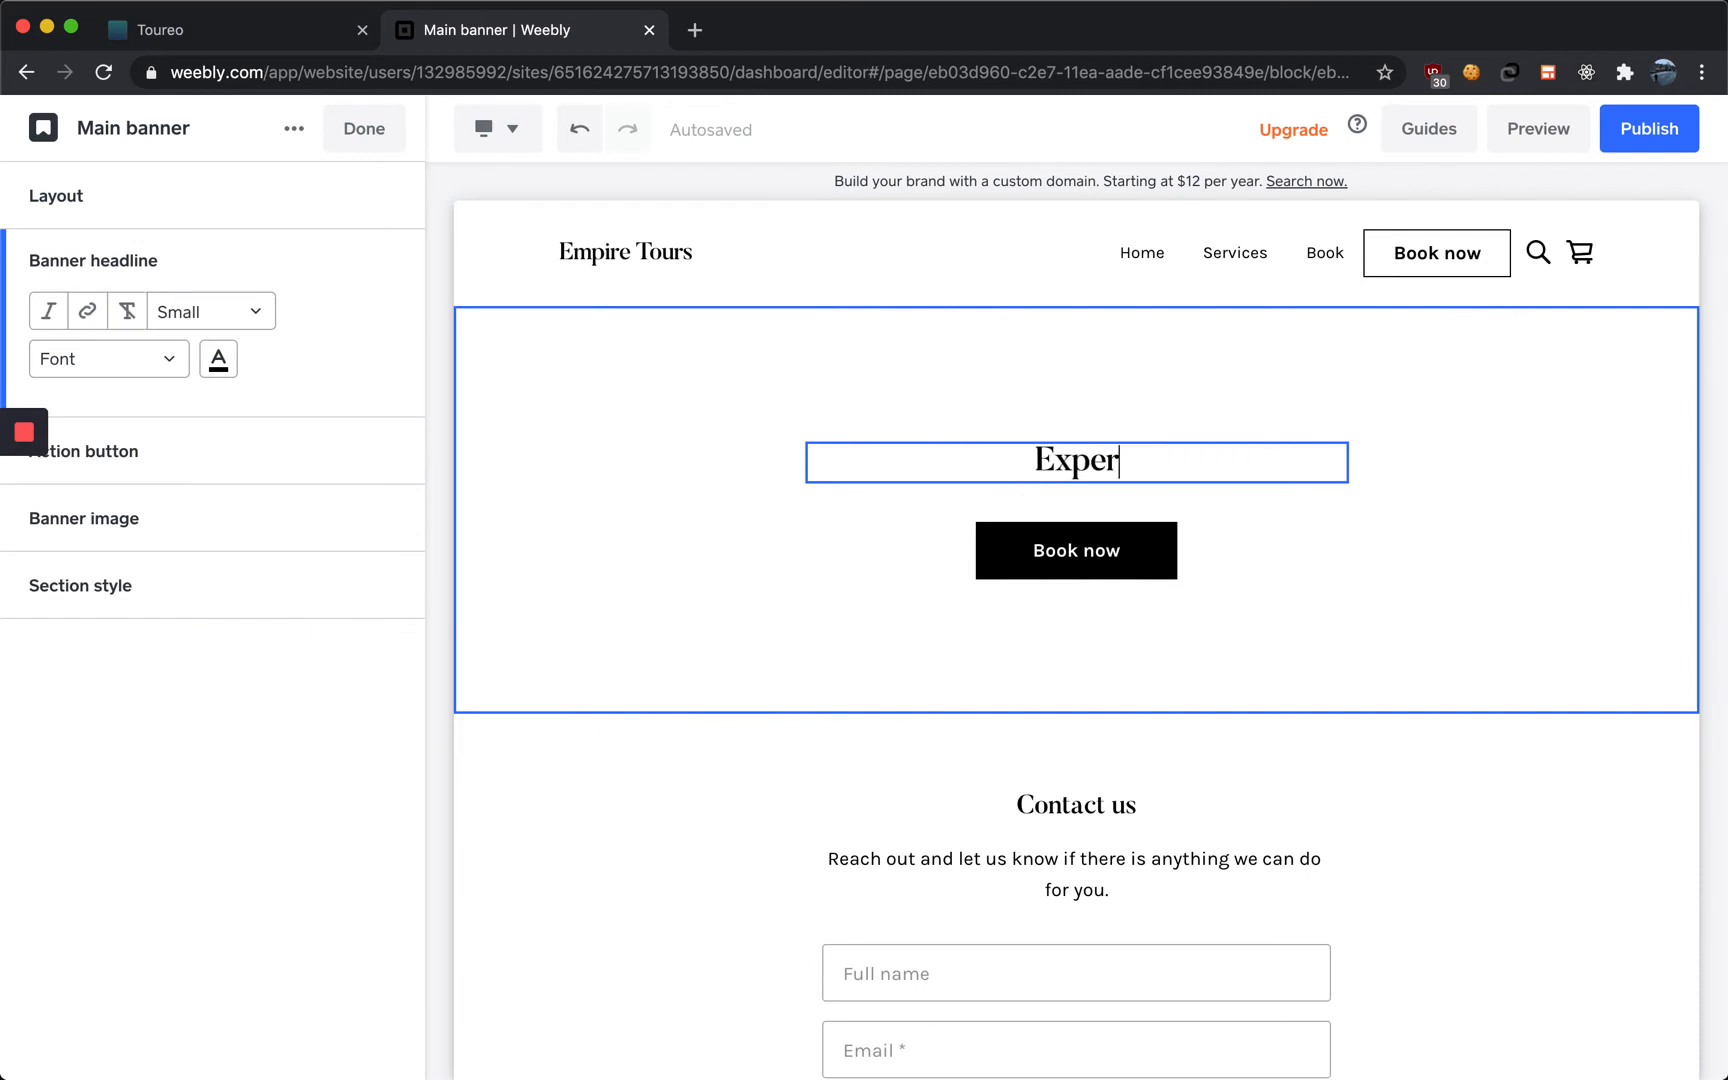
{"action": "type", "text": "ience the bes"}
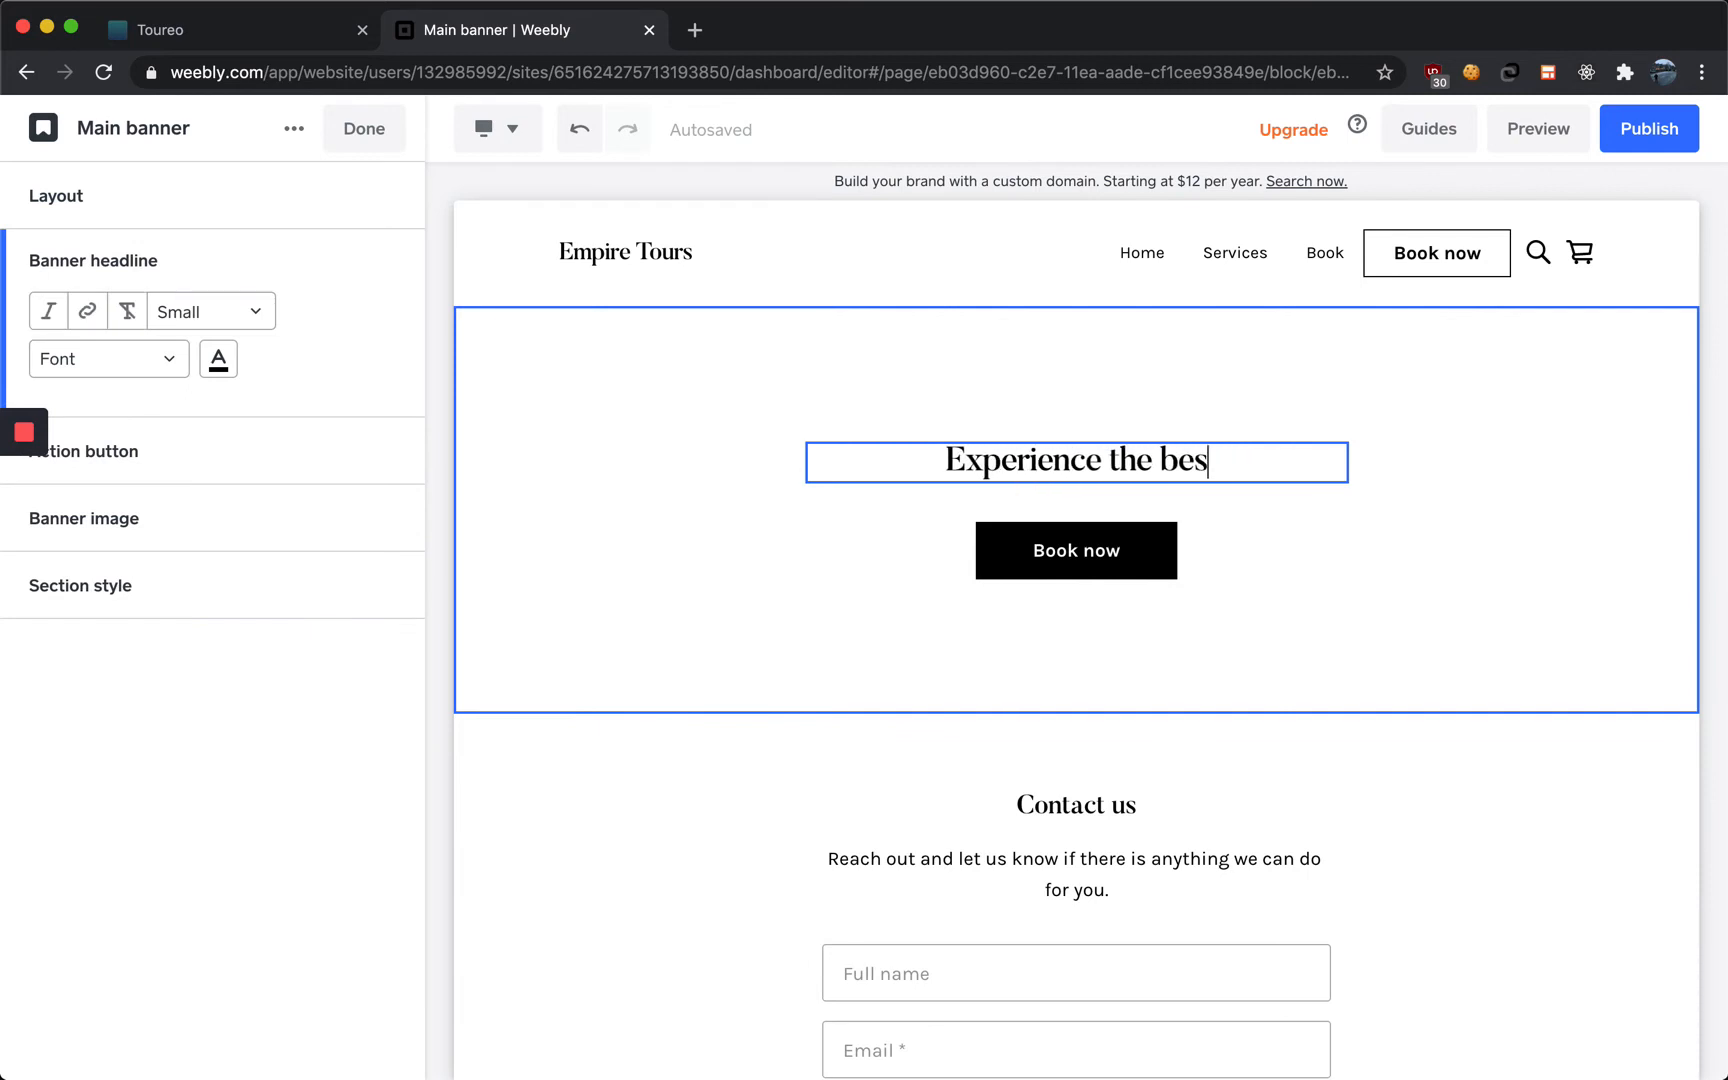
{"action": "type", "text": "t Empire "}
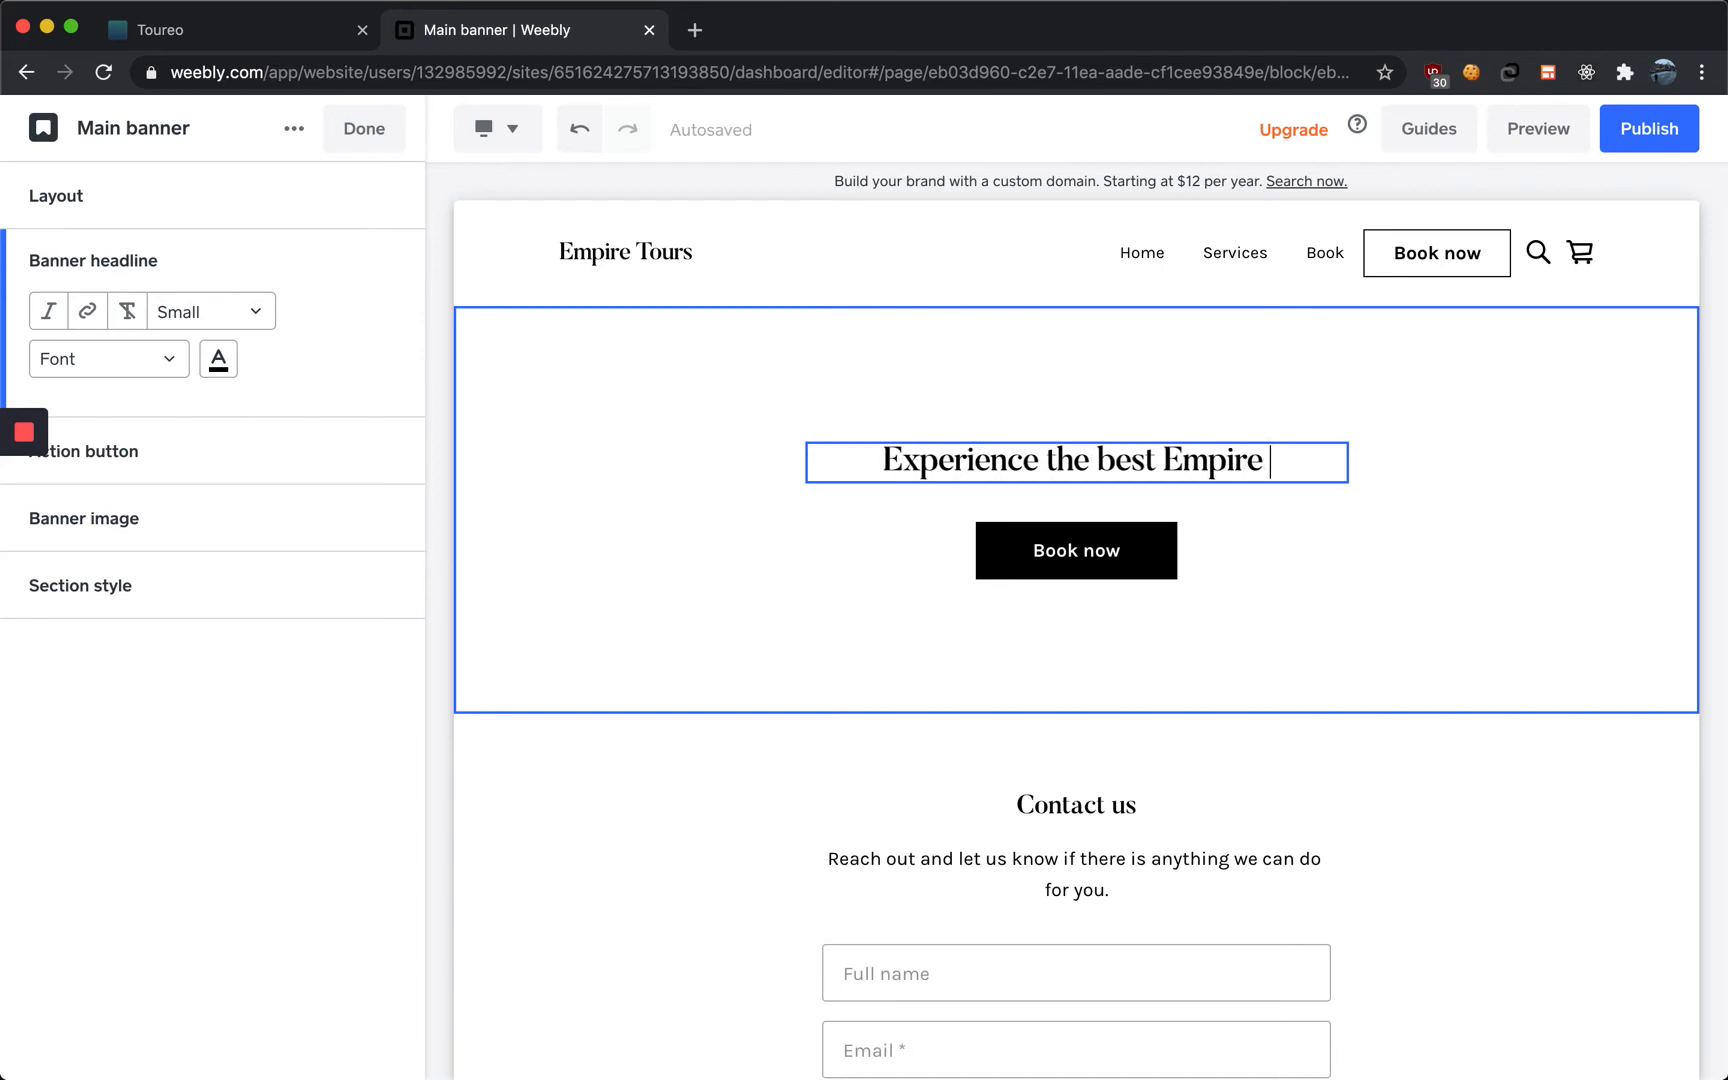
{"action": "type", "text": "State Building T"}
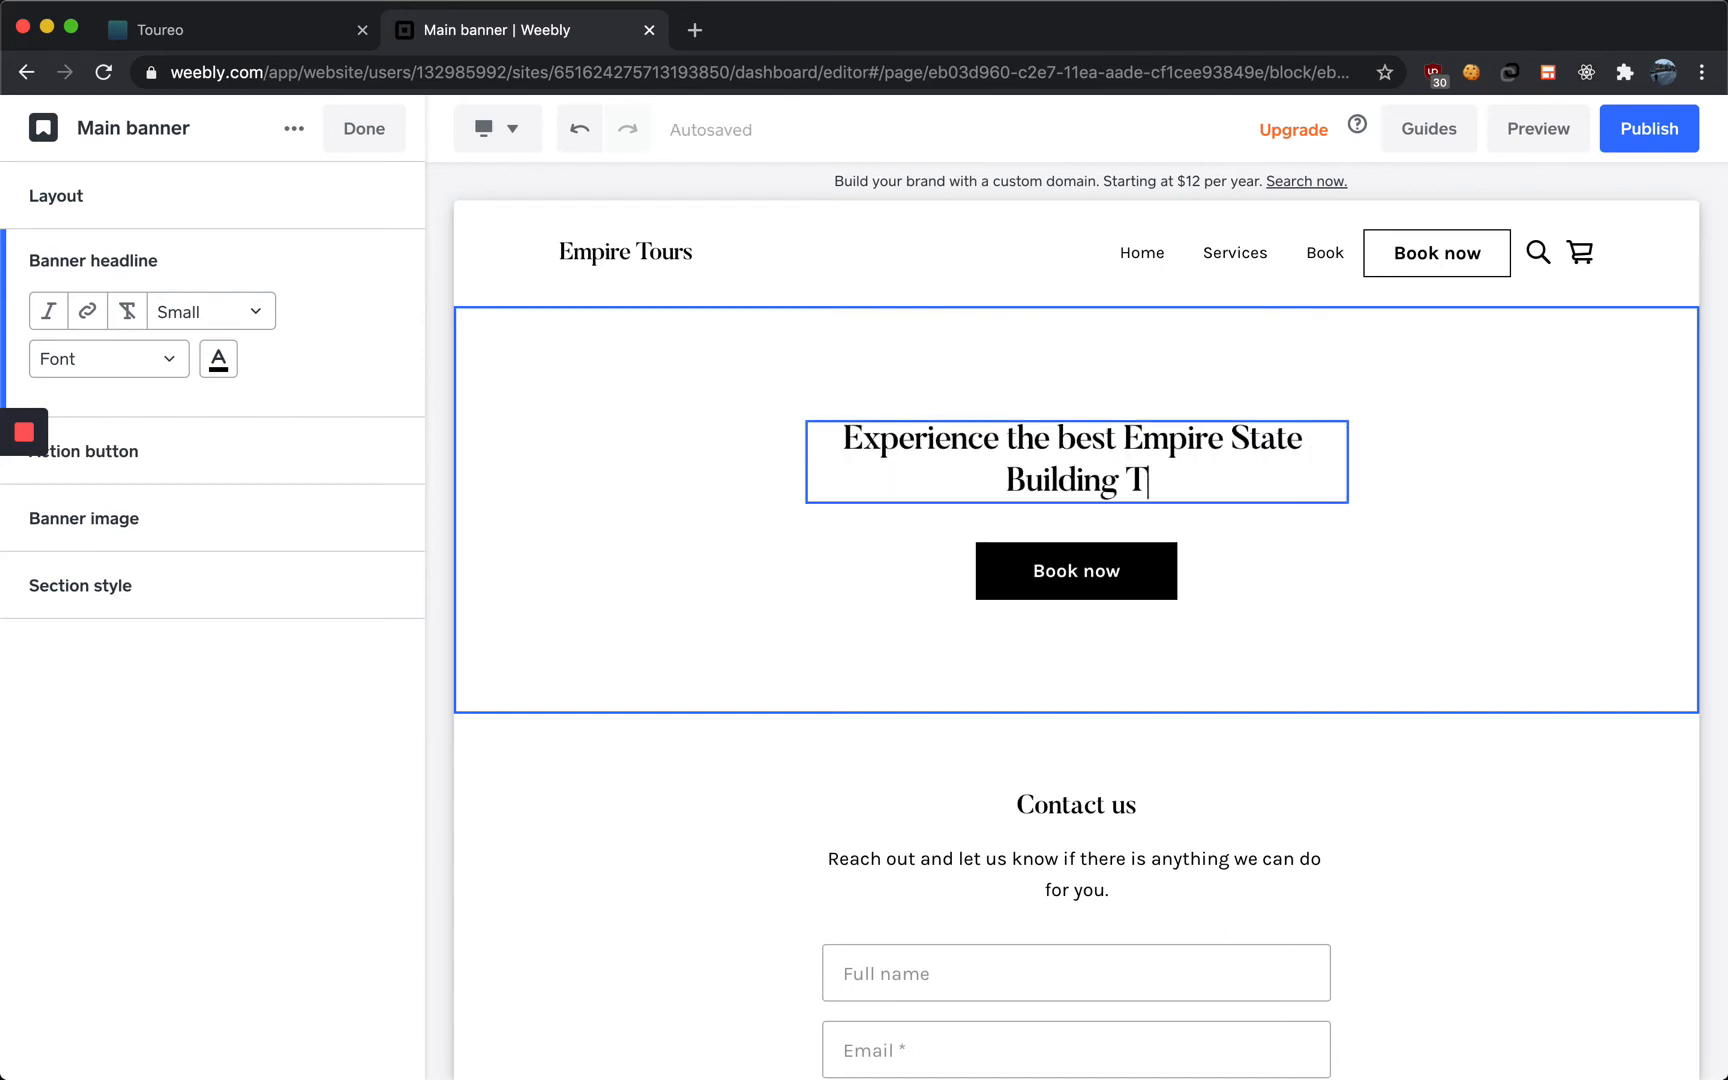
{"action": "type", "text": "ours with Empir"}
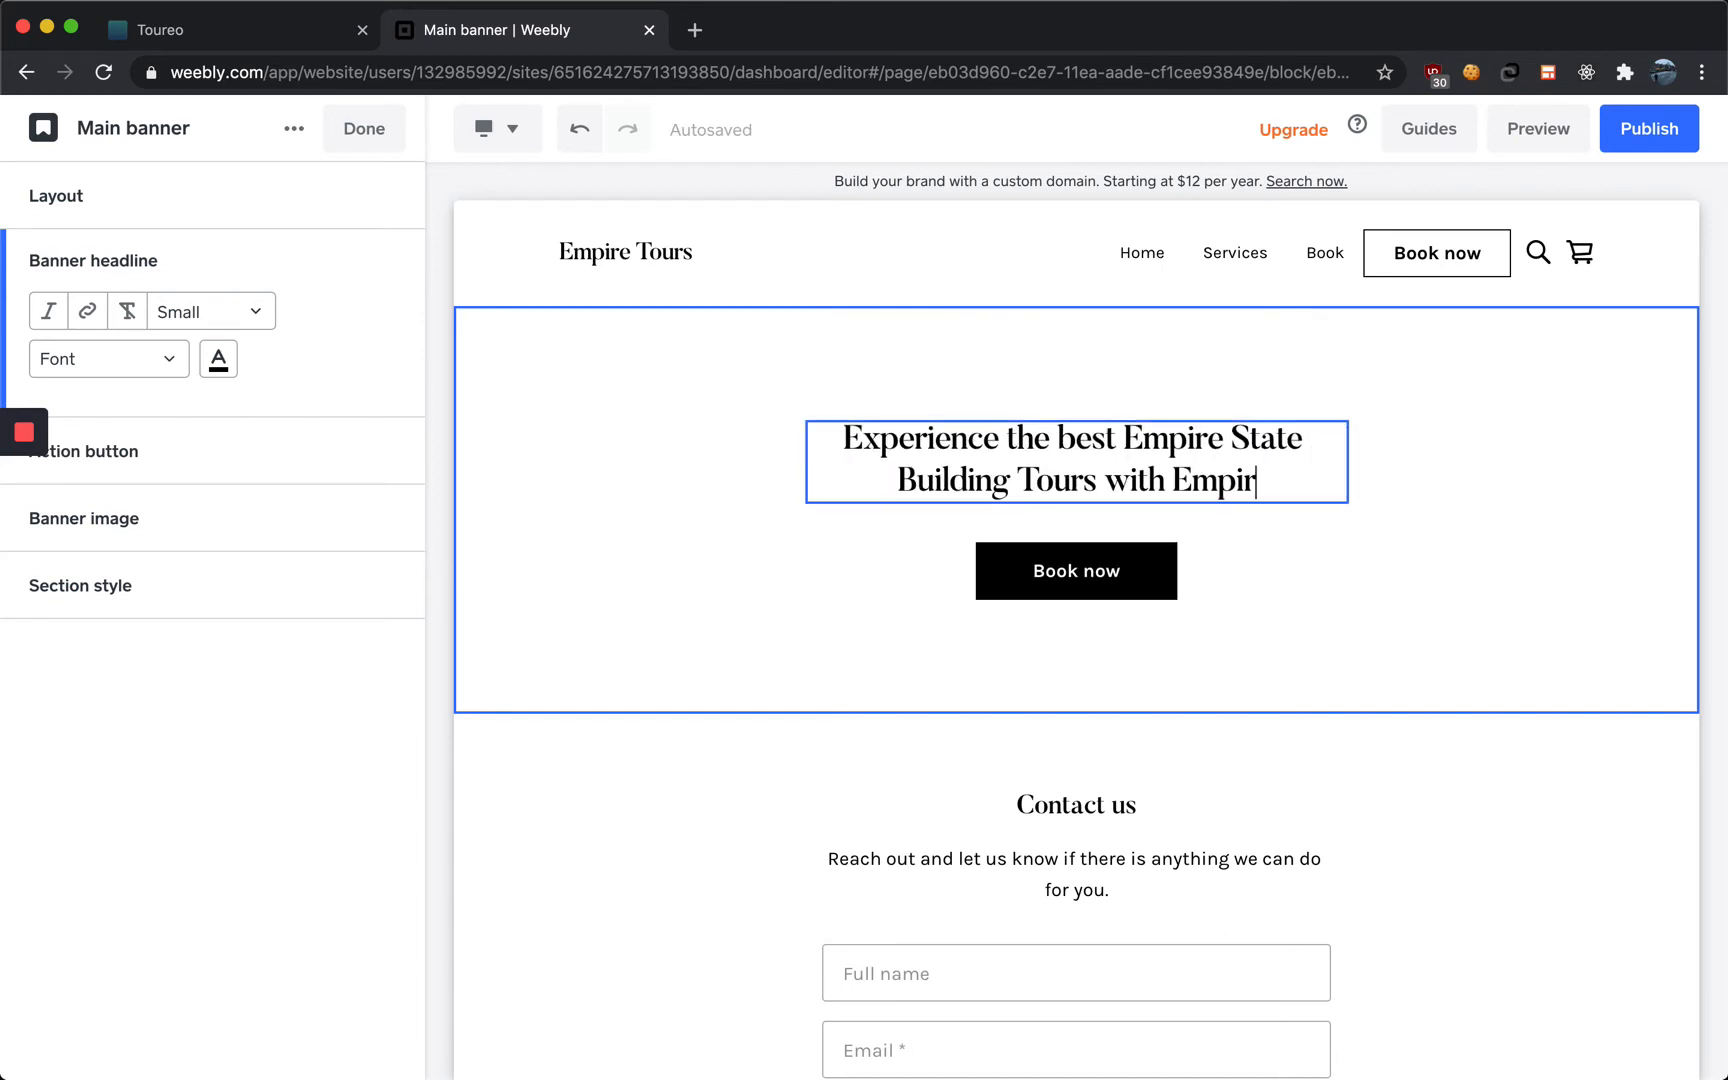
{"action": "type", "text": "e Tours!"}
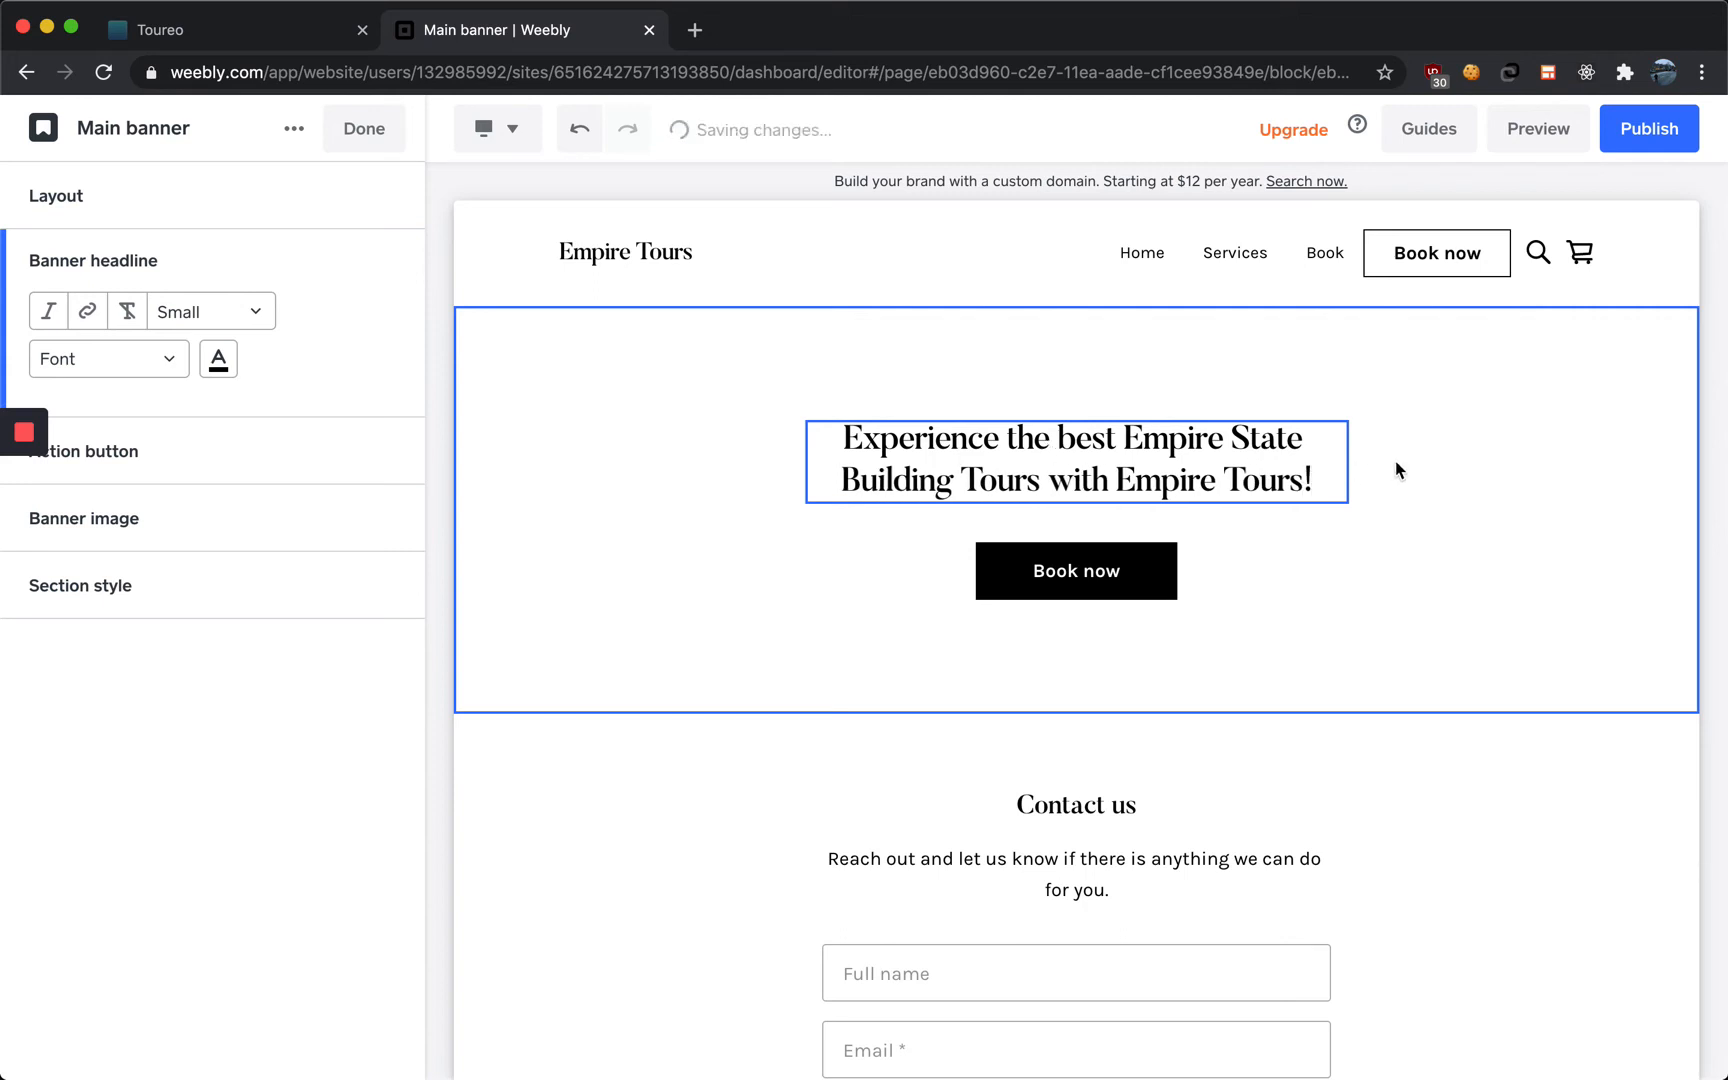
{"action": "left_click", "coordinate": [997, 585]}
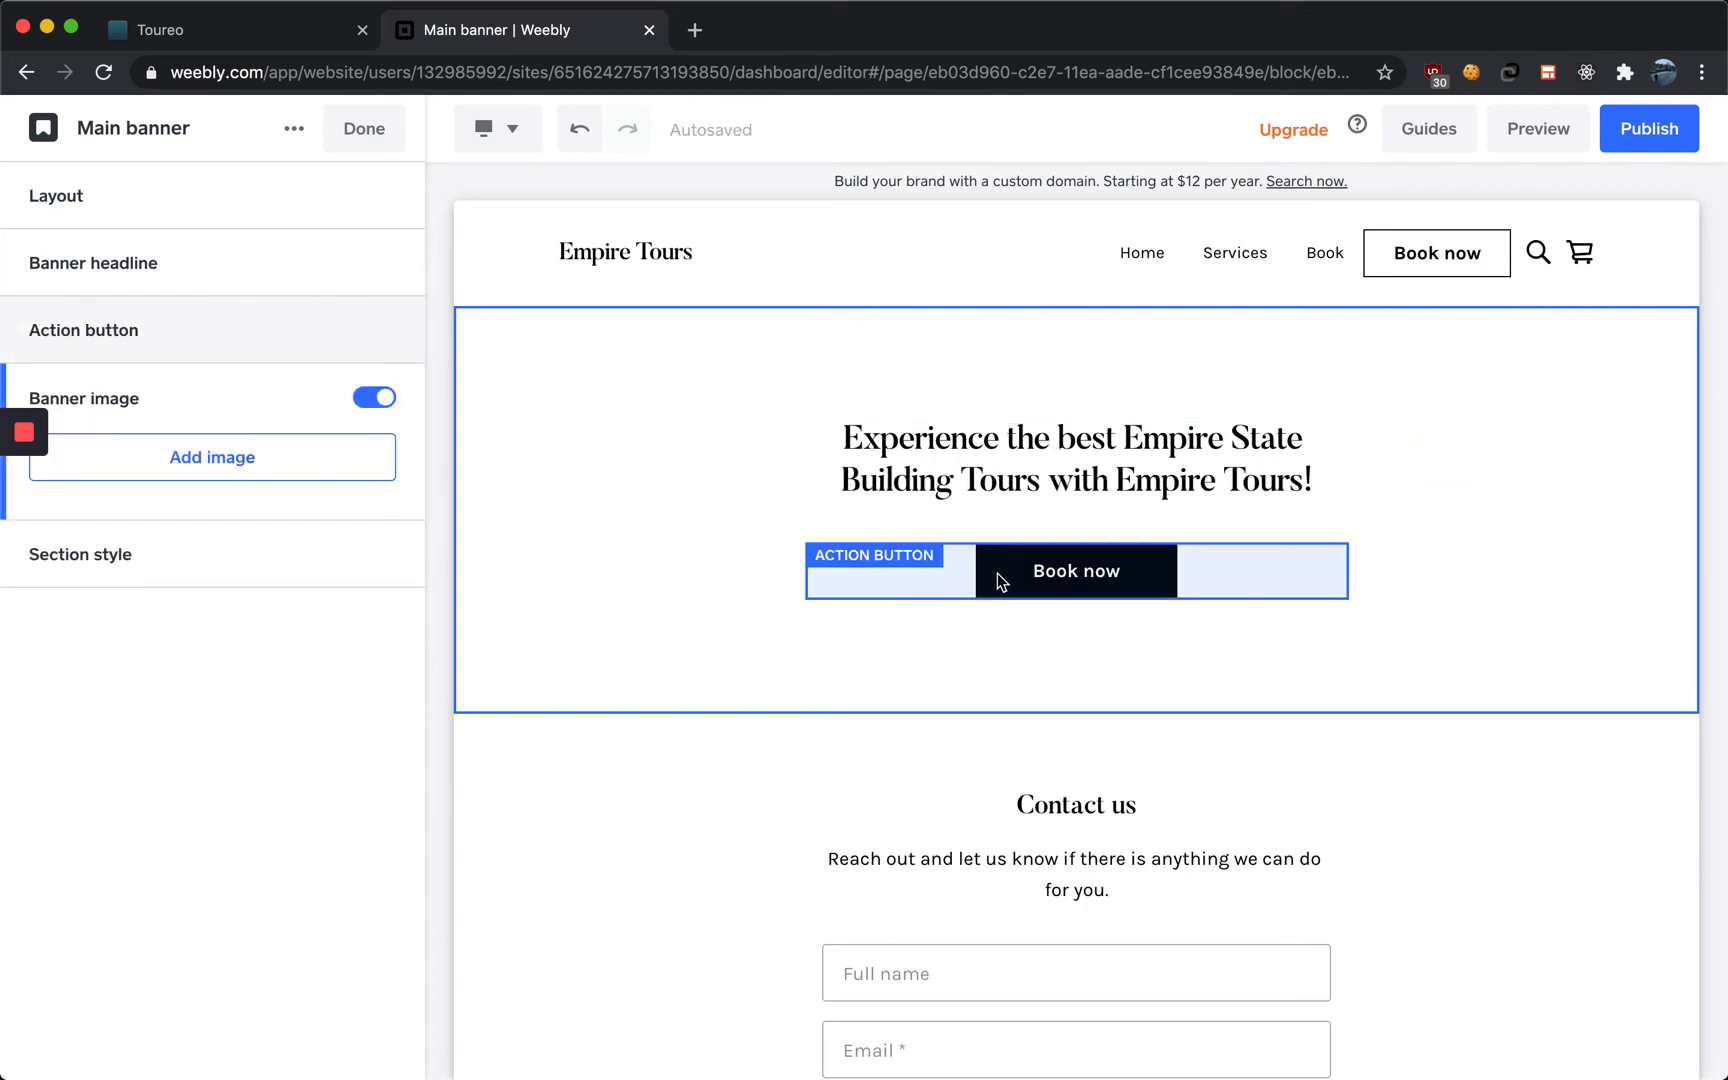
{"action": "left_click", "coordinate": [361, 142]}
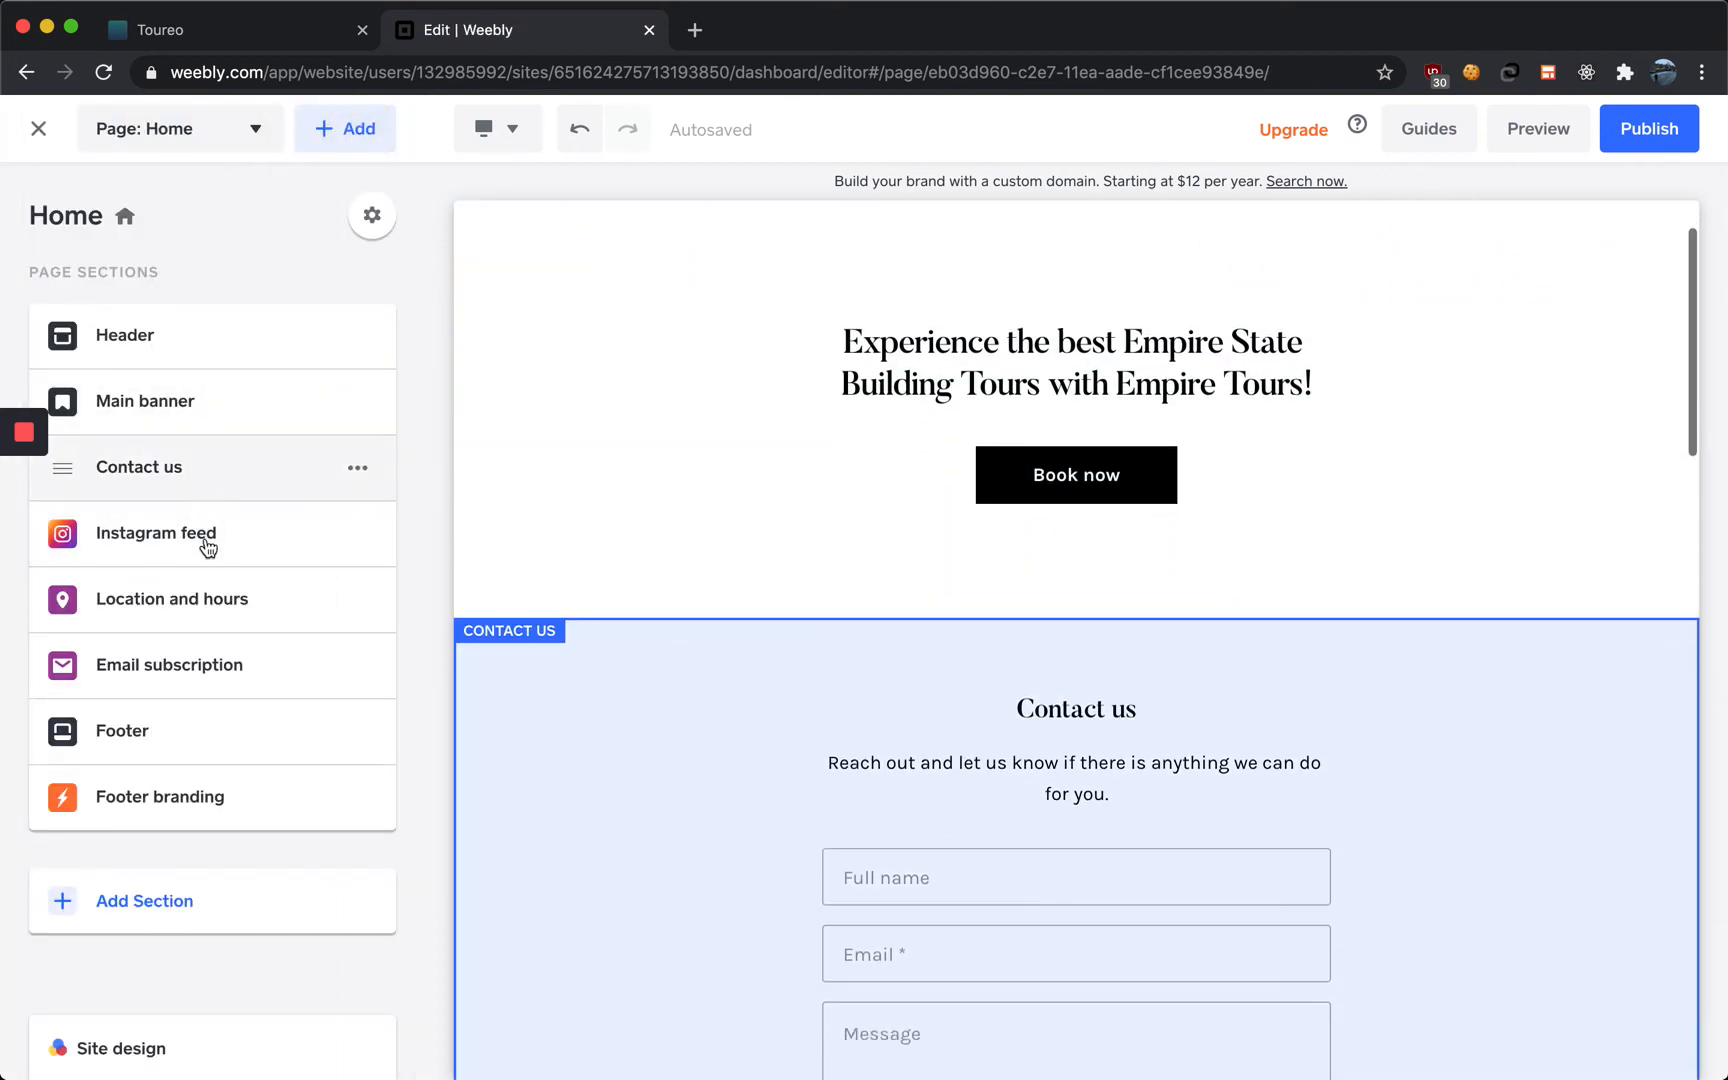
Move the Instagram feed section up so it sits directly below the main banner
{"action": "left_click", "coordinate": [203, 465]}
{"action": "left_click_drag", "start_coordinate": [203, 465], "coordinate": [201, 436]}
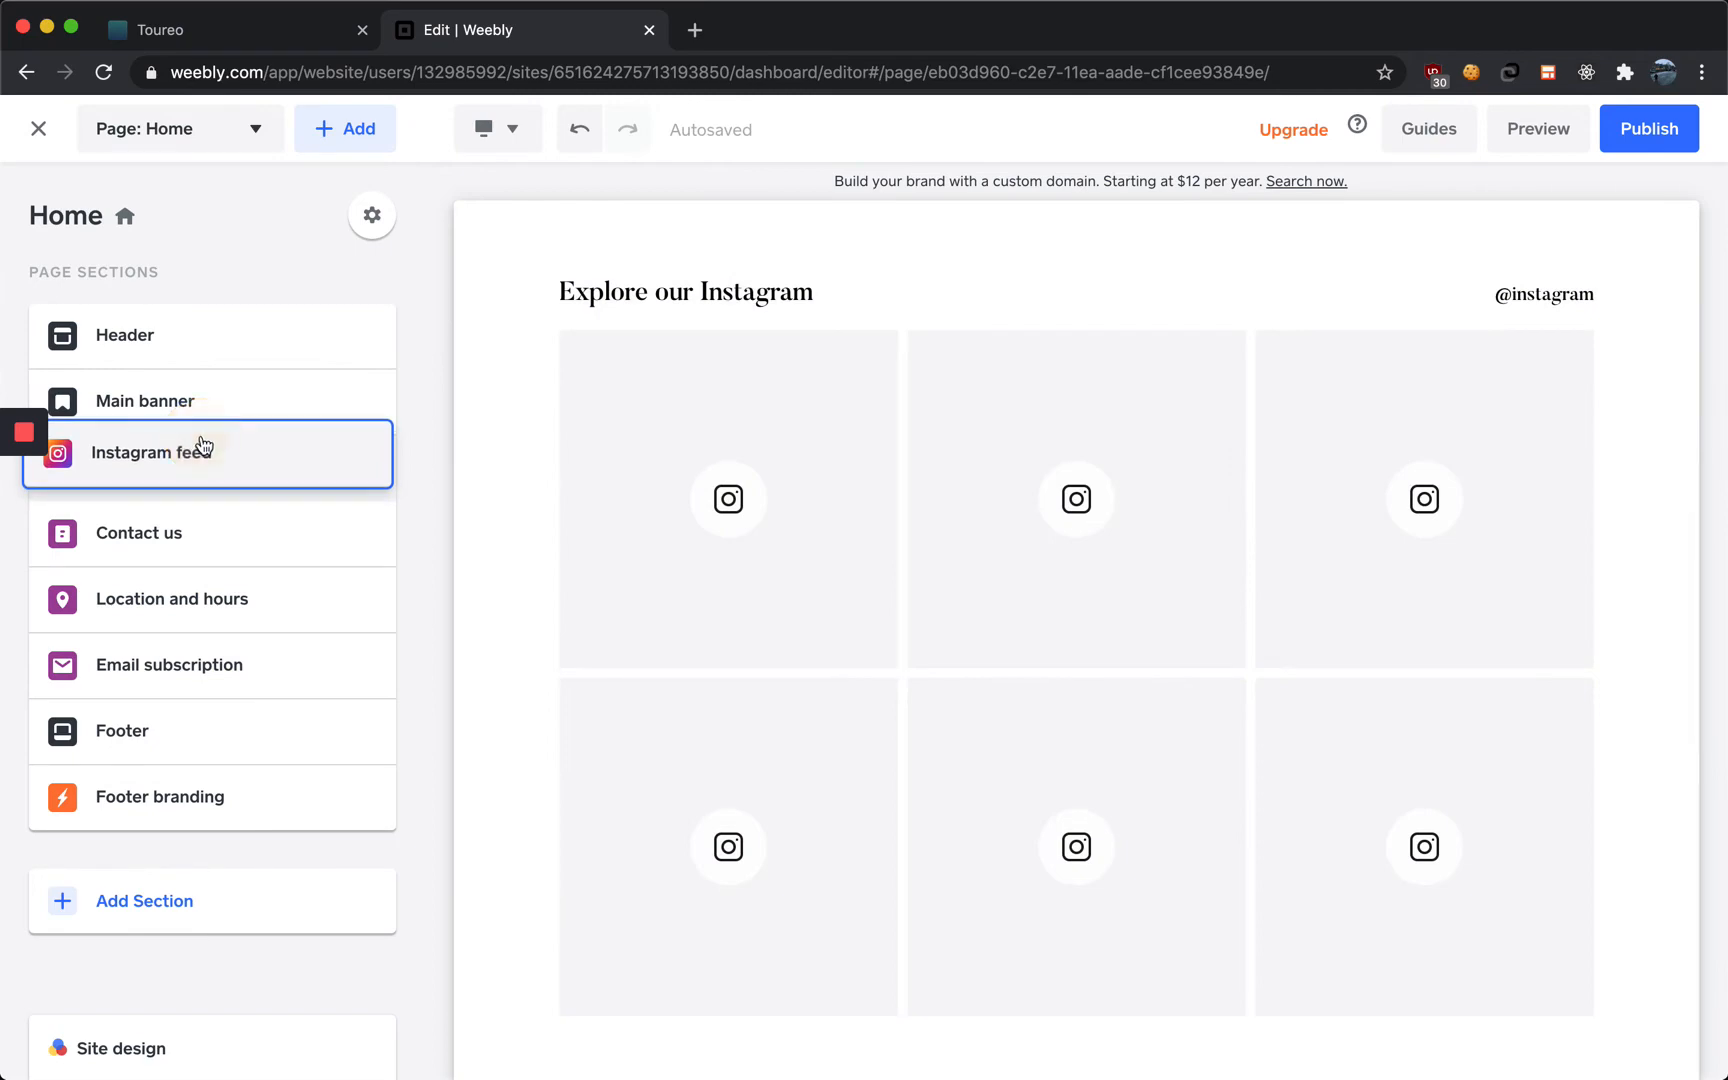
{"action": "scroll", "coordinate": [808, 625], "scroll_direction": "up", "scroll_amount": 3}
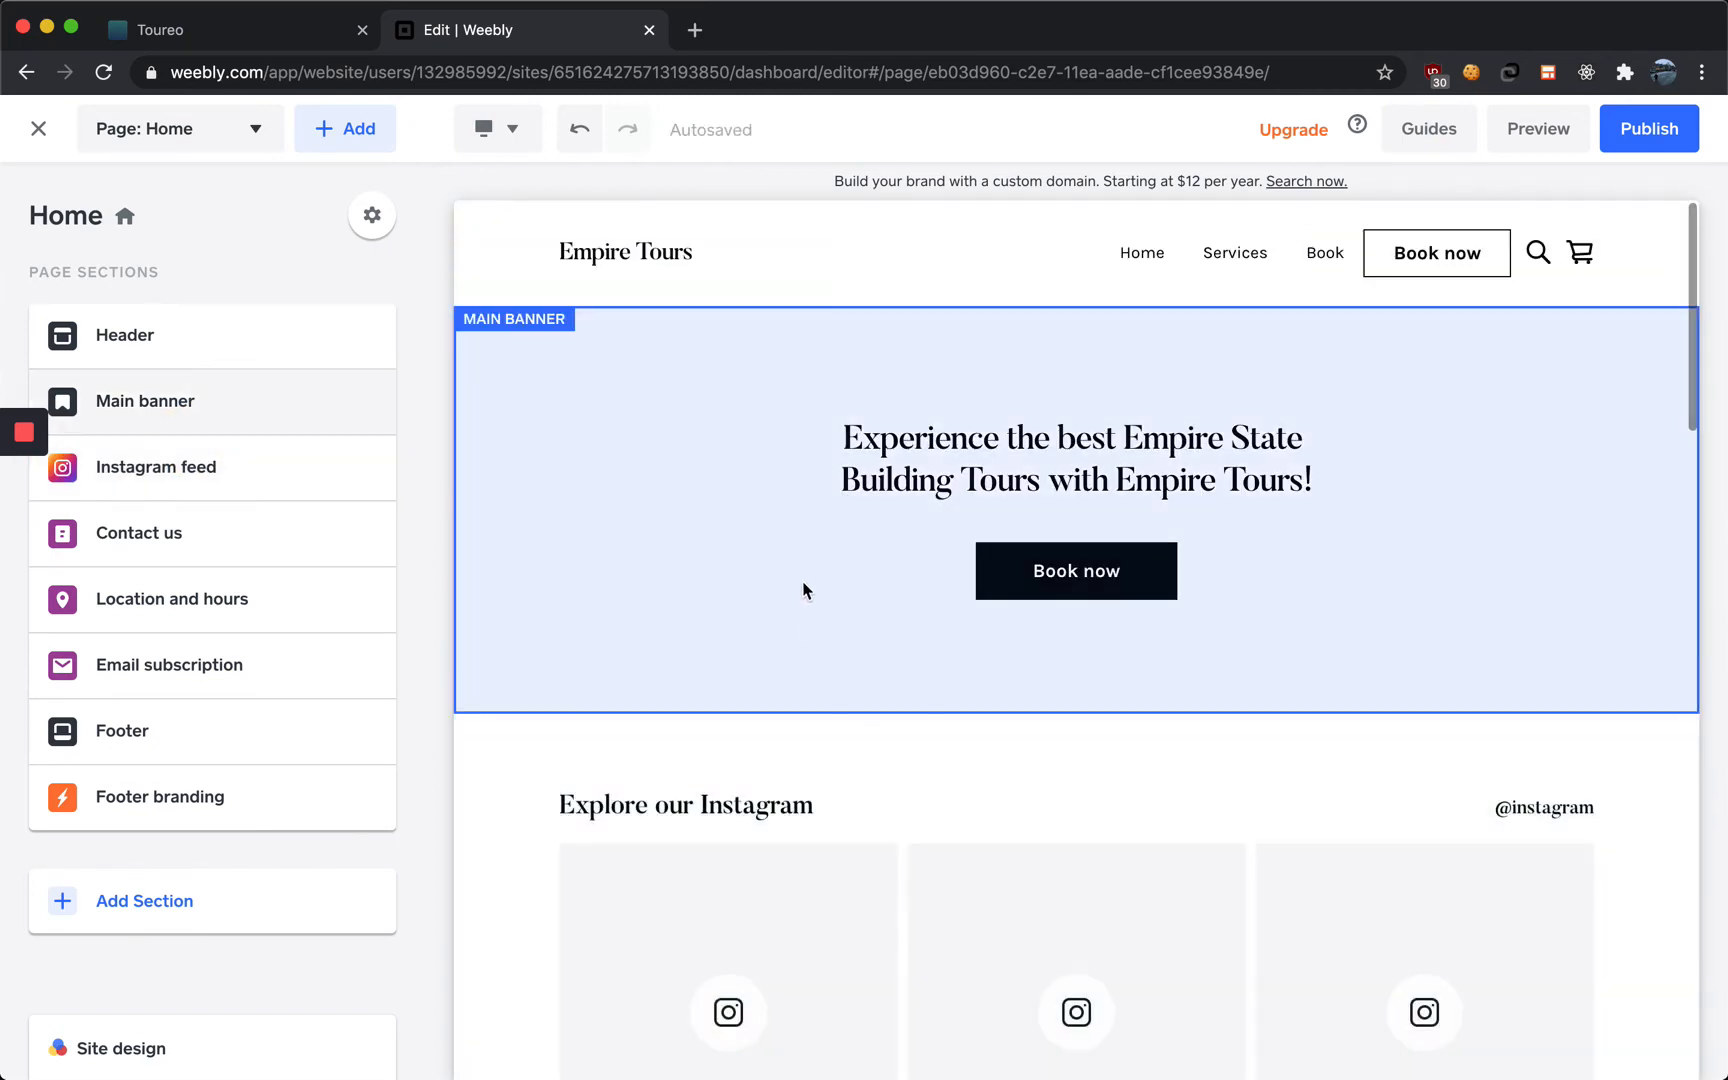
{"action": "scroll", "coordinate": [812, 625], "scroll_direction": "down", "scroll_amount": 1}
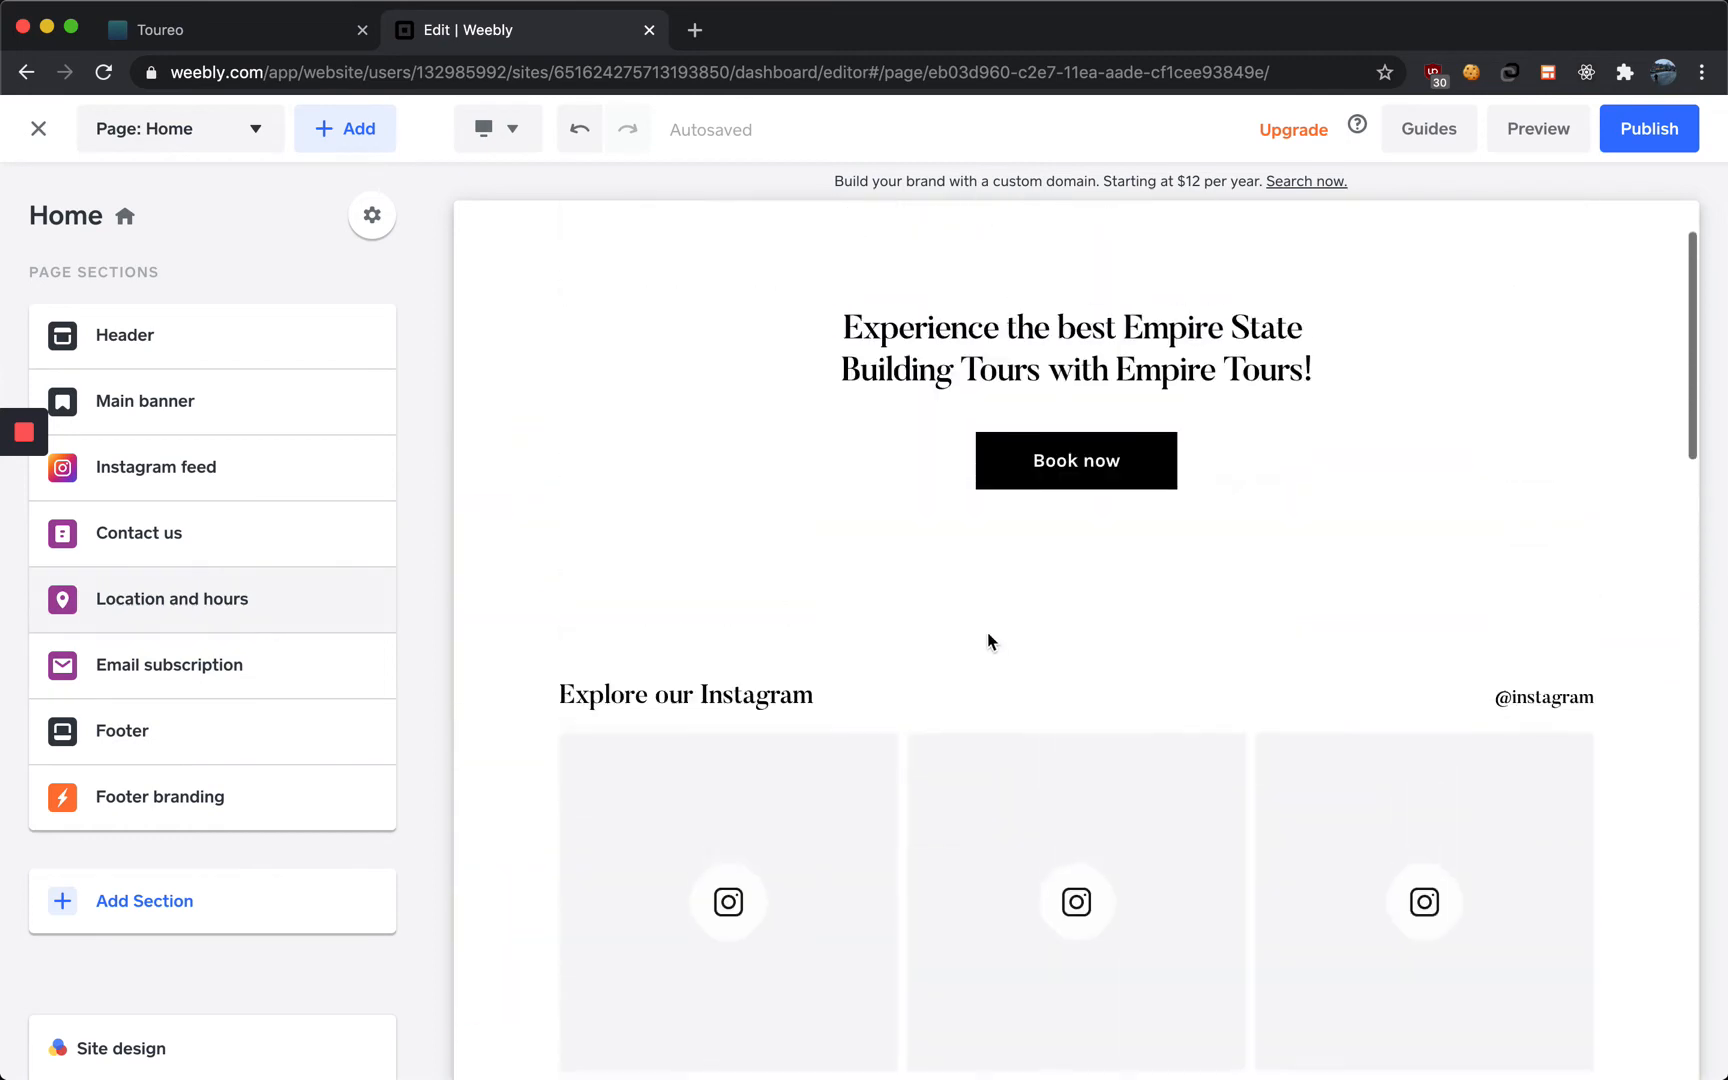
{"action": "scroll", "coordinate": [989, 641], "scroll_direction": "up", "scroll_amount": 2}
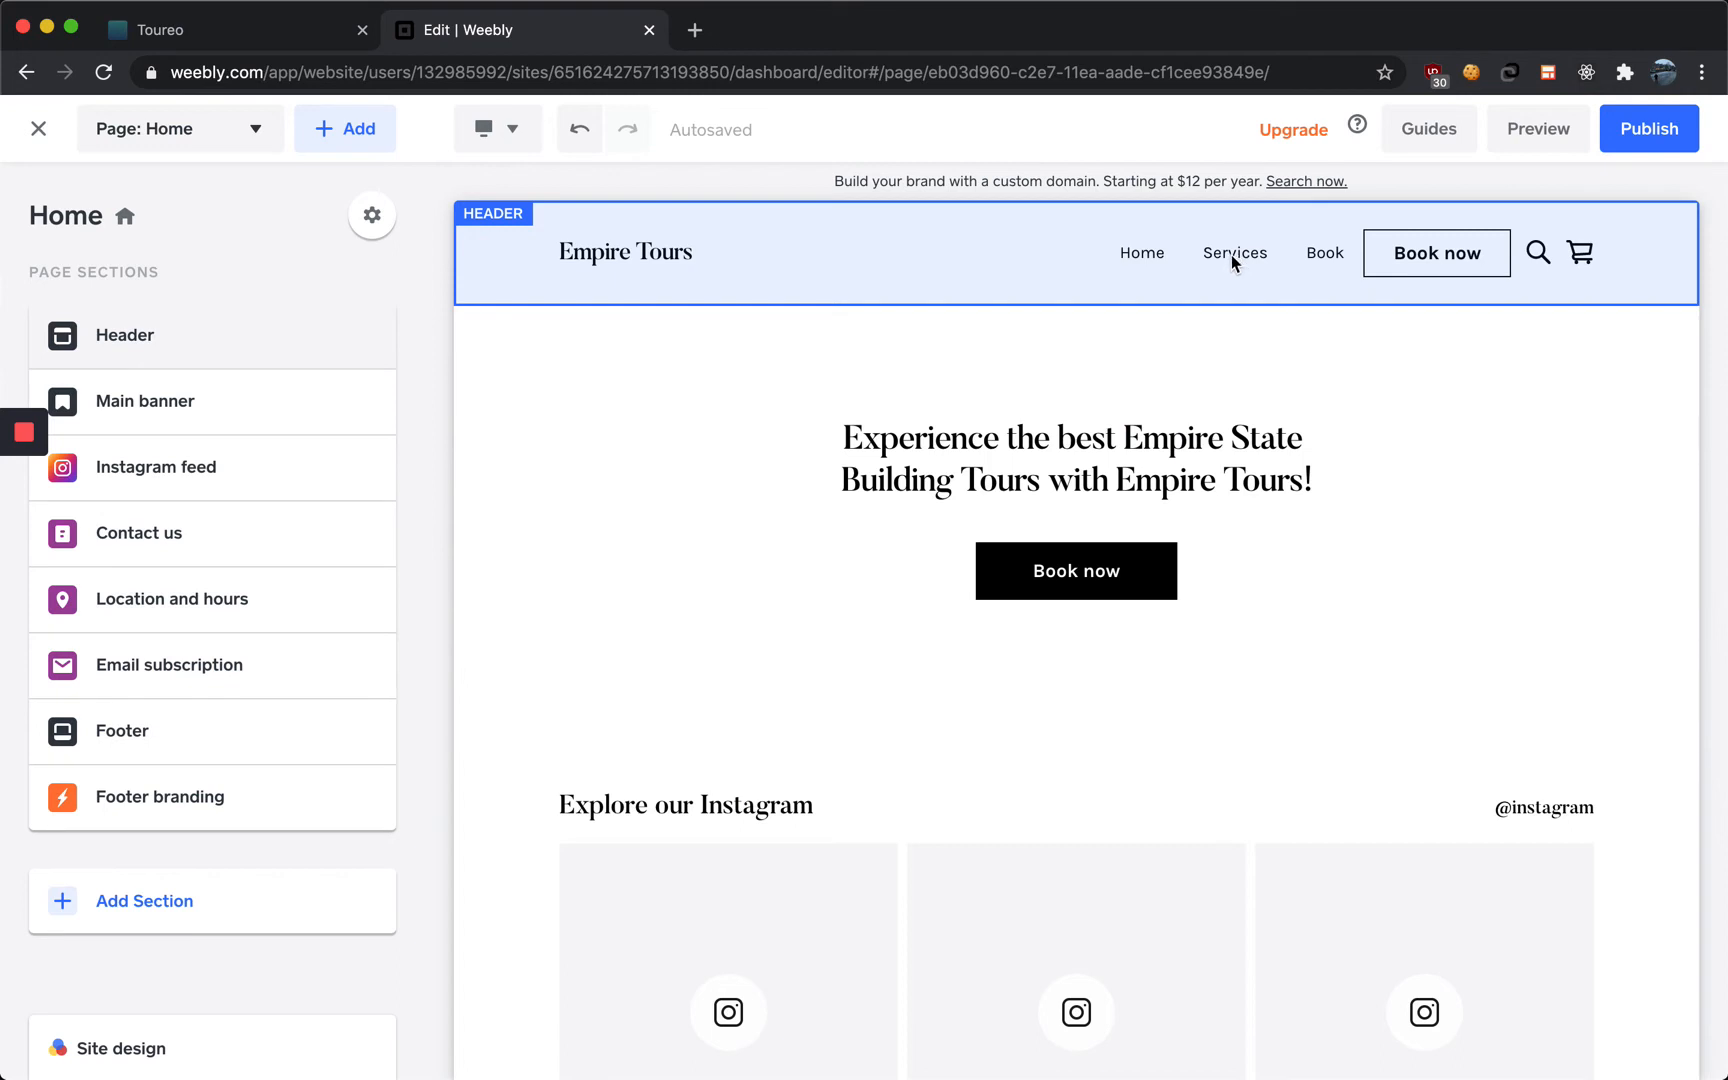
{"action": "mouse_move", "coordinate": [3, 560]}
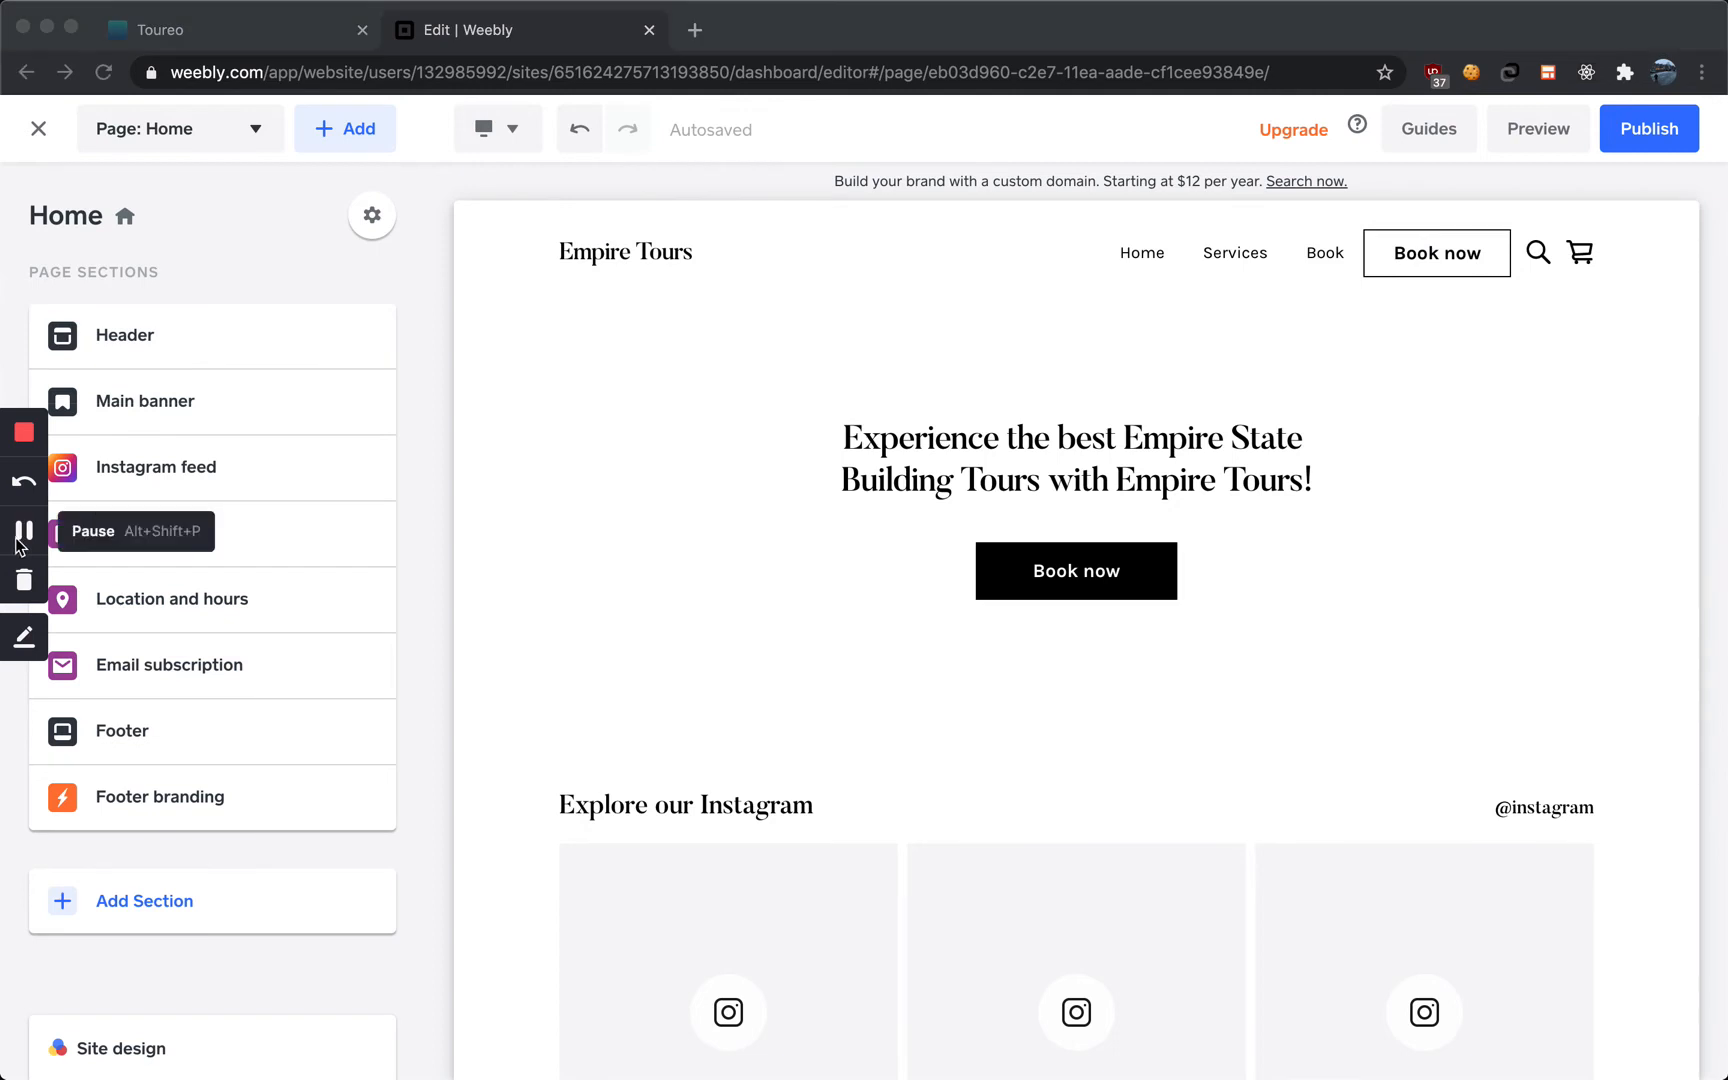
Rename the header's Services navigation link to "Explore Our Tours"
{"action": "left_click", "coordinate": [1226, 257]}
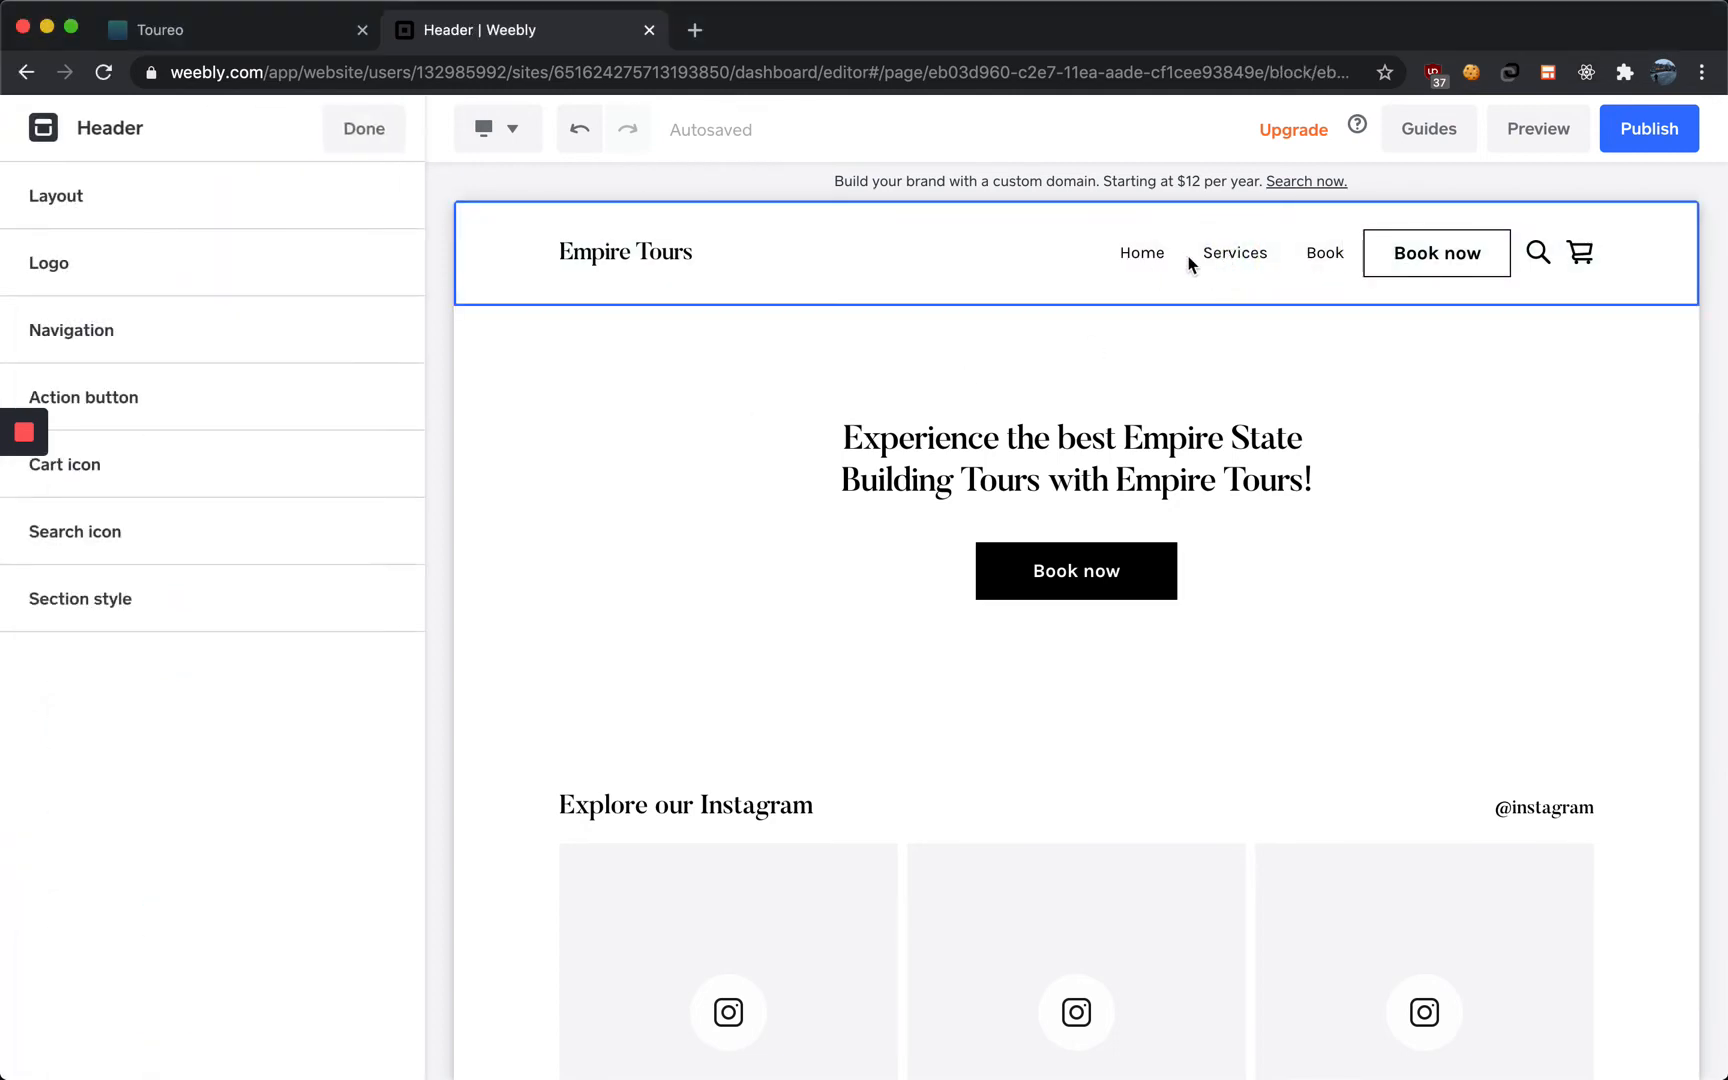
{"action": "left_click", "coordinate": [1190, 263]}
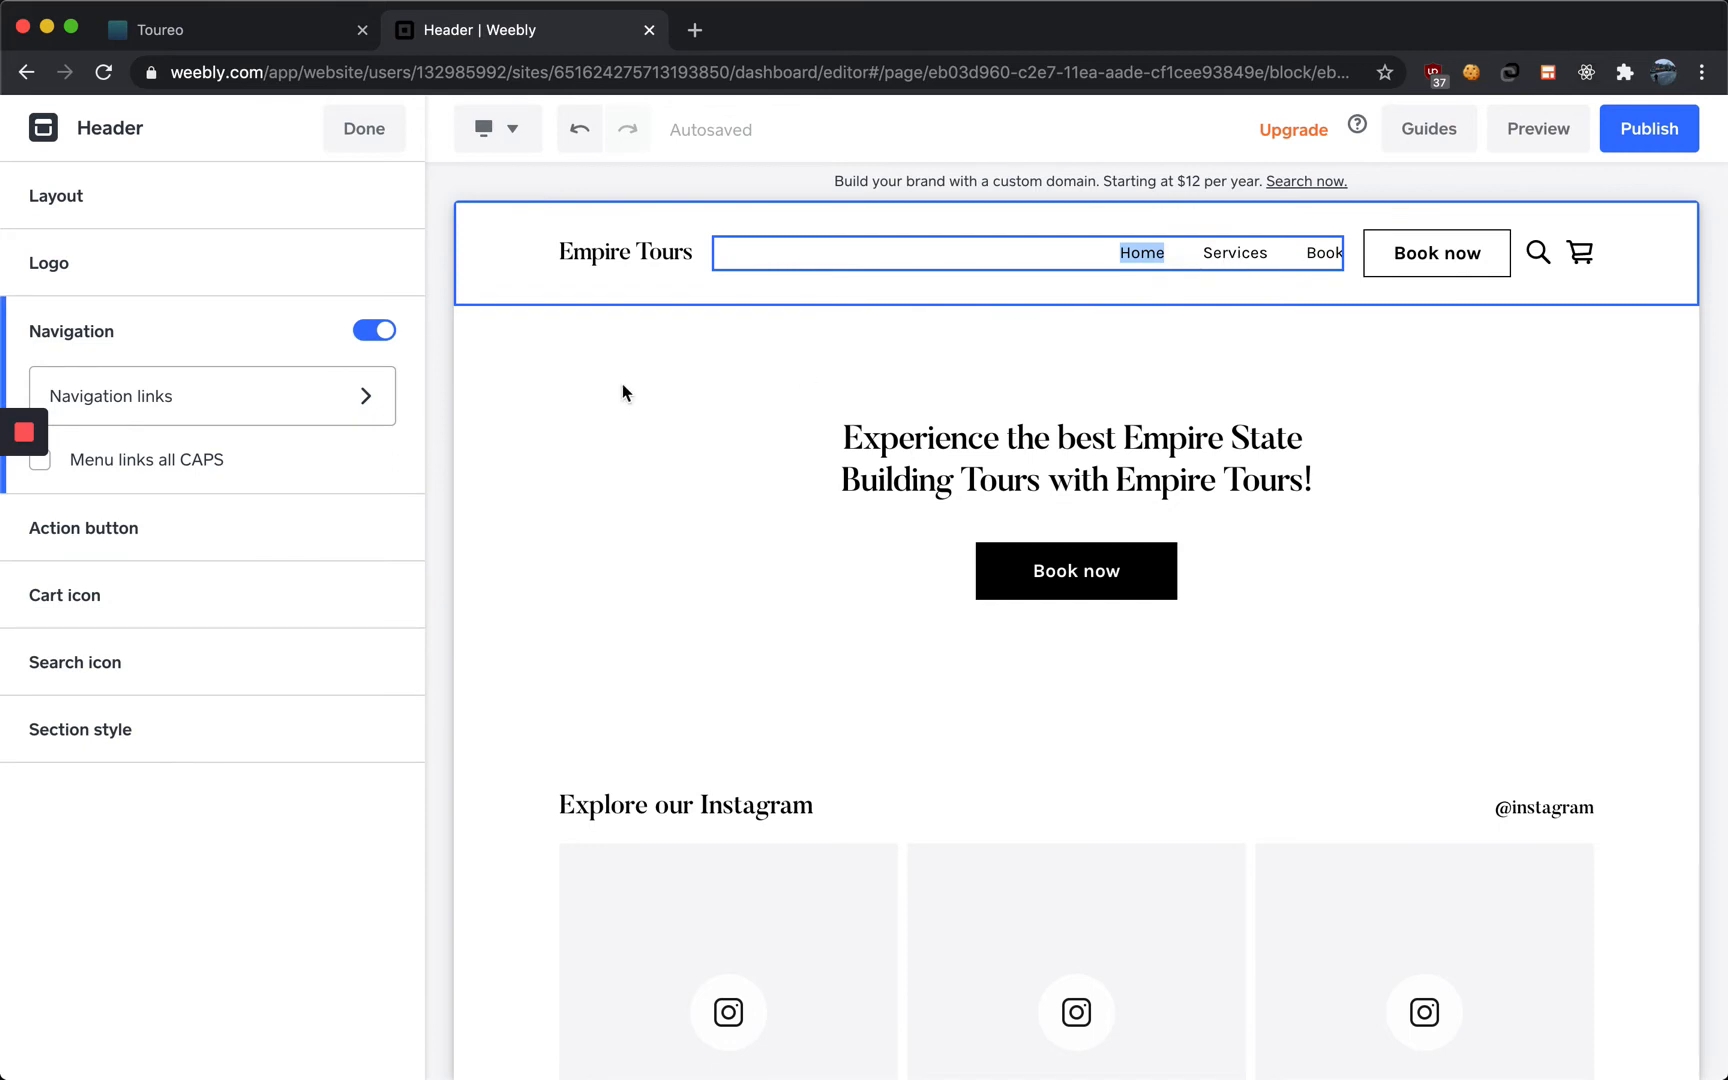
{"action": "left_click", "coordinate": [363, 128]}
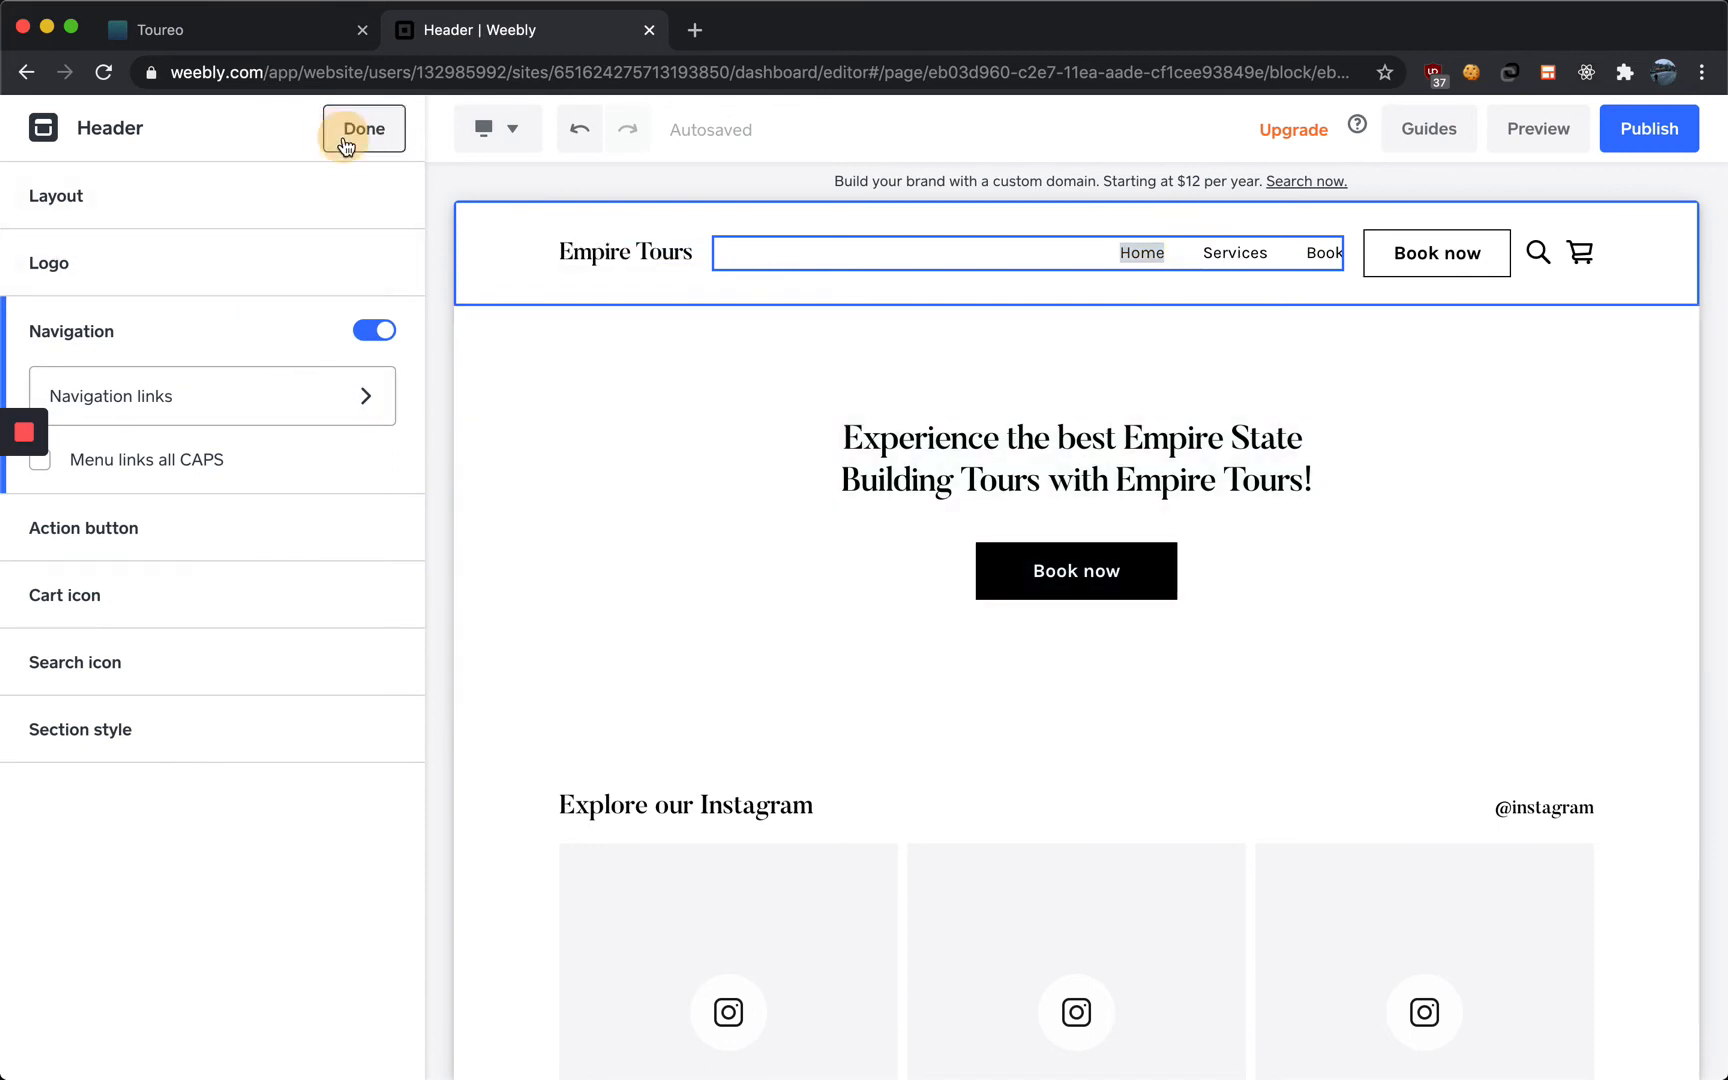
{"action": "left_click", "coordinate": [189, 340]}
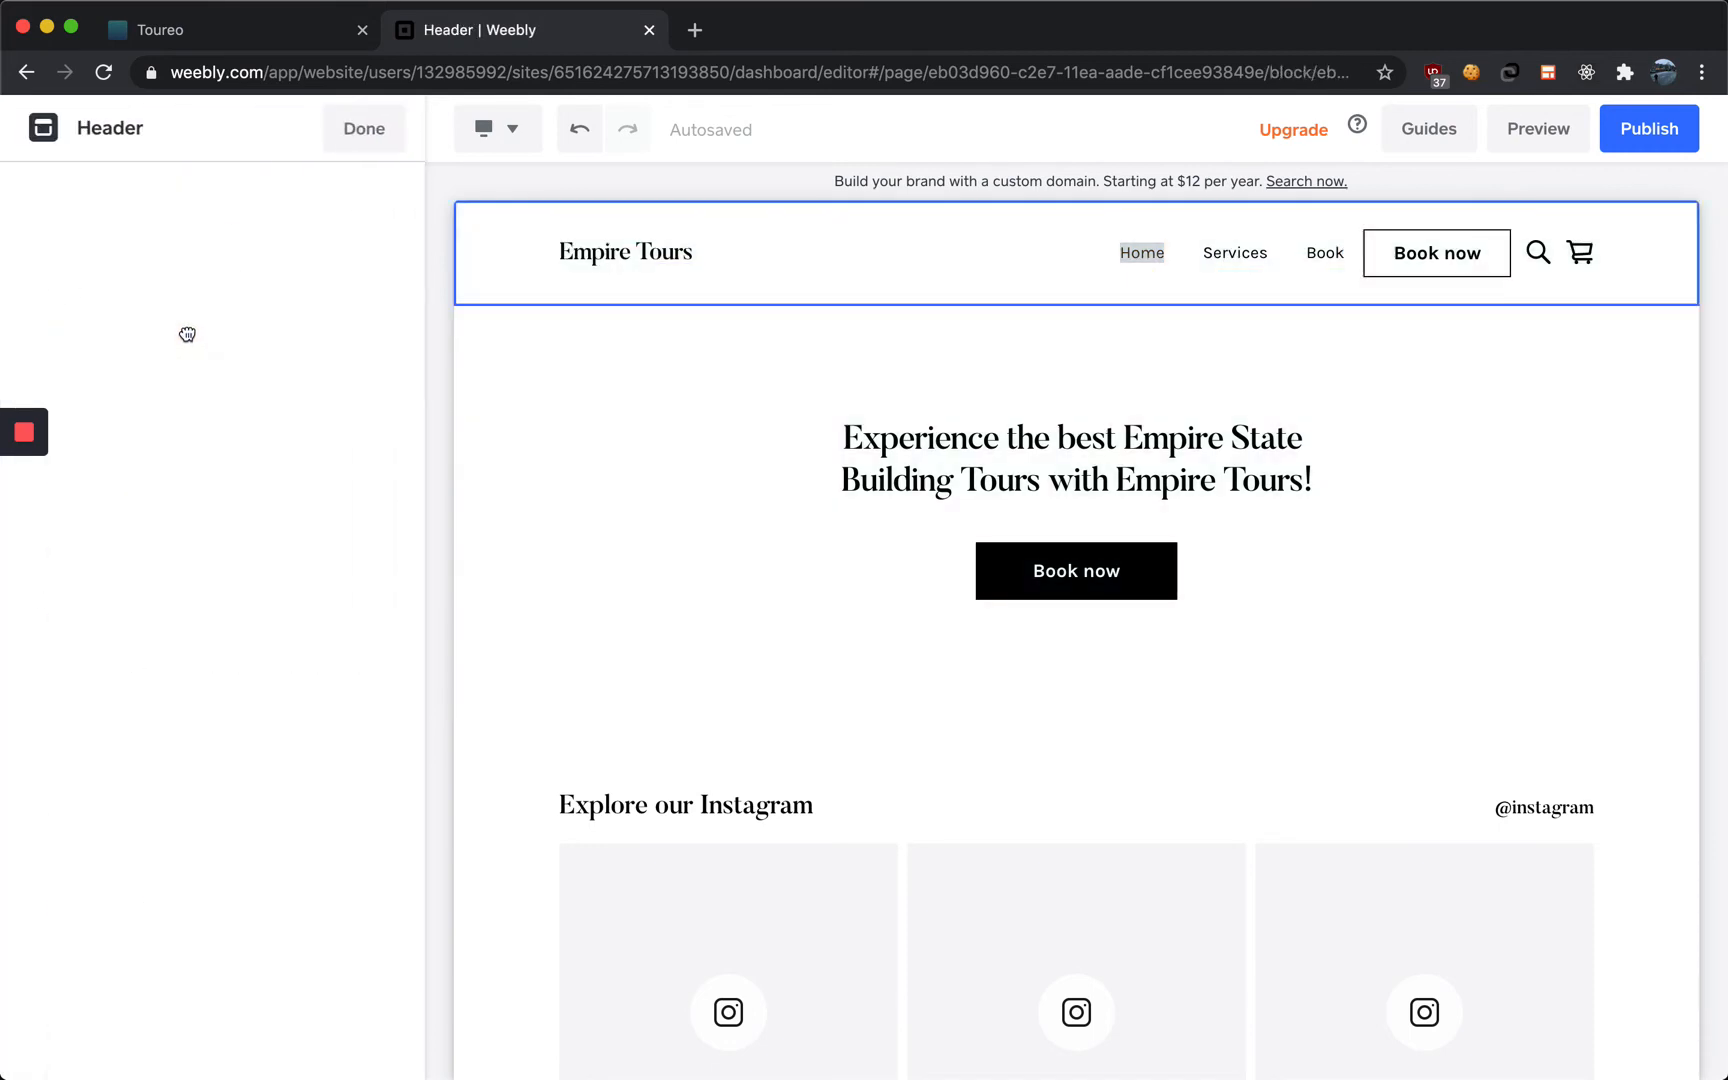
{"action": "left_click", "coordinate": [165, 338]}
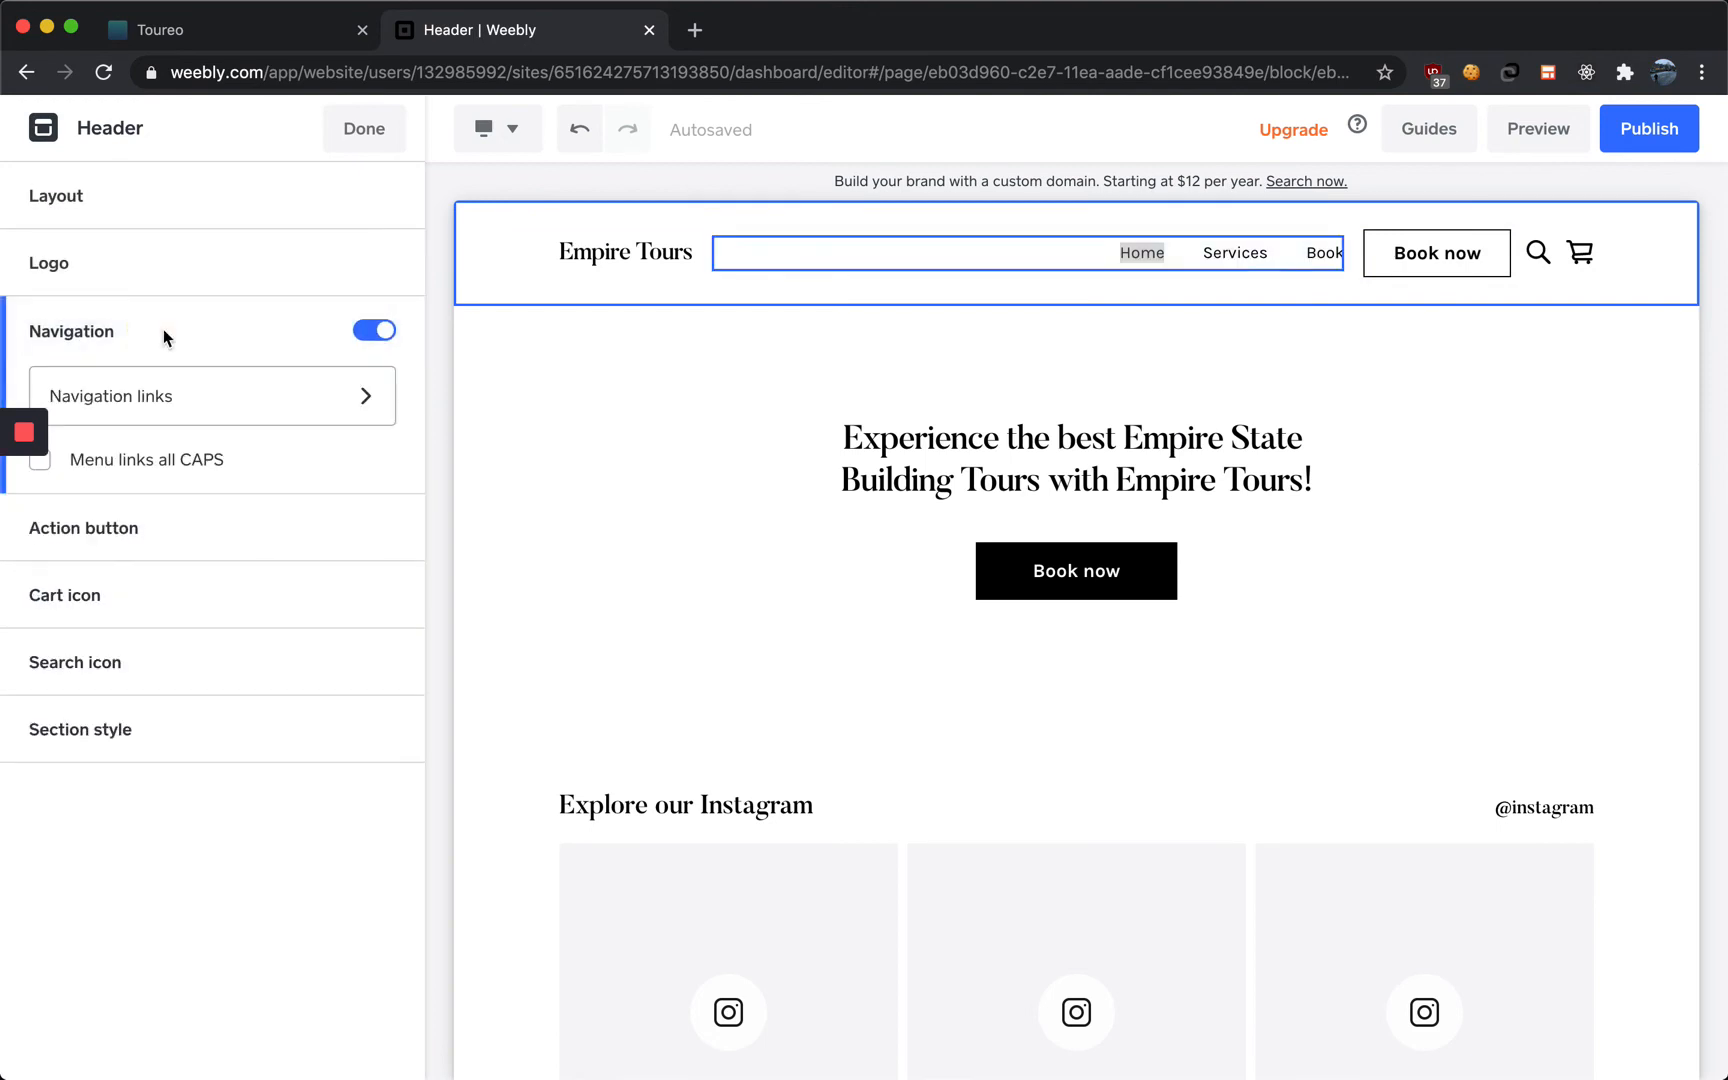
{"action": "left_click", "coordinate": [178, 394]}
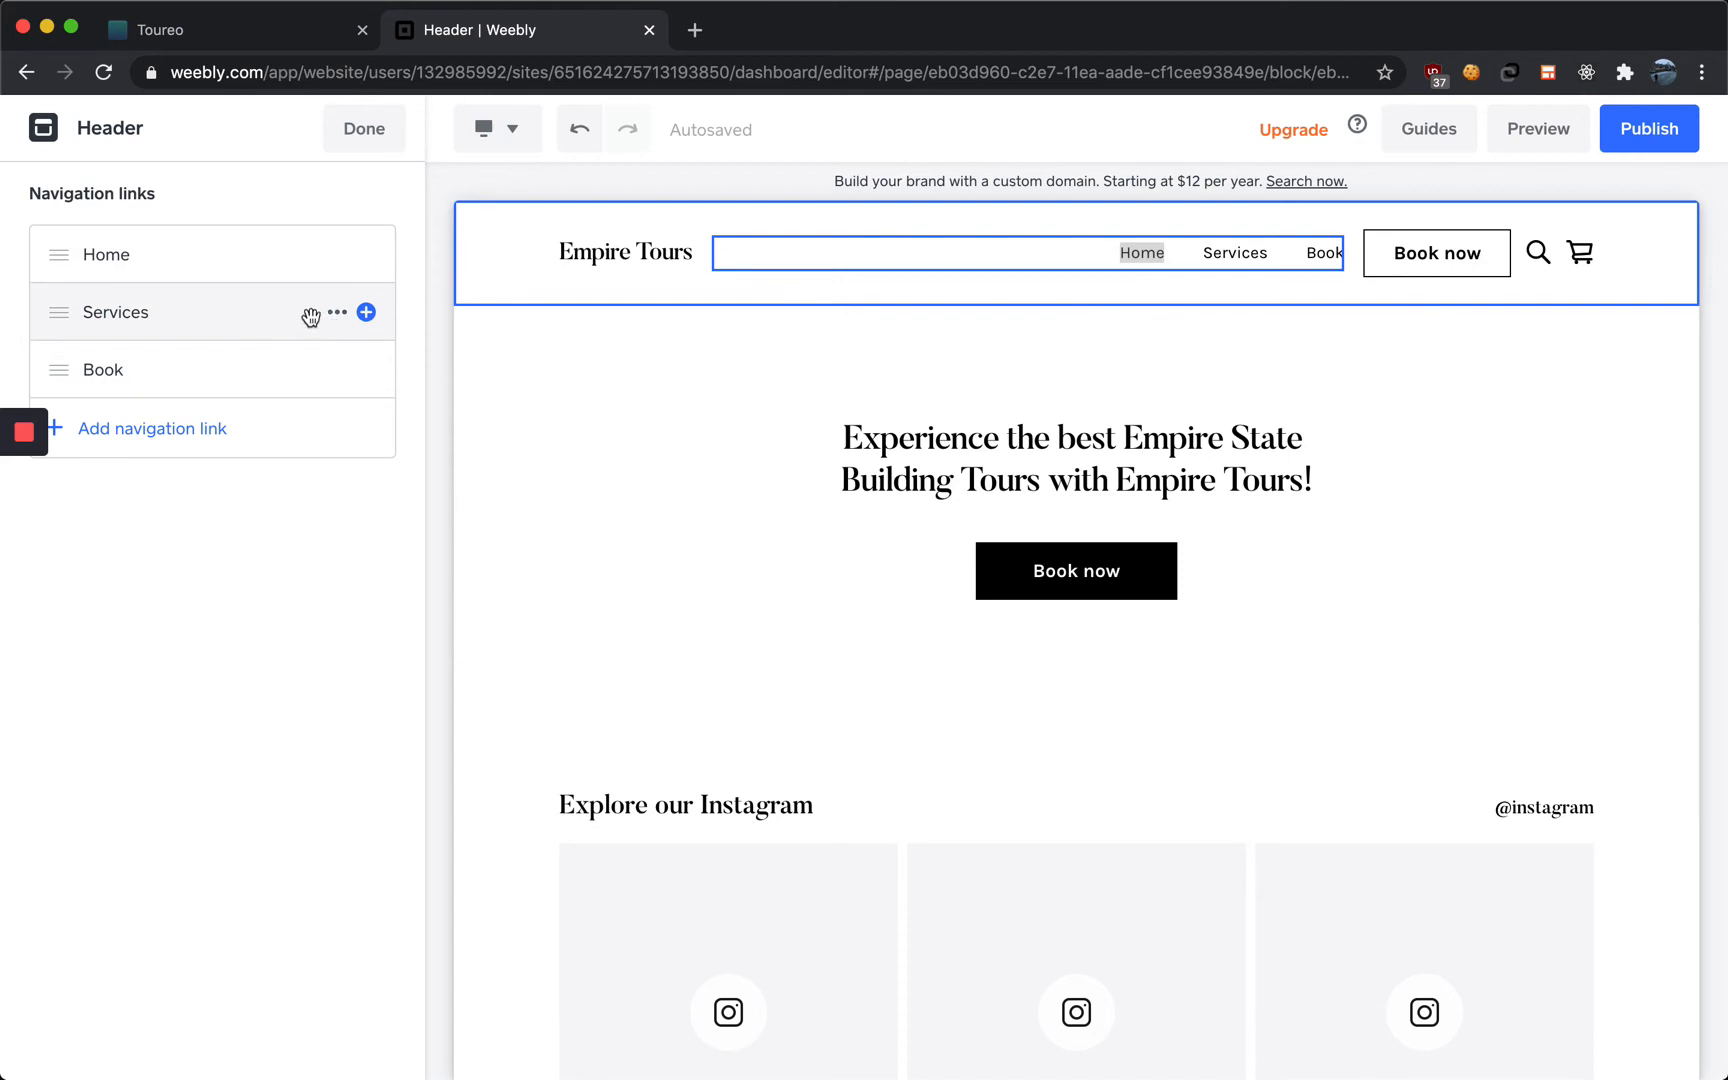
{"action": "left_click", "coordinate": [335, 314]}
{"action": "left_click", "coordinate": [374, 365]}
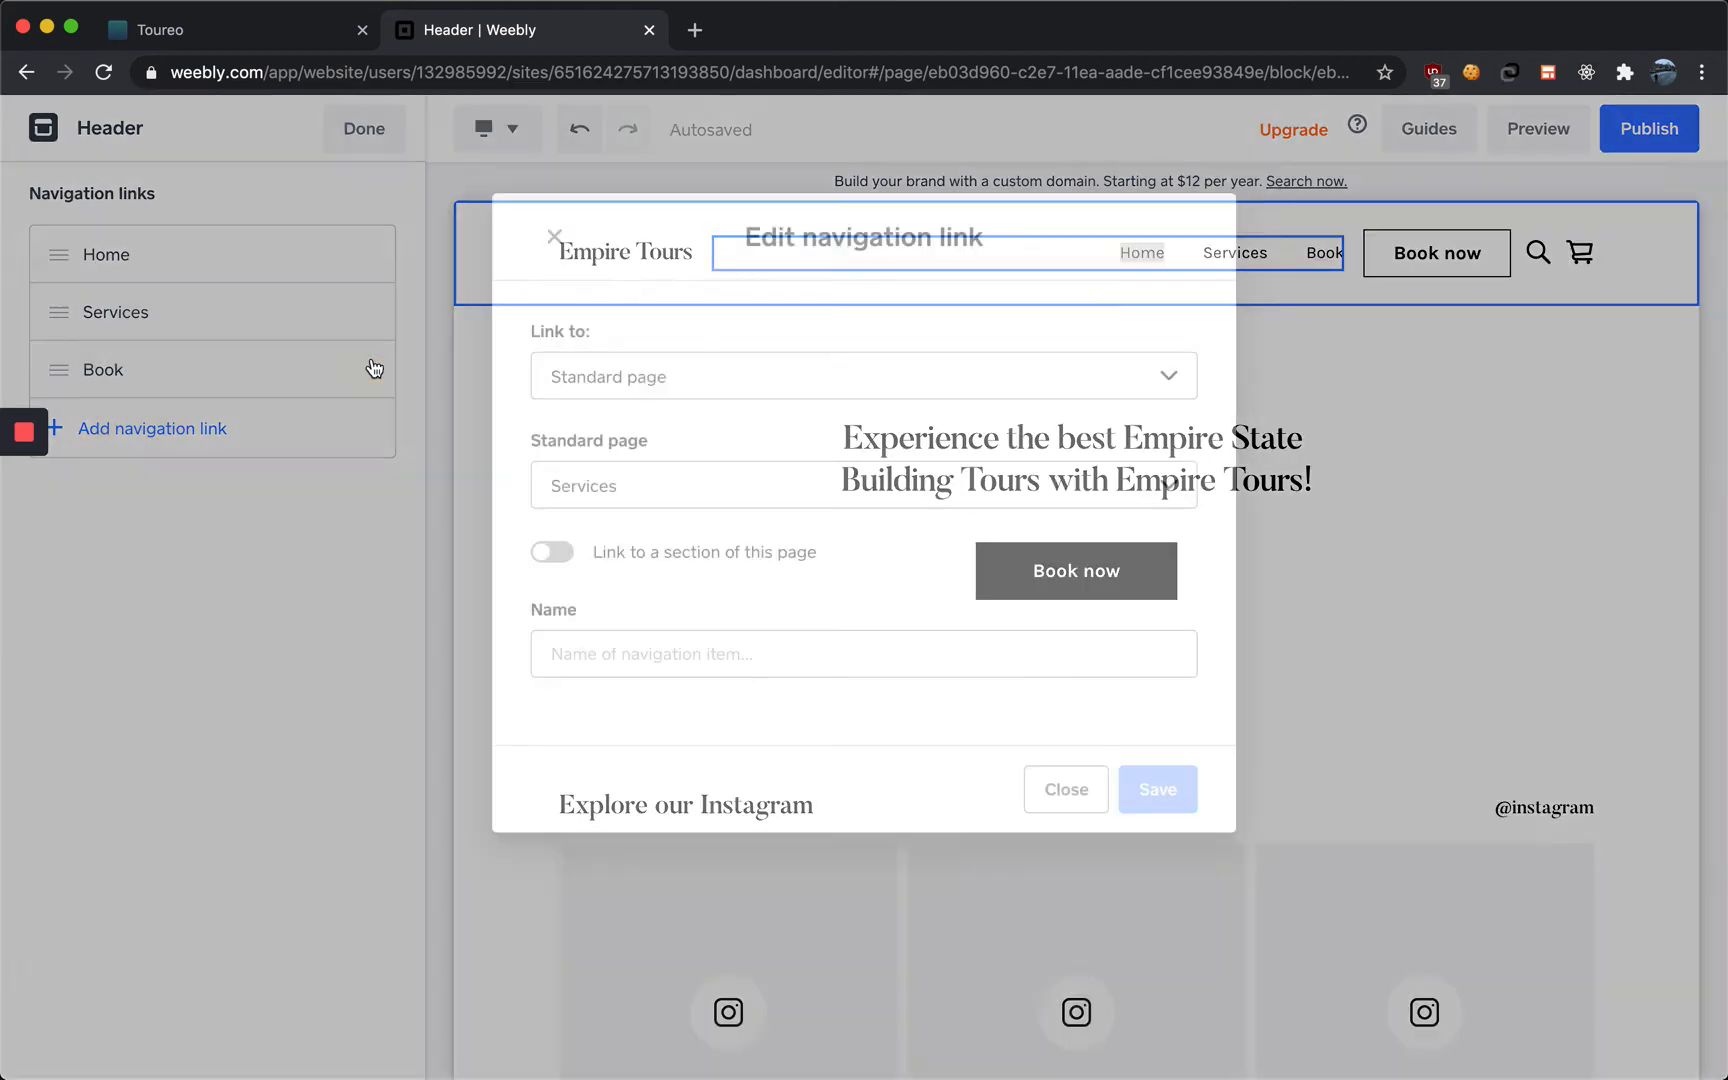
{"action": "left_click", "coordinate": [607, 655]}
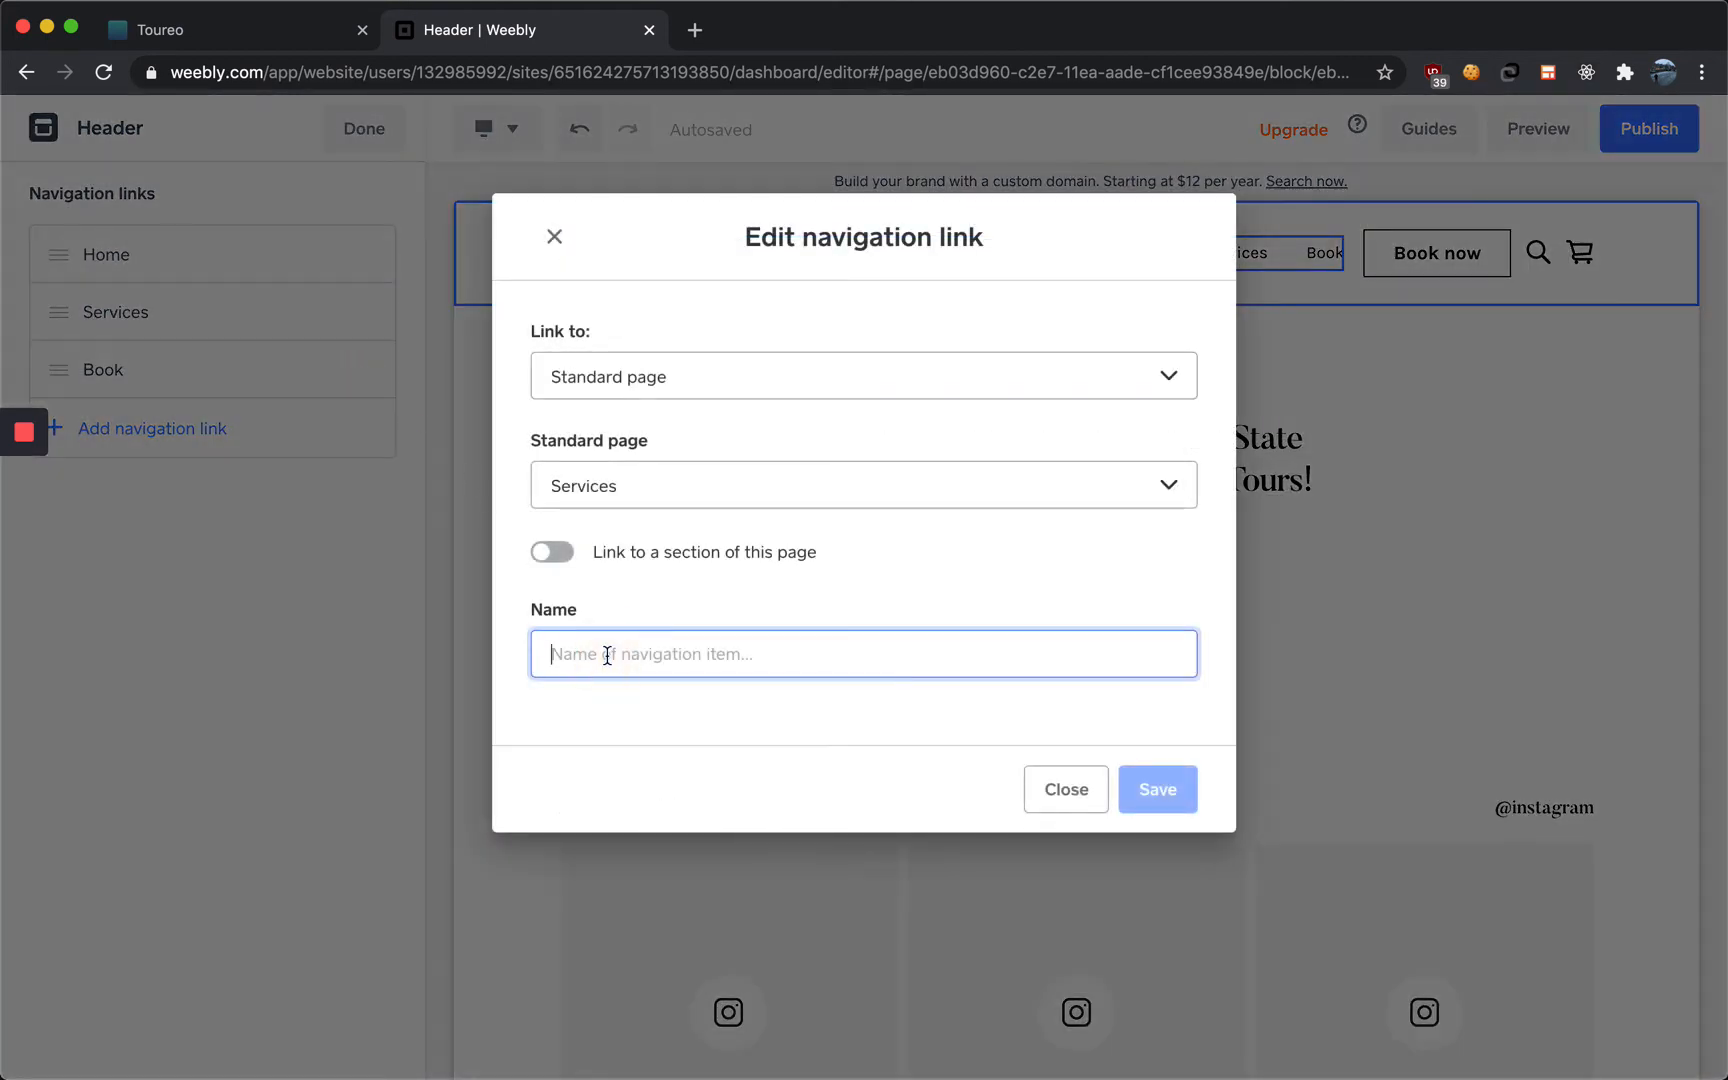
{"action": "type", "text": "Explore Our Tours"}
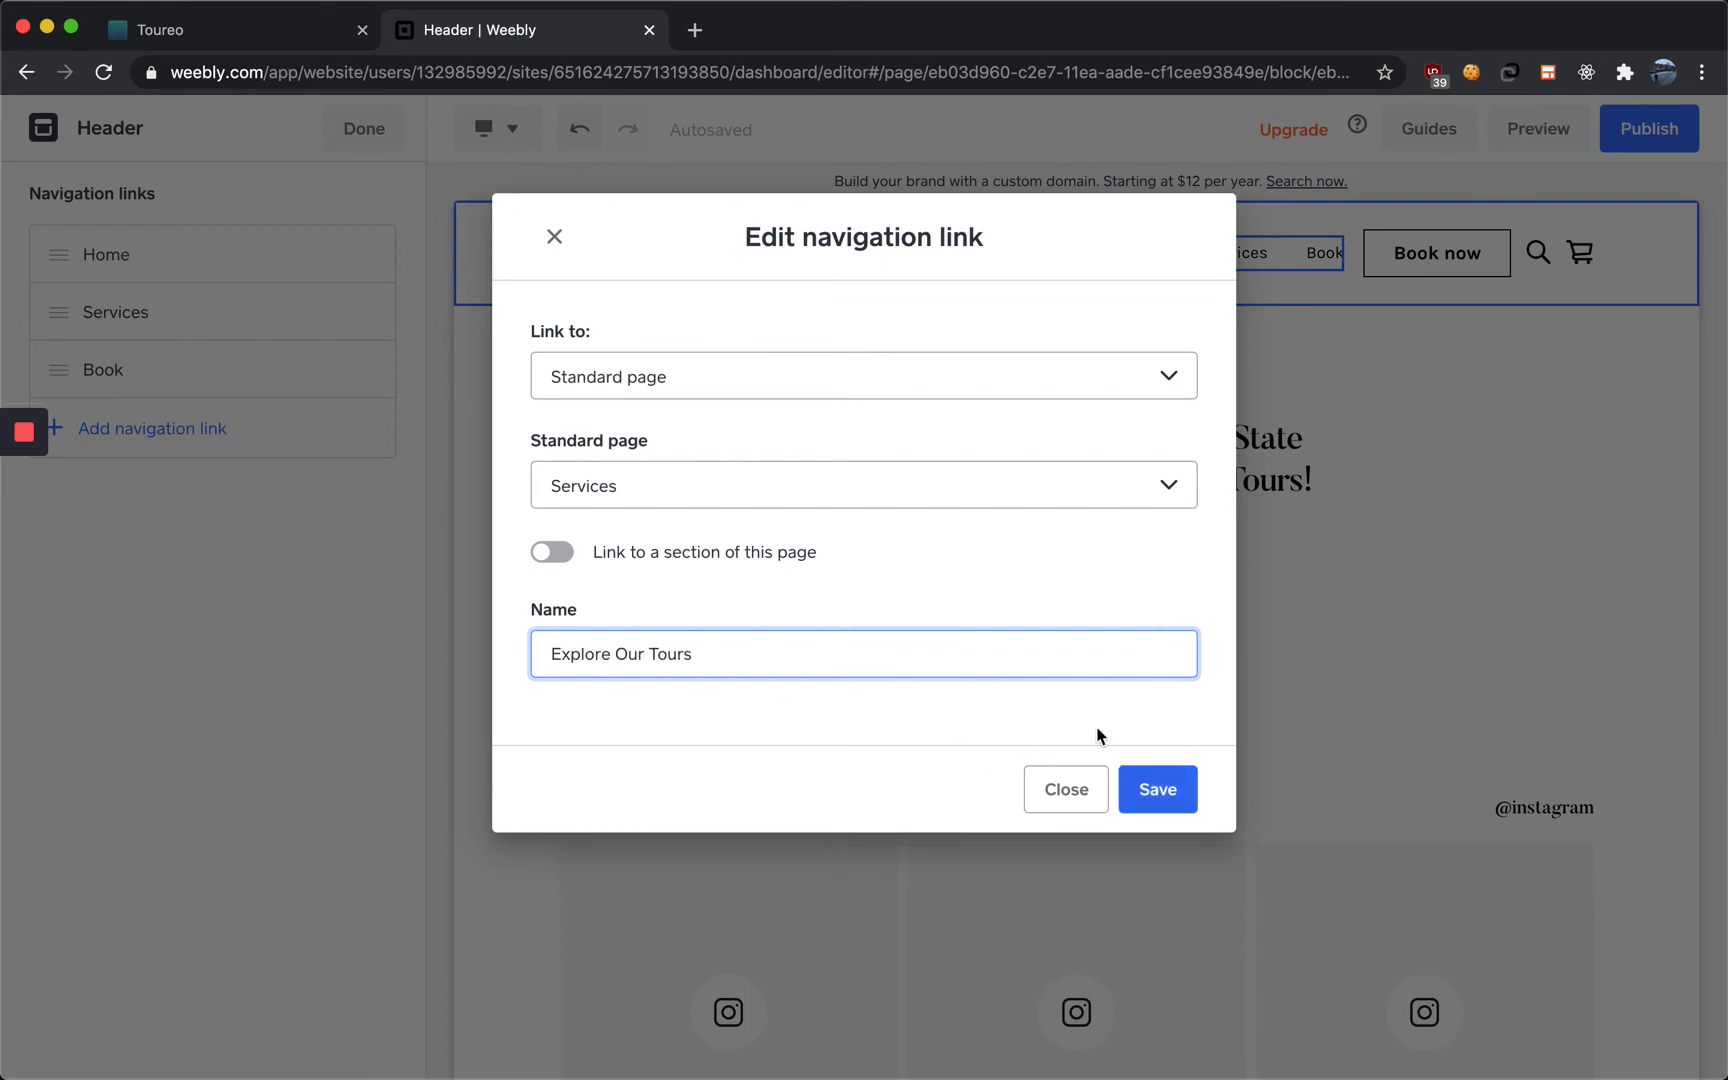
{"action": "left_click", "coordinate": [1162, 795]}
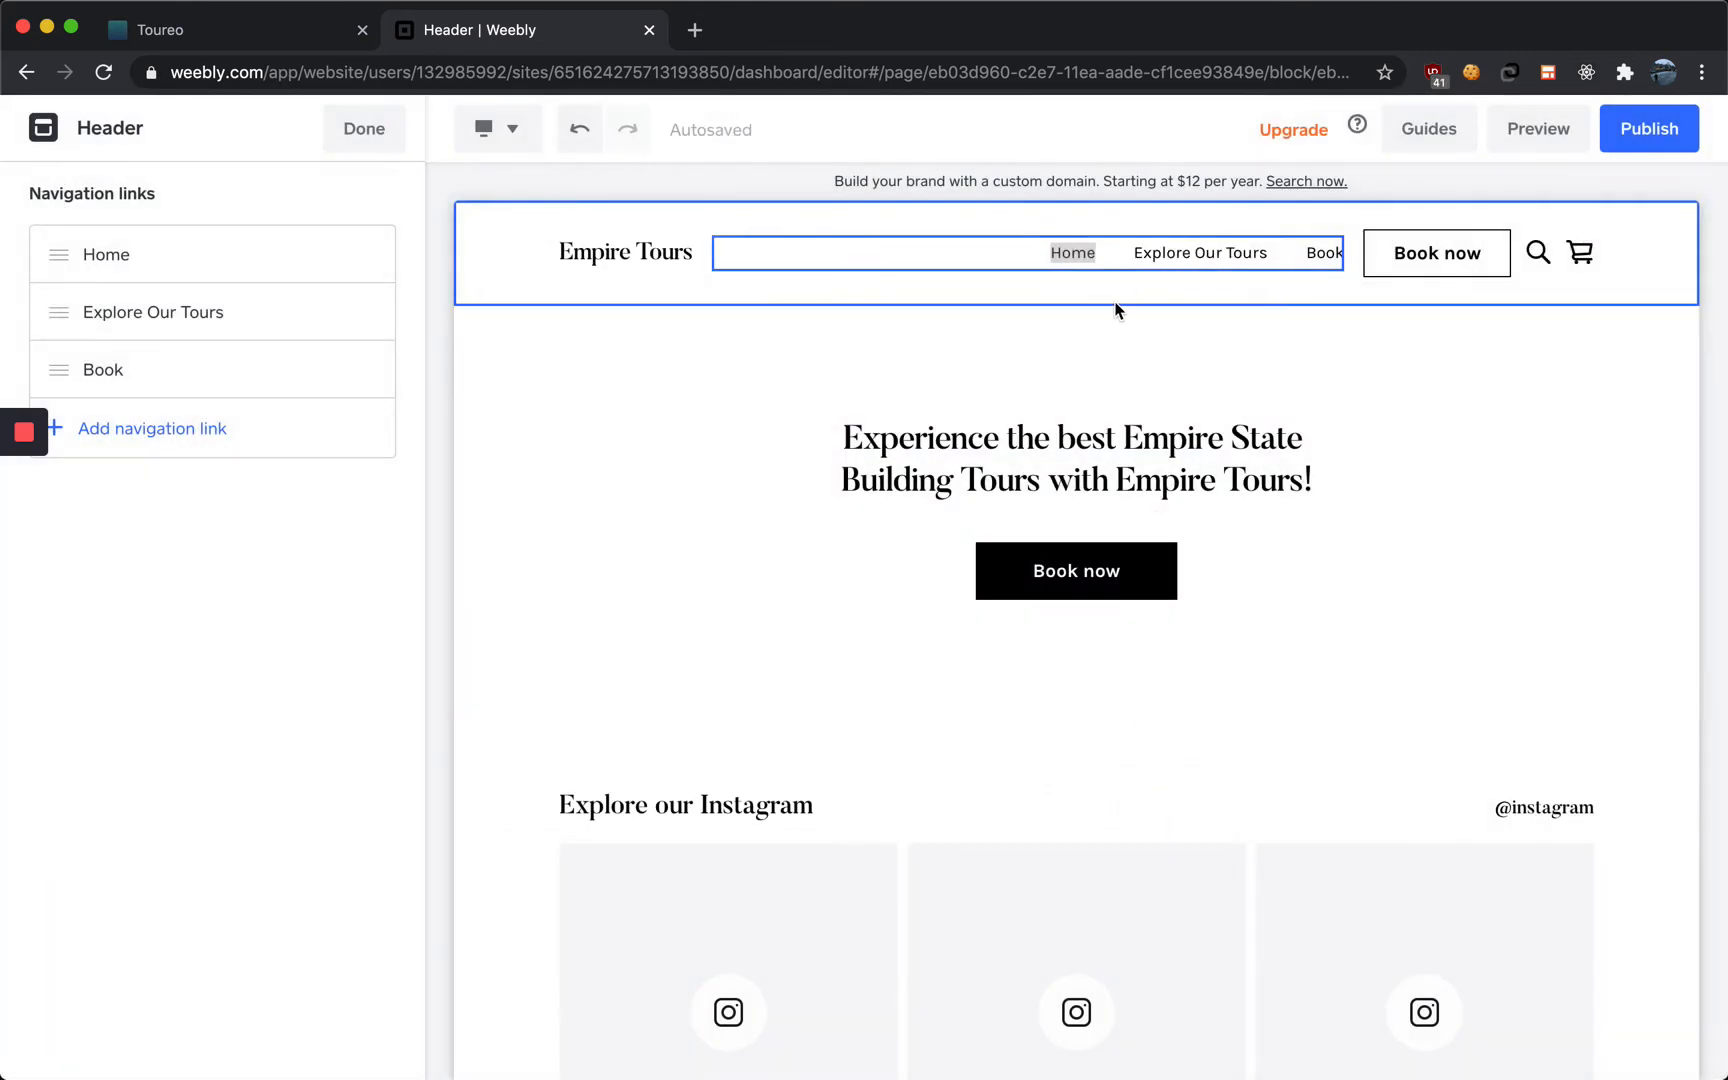
Scroll through the Home page to review all its sections, then close the header editor
{"action": "left_click", "coordinate": [1113, 297]}
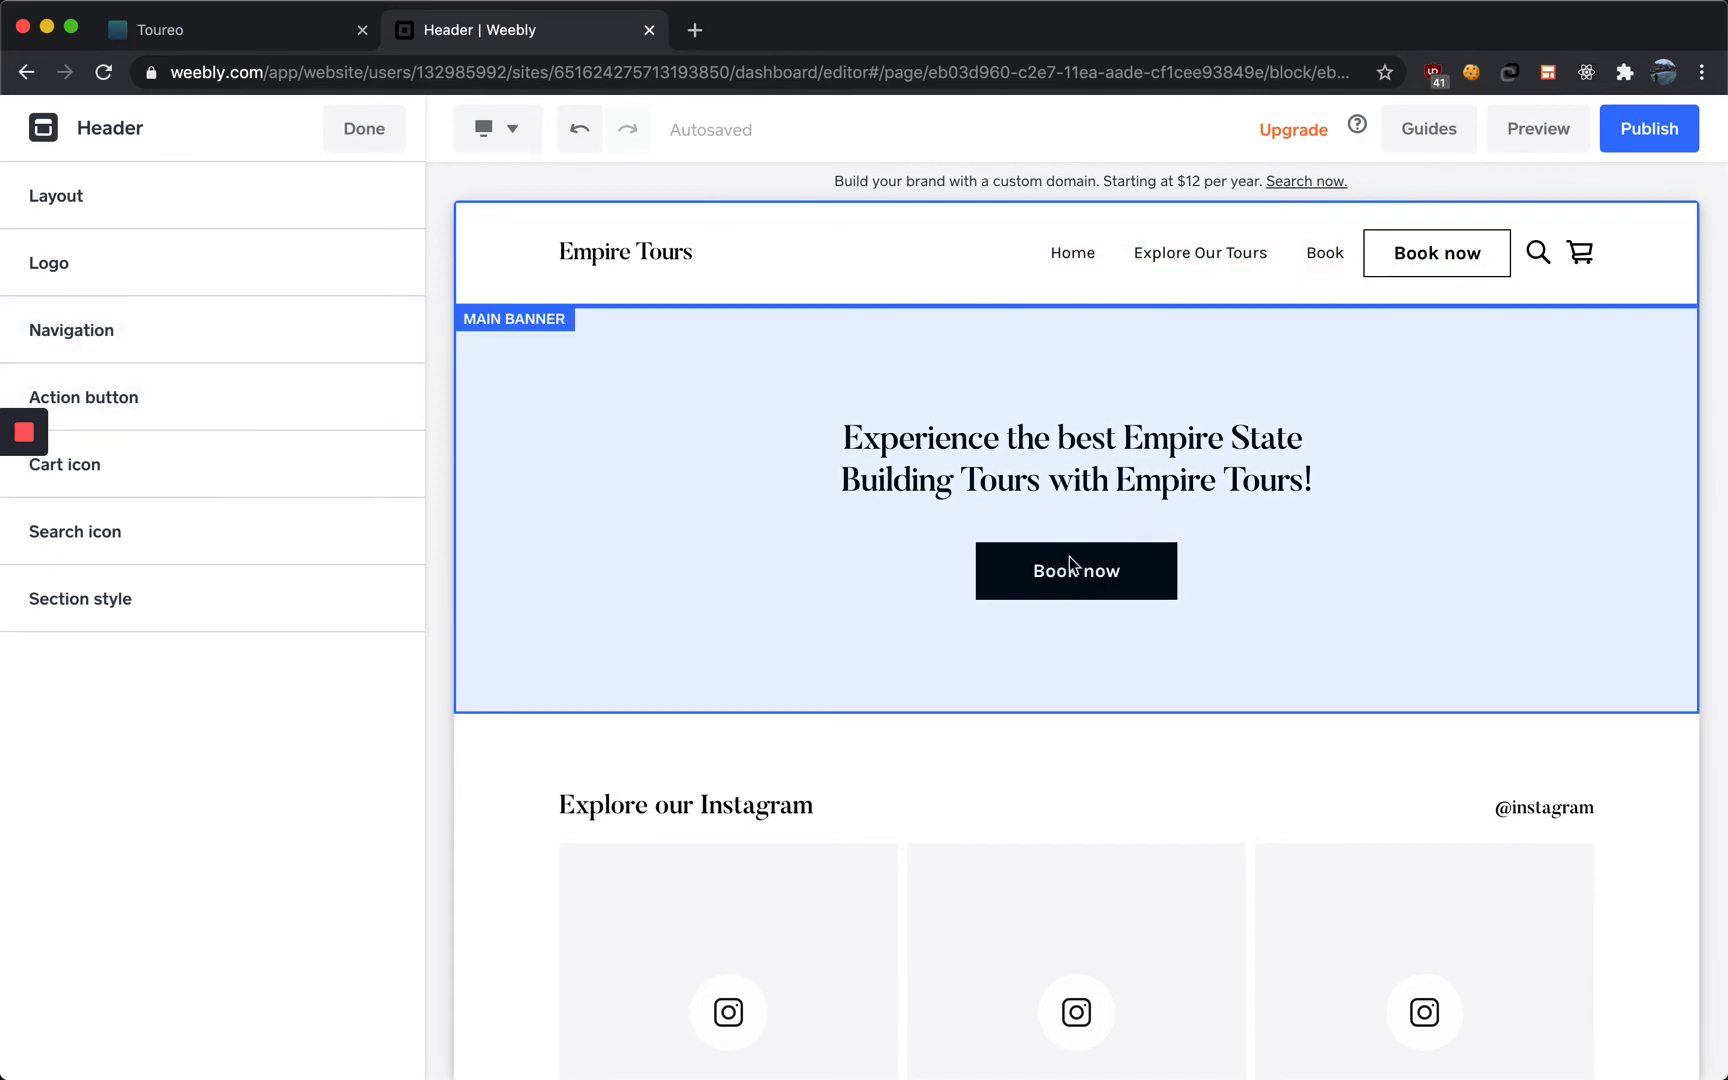
{"action": "scroll", "coordinate": [1017, 674], "scroll_direction": "down", "scroll_amount": 10}
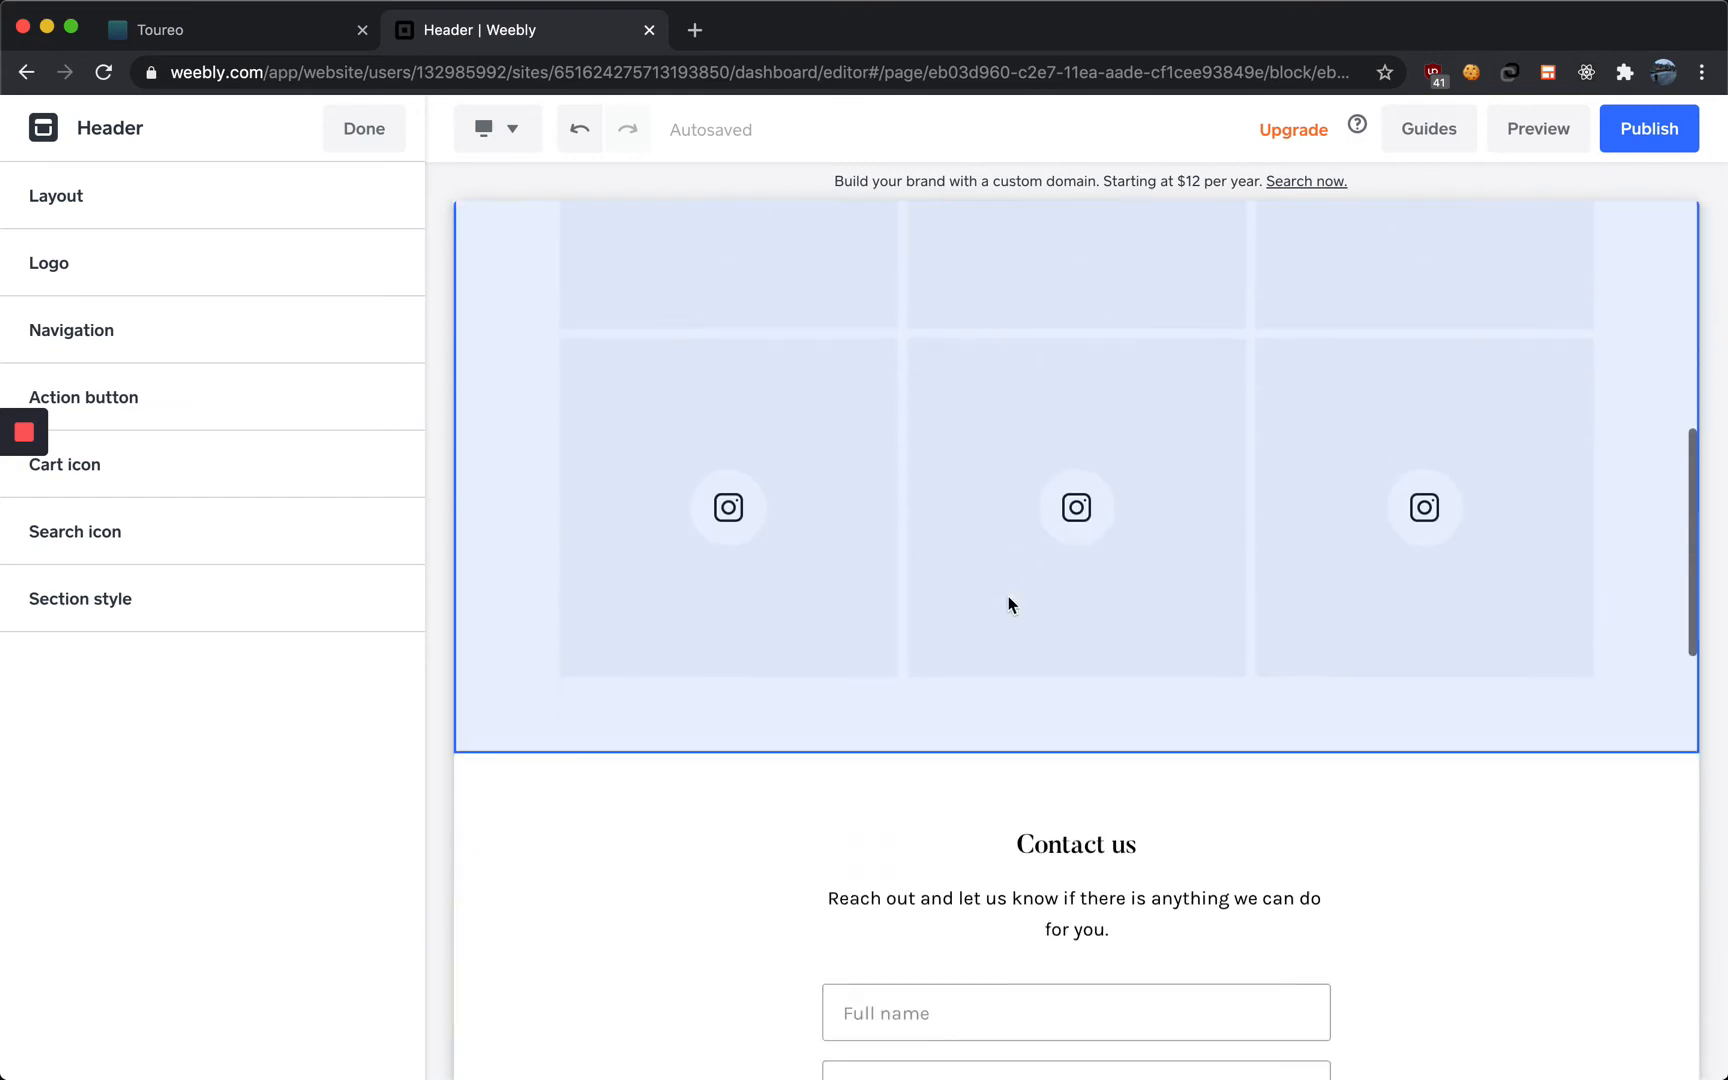
{"action": "scroll", "coordinate": [1010, 602], "scroll_direction": "down", "scroll_amount": 3}
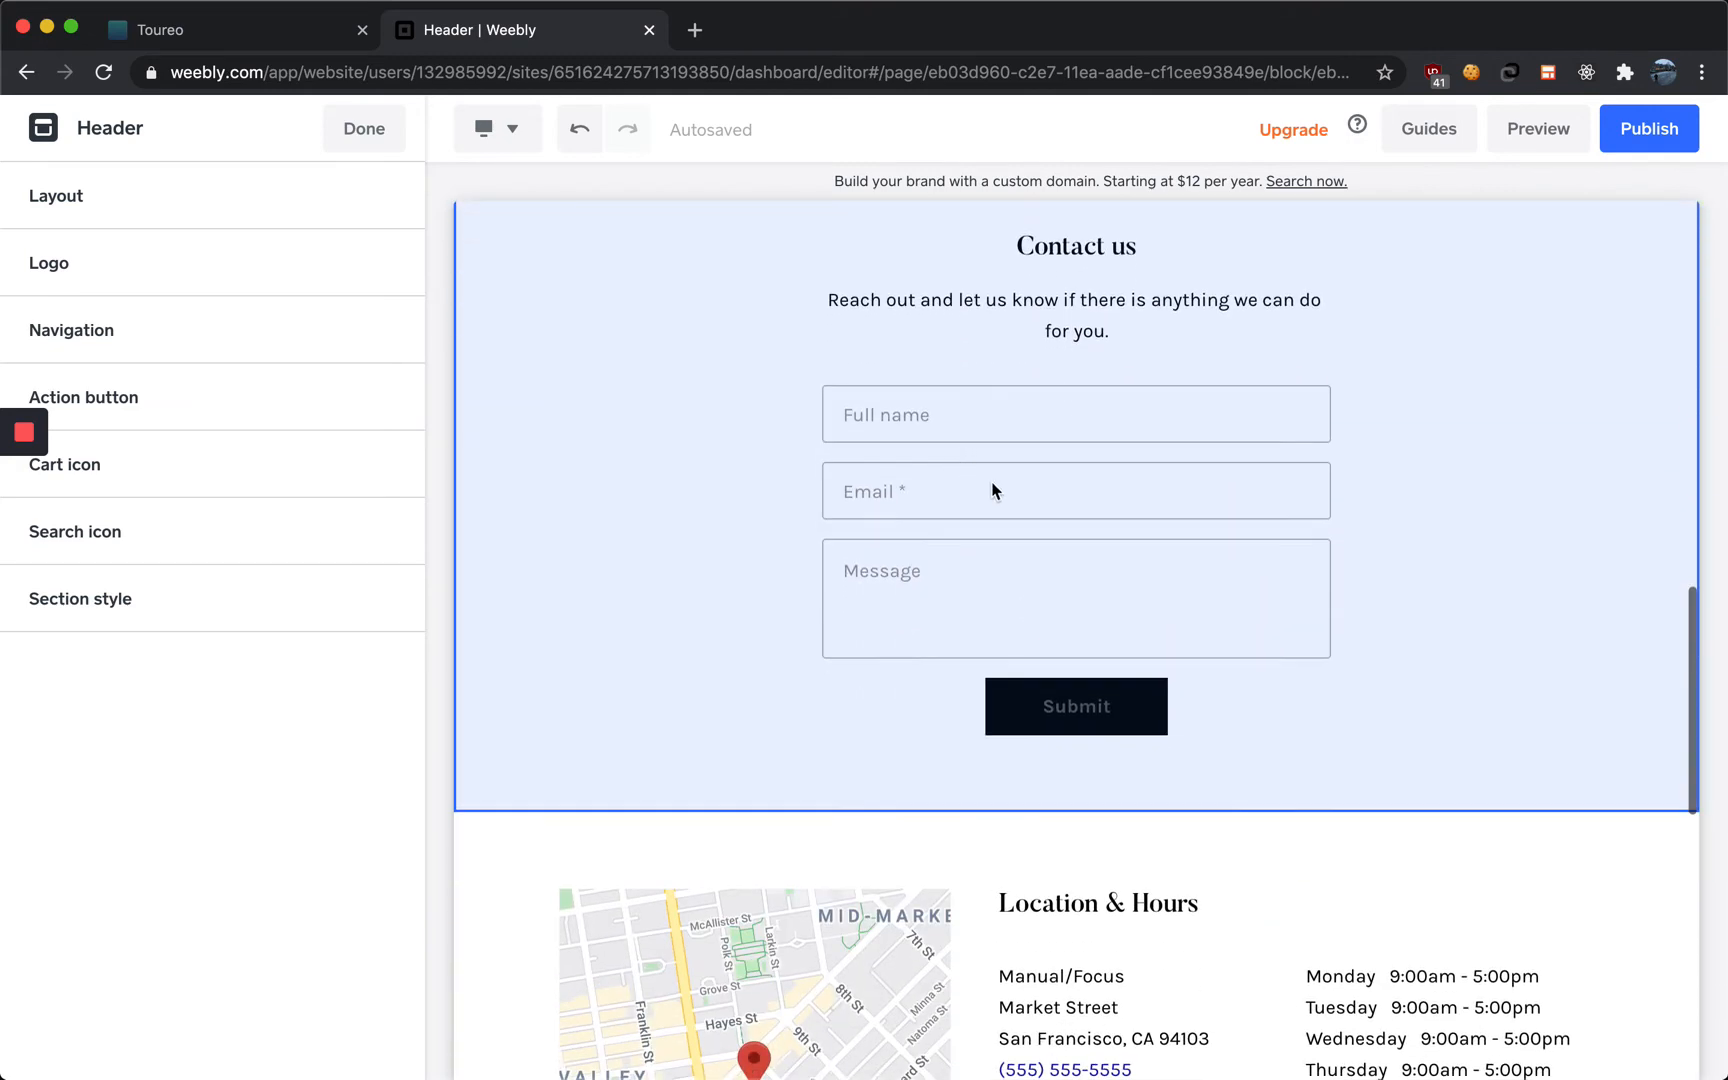
{"action": "scroll", "coordinate": [945, 440], "scroll_direction": "up", "scroll_amount": 1}
{"action": "scroll", "coordinate": [1020, 680], "scroll_direction": "down", "scroll_amount": 3}
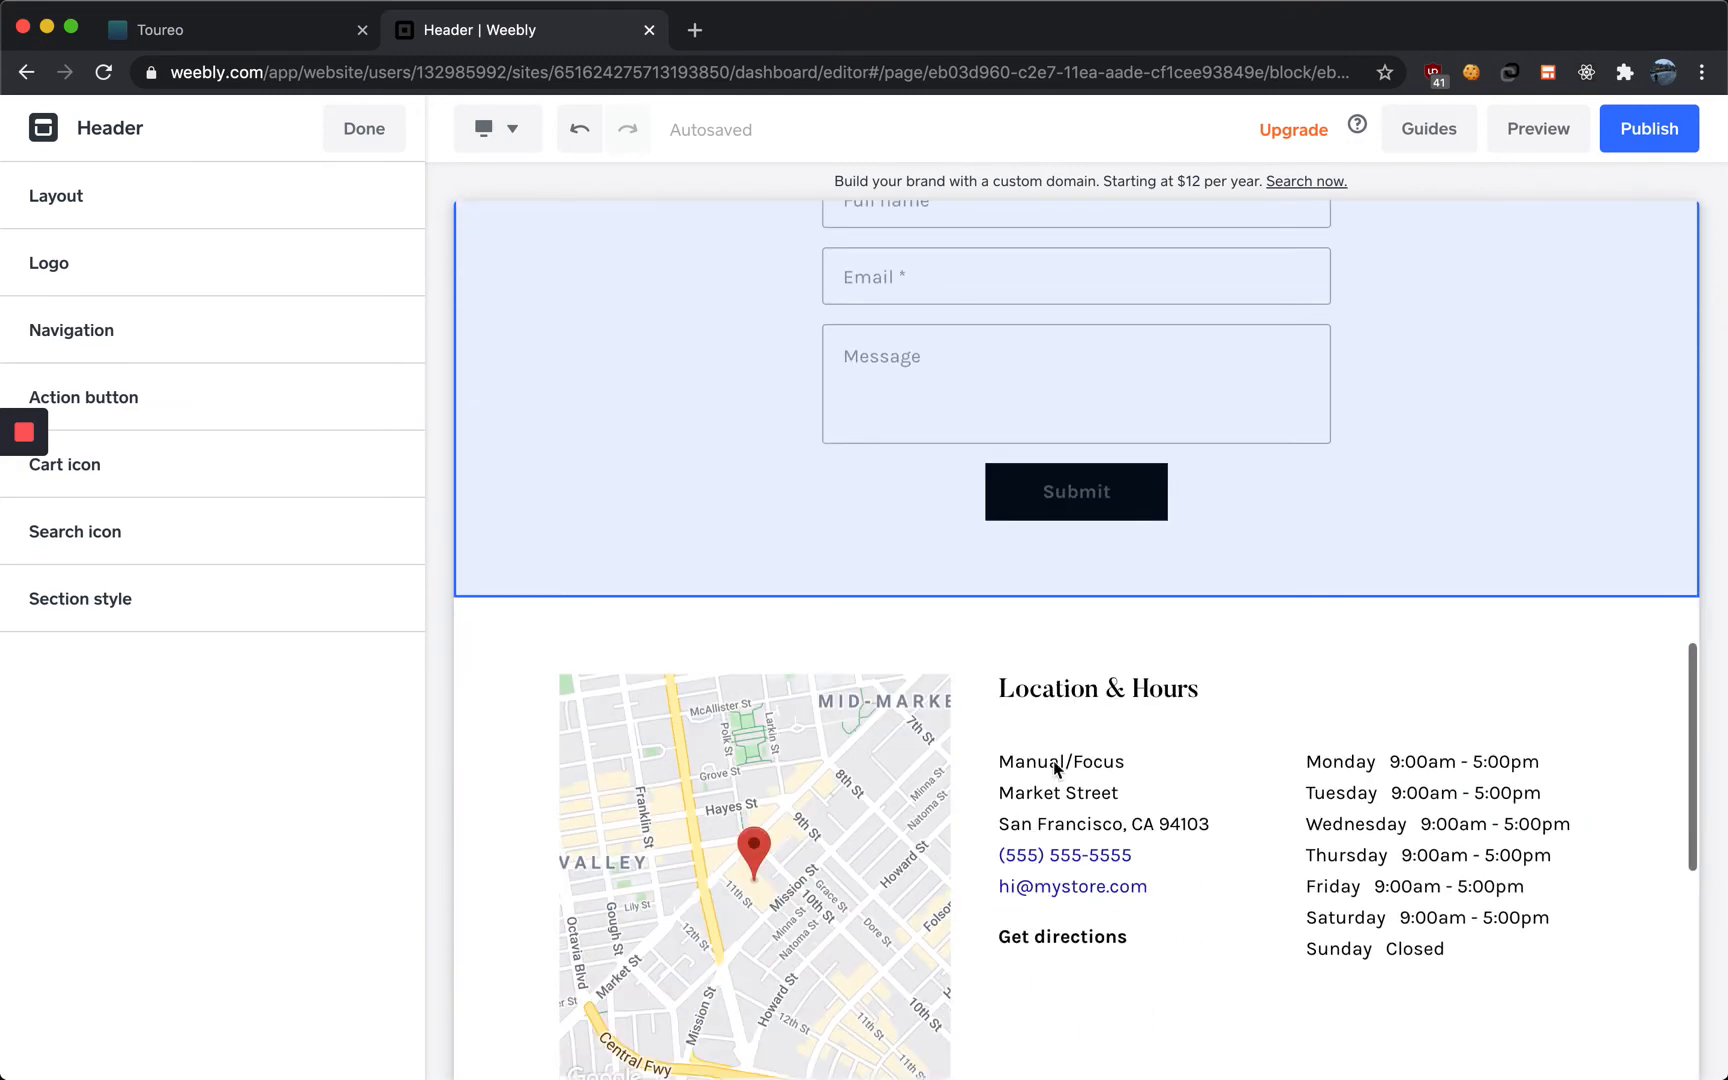
{"action": "scroll", "coordinate": [1000, 720], "scroll_direction": "down", "scroll_amount": 3}
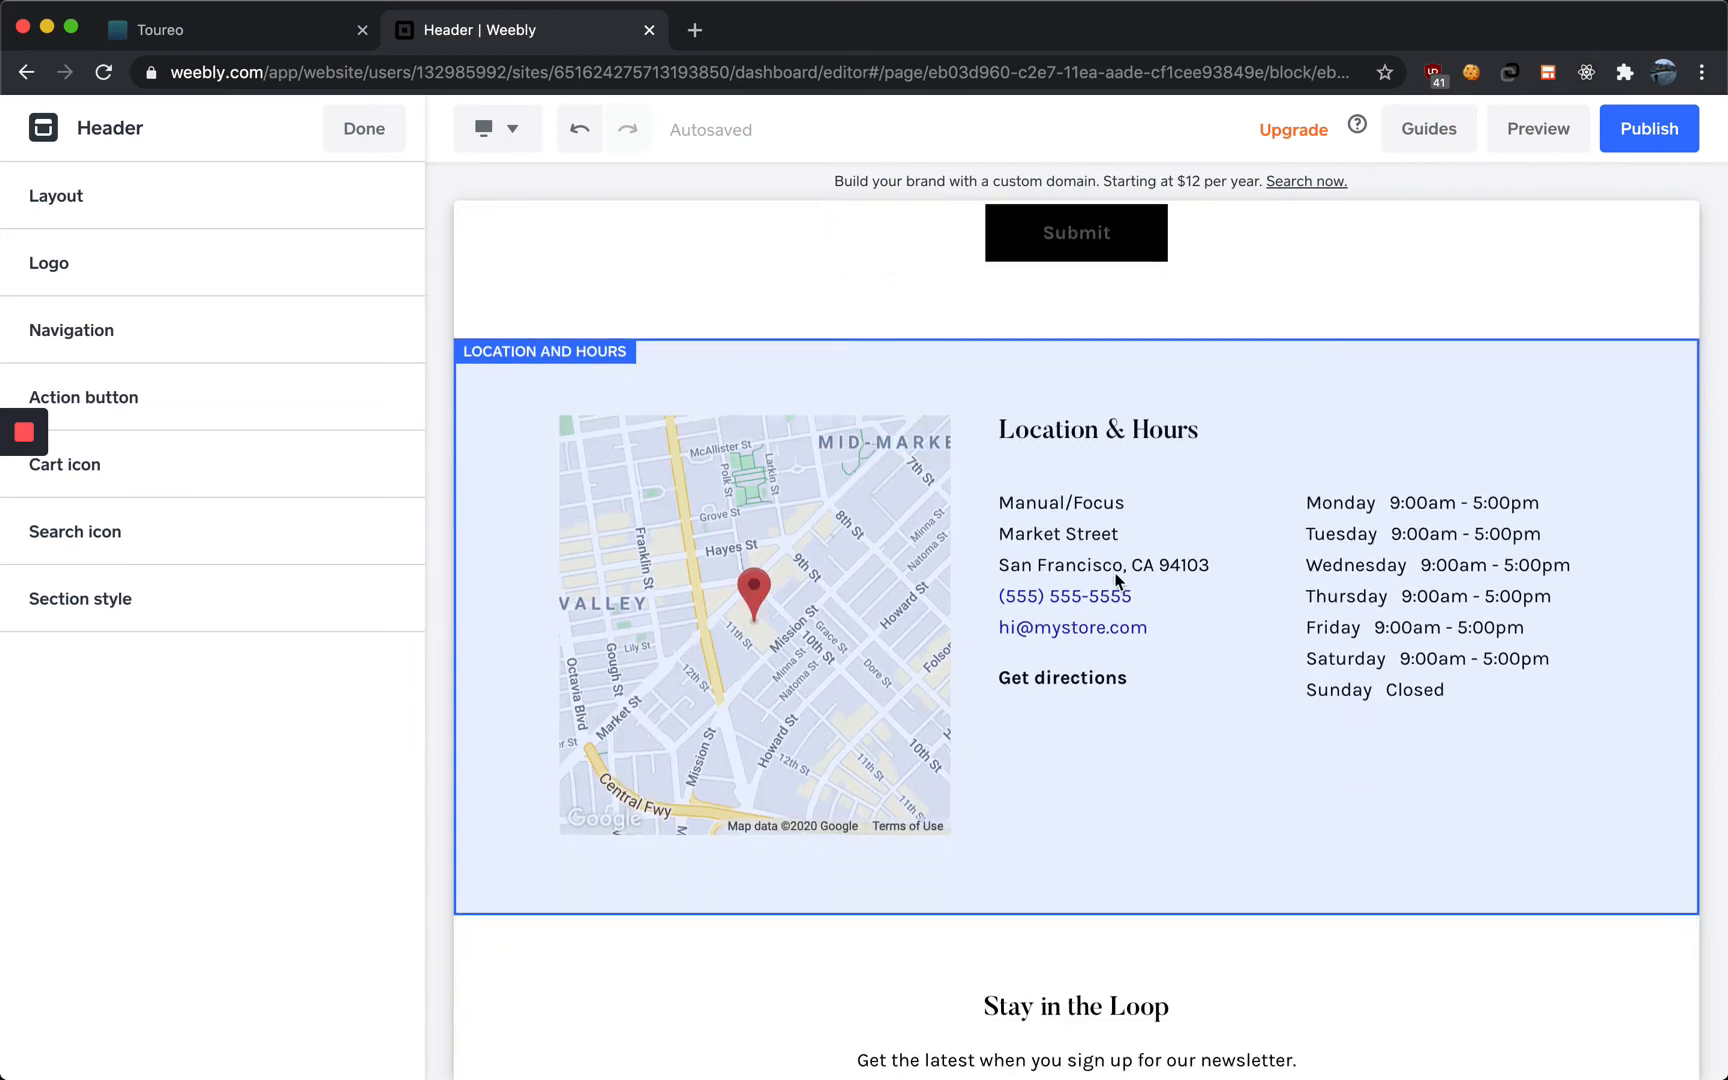
{"action": "scroll", "coordinate": [1072, 582], "scroll_direction": "down", "scroll_amount": 5}
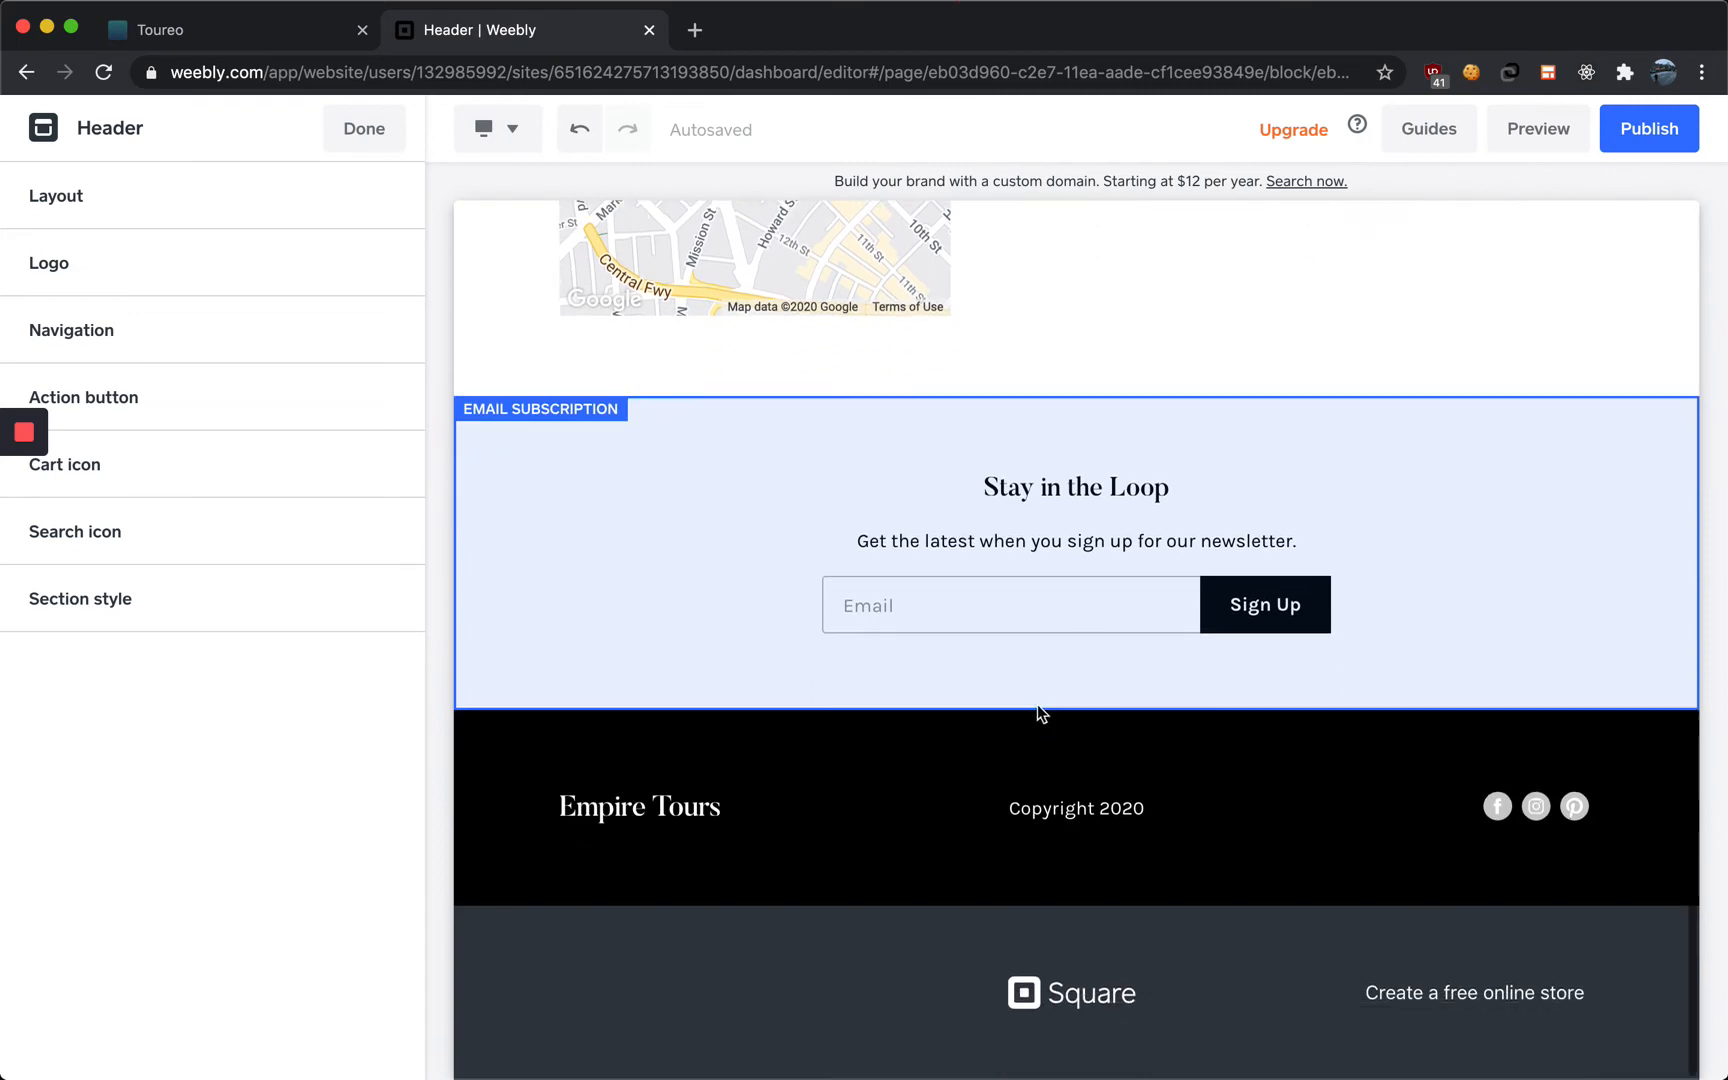
{"action": "scroll", "coordinate": [1037, 705], "scroll_direction": "up", "scroll_amount": 15}
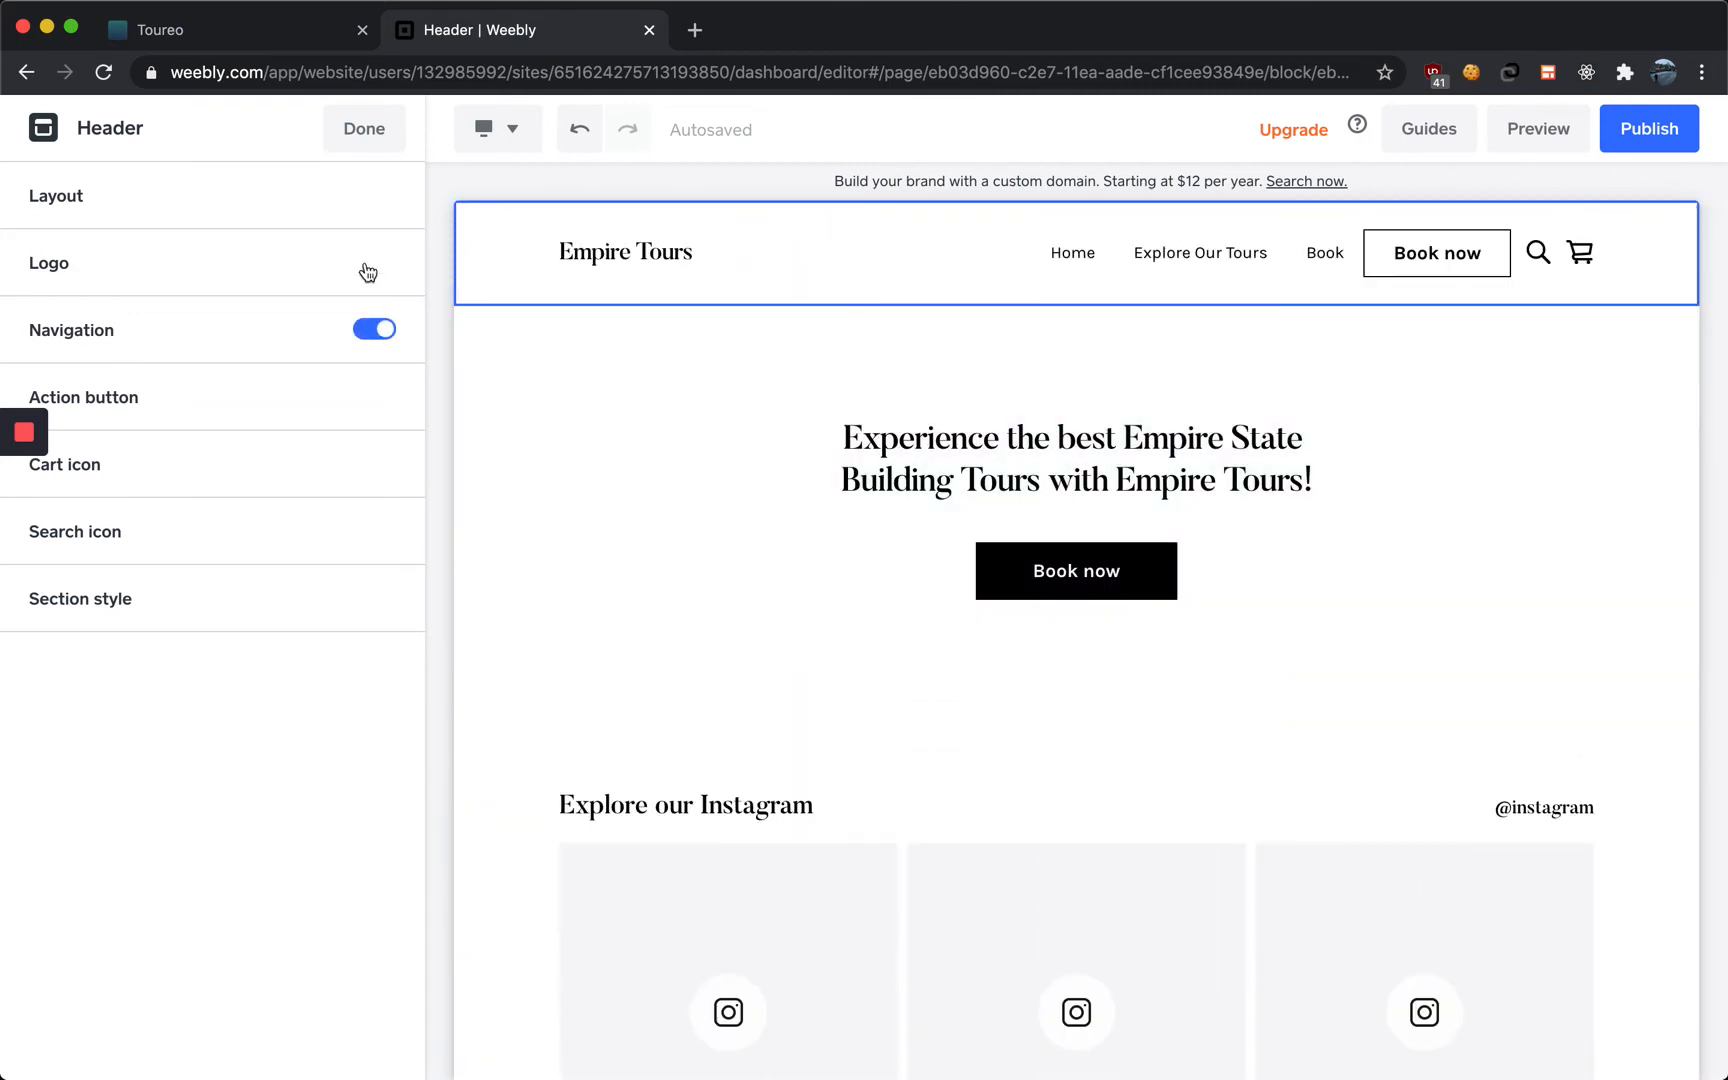
{"action": "left_click", "coordinate": [363, 130]}
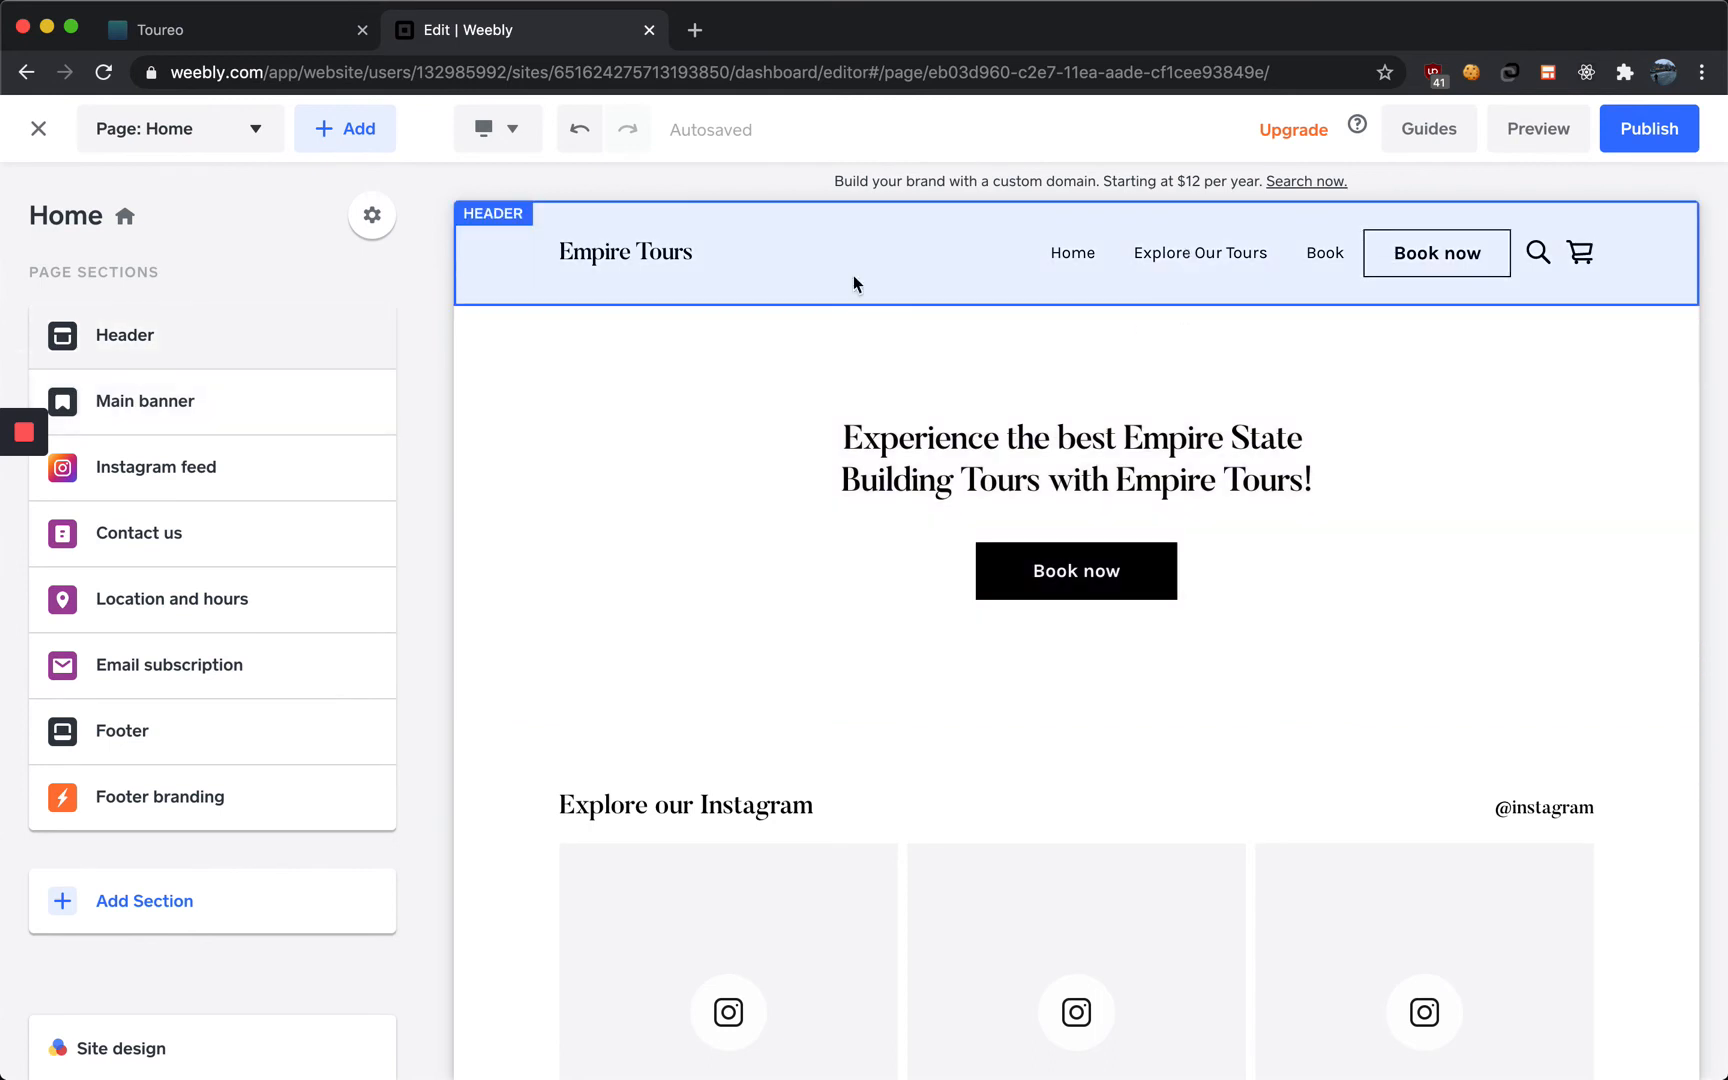
Switch the editor to the Services page
{"action": "mouse_move", "coordinate": [4, 441]}
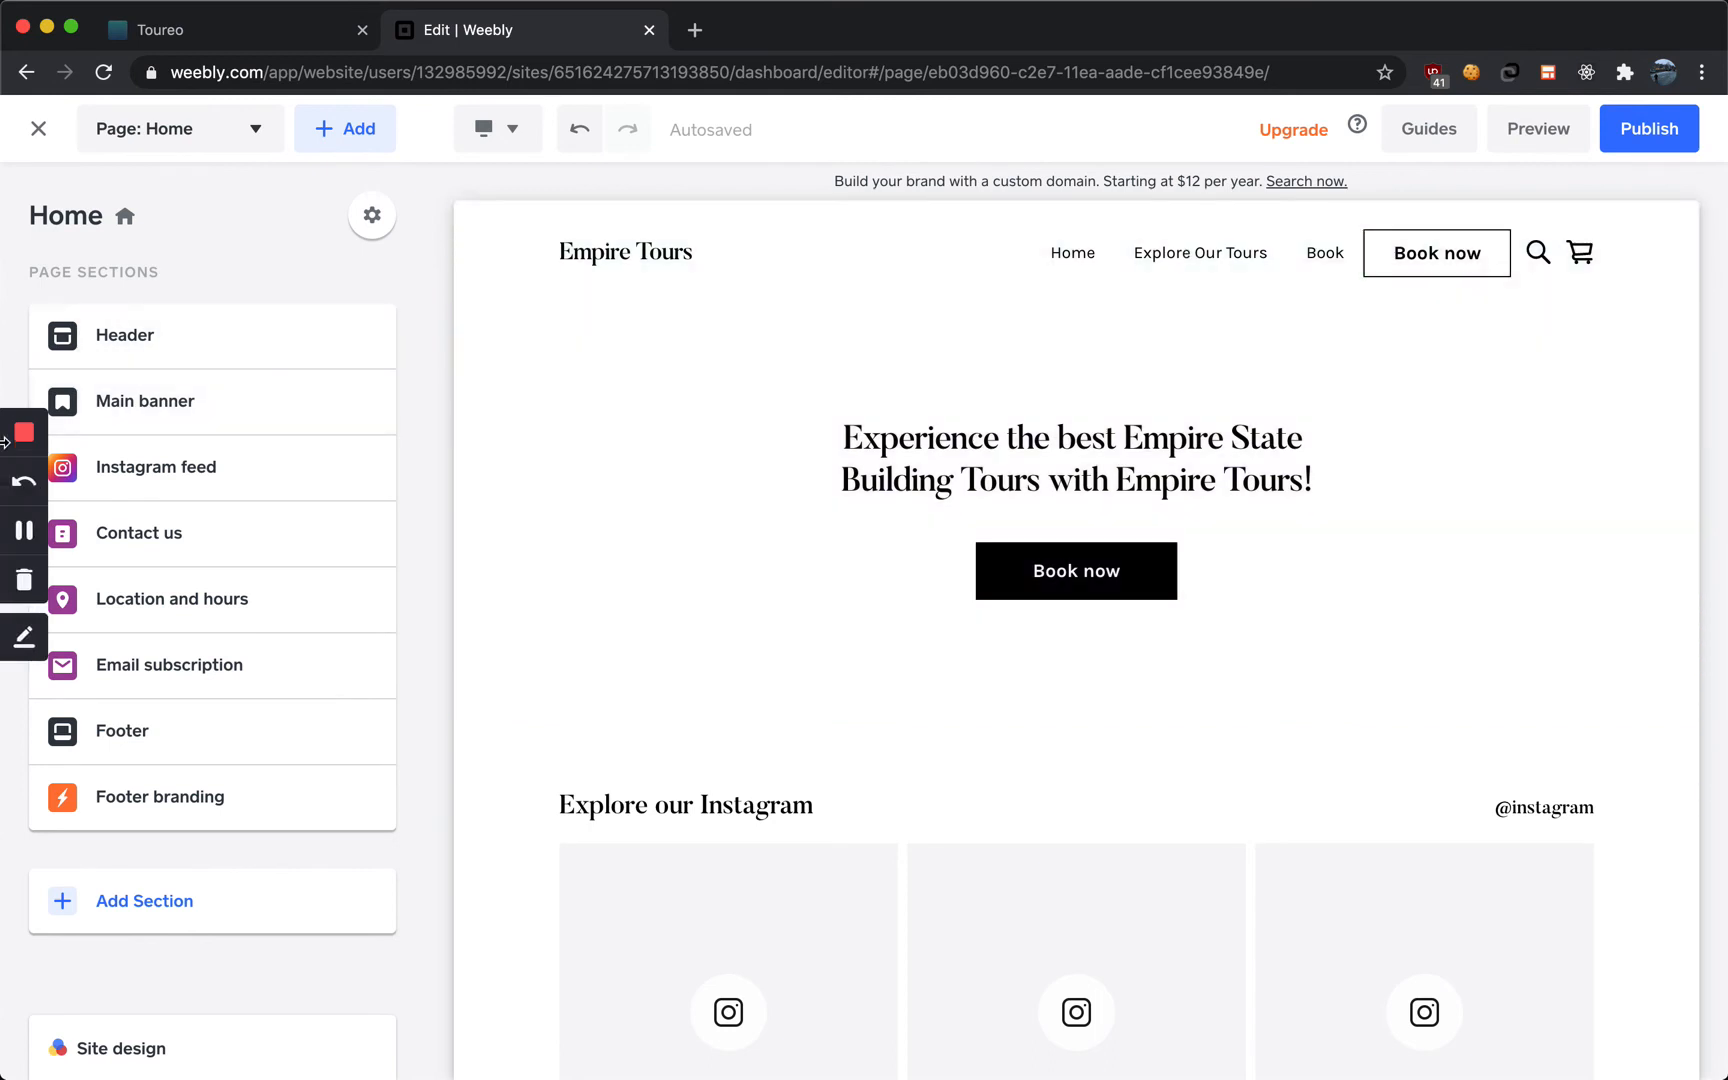
{"action": "left_click", "coordinate": [30, 530]}
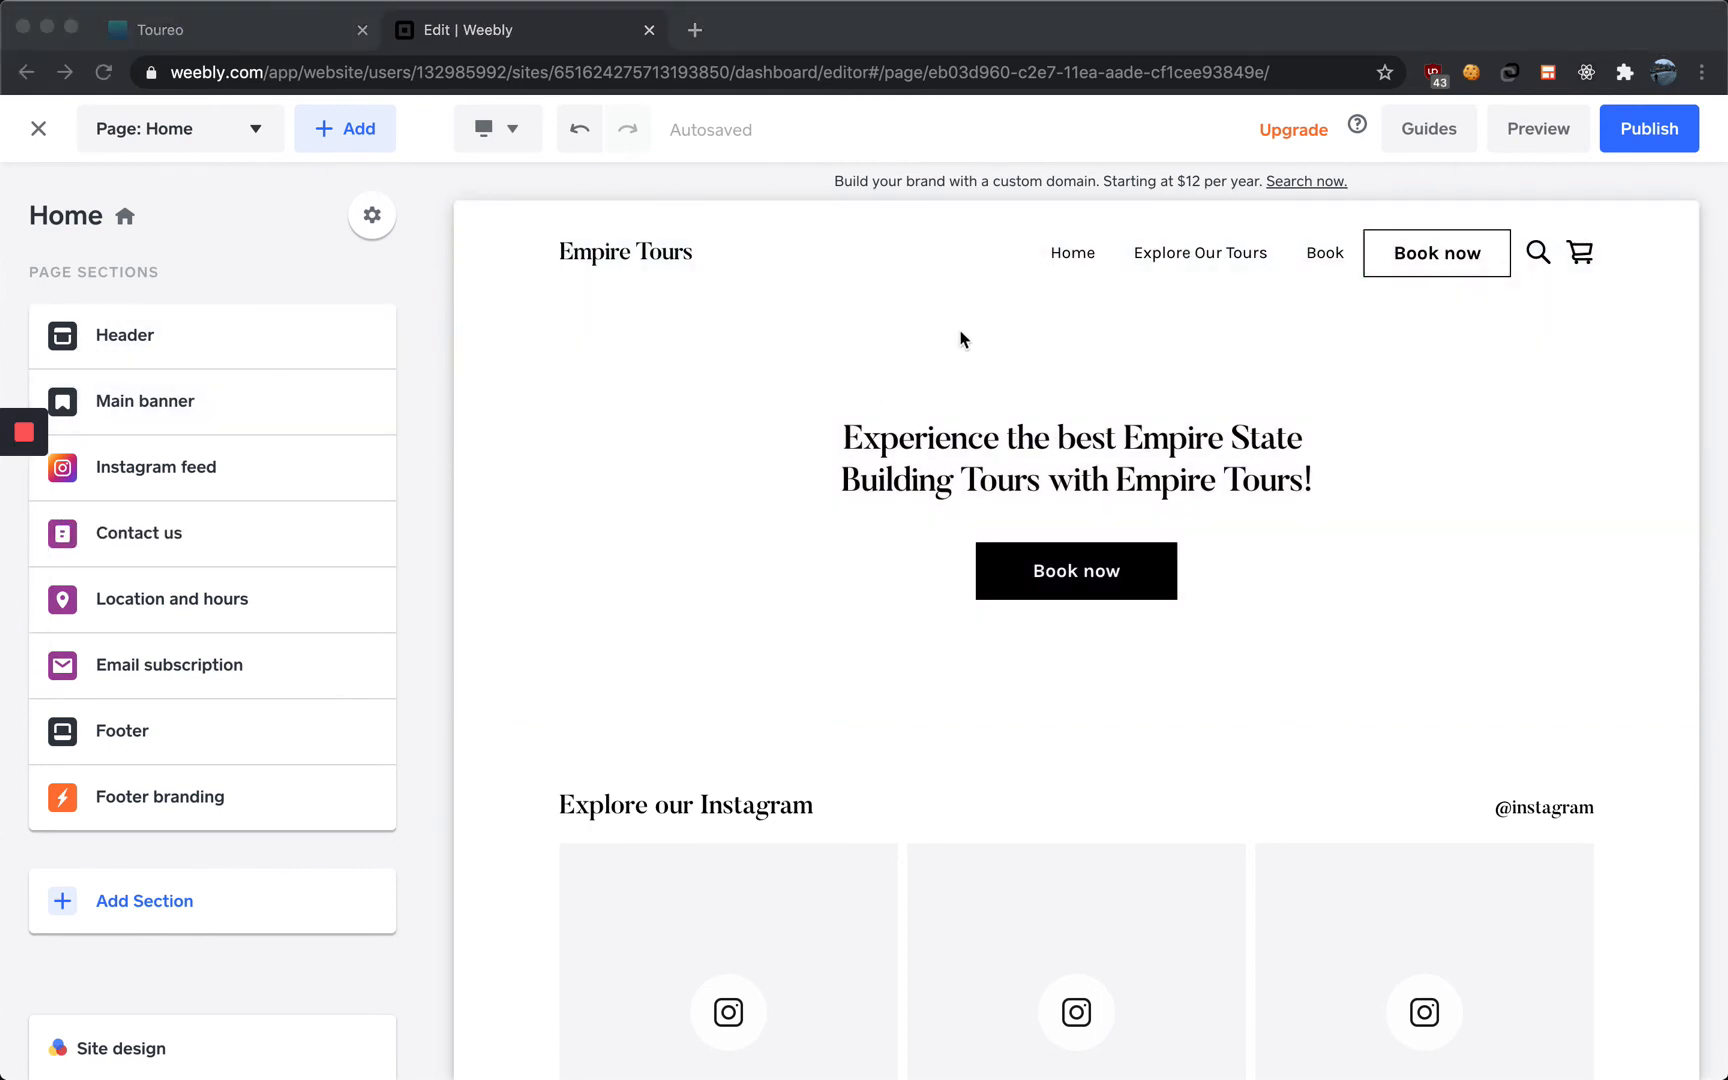
{"action": "left_click", "coordinate": [1166, 256]}
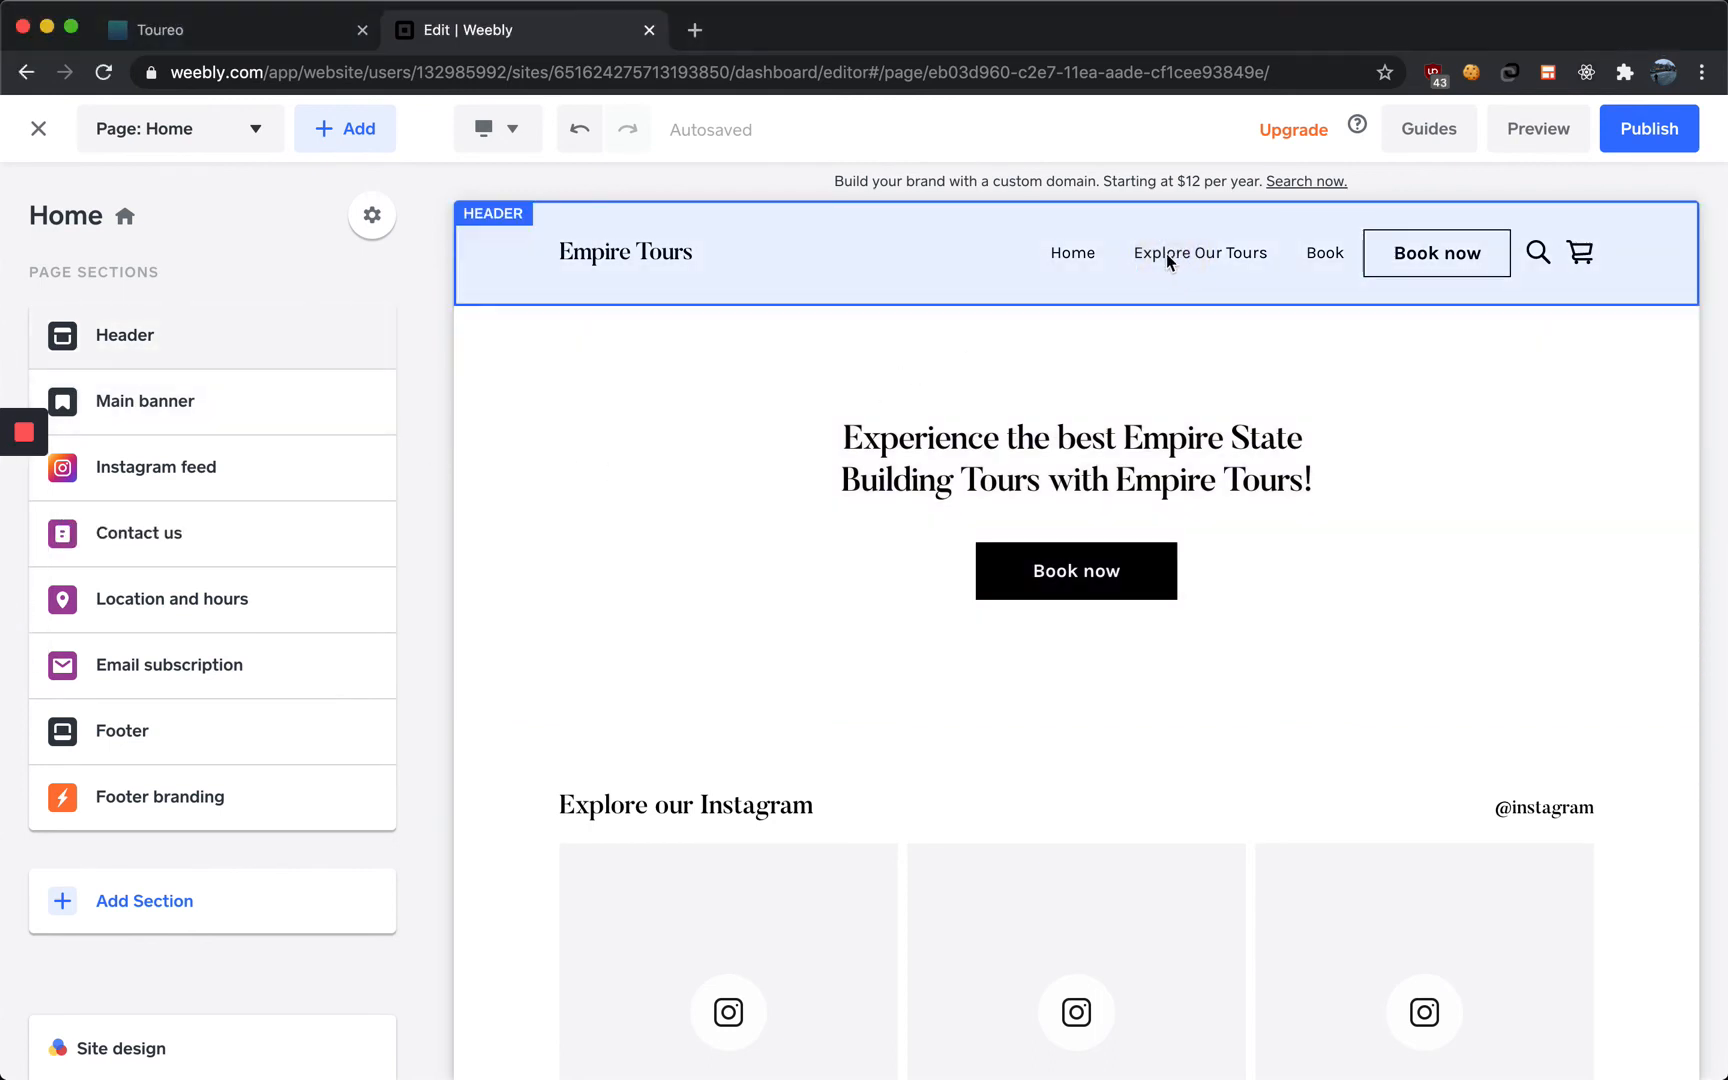
{"action": "left_click", "coordinate": [186, 148]}
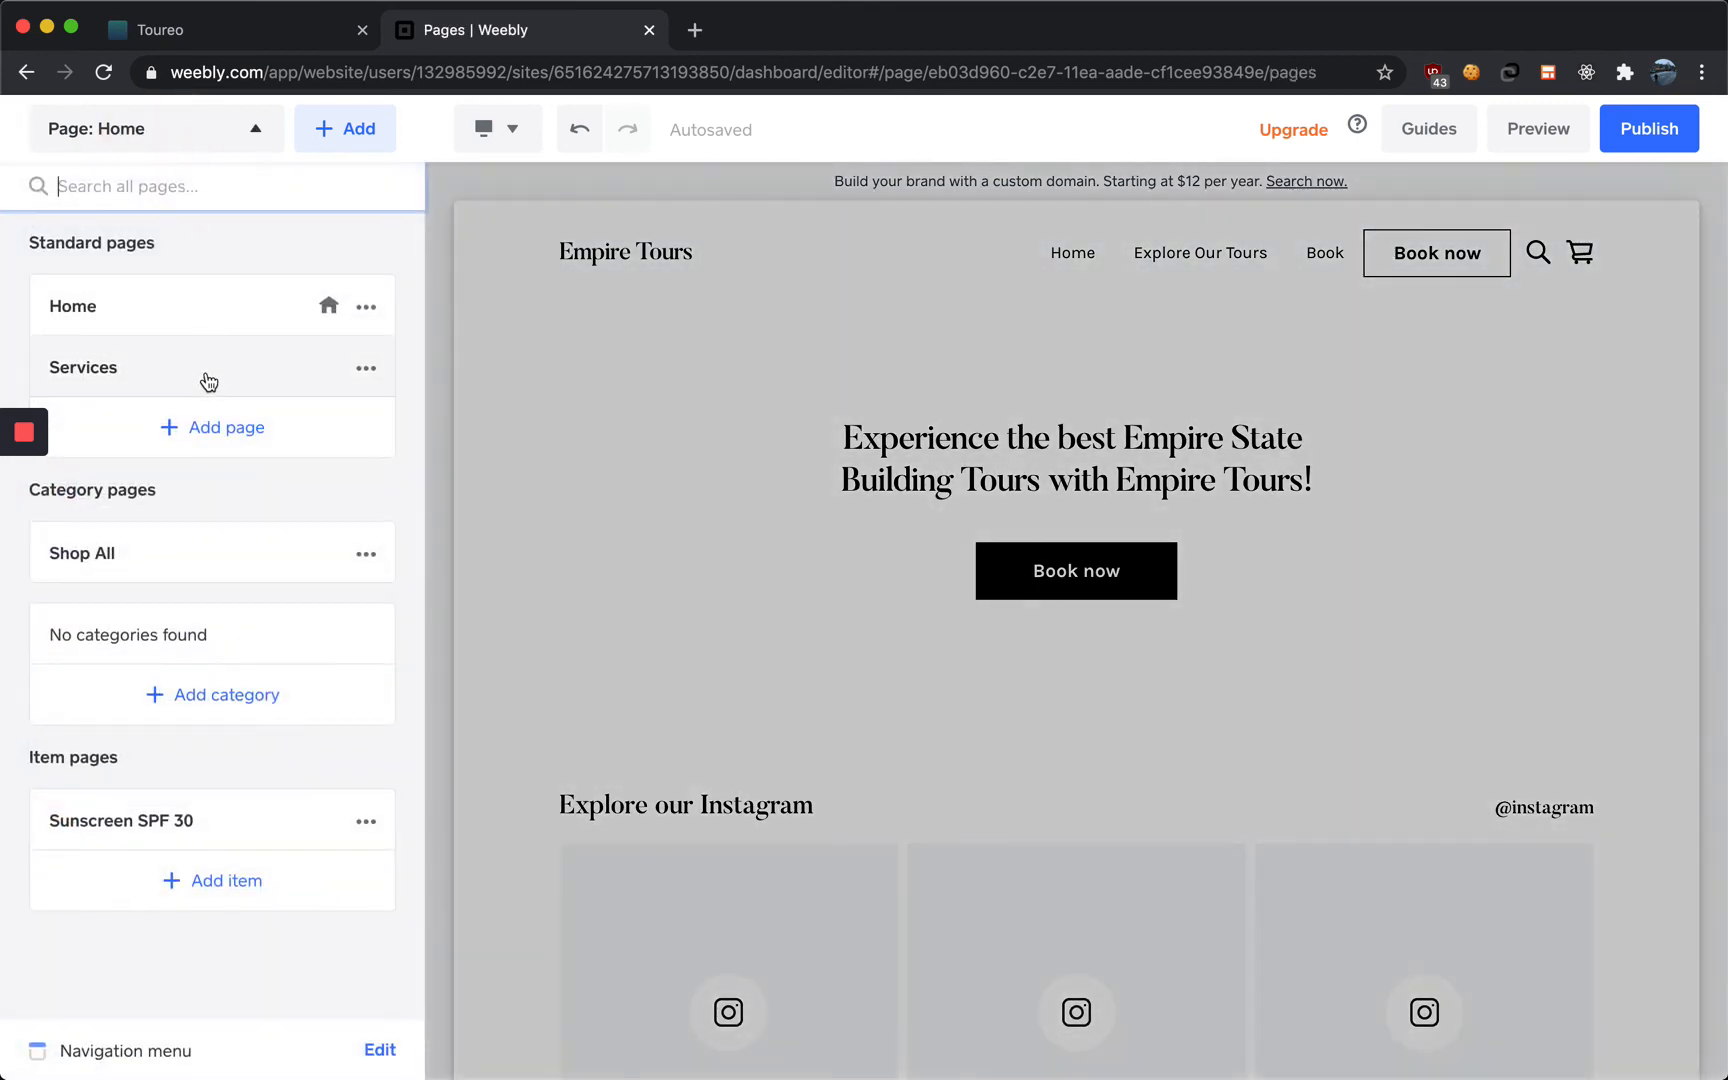
{"action": "left_click", "coordinate": [208, 381]}
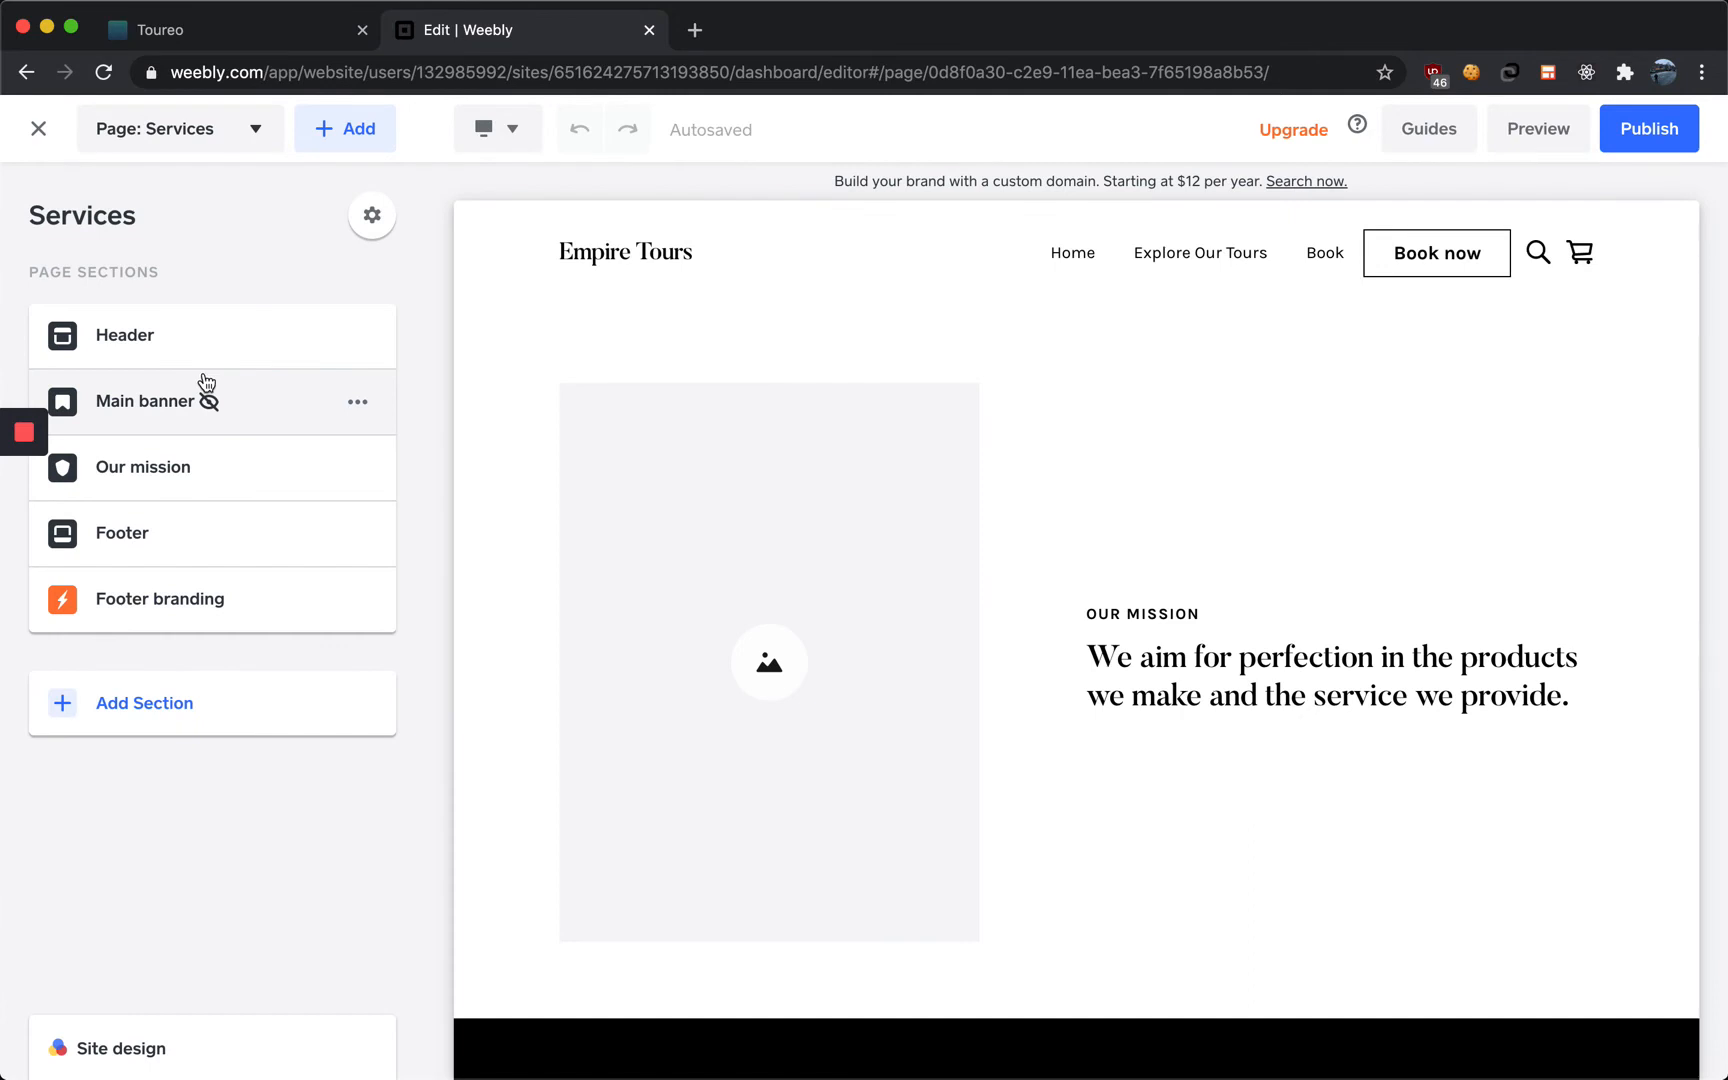
Duplicate the Our mission section twice on the Services page
{"action": "scroll", "coordinate": [850, 556], "scroll_direction": "down", "scroll_amount": 2}
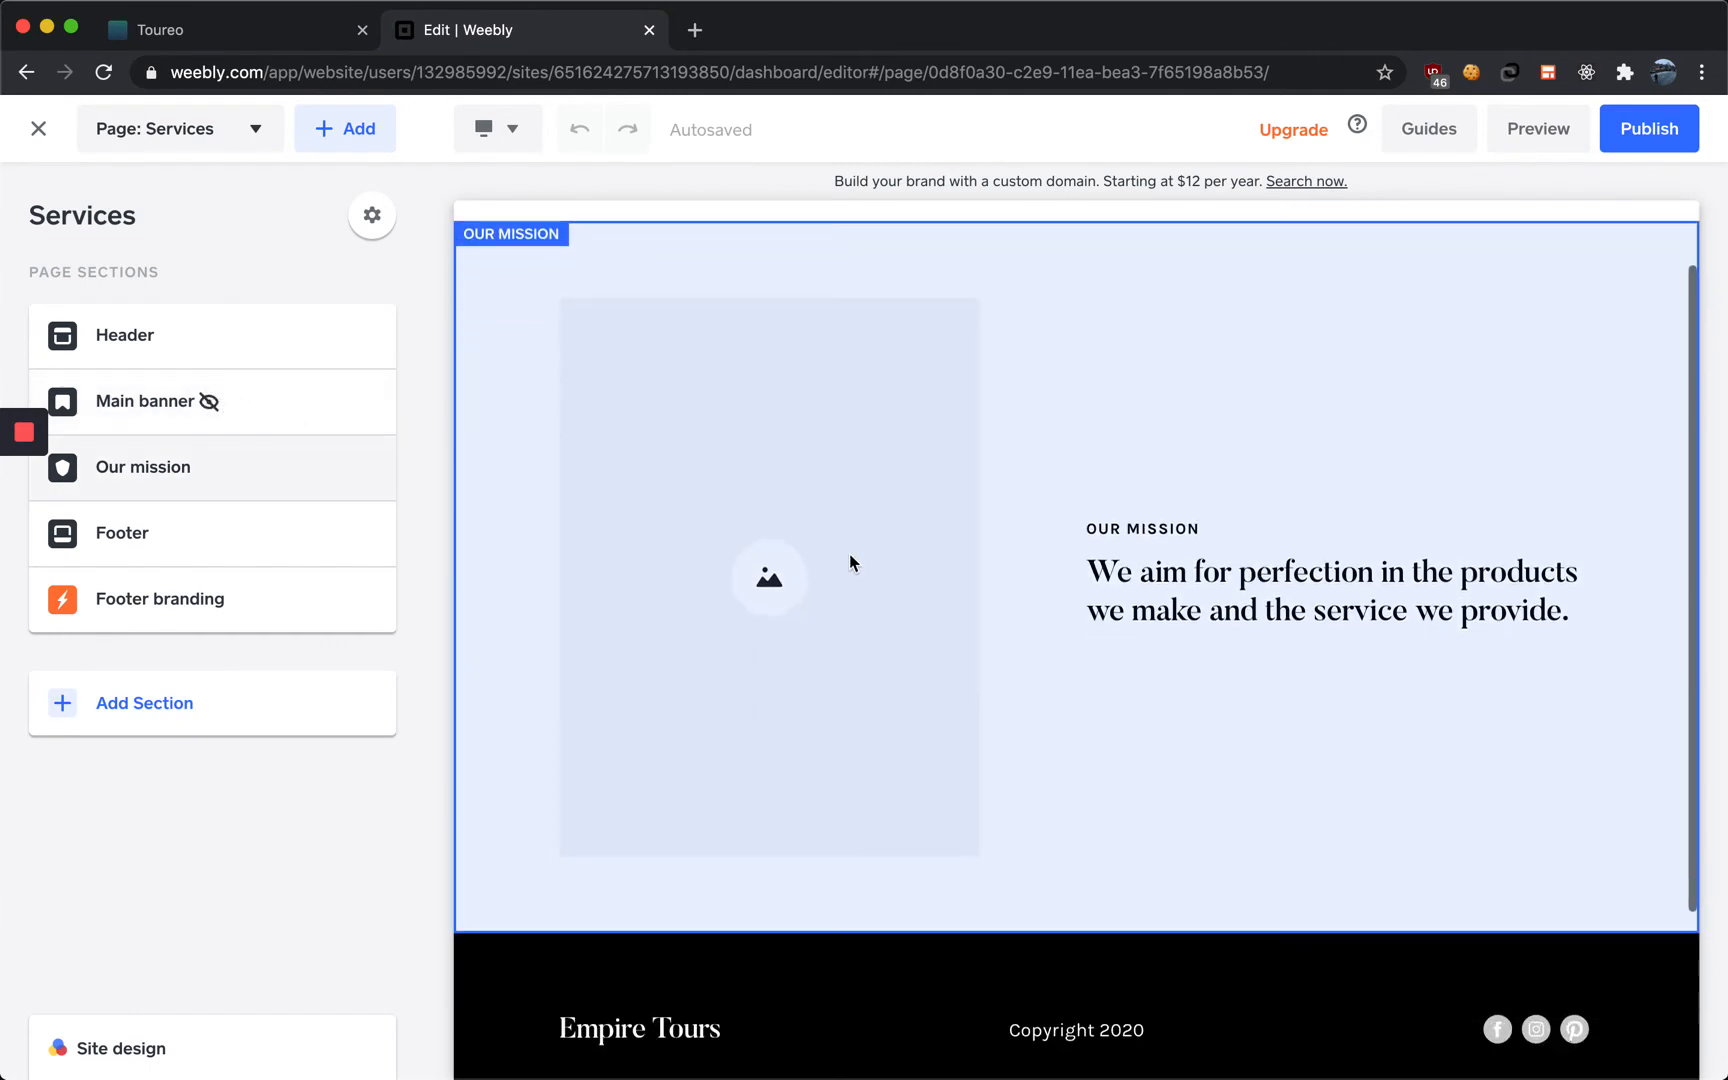
{"action": "mouse_move", "coordinate": [296, 477]}
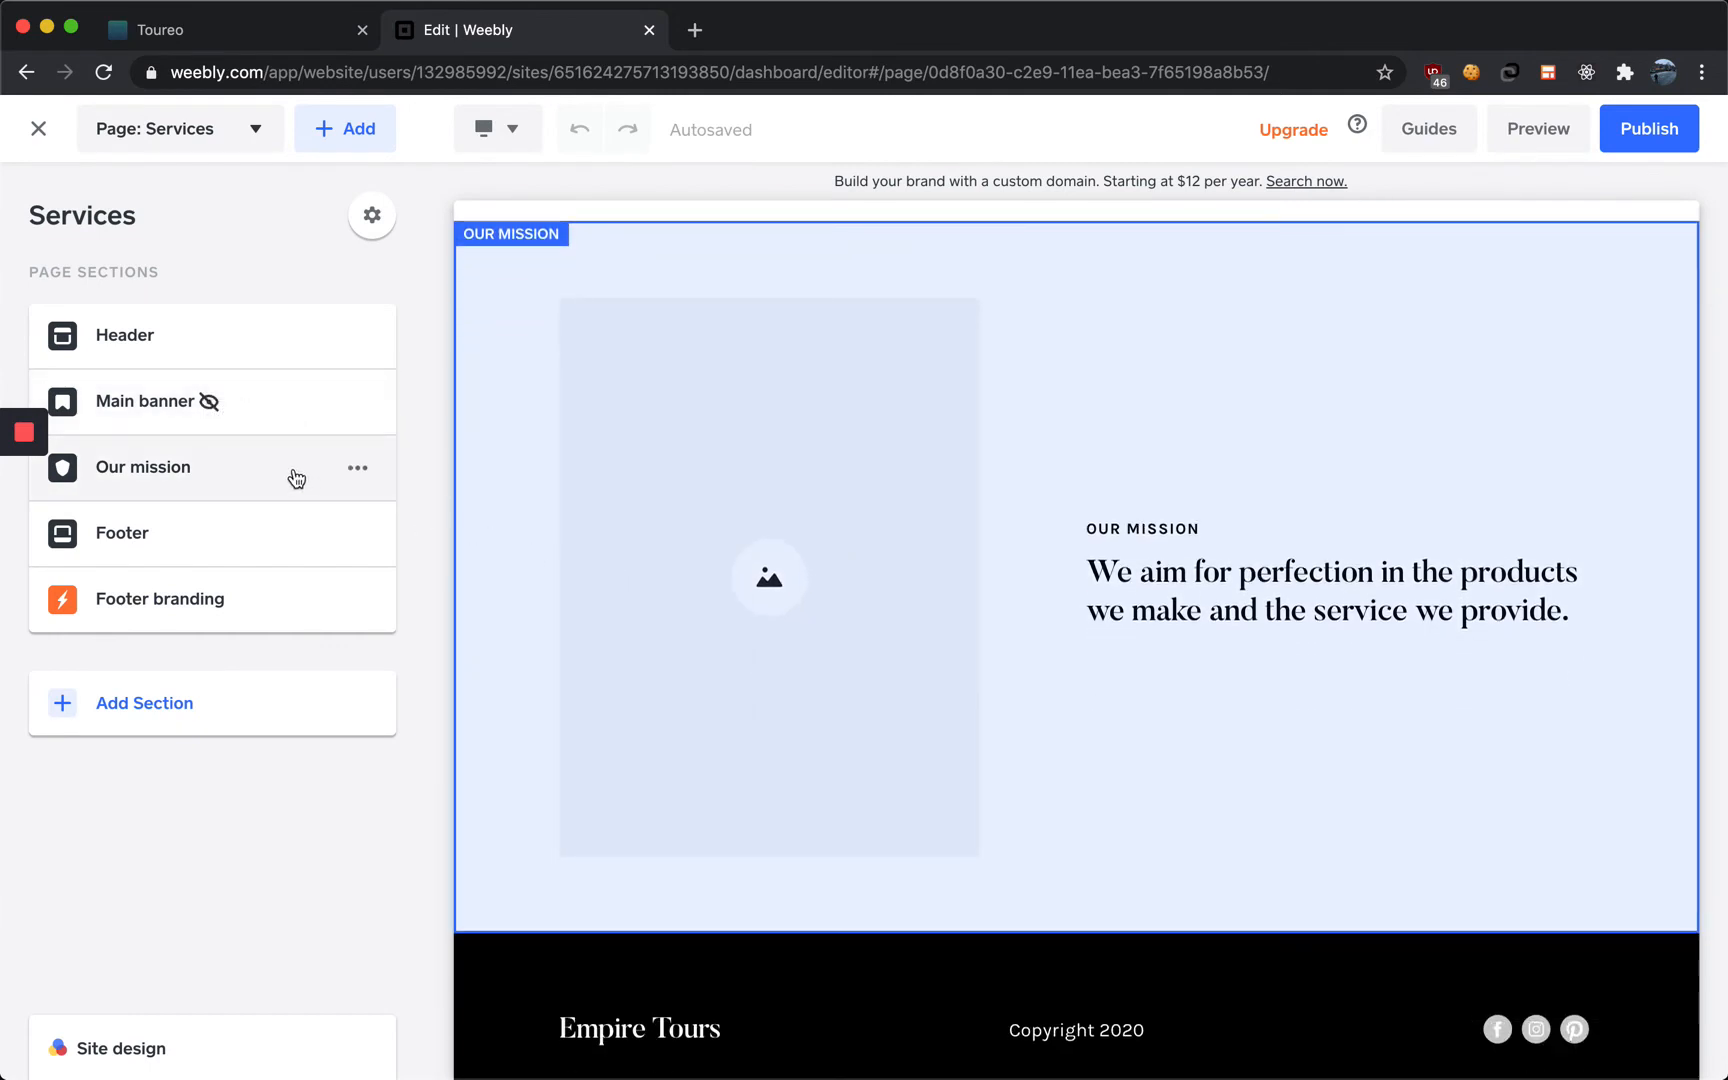
{"action": "left_click", "coordinate": [357, 467]}
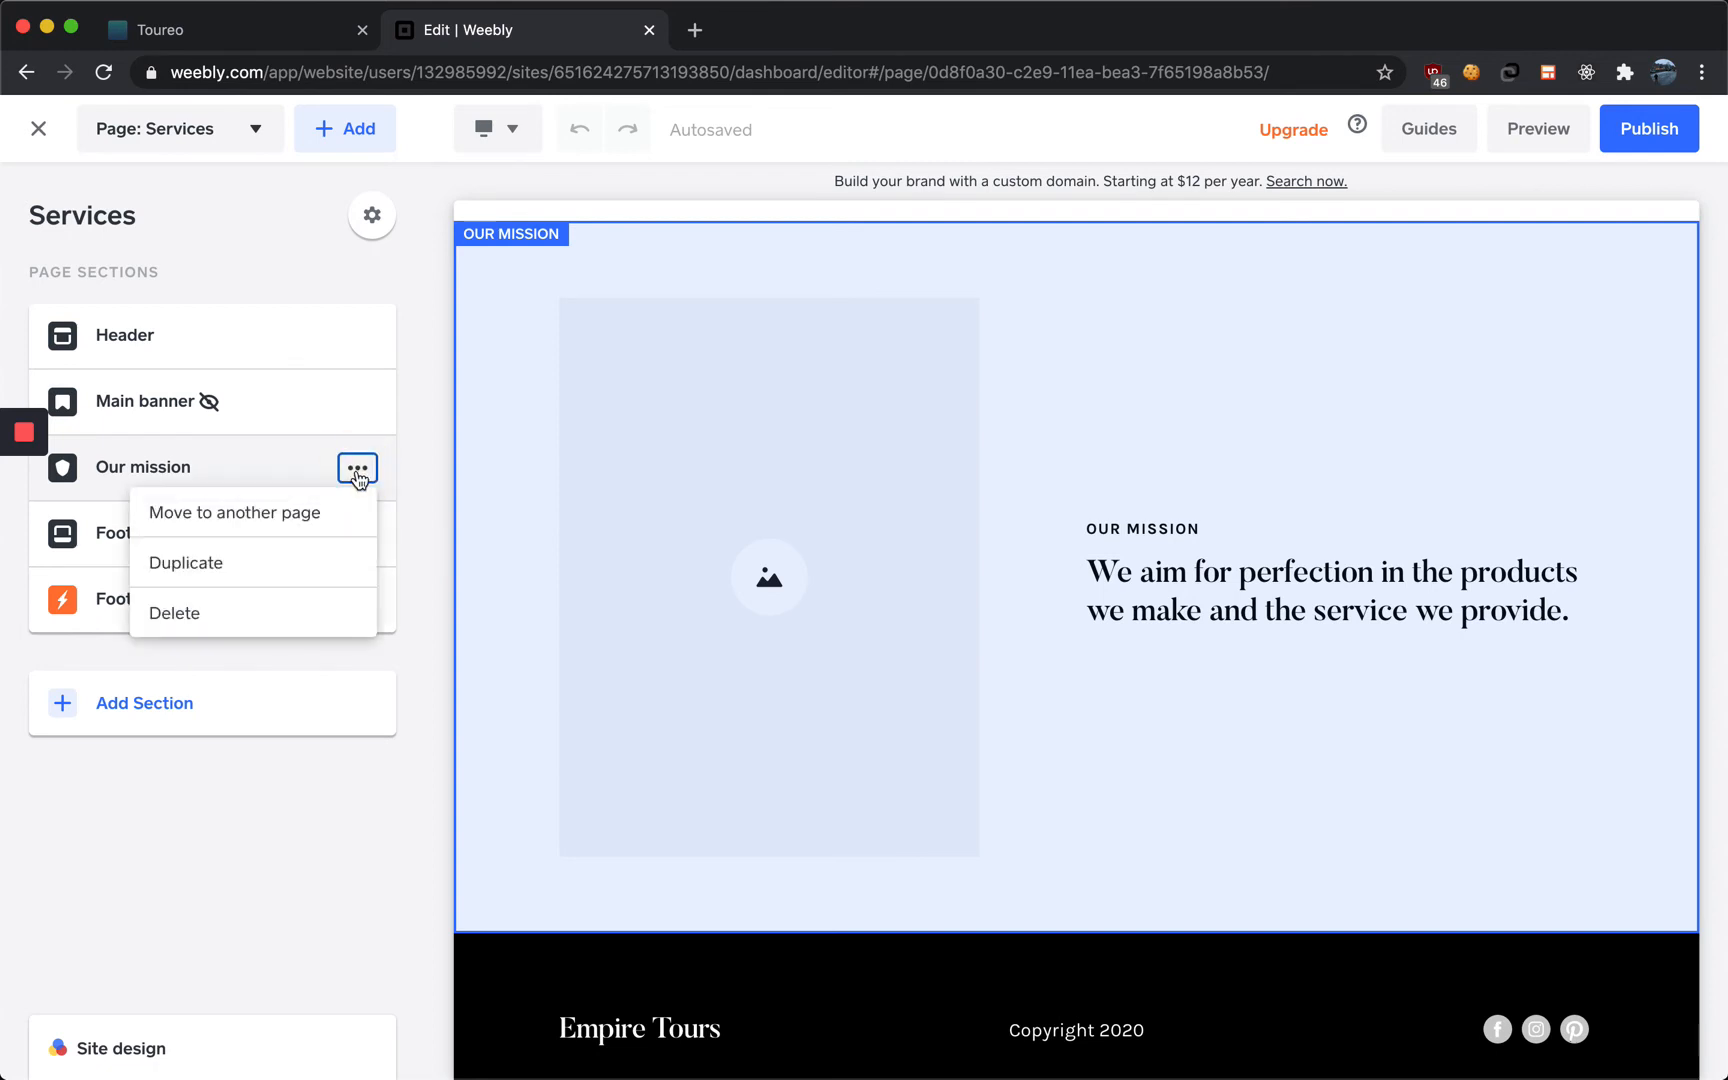
{"action": "left_click", "coordinate": [308, 555]}
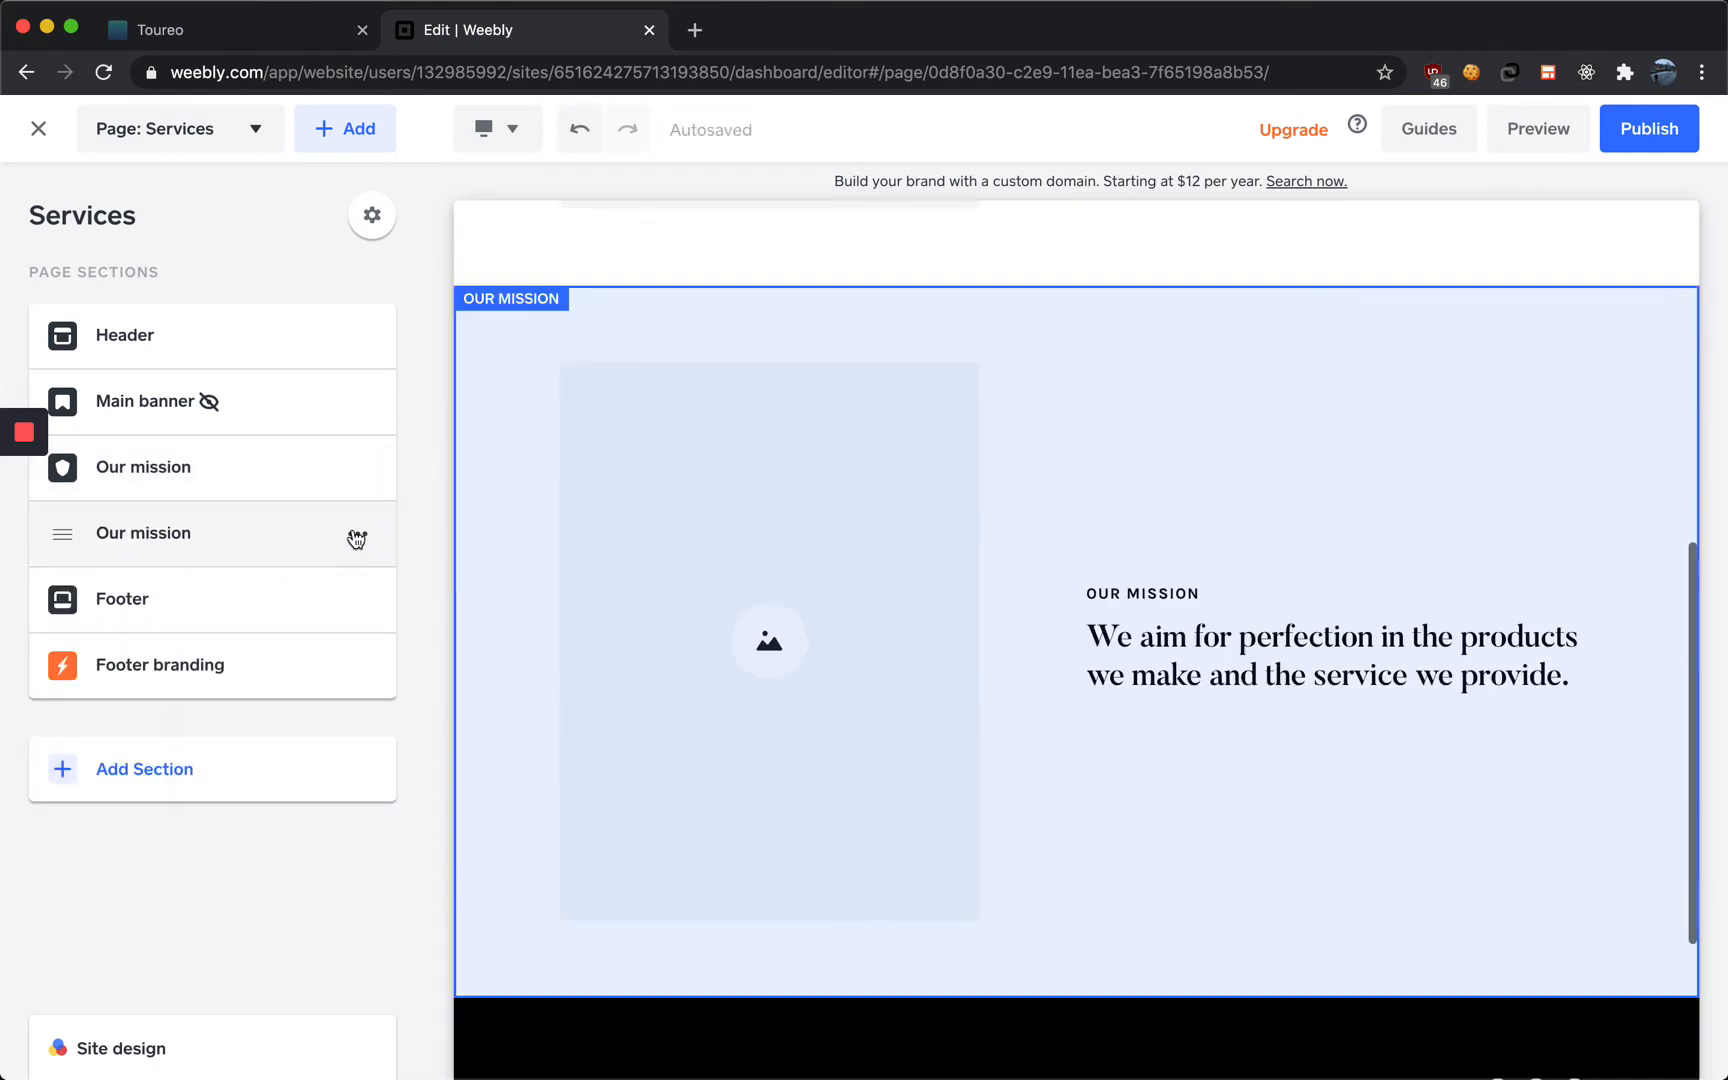
{"action": "left_click", "coordinate": [357, 538]}
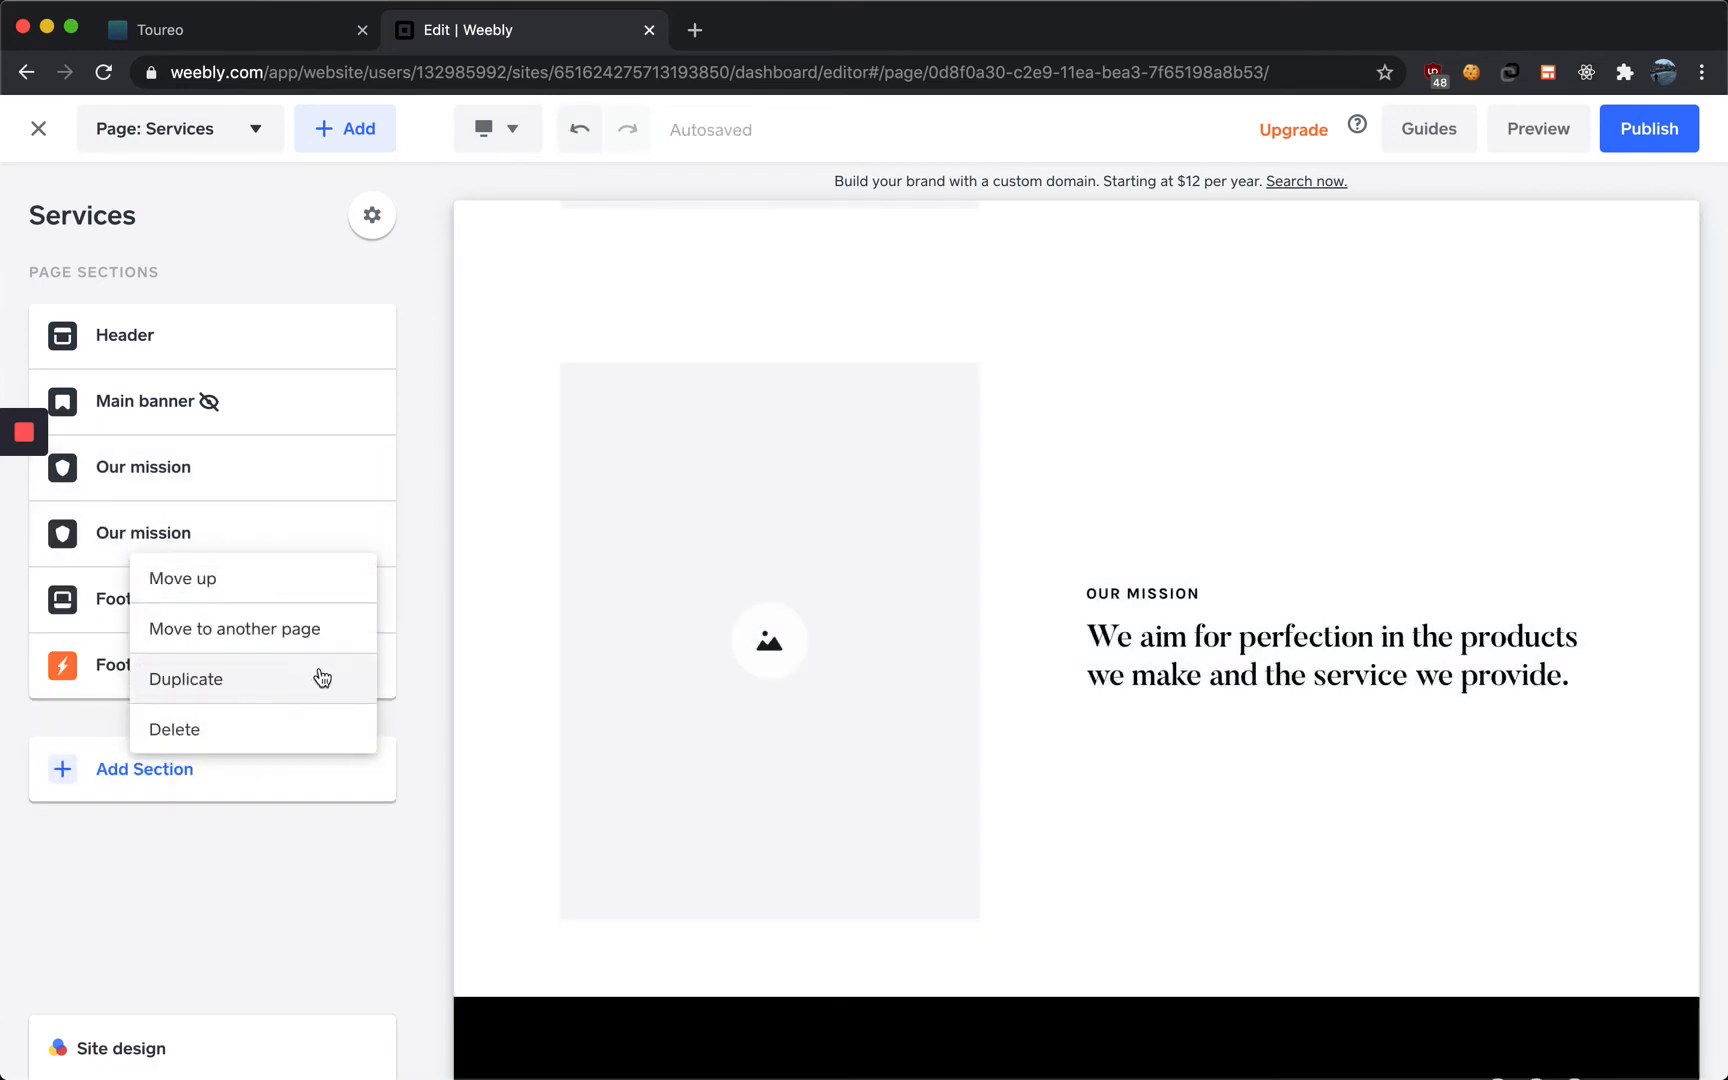
{"action": "left_click", "coordinate": [320, 679]}
Replace the first Our mission section's title with "EMPIRE STATE BUILDING MORNING TOUR"
{"action": "scroll", "coordinate": [613, 705], "scroll_direction": "up", "scroll_amount": 15}
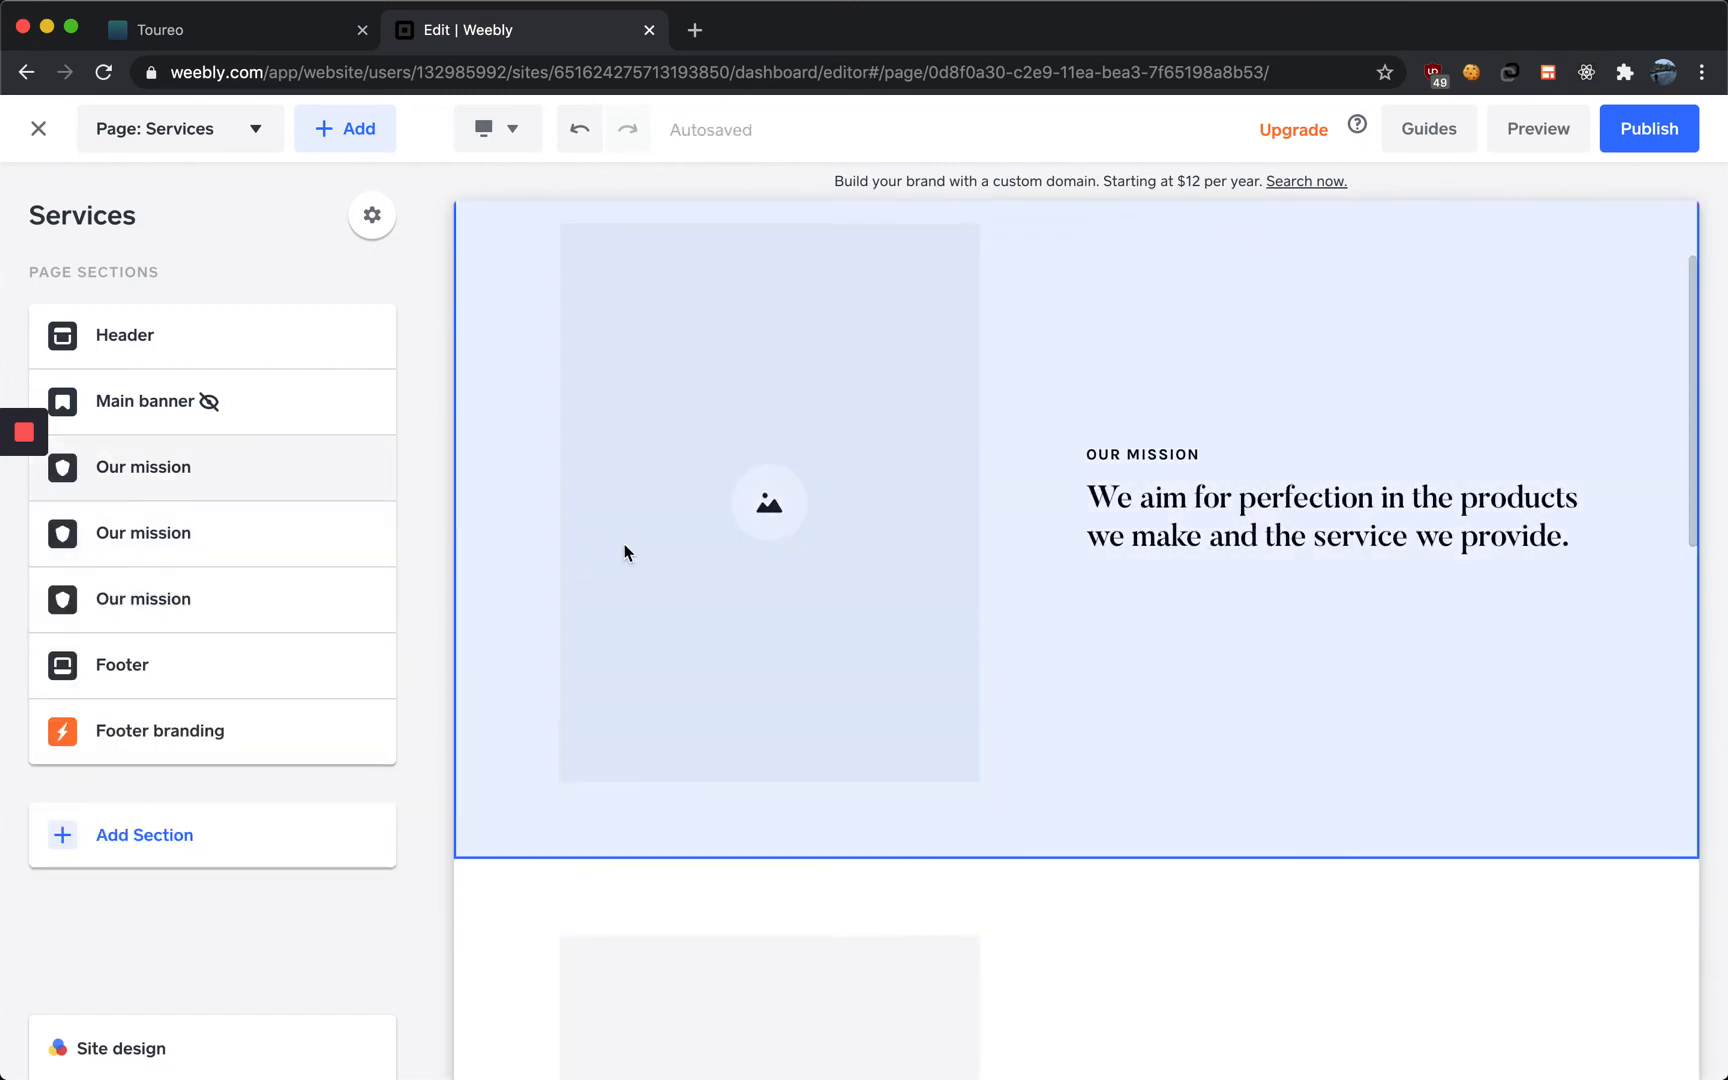
{"action": "scroll", "coordinate": [1100, 530], "scroll_direction": "up", "scroll_amount": 2}
{"action": "left_click", "coordinate": [1145, 612]}
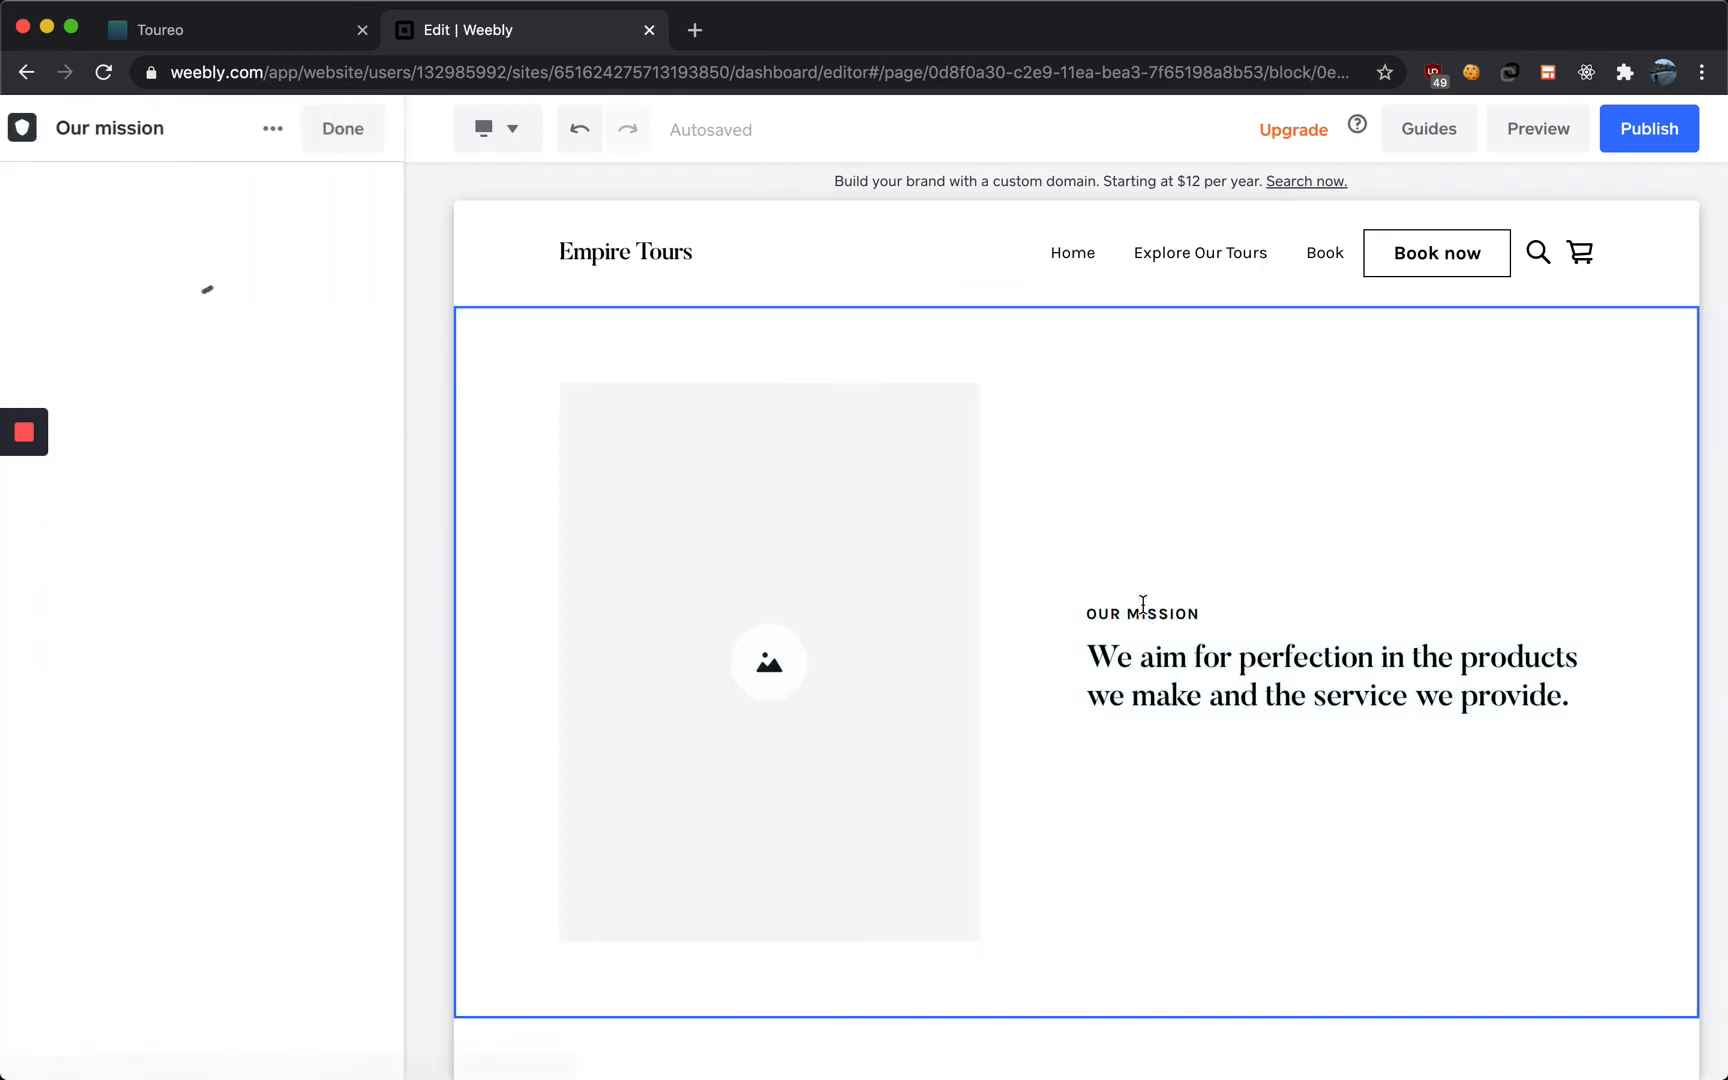
{"action": "triple_click", "coordinate": [1173, 614]}
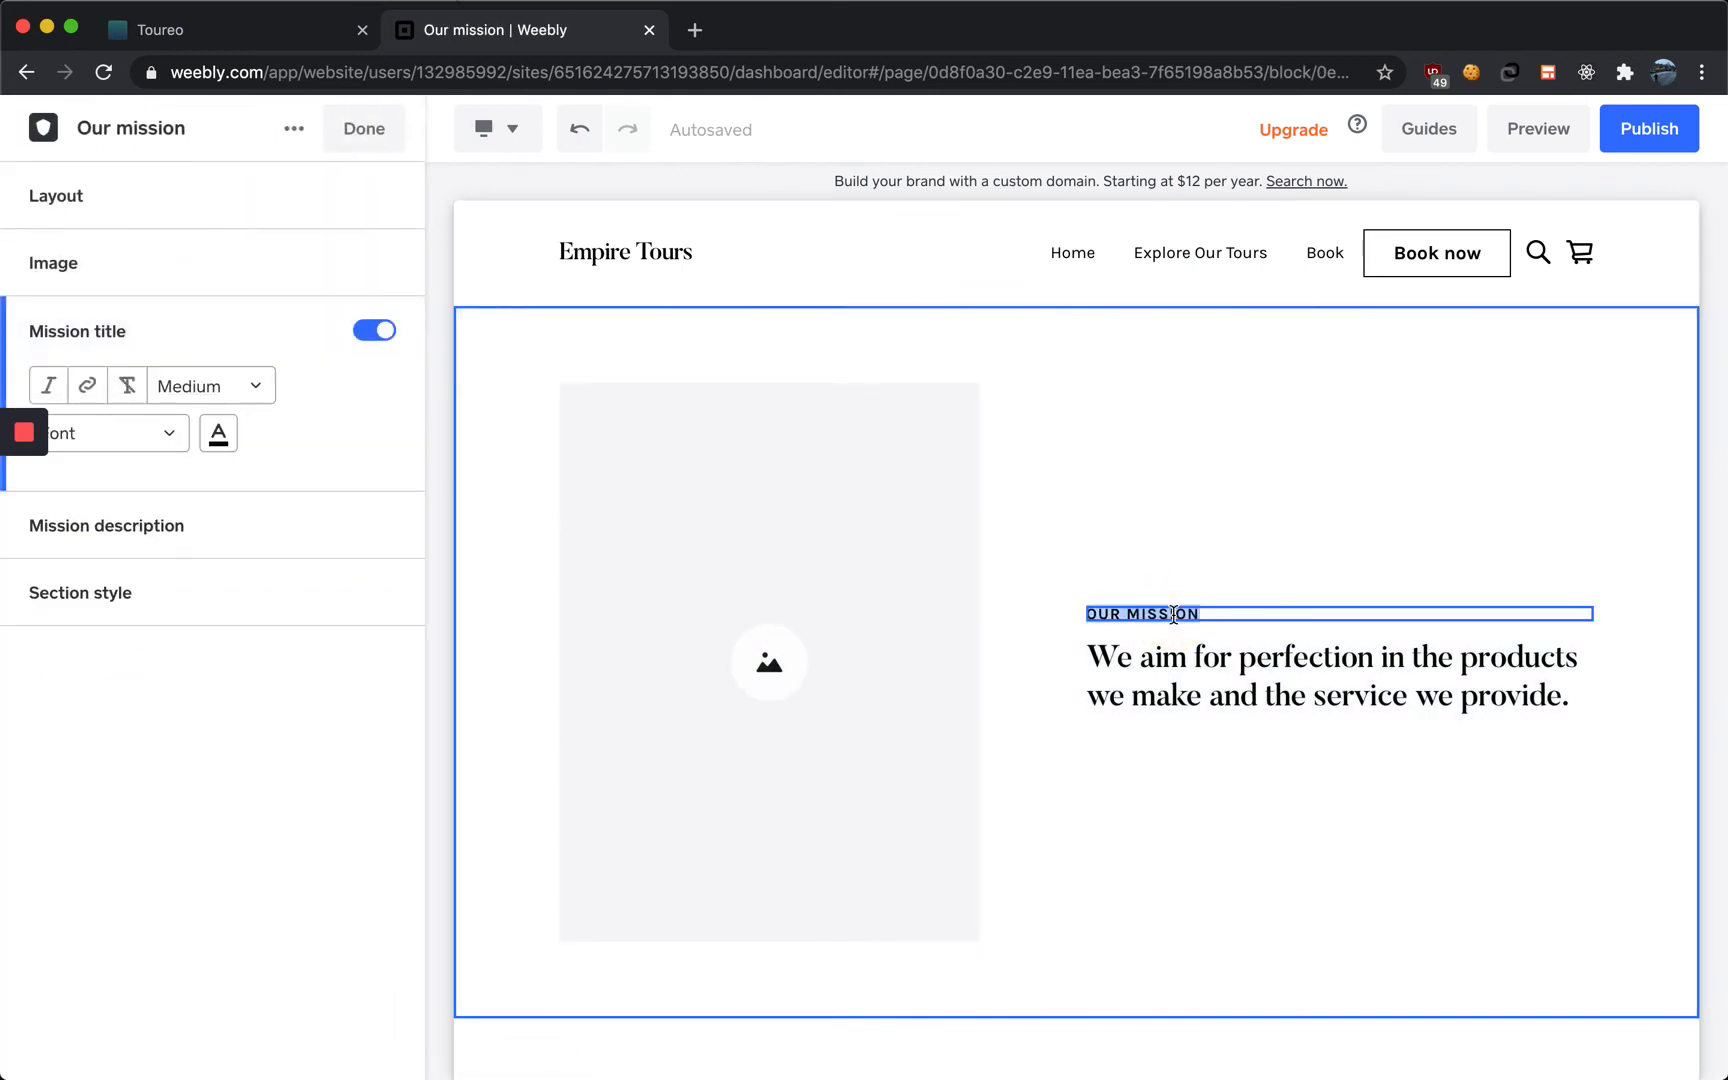
{"action": "type", "text": "EMPIRE STATE BUILDING MORNING TOUR"}
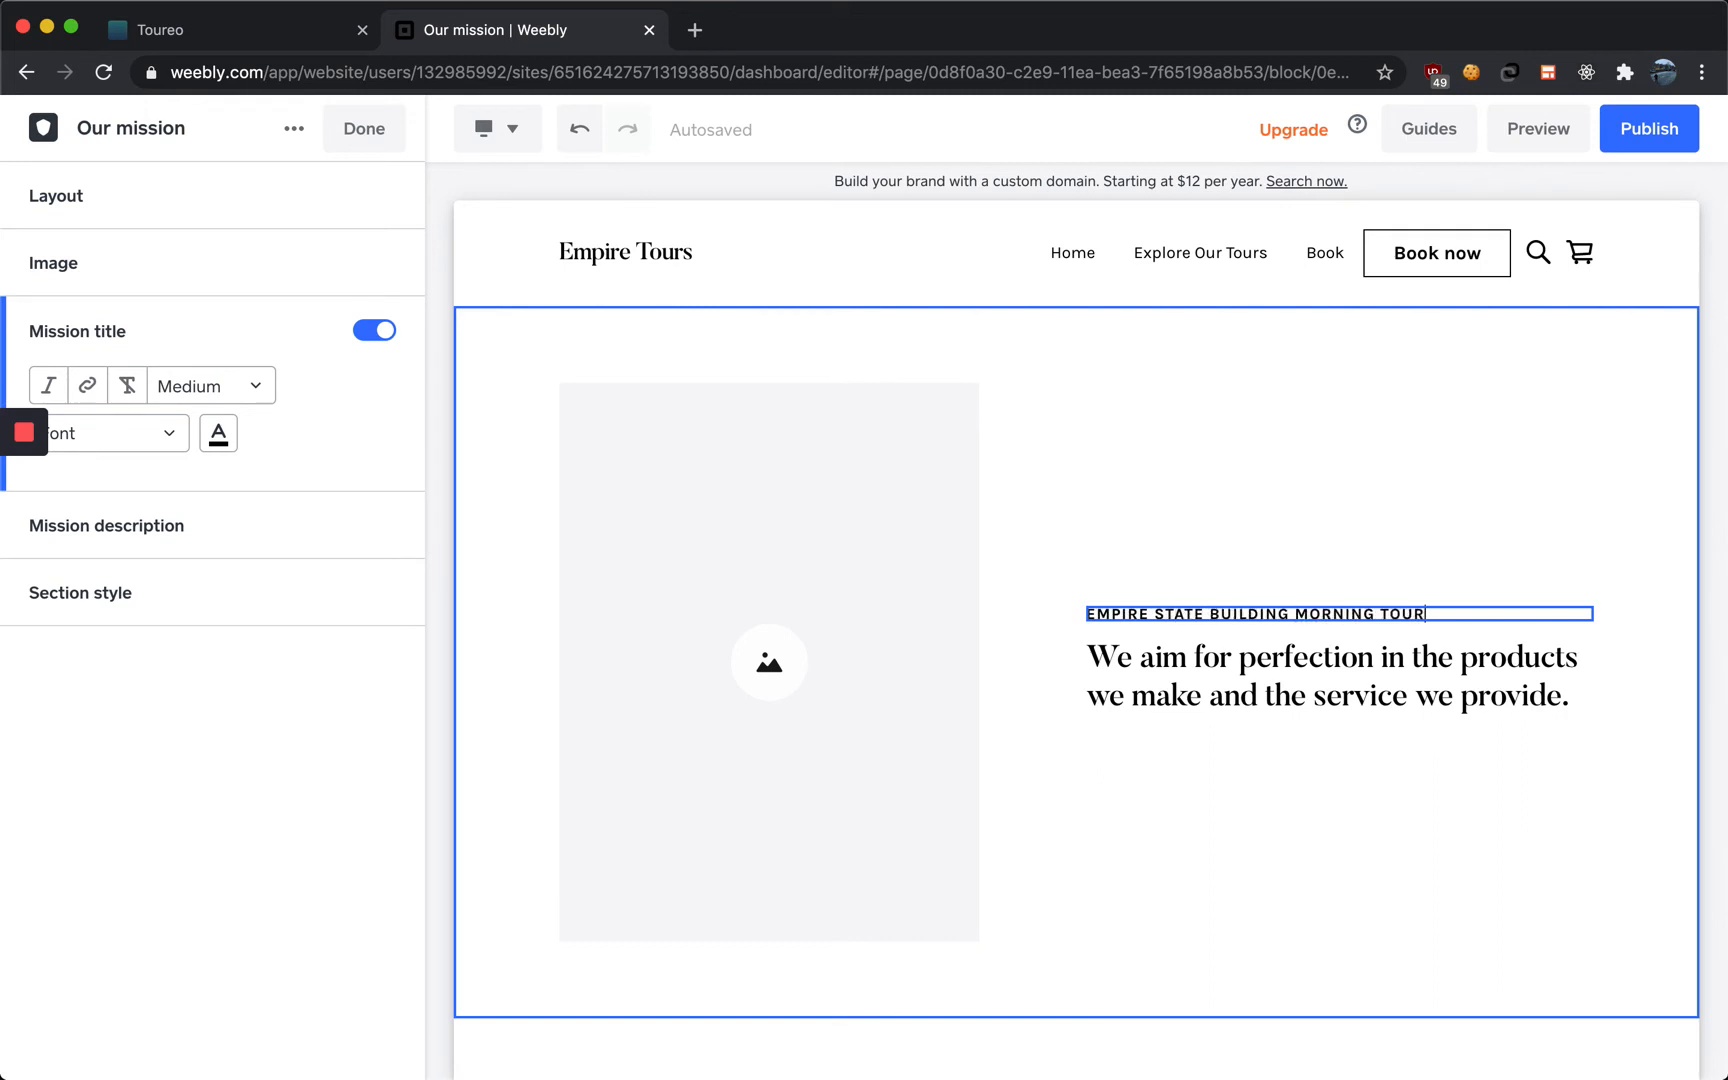
Add a free NYC skyline photo from an 'nyc' search as the image of the Empire State Building Morning Tour section
{"action": "left_click", "coordinate": [1146, 660]}
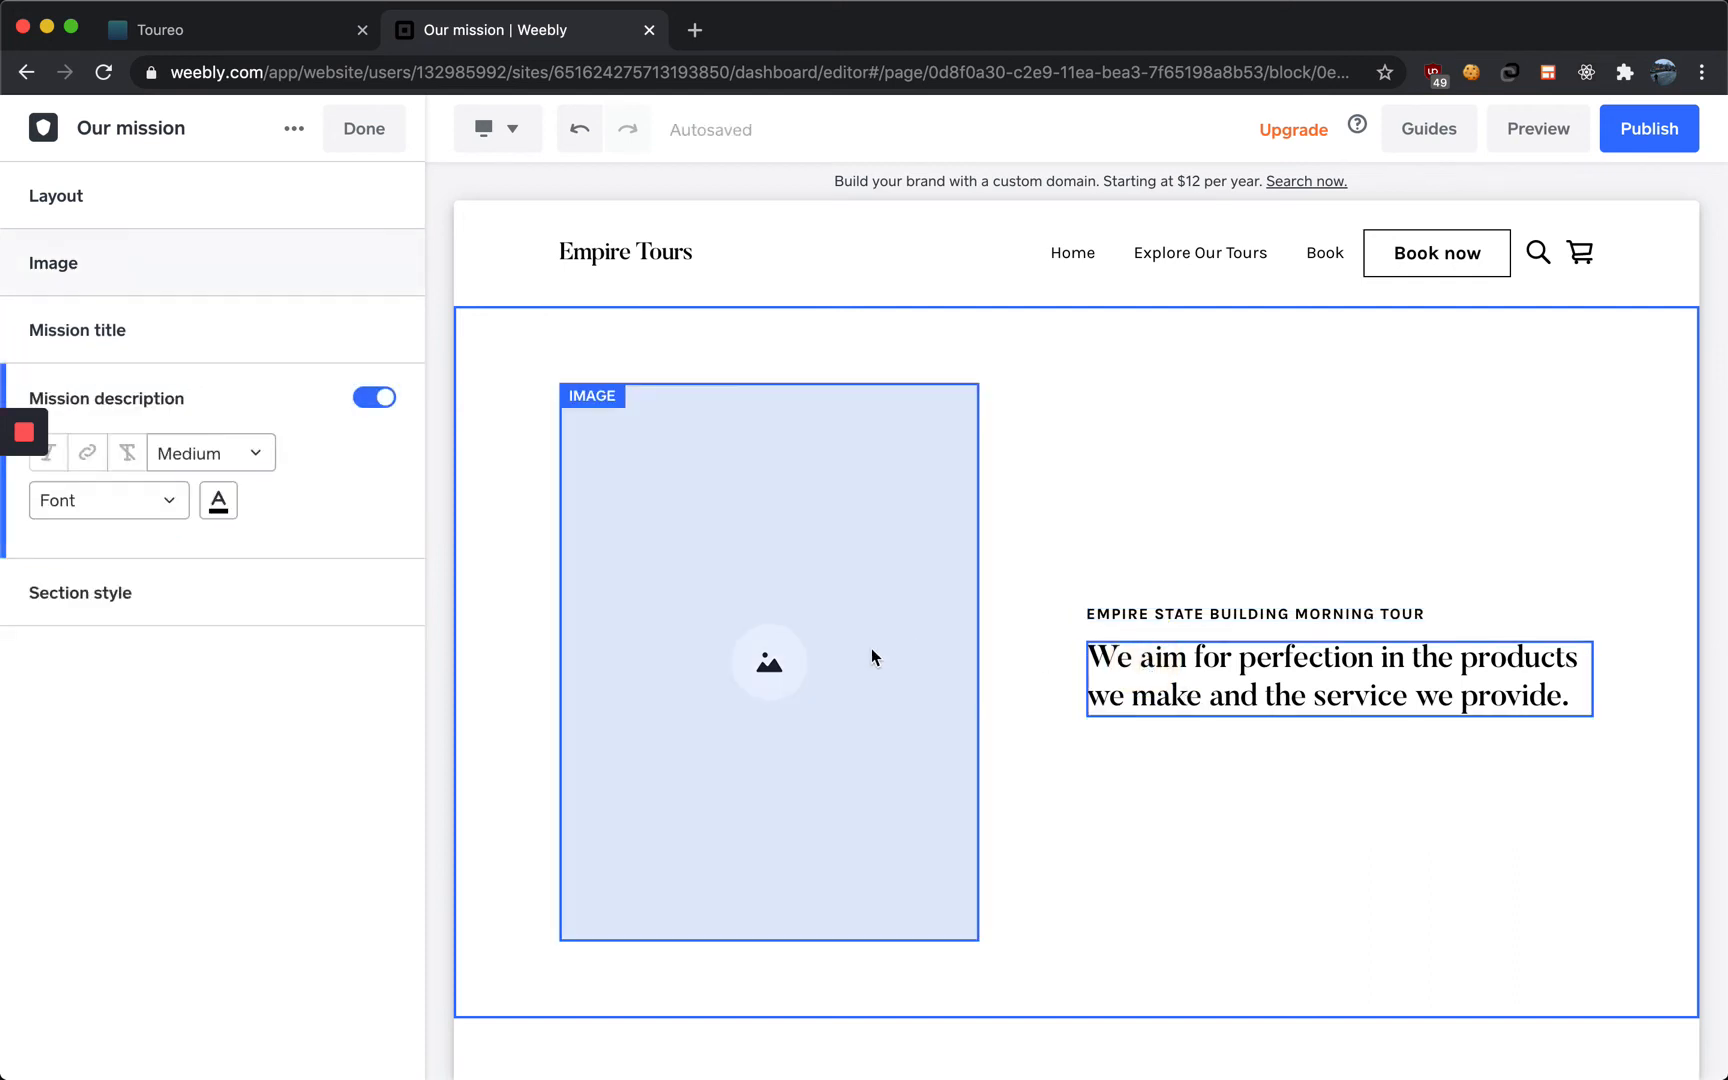
{"action": "left_click", "coordinate": [762, 643]}
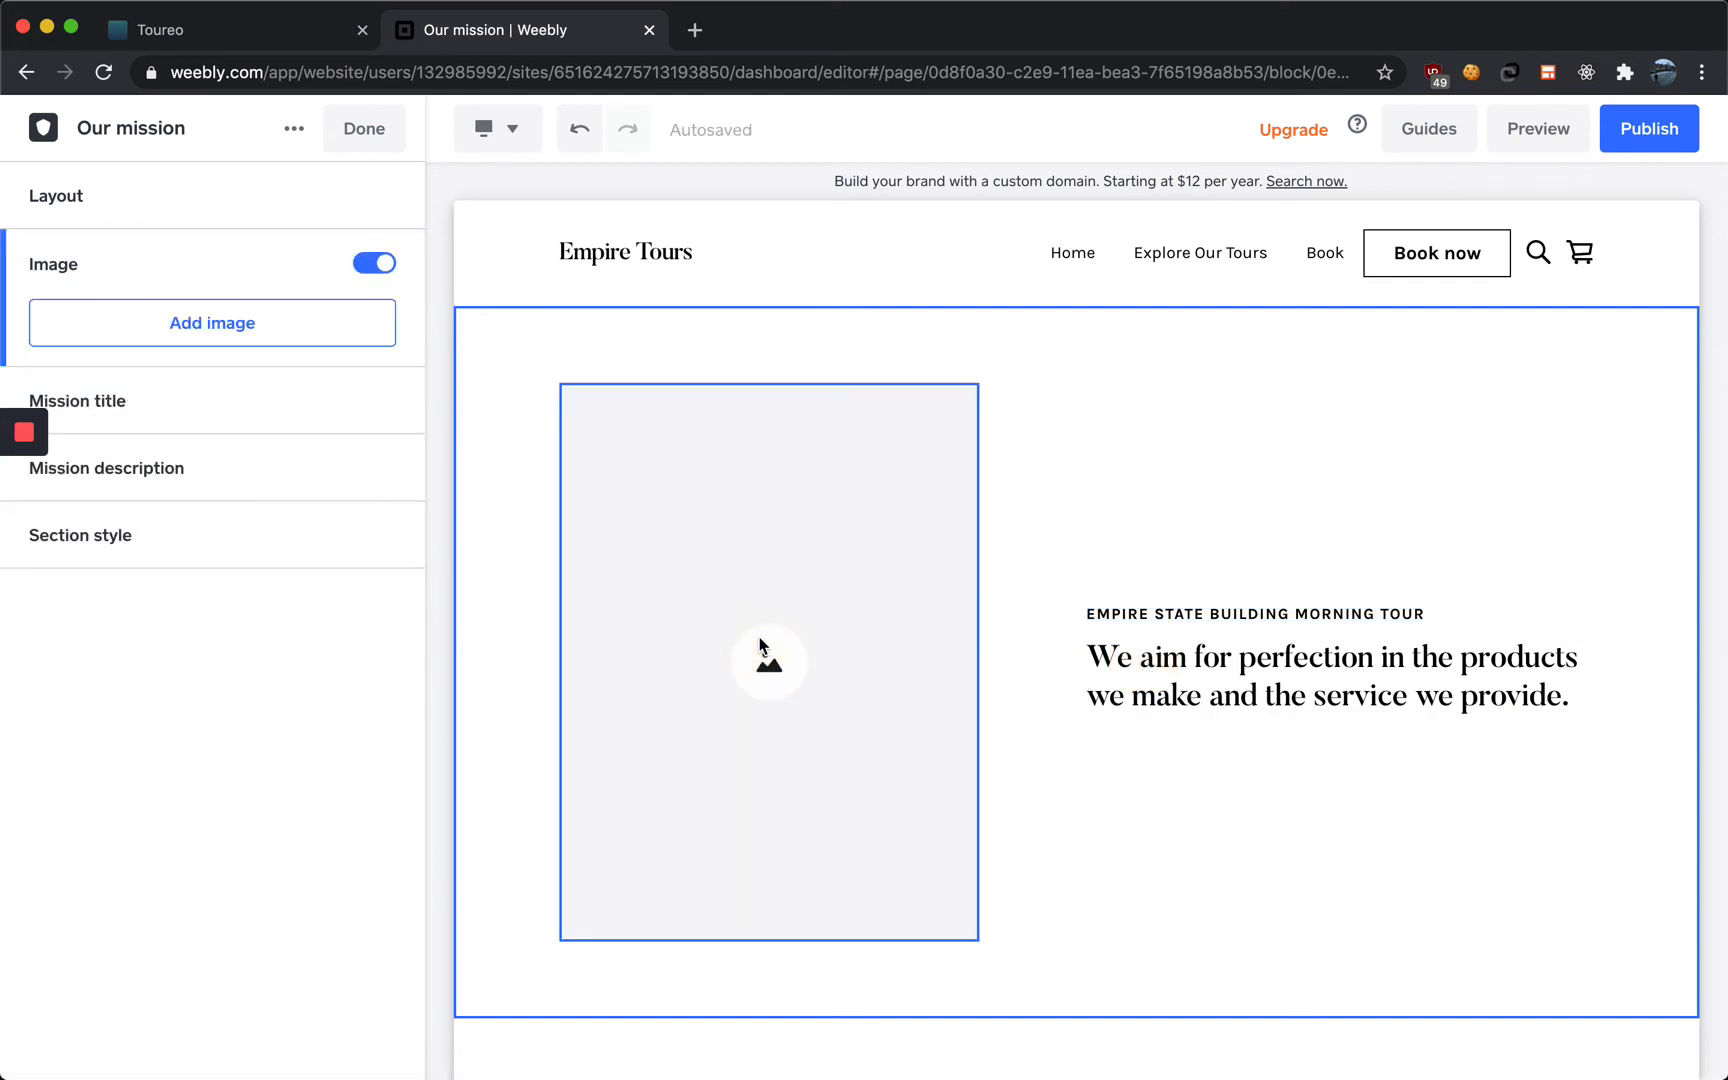
{"action": "left_click", "coordinate": [334, 324]}
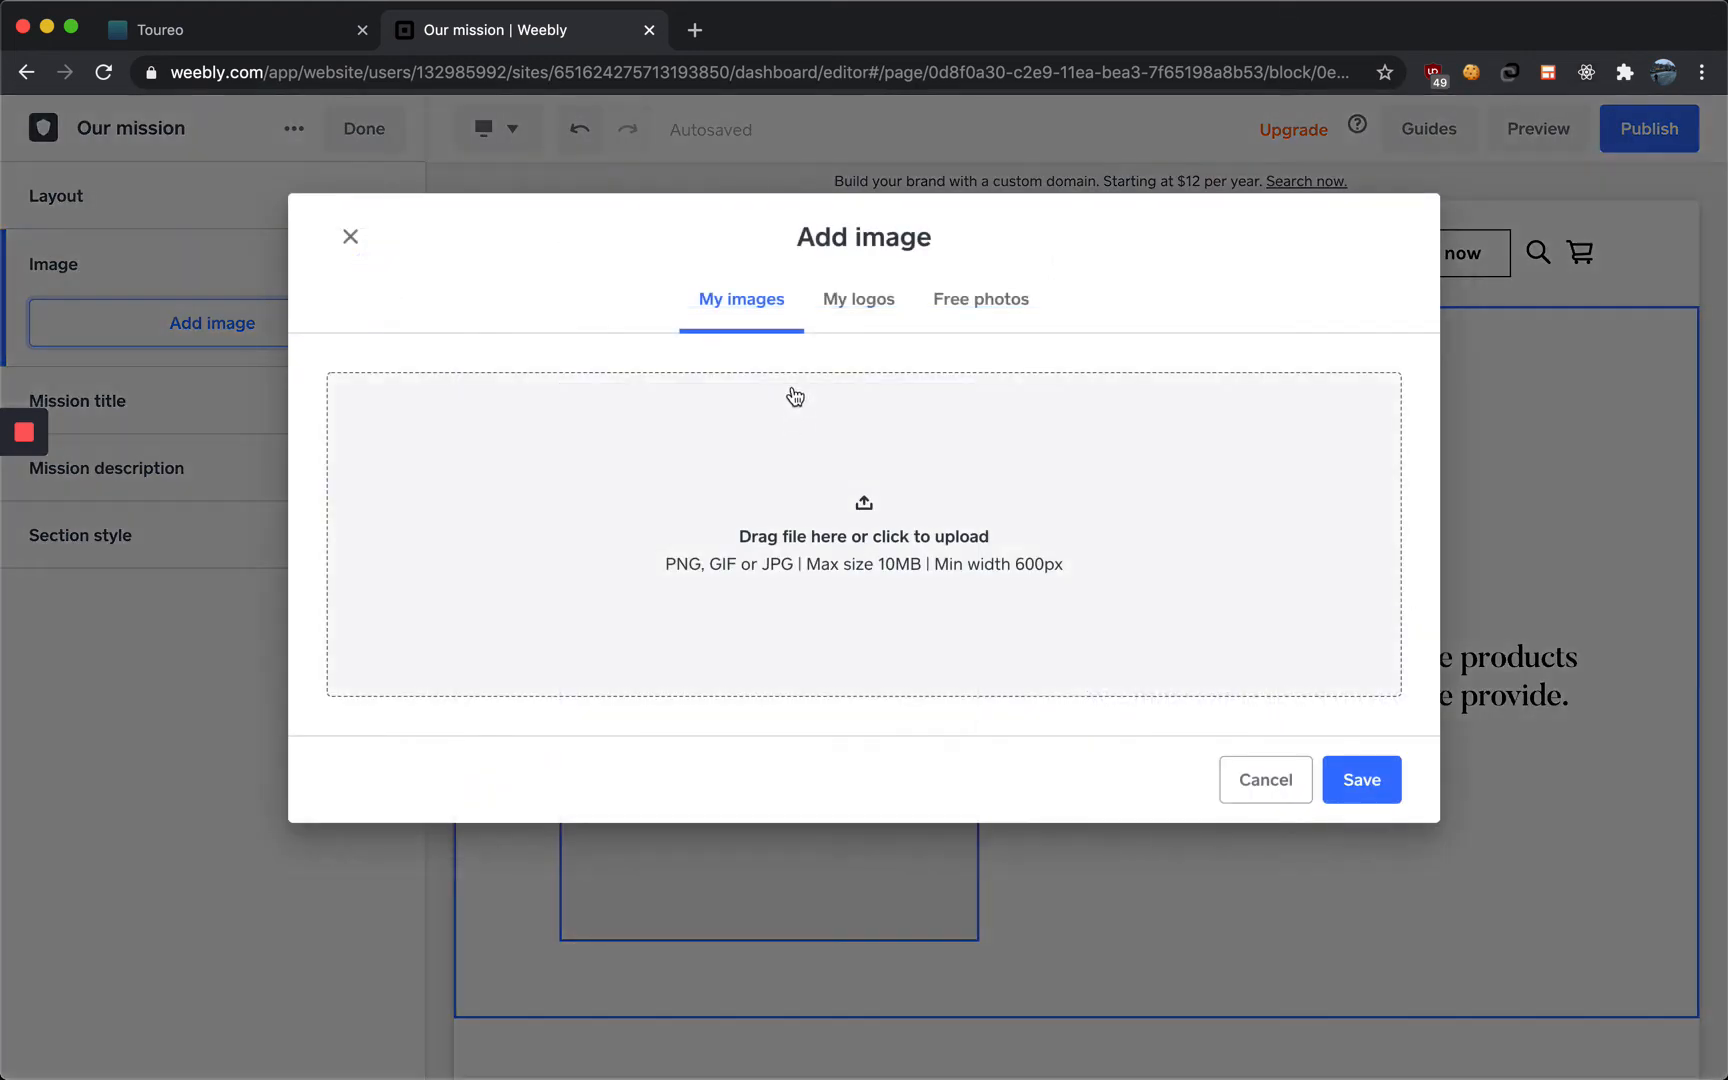
{"action": "left_click", "coordinate": [946, 303]}
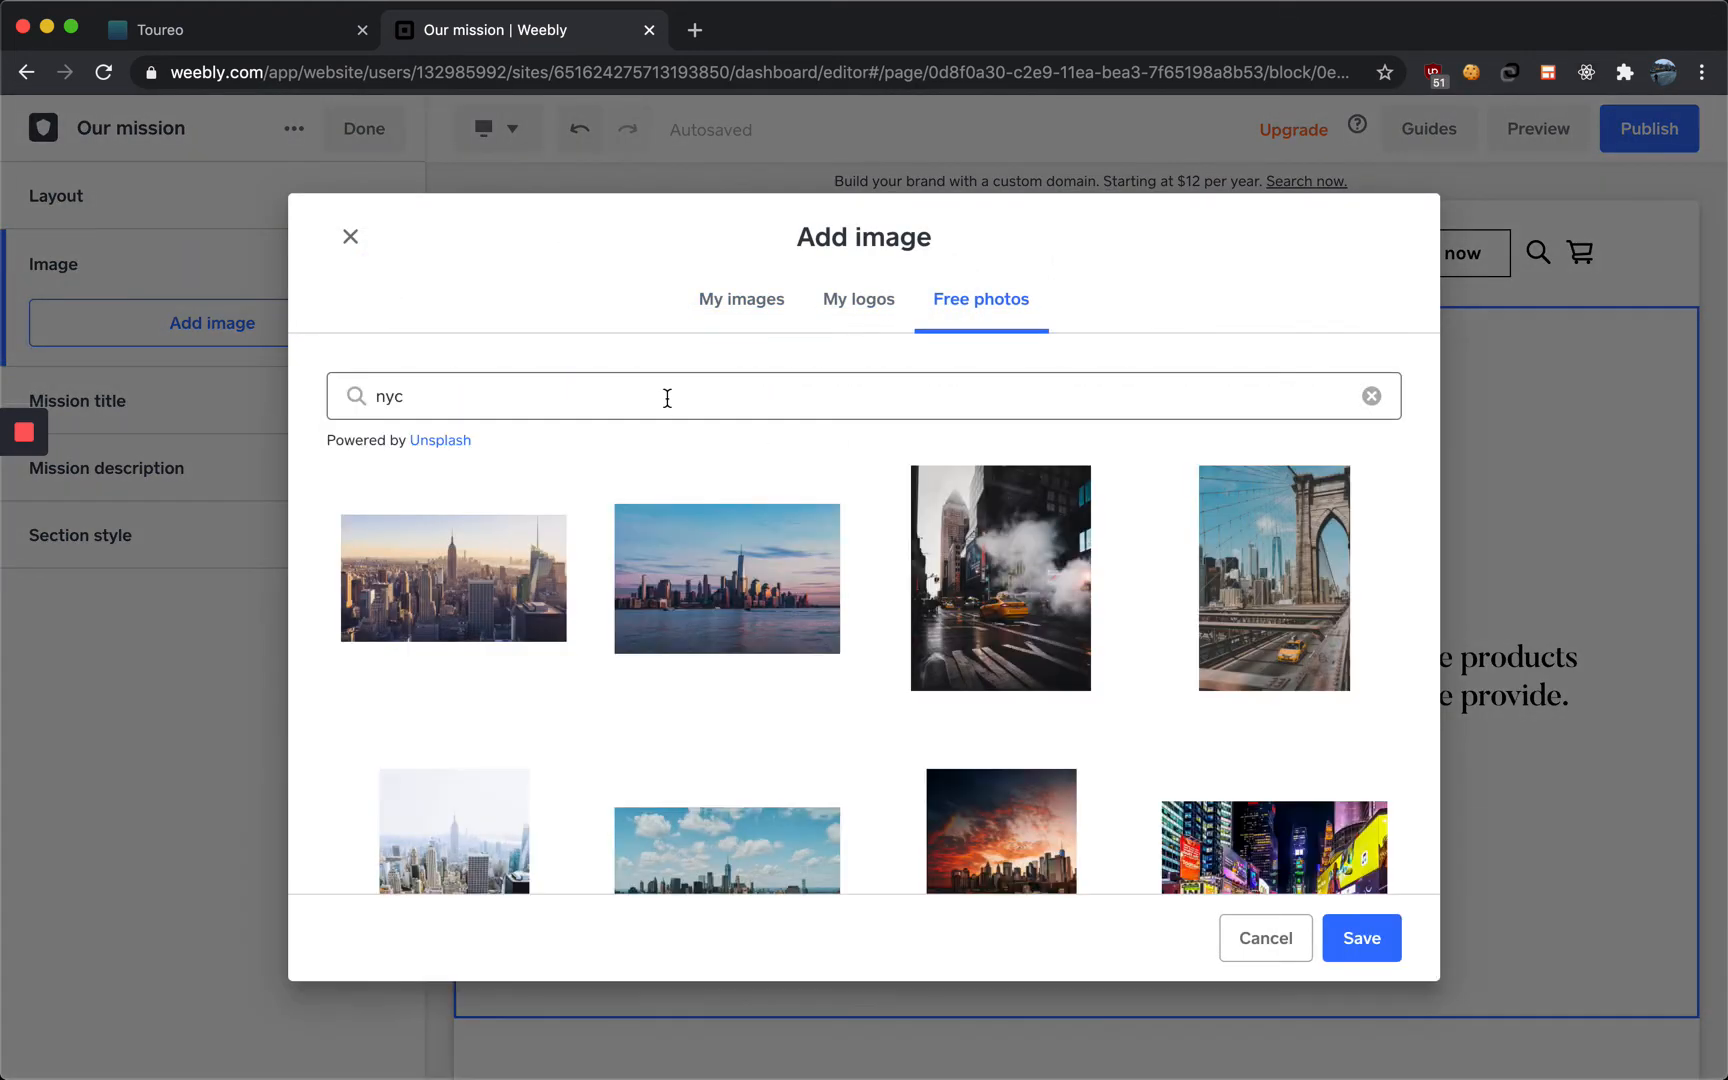
{"action": "left_click", "coordinate": [497, 557]}
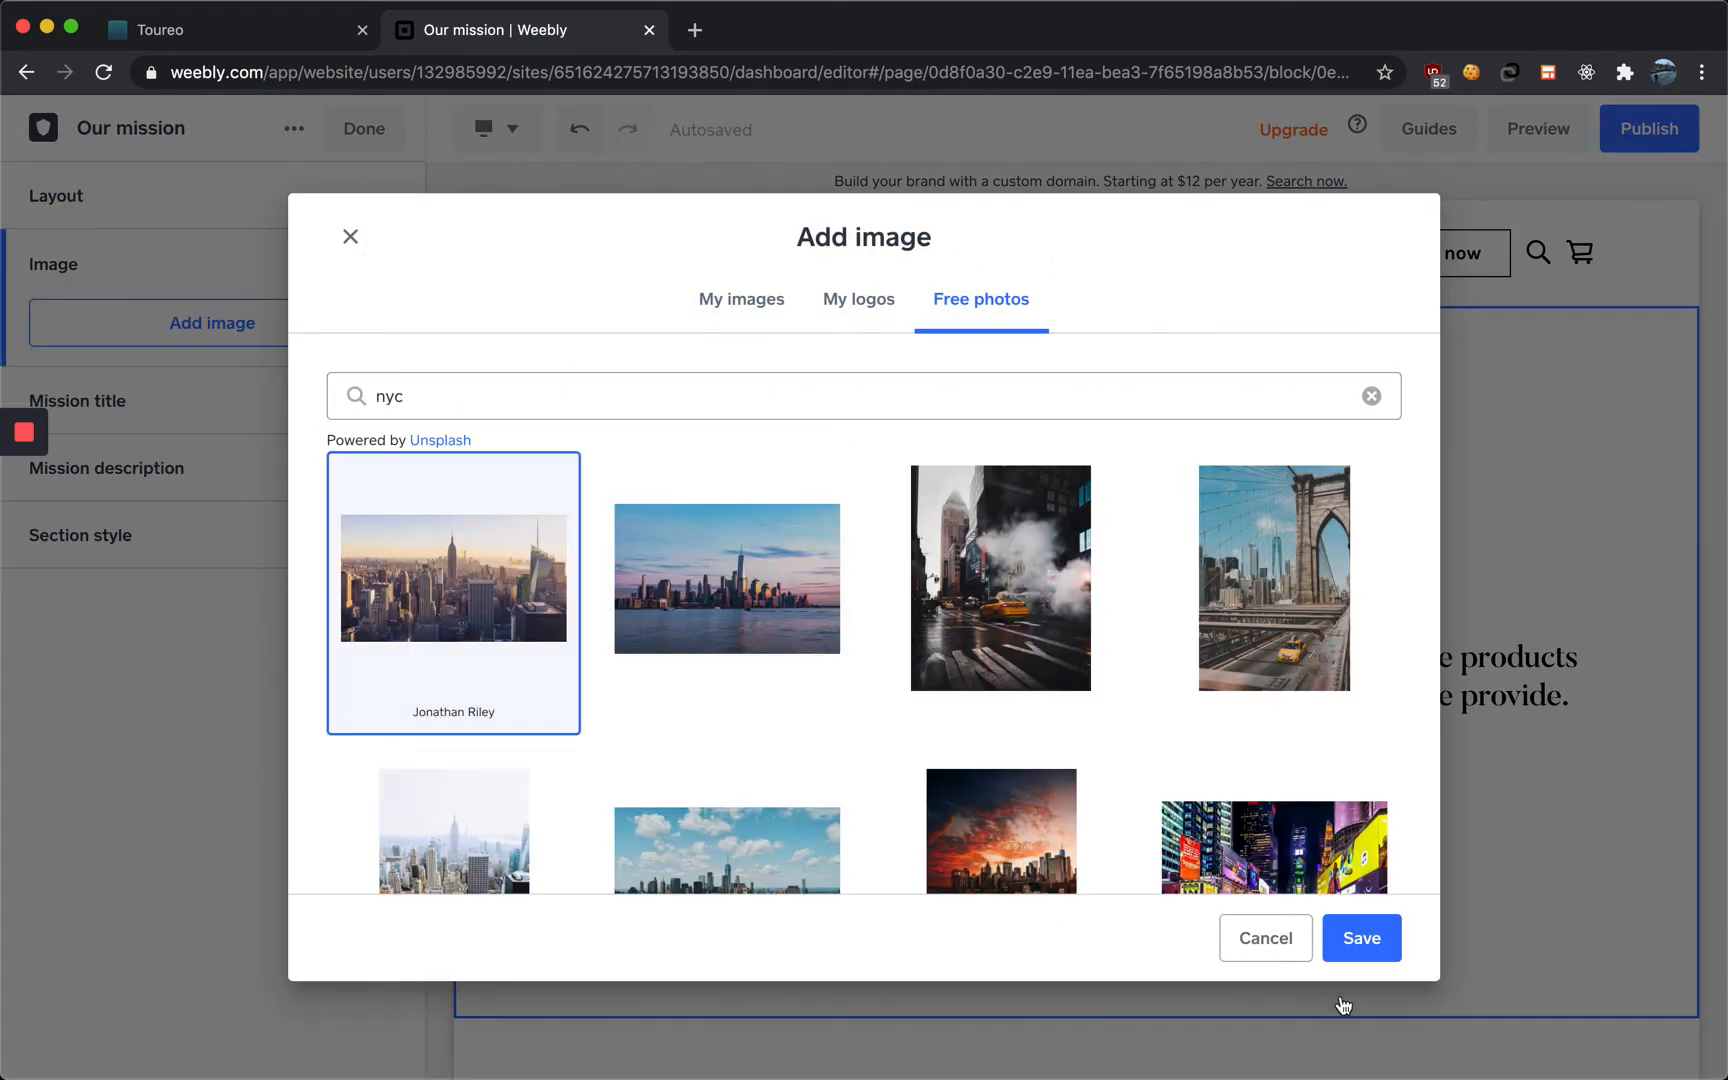
{"action": "left_click", "coordinate": [1350, 940]}
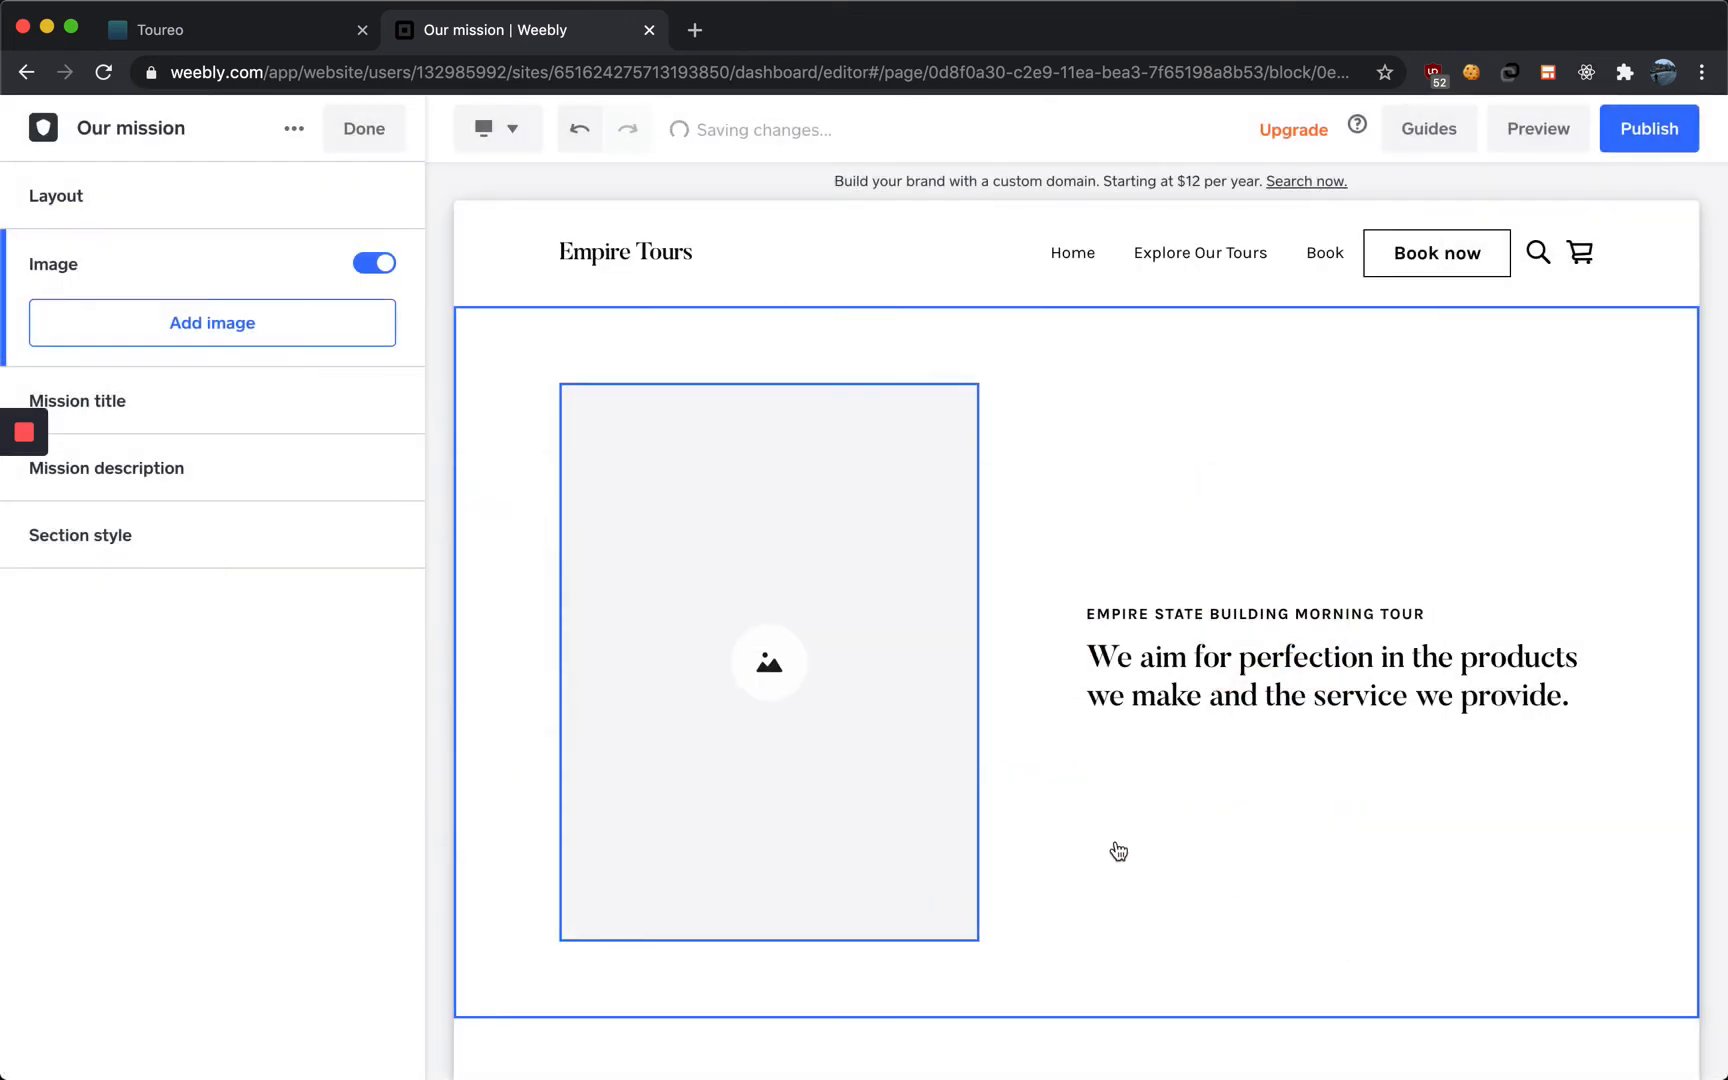
Replace the second Our mission section's title with "EMPIRE STATE BUILDING NIGHT TOUR"
{"action": "scroll", "coordinate": [1050, 817], "scroll_direction": "down", "scroll_amount": 4}
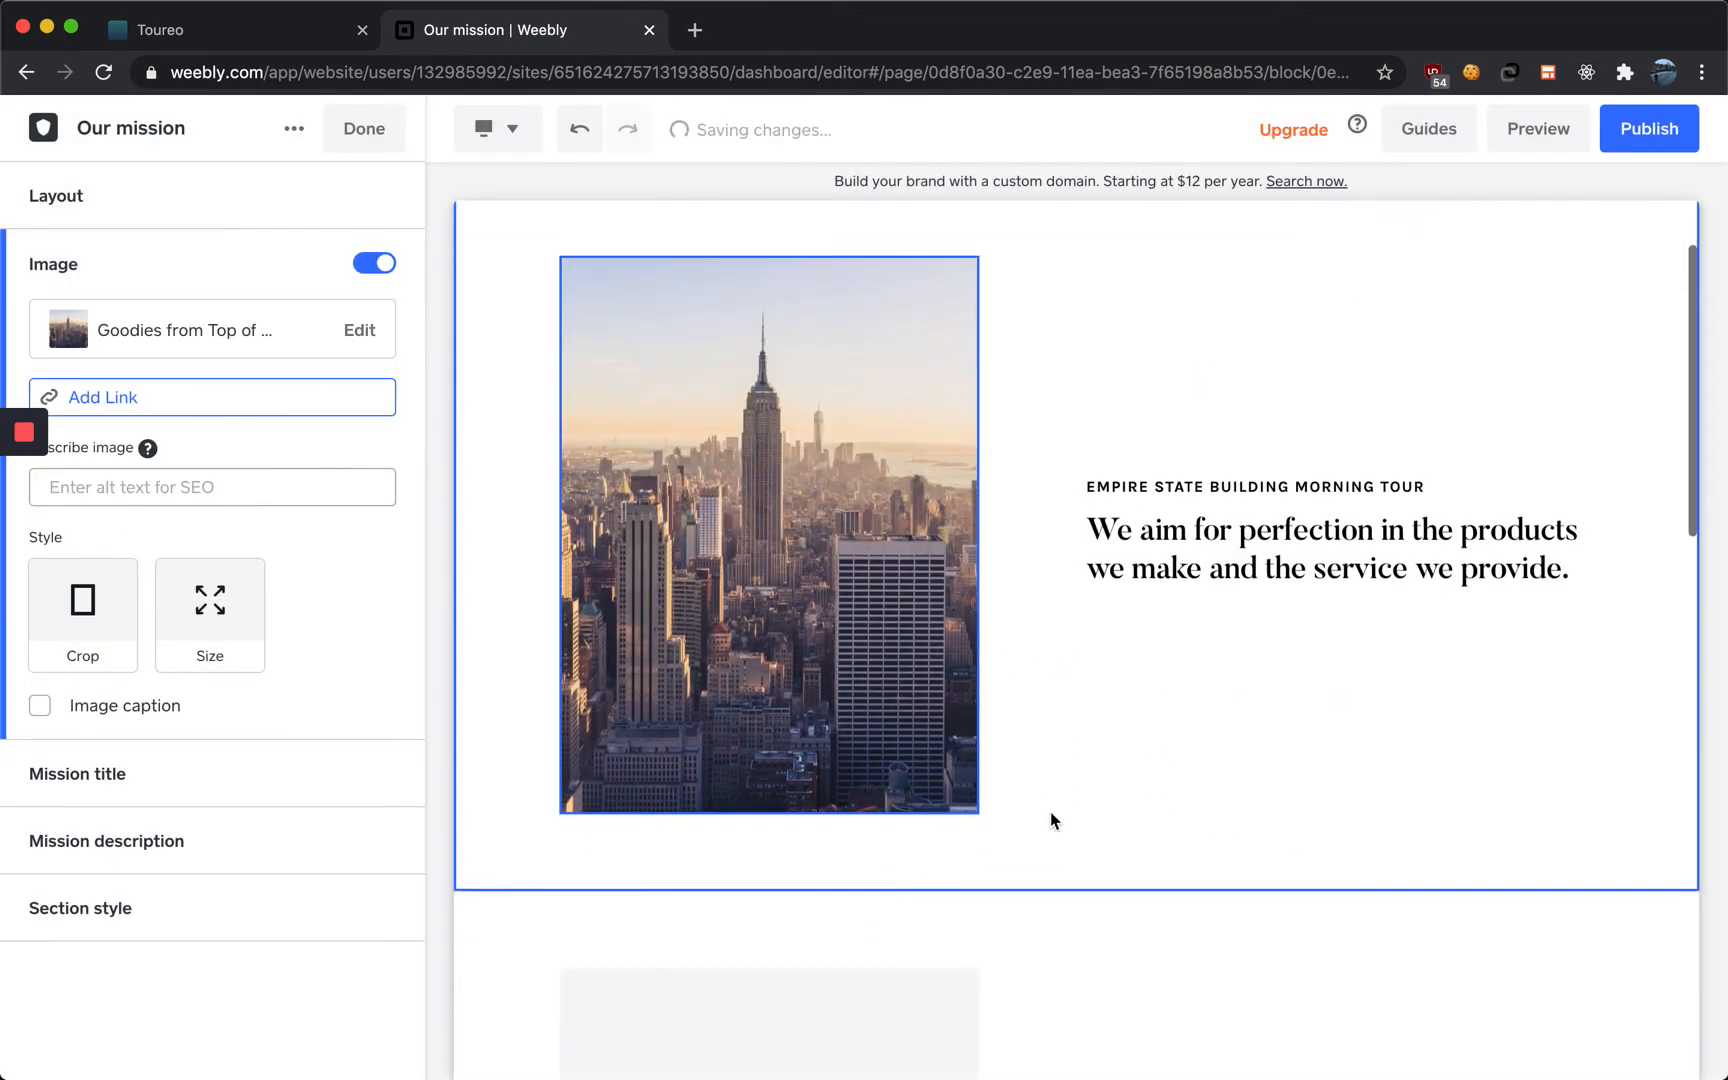
{"action": "scroll", "coordinate": [1049, 816], "scroll_direction": "down", "scroll_amount": 2}
{"action": "left_click", "coordinate": [1088, 838]}
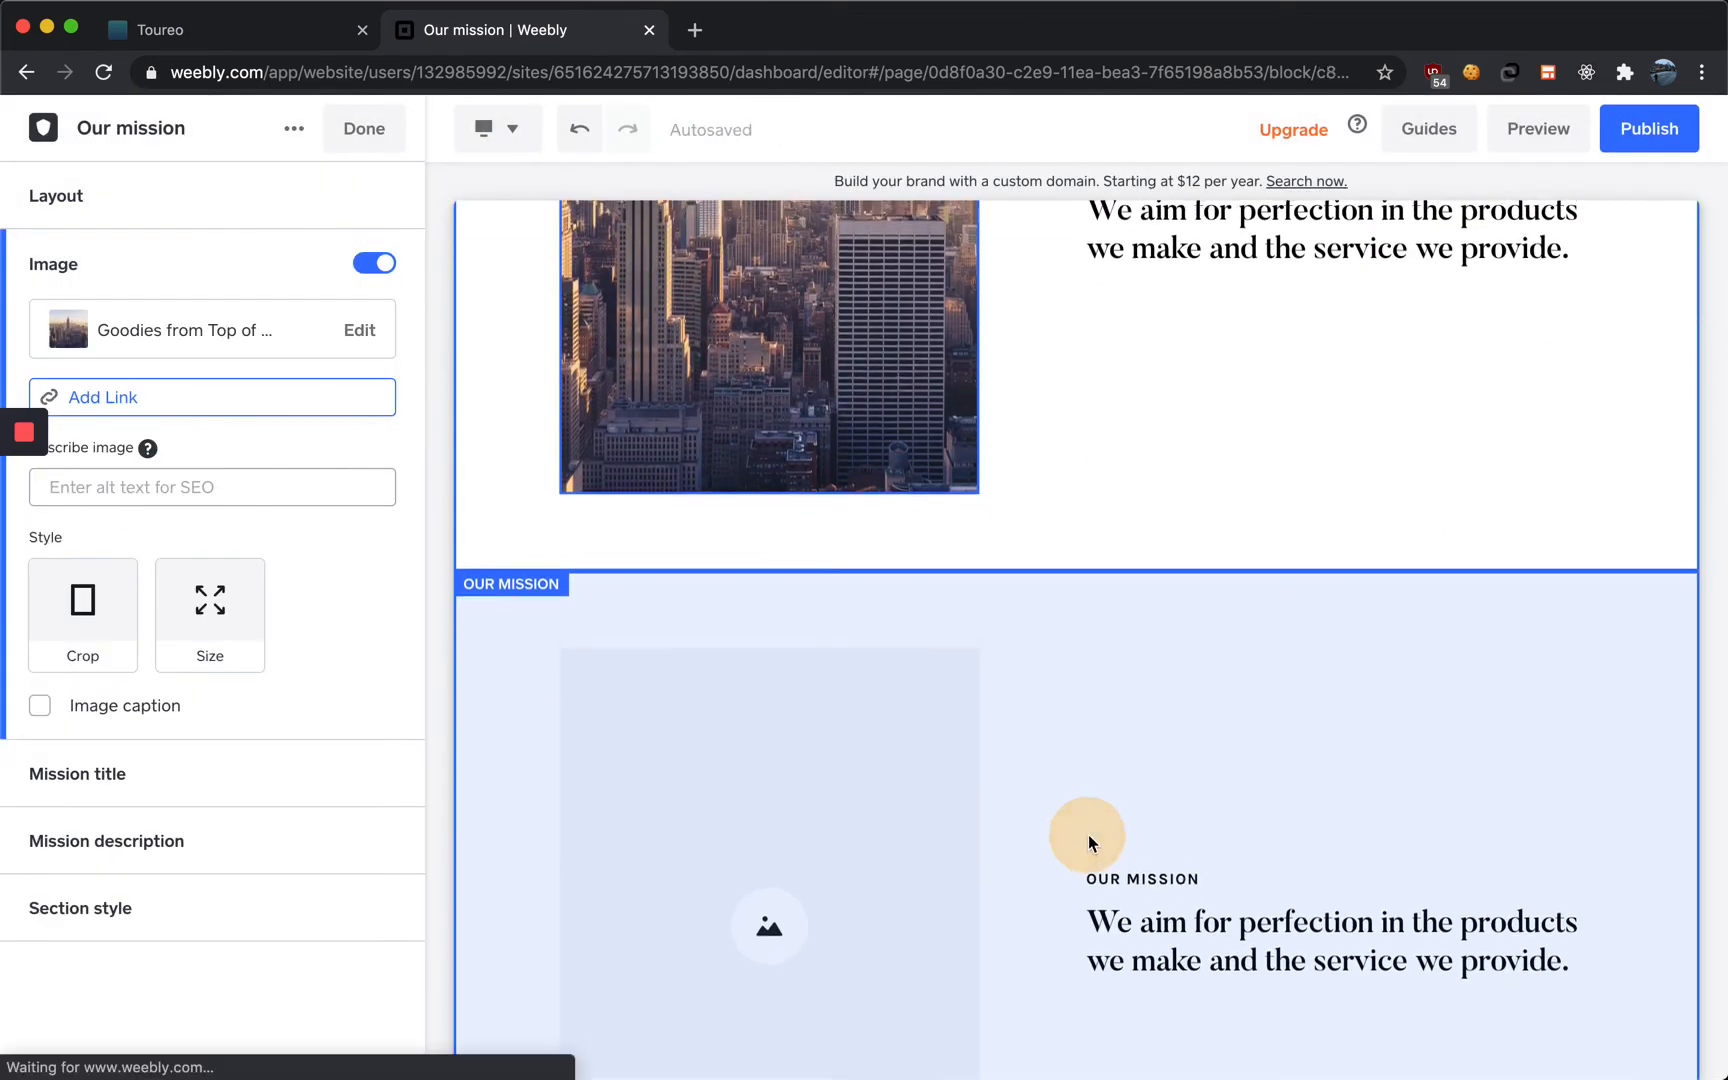
{"action": "scroll", "coordinate": [1088, 838], "scroll_direction": "down", "scroll_amount": 2}
{"action": "scroll", "coordinate": [1088, 838], "scroll_direction": "down", "scroll_amount": 2}
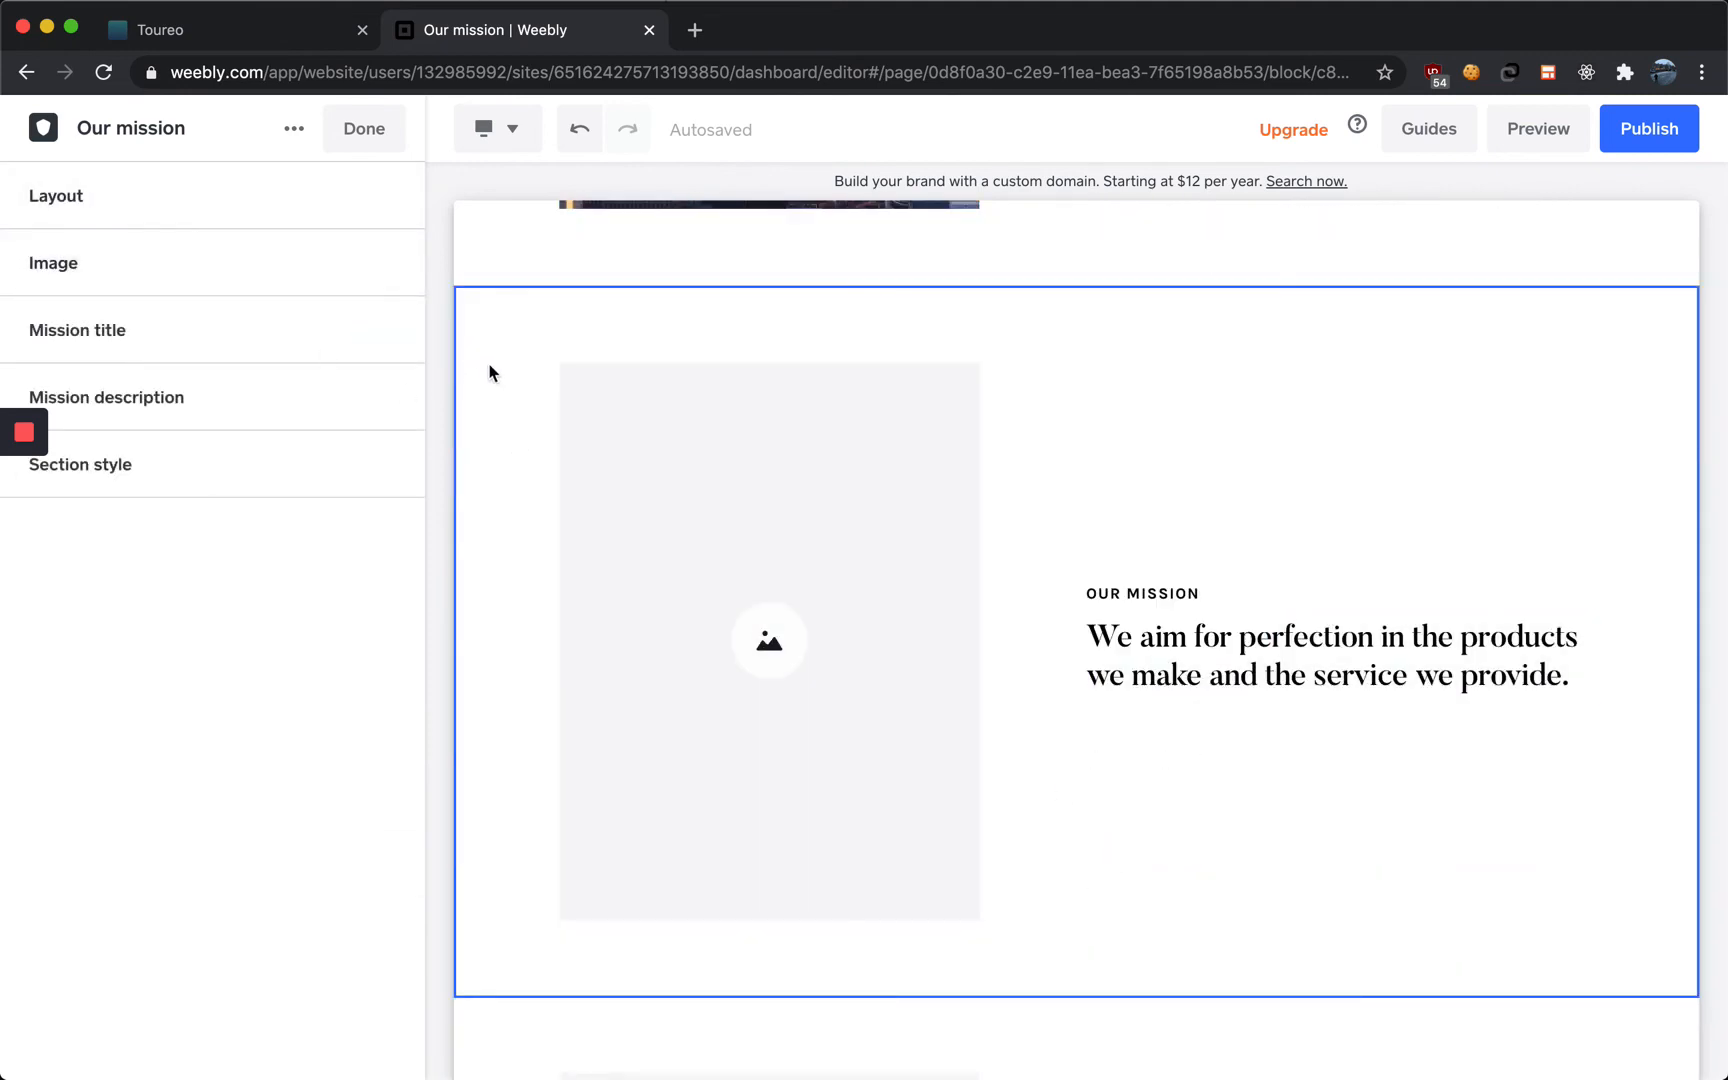
{"action": "left_click", "coordinate": [223, 212]}
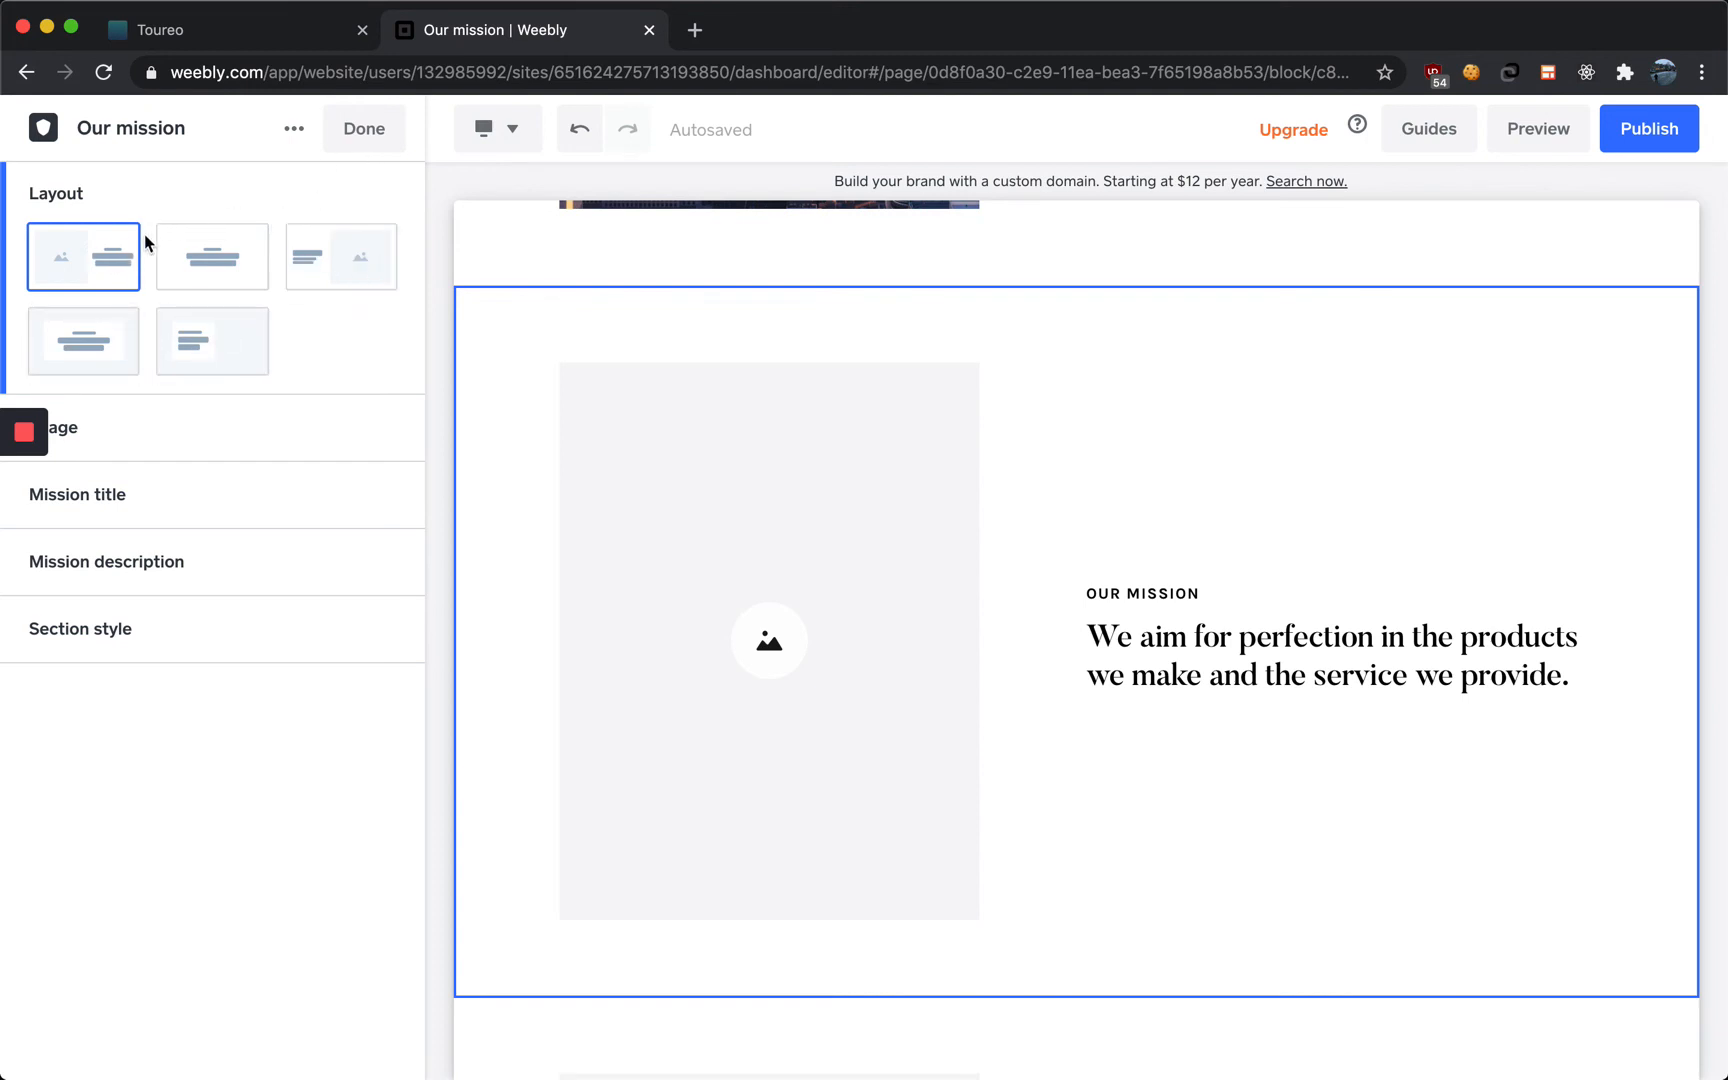
{"action": "left_click", "coordinate": [352, 132]}
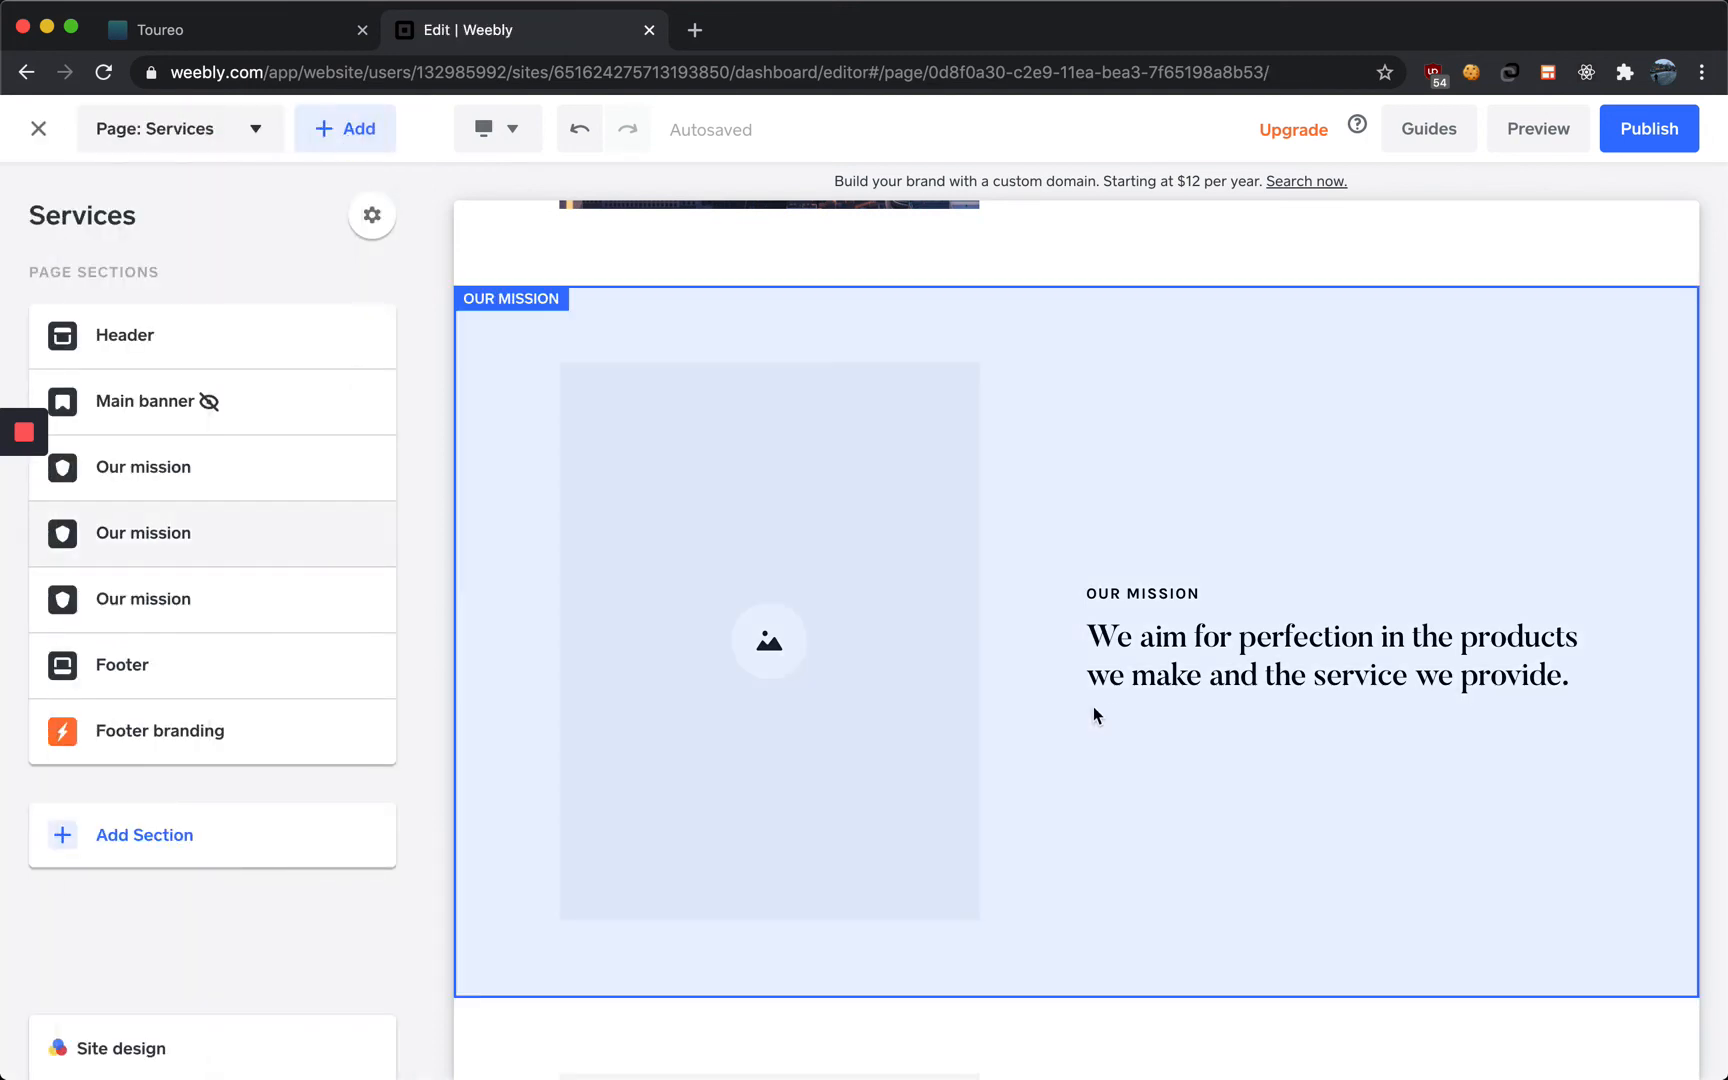
{"action": "scroll", "coordinate": [917, 599], "scroll_direction": "up", "scroll_amount": 5}
{"action": "scroll", "coordinate": [998, 679], "scroll_direction": "down", "scroll_amount": 4}
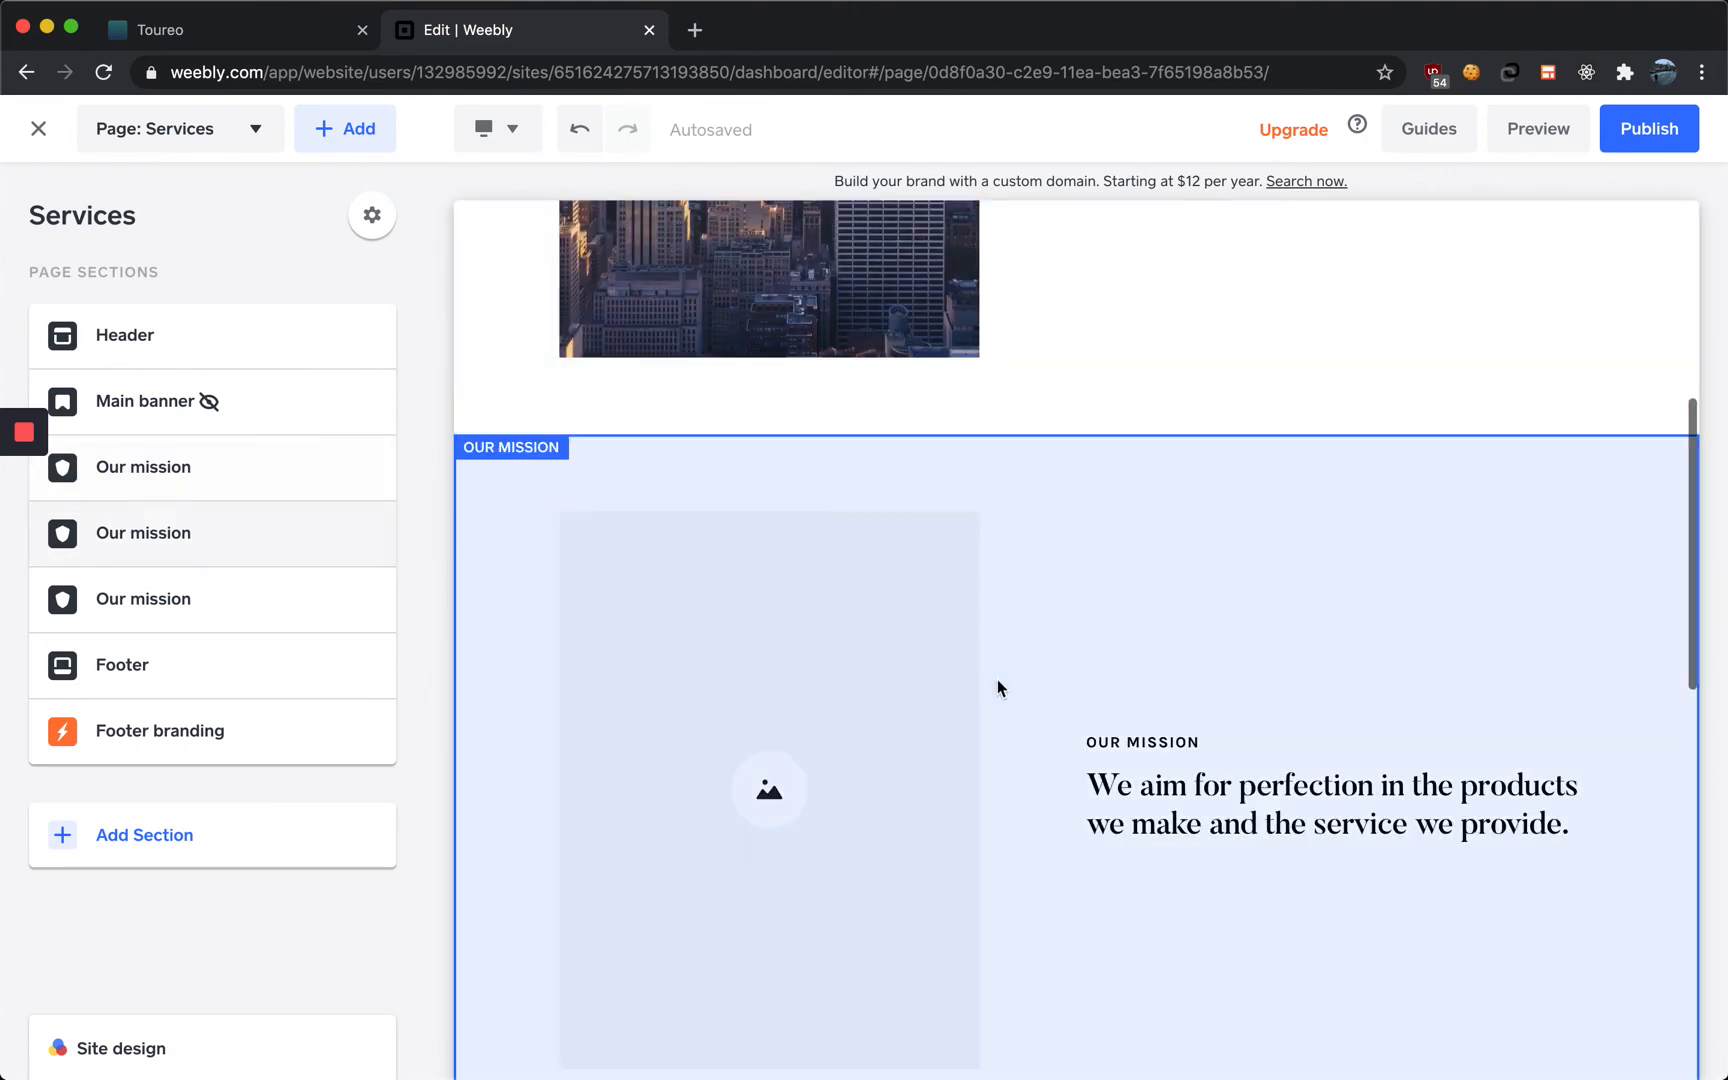
{"action": "left_click", "coordinate": [1136, 749]}
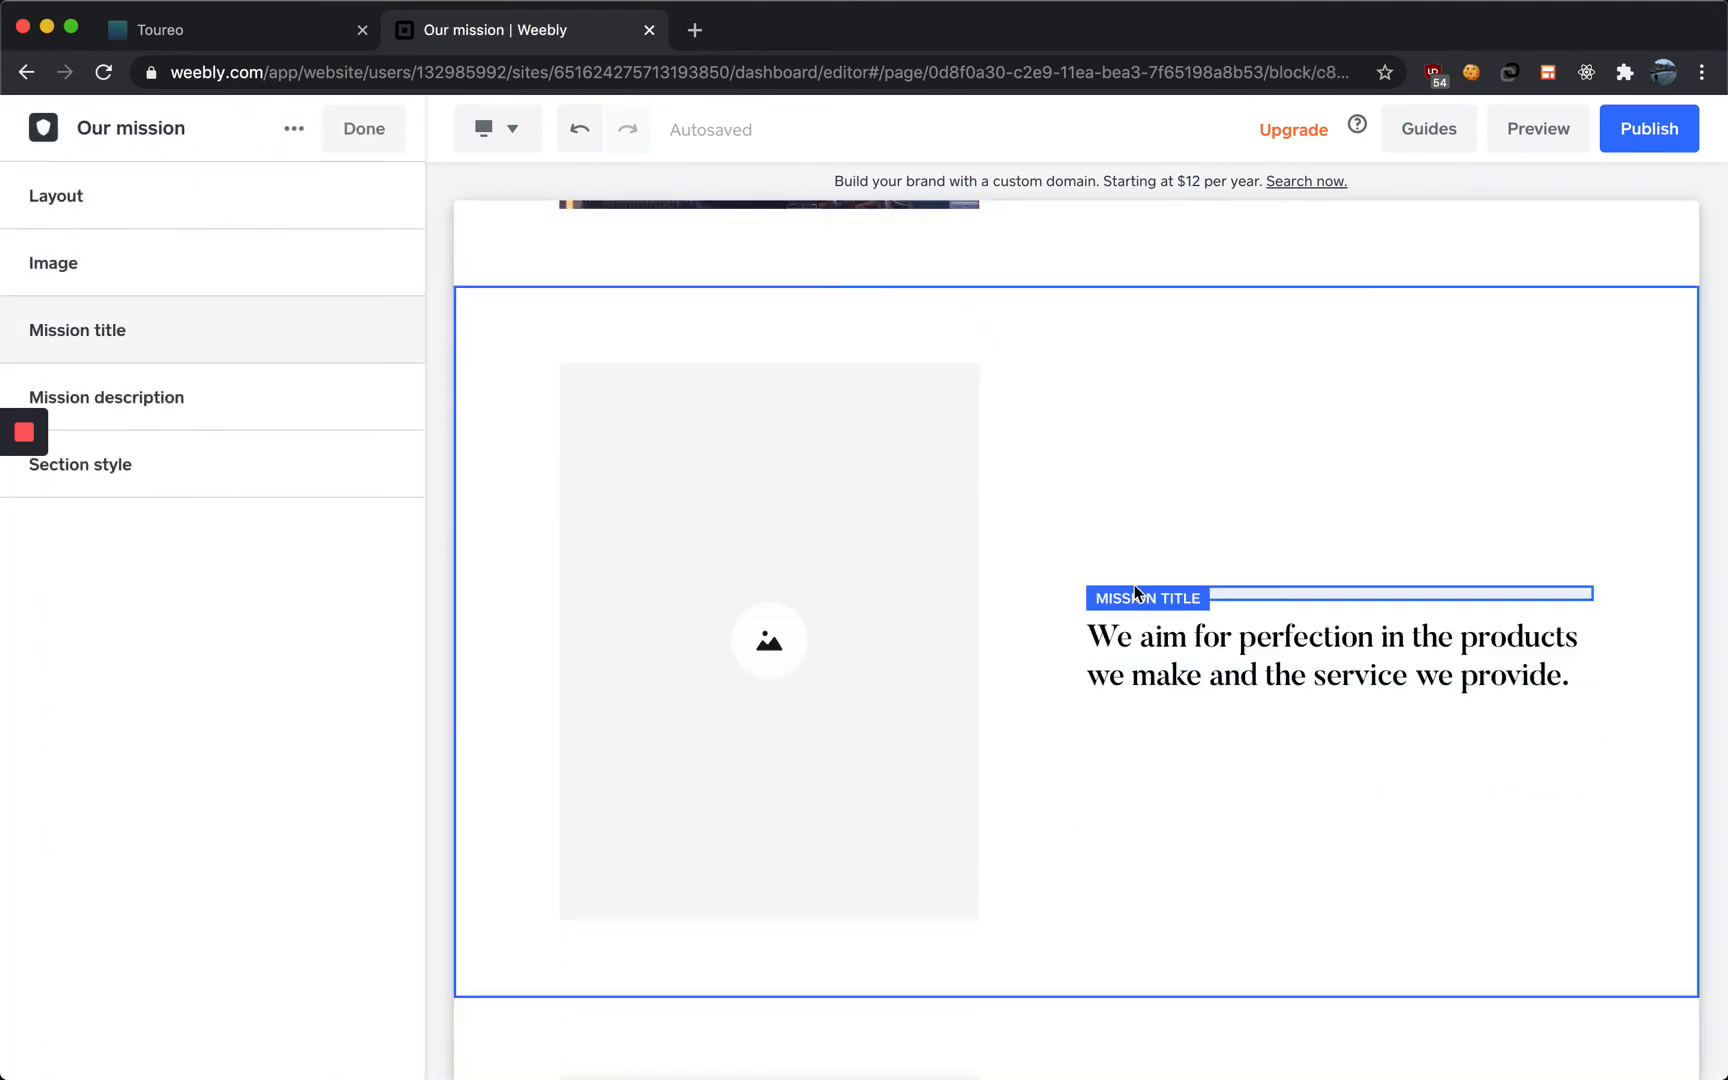
{"action": "left_click", "coordinate": [1135, 587]}
{"action": "triple_click", "coordinate": [1136, 593]}
{"action": "type", "text": "EMPIRE STATE BUILDING NIGHT TOUR"}
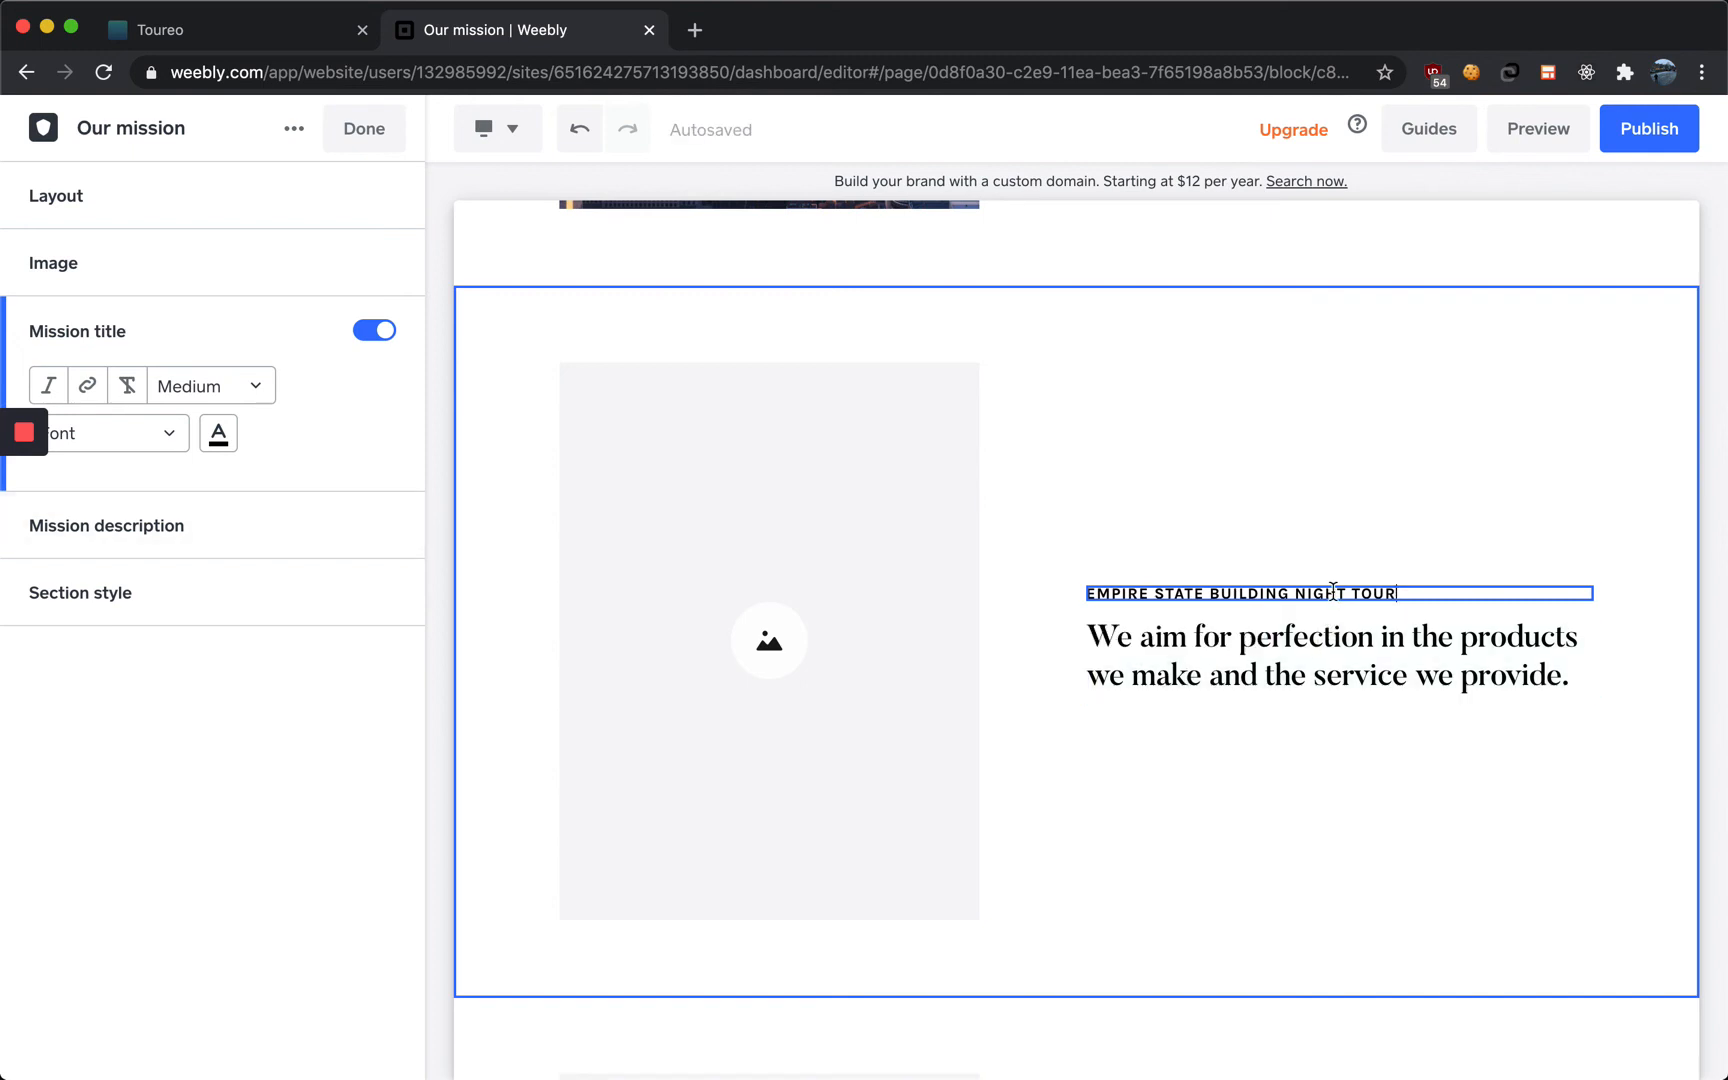
Add a black-and-white NYC night skyline free photo from an 'nyc night' search to the Night Tour section
{"action": "left_click", "coordinate": [864, 660]}
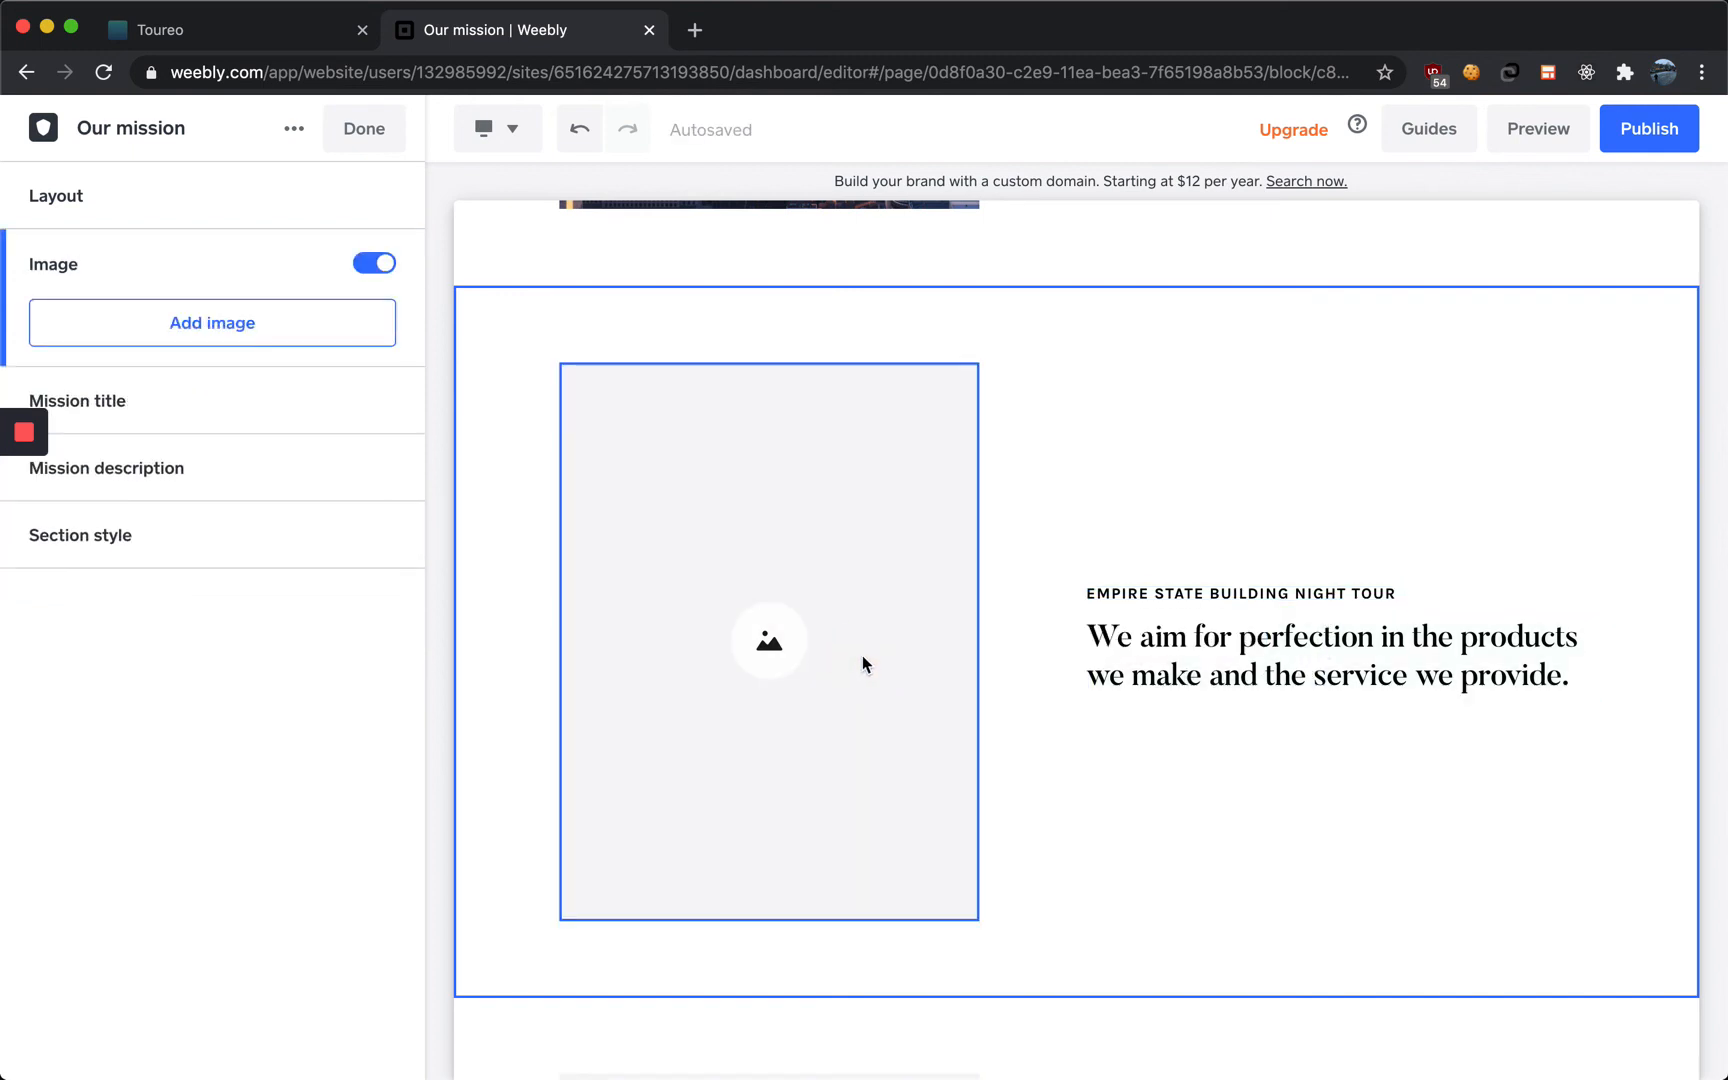
{"action": "left_click", "coordinate": [334, 338]}
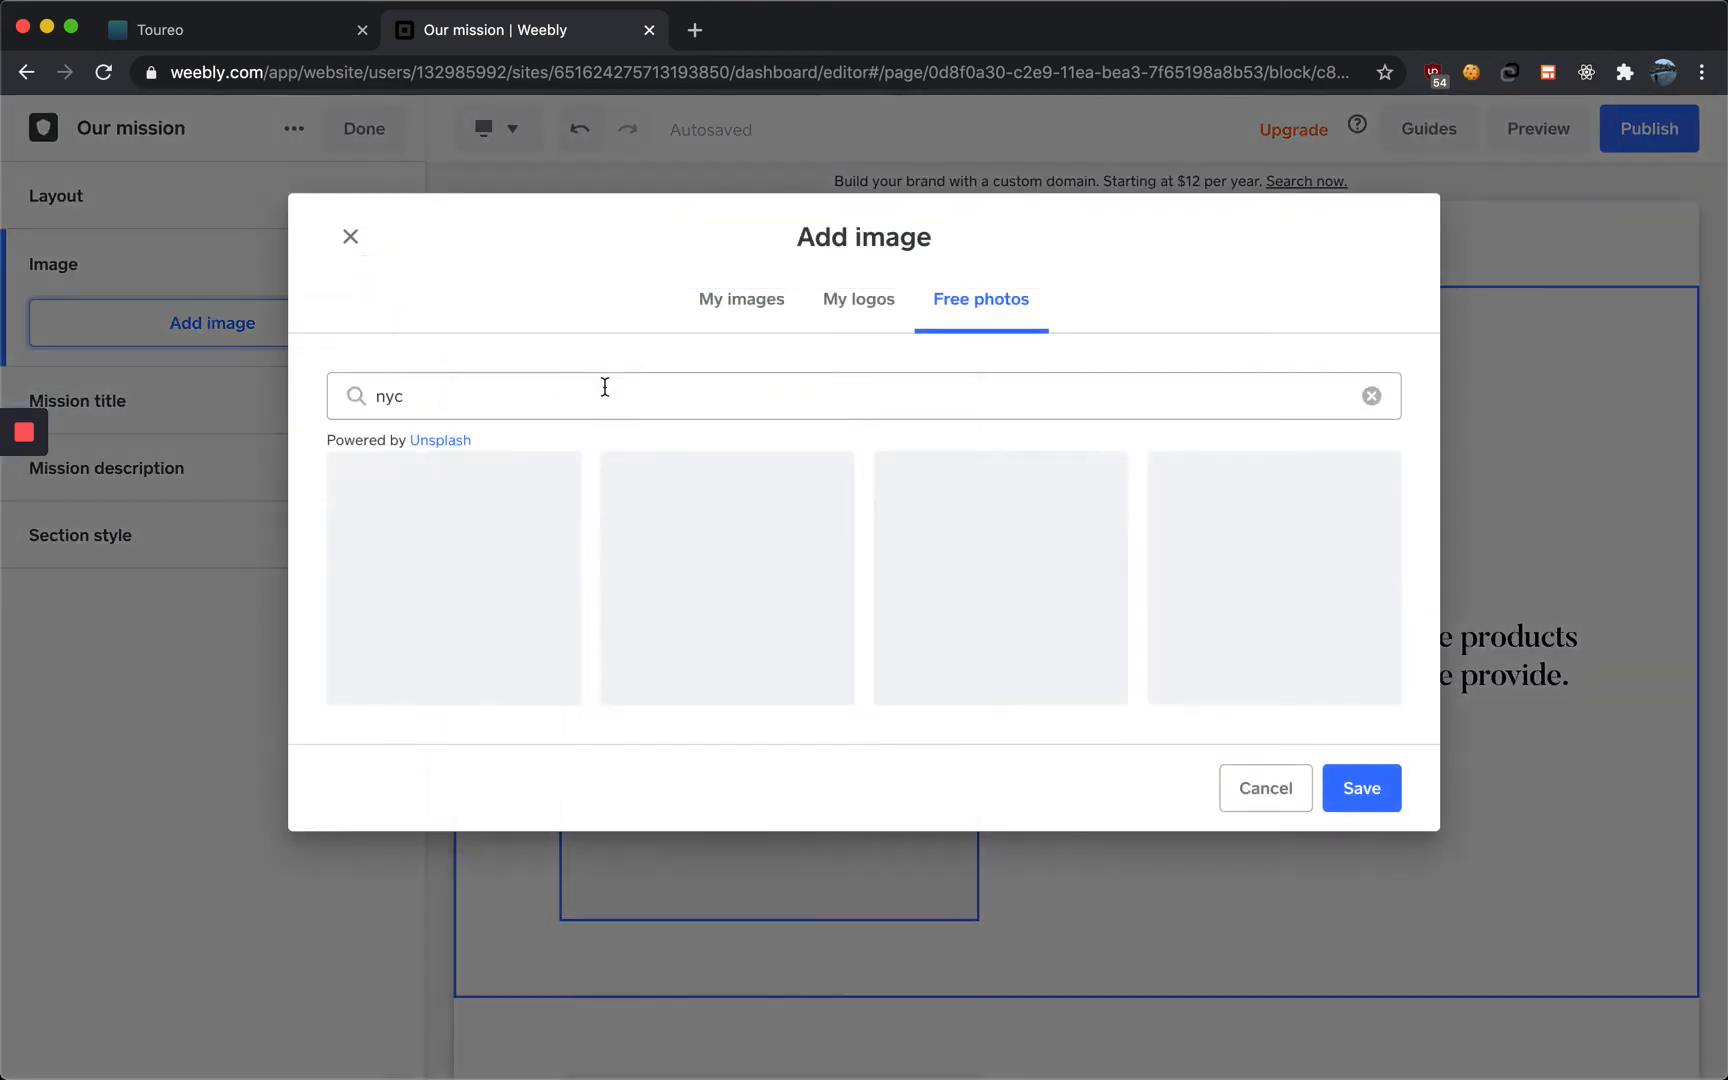
{"action": "left_click", "coordinate": [679, 398]}
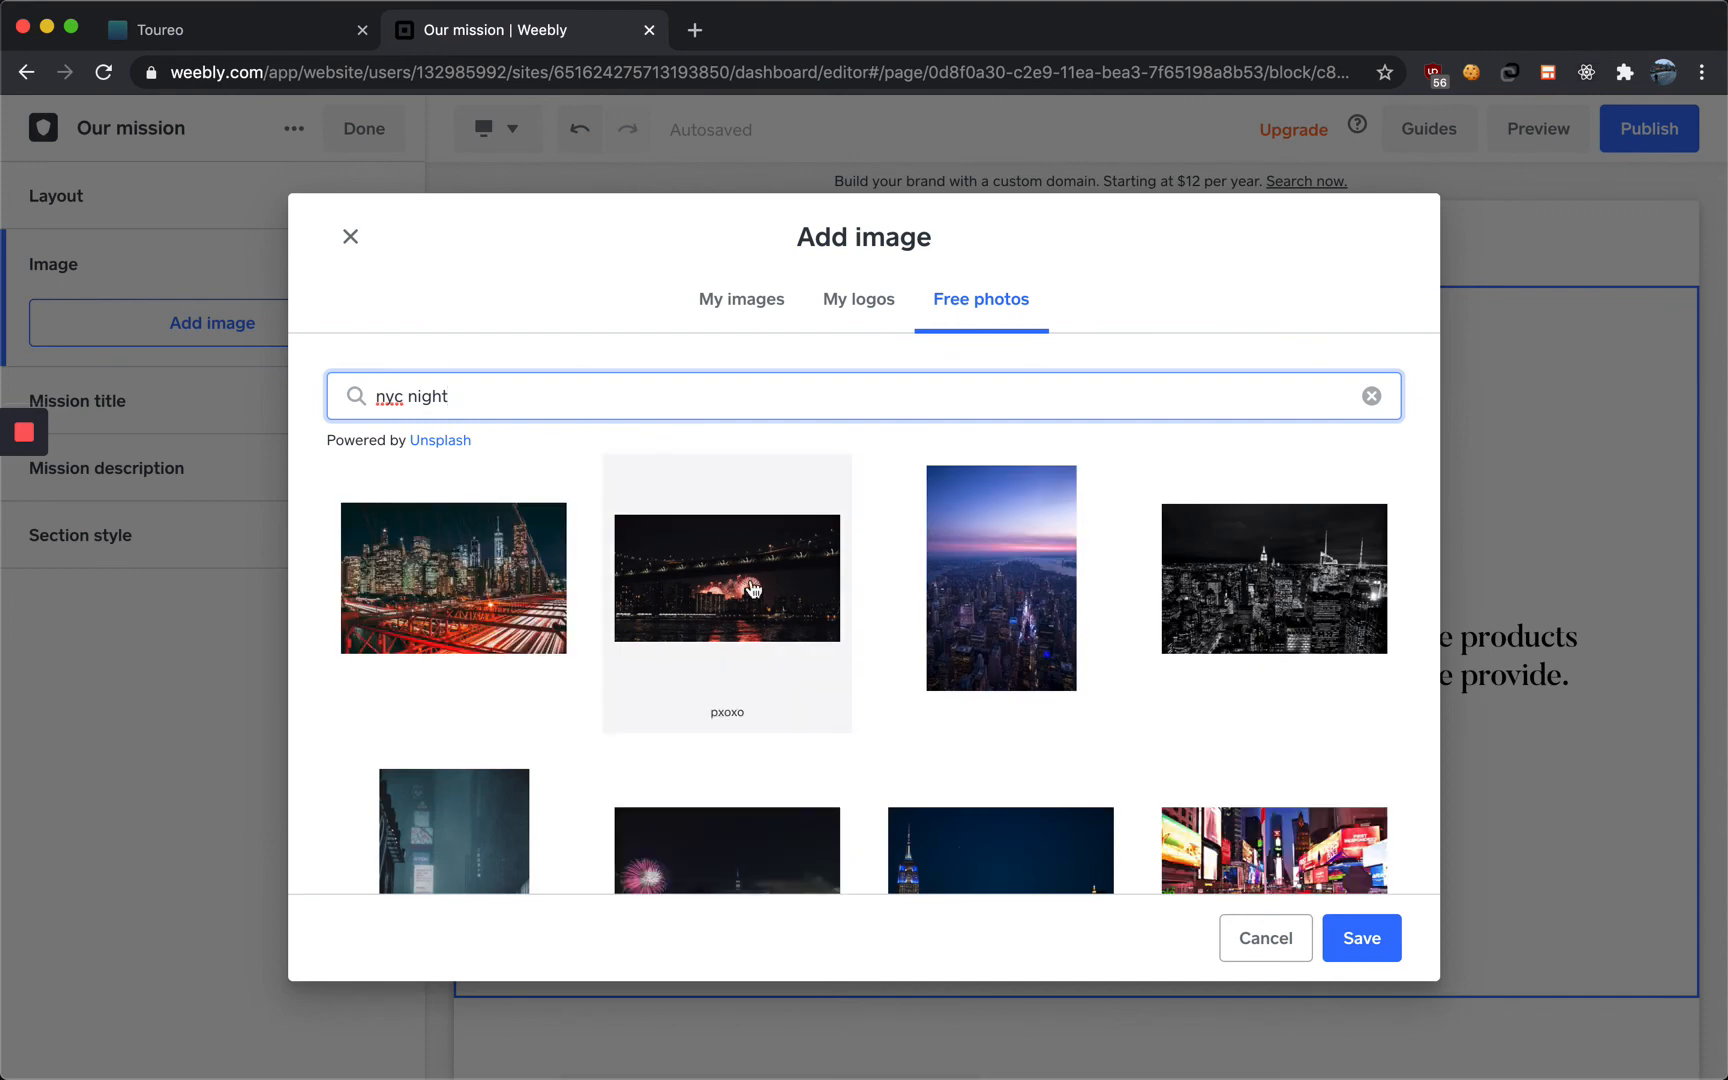
{"action": "scroll", "coordinate": [700, 600], "scroll_direction": "down", "scroll_amount": 1}
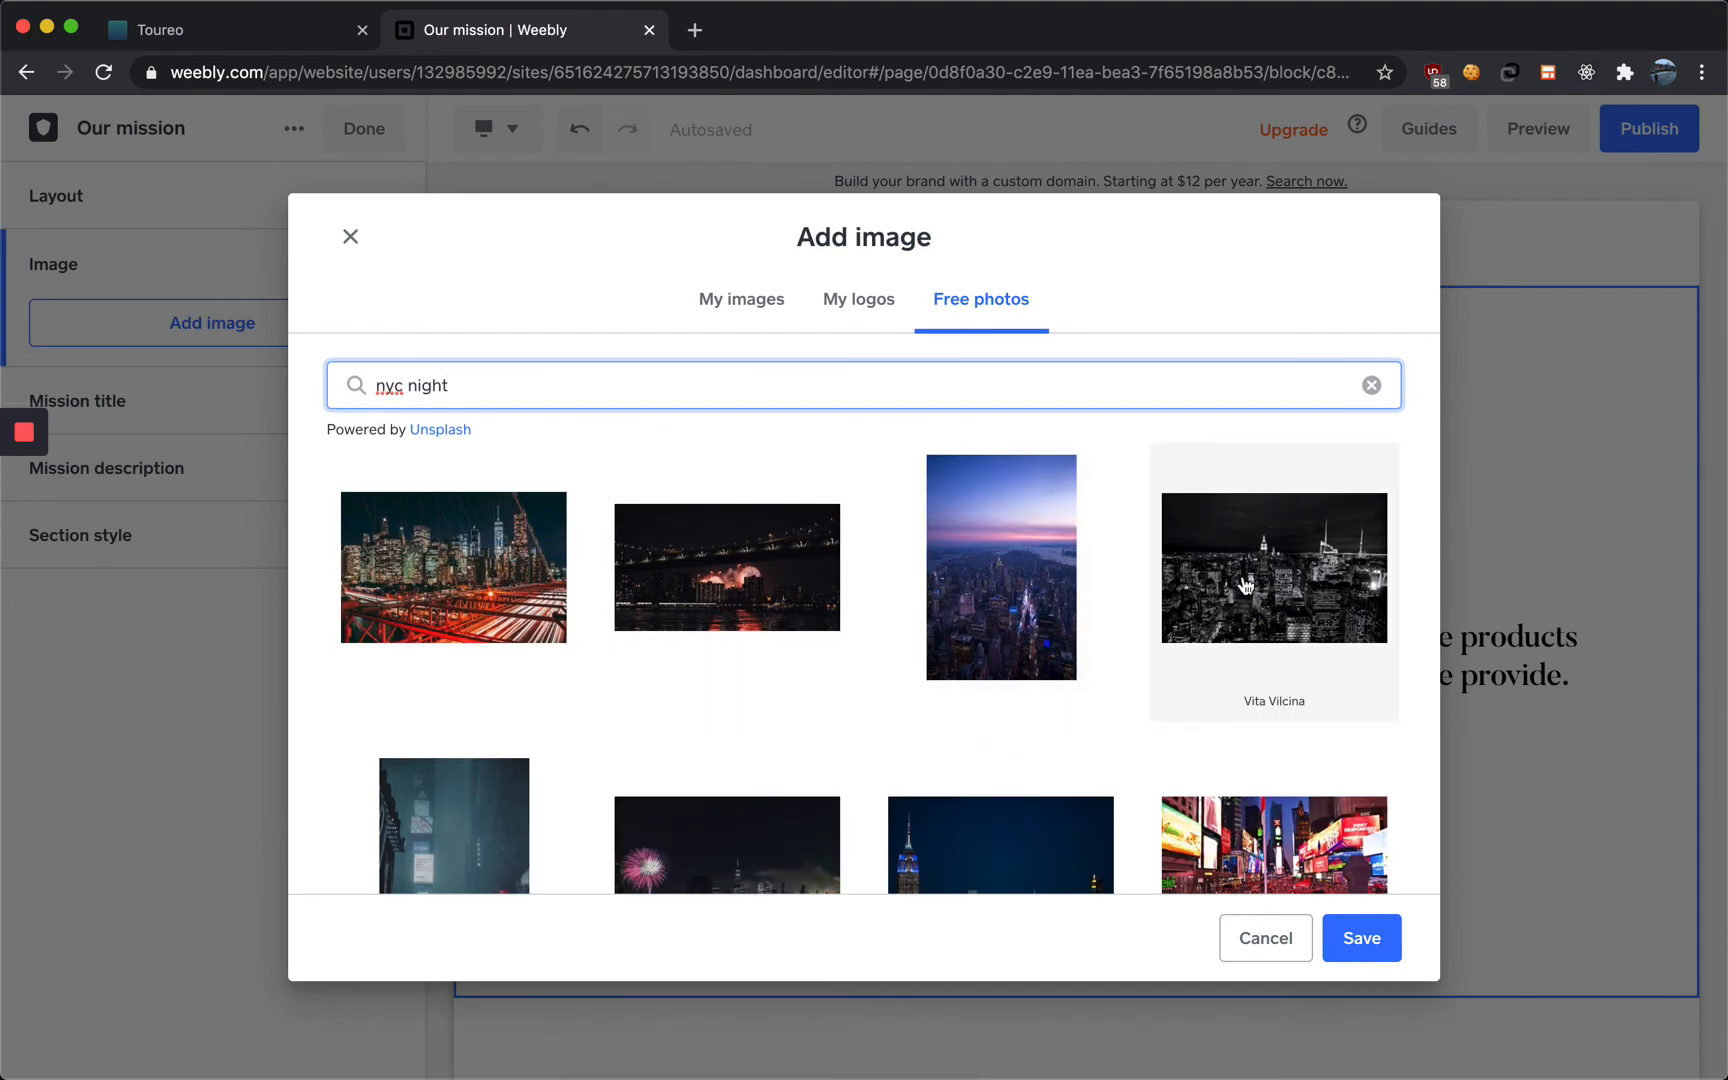
{"action": "left_click", "coordinate": [1280, 690]}
{"action": "left_click", "coordinate": [1360, 938]}
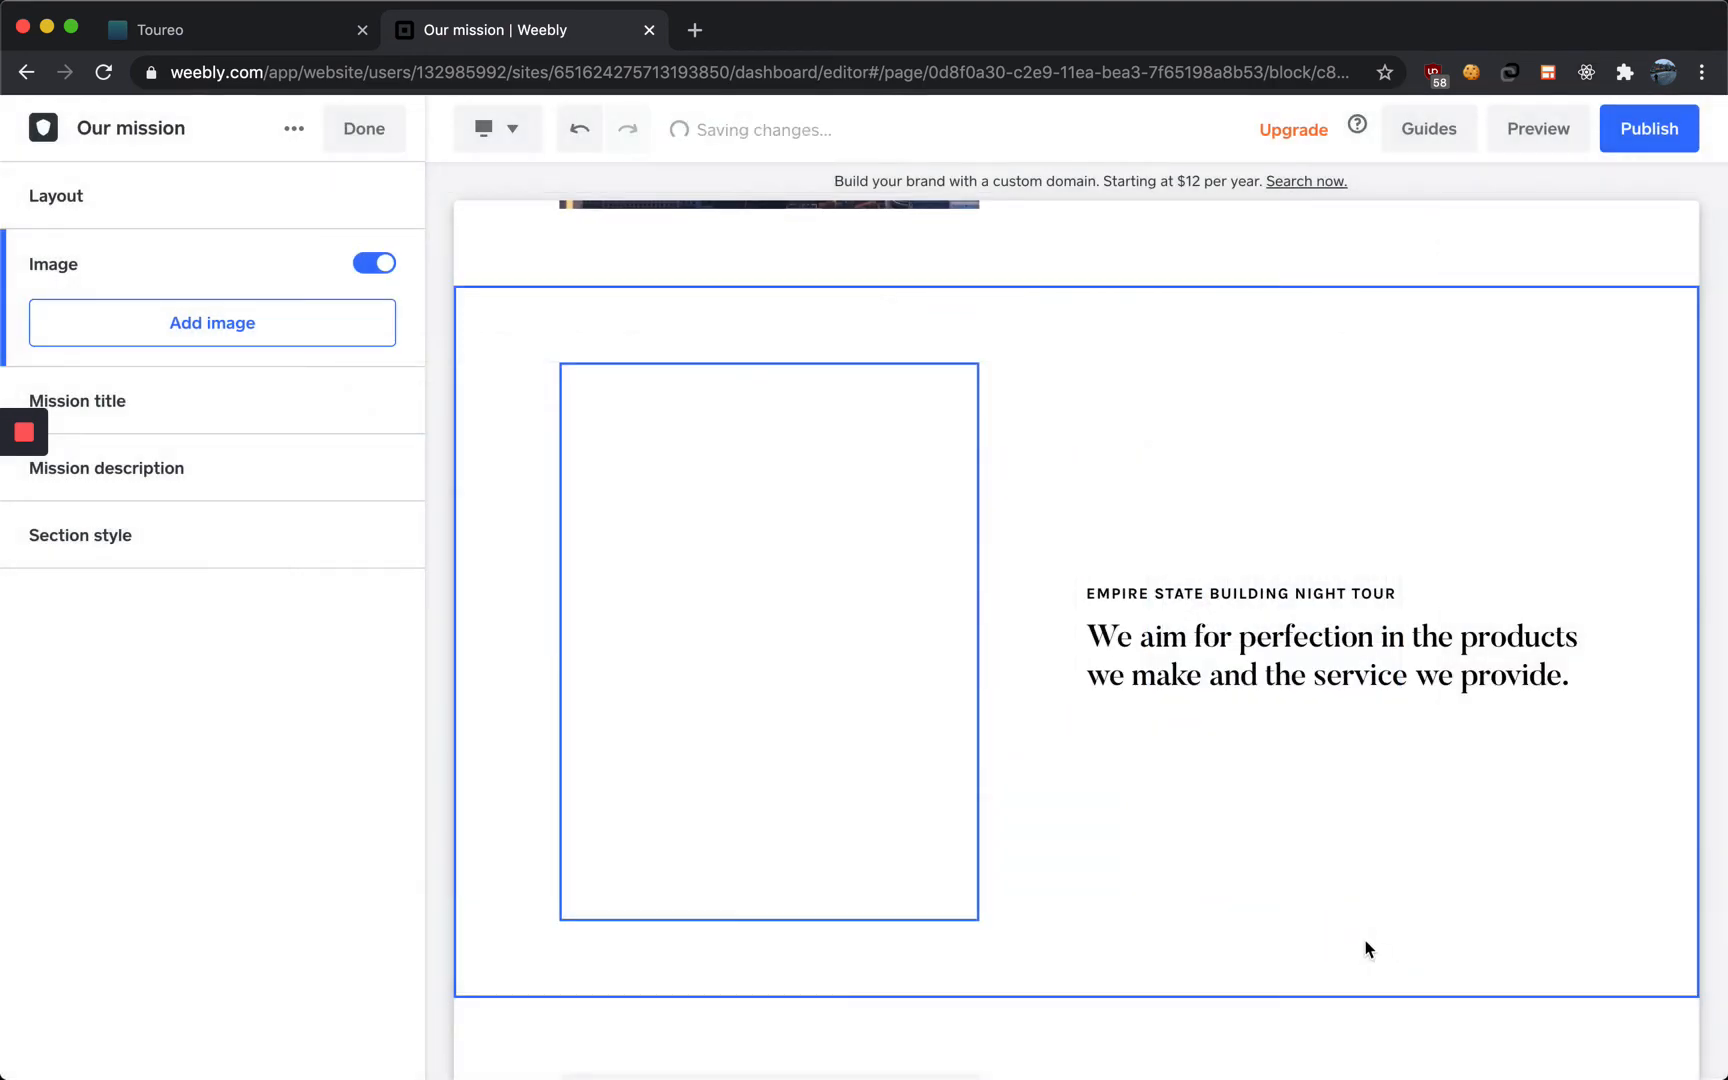
Scroll through the Services page to review the tour sections, then close the section editor
{"action": "scroll", "coordinate": [1085, 655], "scroll_direction": "up", "scroll_amount": 8}
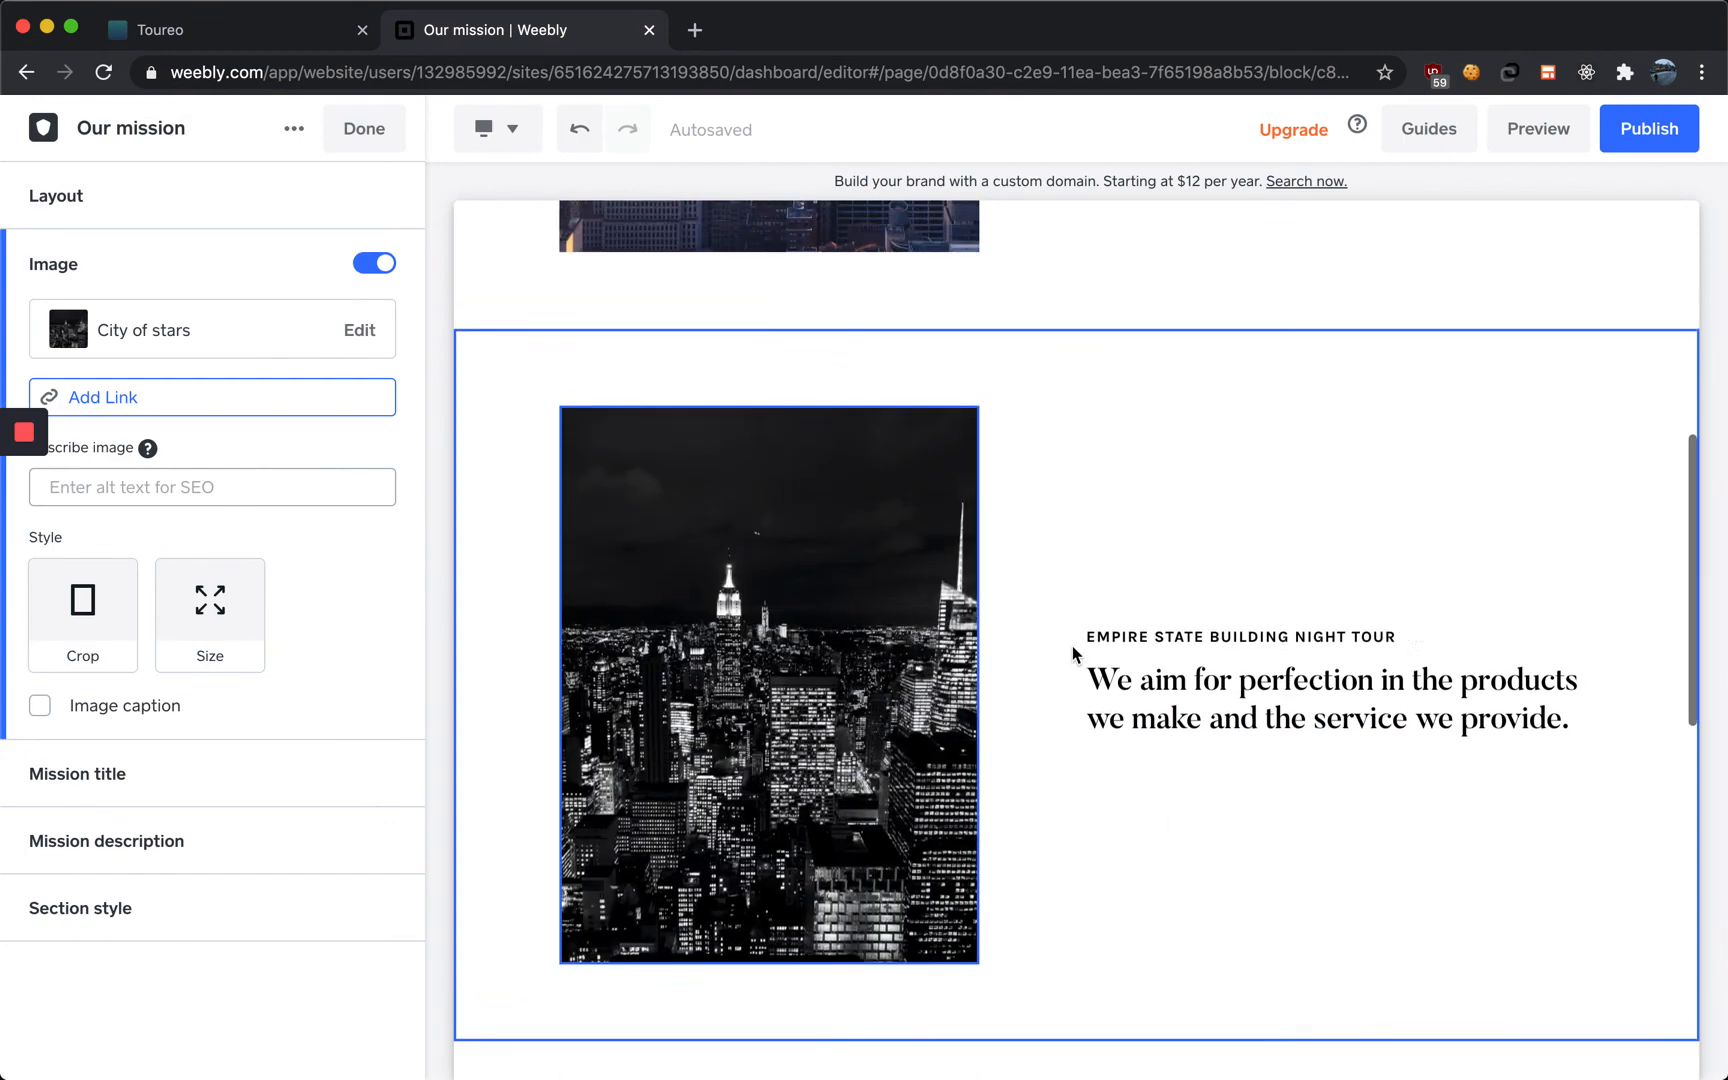
{"action": "scroll", "coordinate": [1064, 648], "scroll_direction": "down", "scroll_amount": 10}
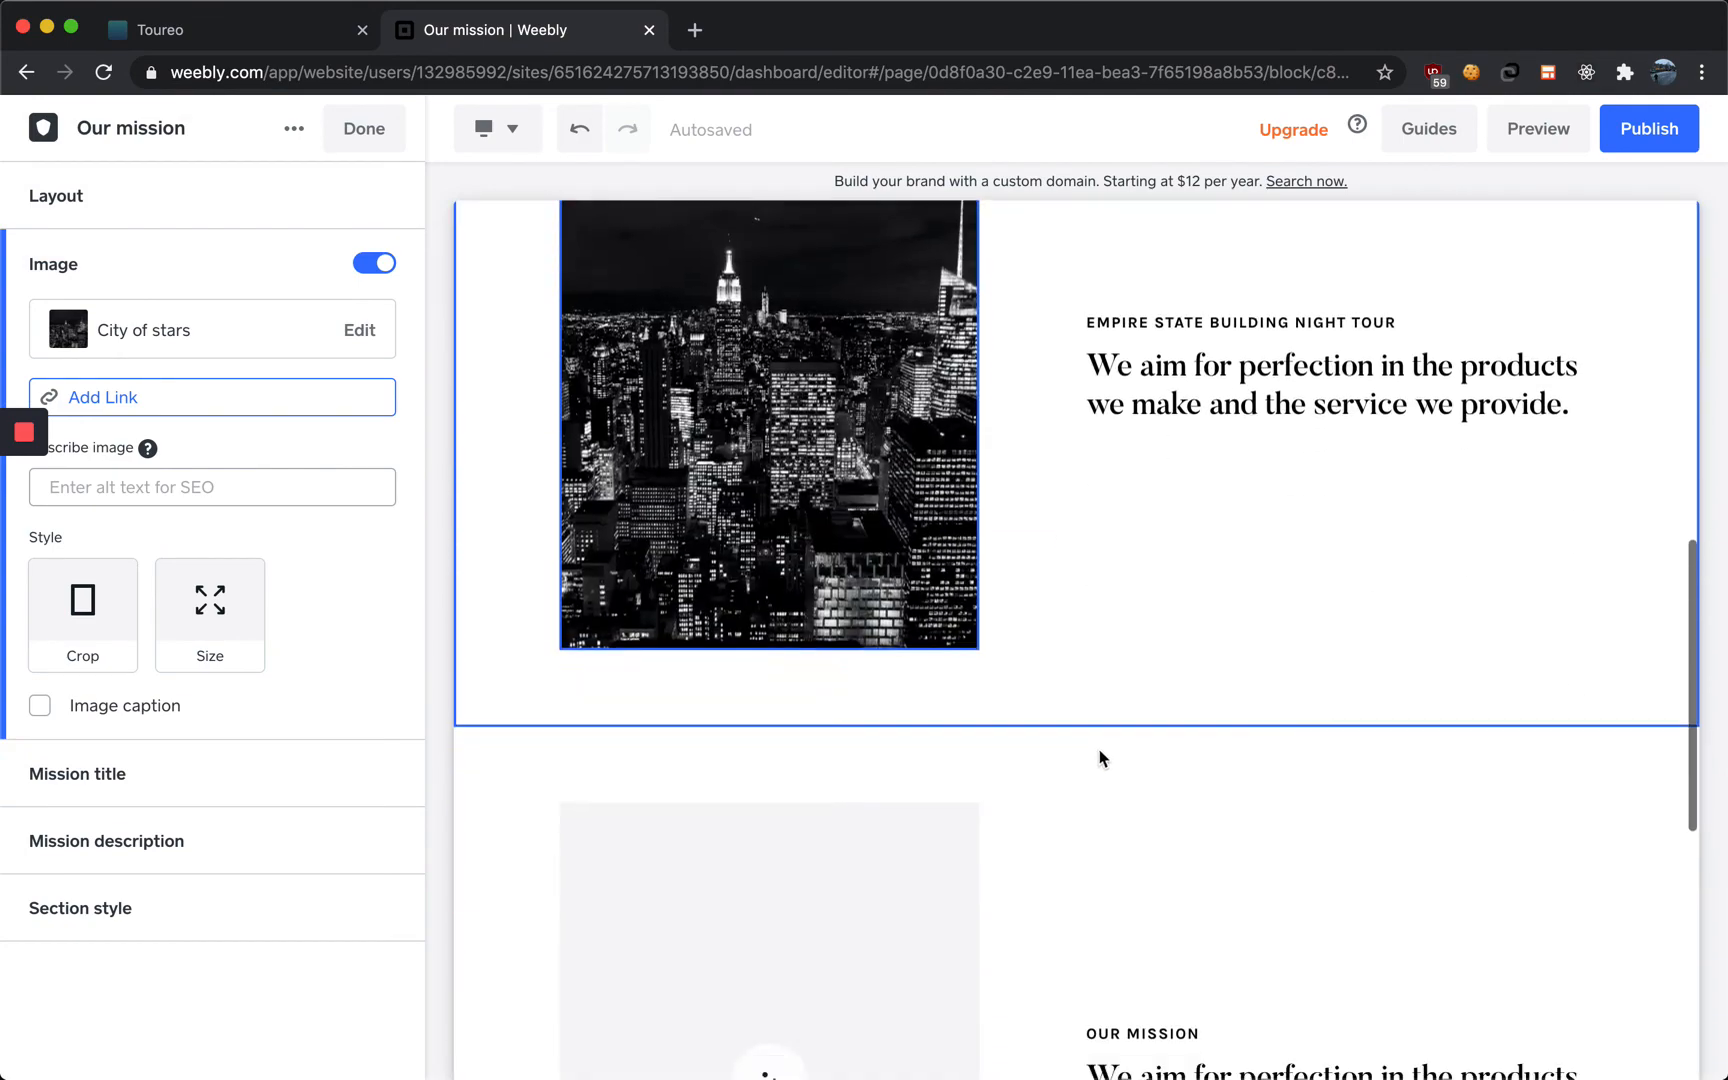
{"action": "scroll", "coordinate": [1103, 745], "scroll_direction": "up", "scroll_amount": 10}
{"action": "scroll", "coordinate": [1105, 740], "scroll_direction": "down", "scroll_amount": 3}
{"action": "scroll", "coordinate": [1104, 740], "scroll_direction": "down", "scroll_amount": 10}
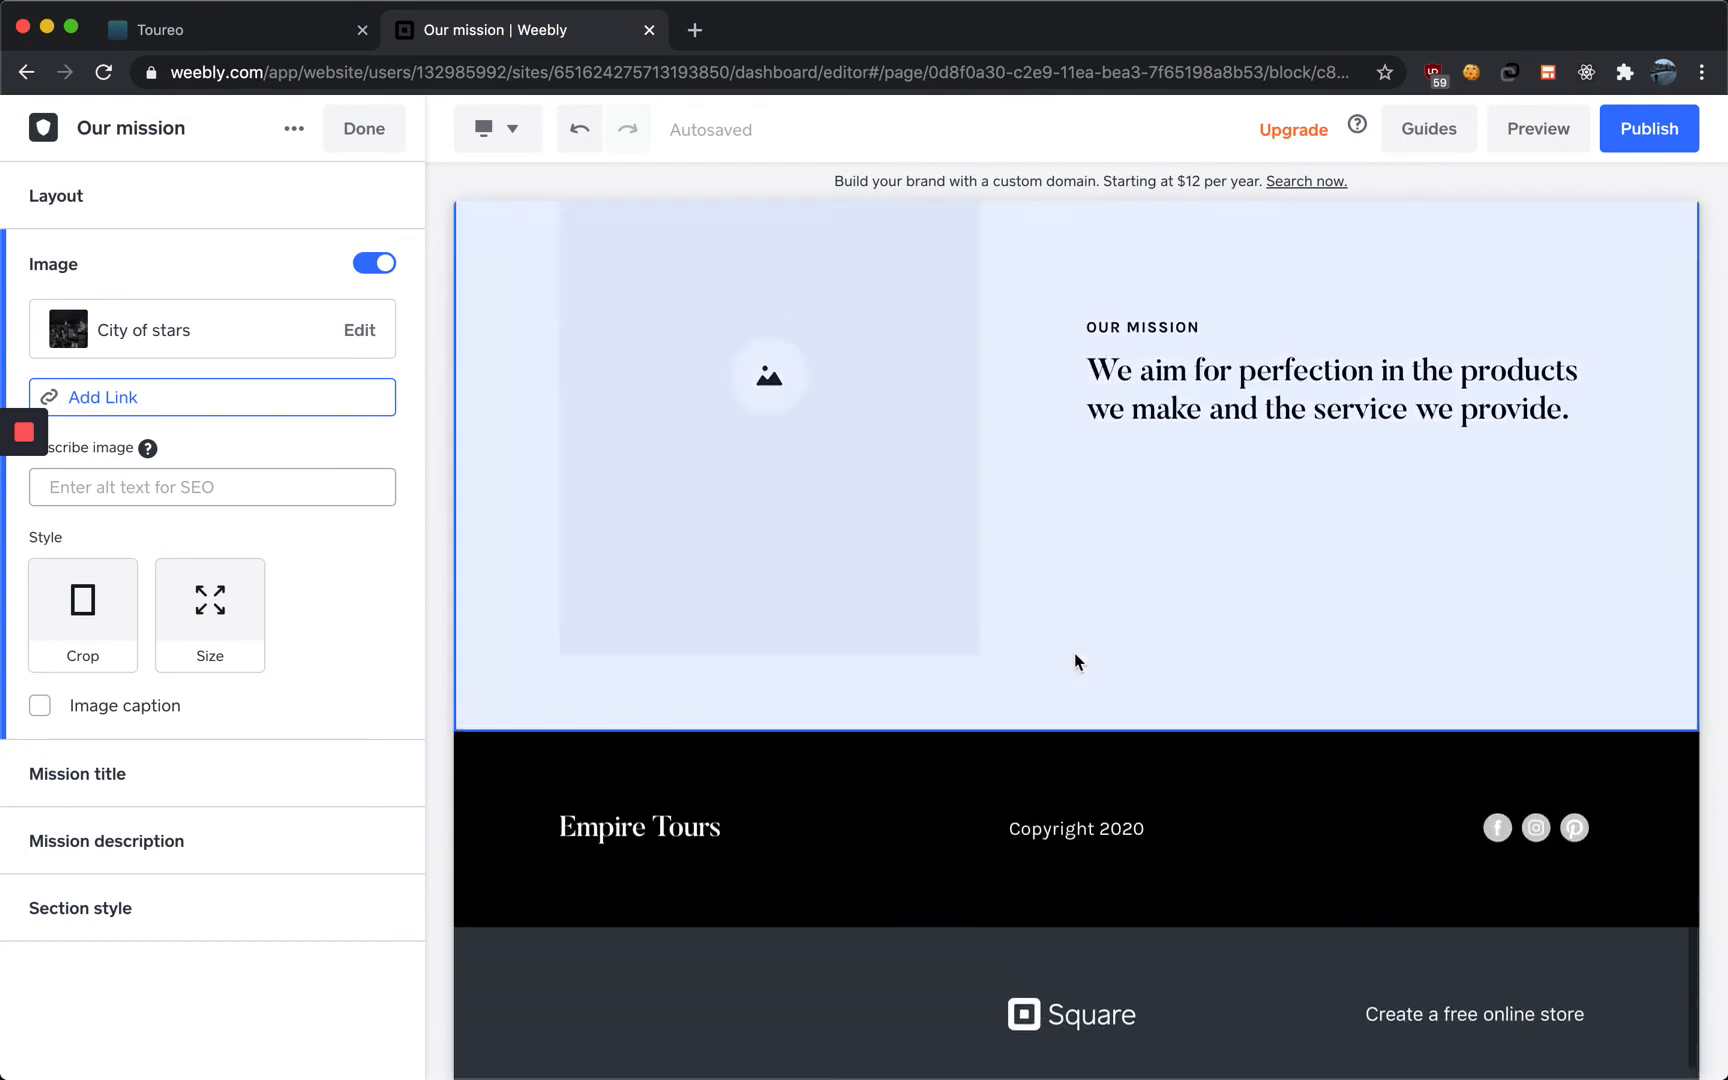
{"action": "scroll", "coordinate": [1076, 660], "scroll_direction": "up", "scroll_amount": 12}
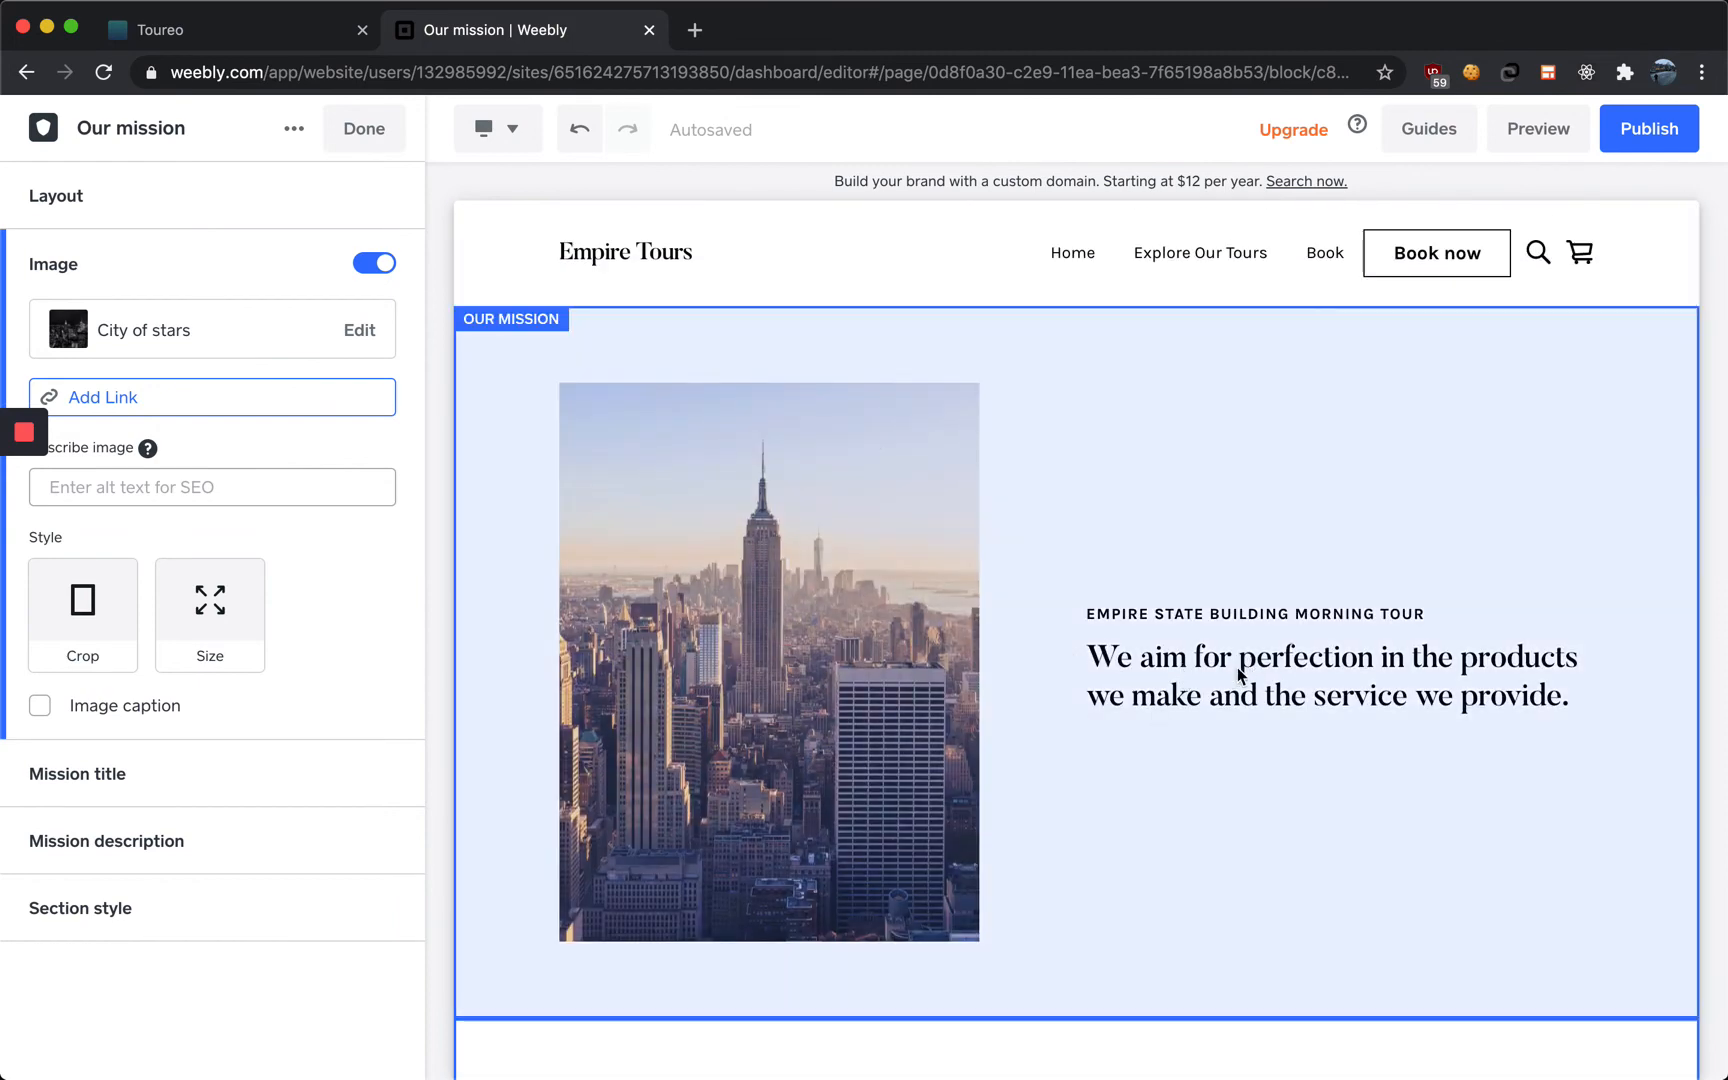
{"action": "left_click", "coordinate": [1237, 667]}
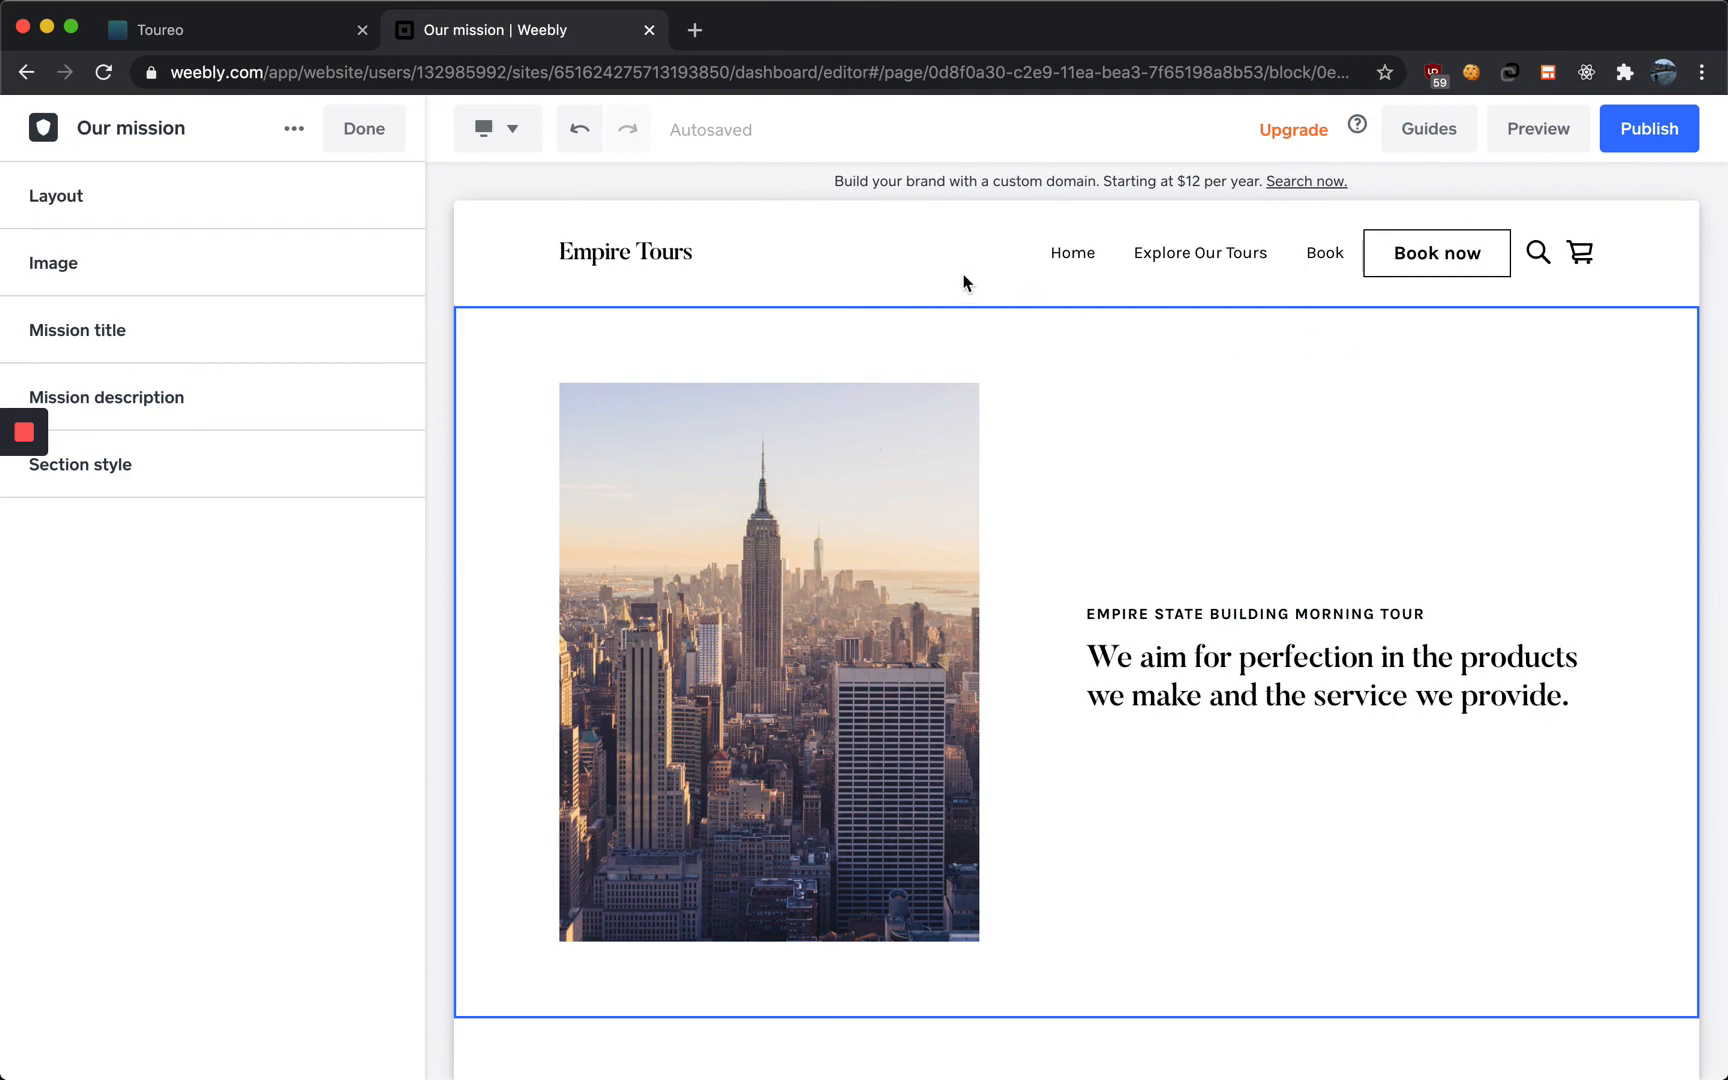
{"action": "left_click", "coordinate": [364, 130]}
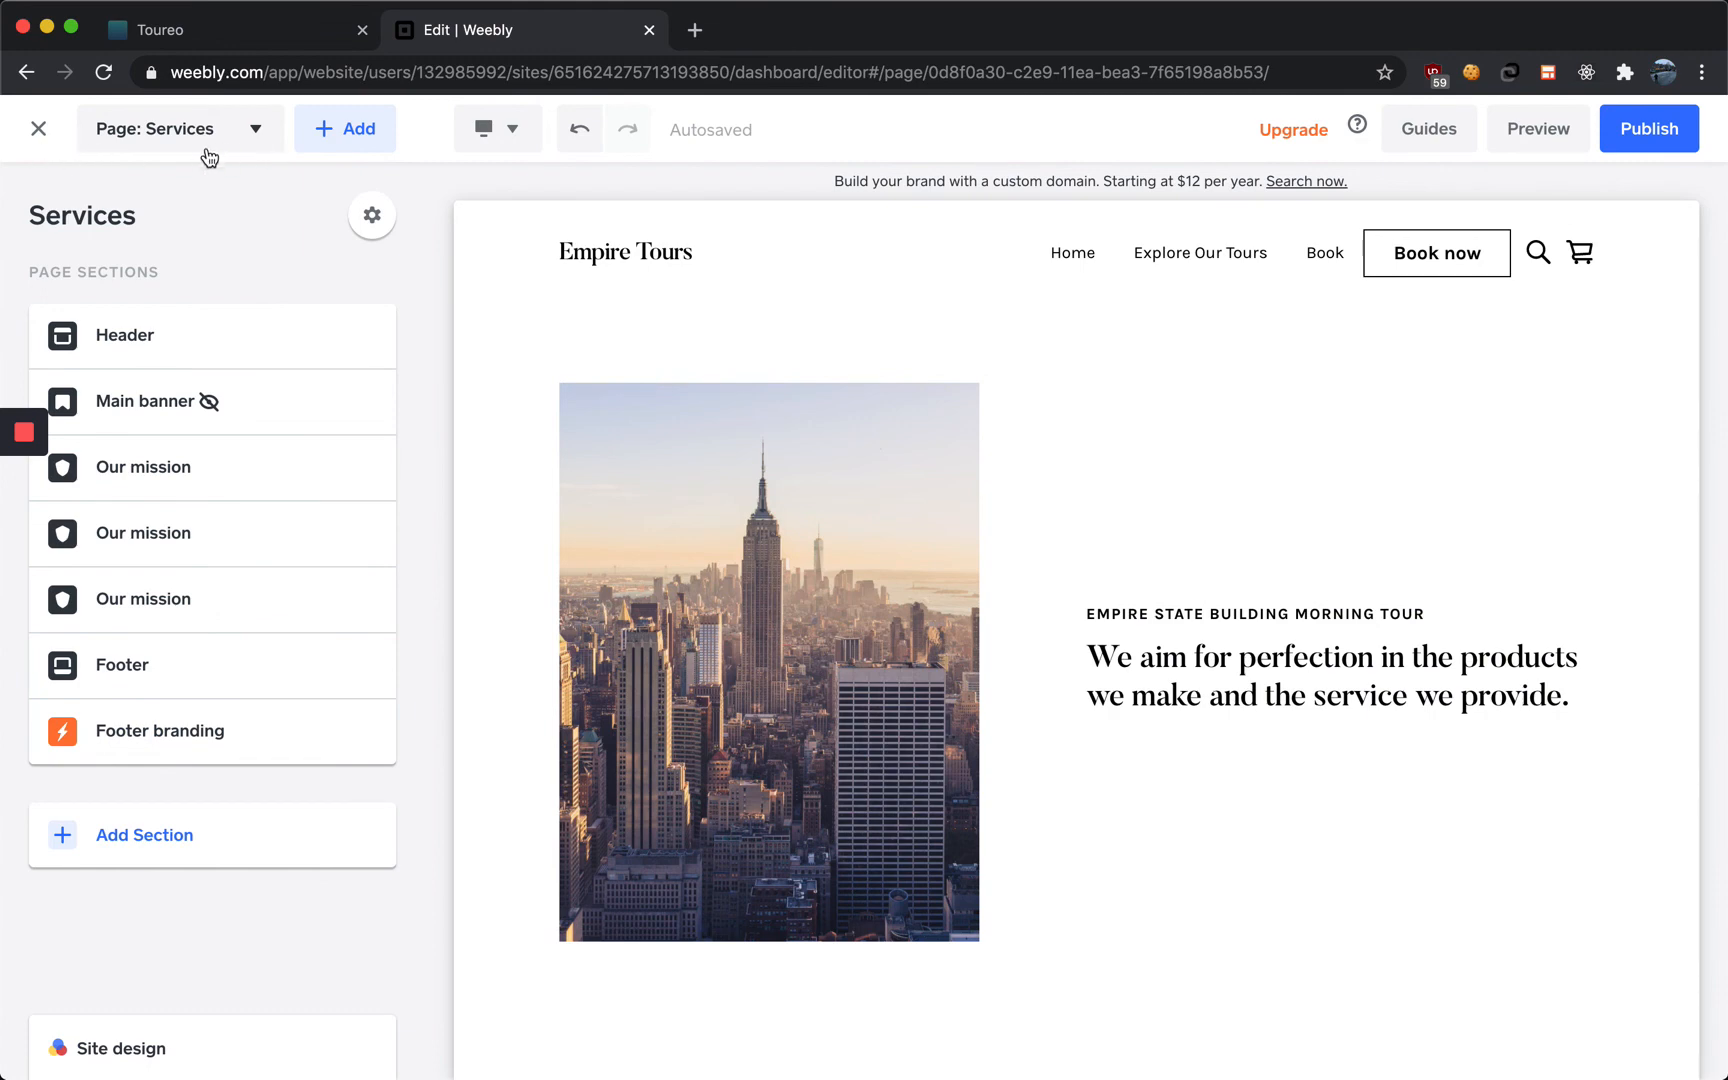
Switch the editor to the Home page and scroll through it
{"action": "left_click", "coordinate": [221, 136]}
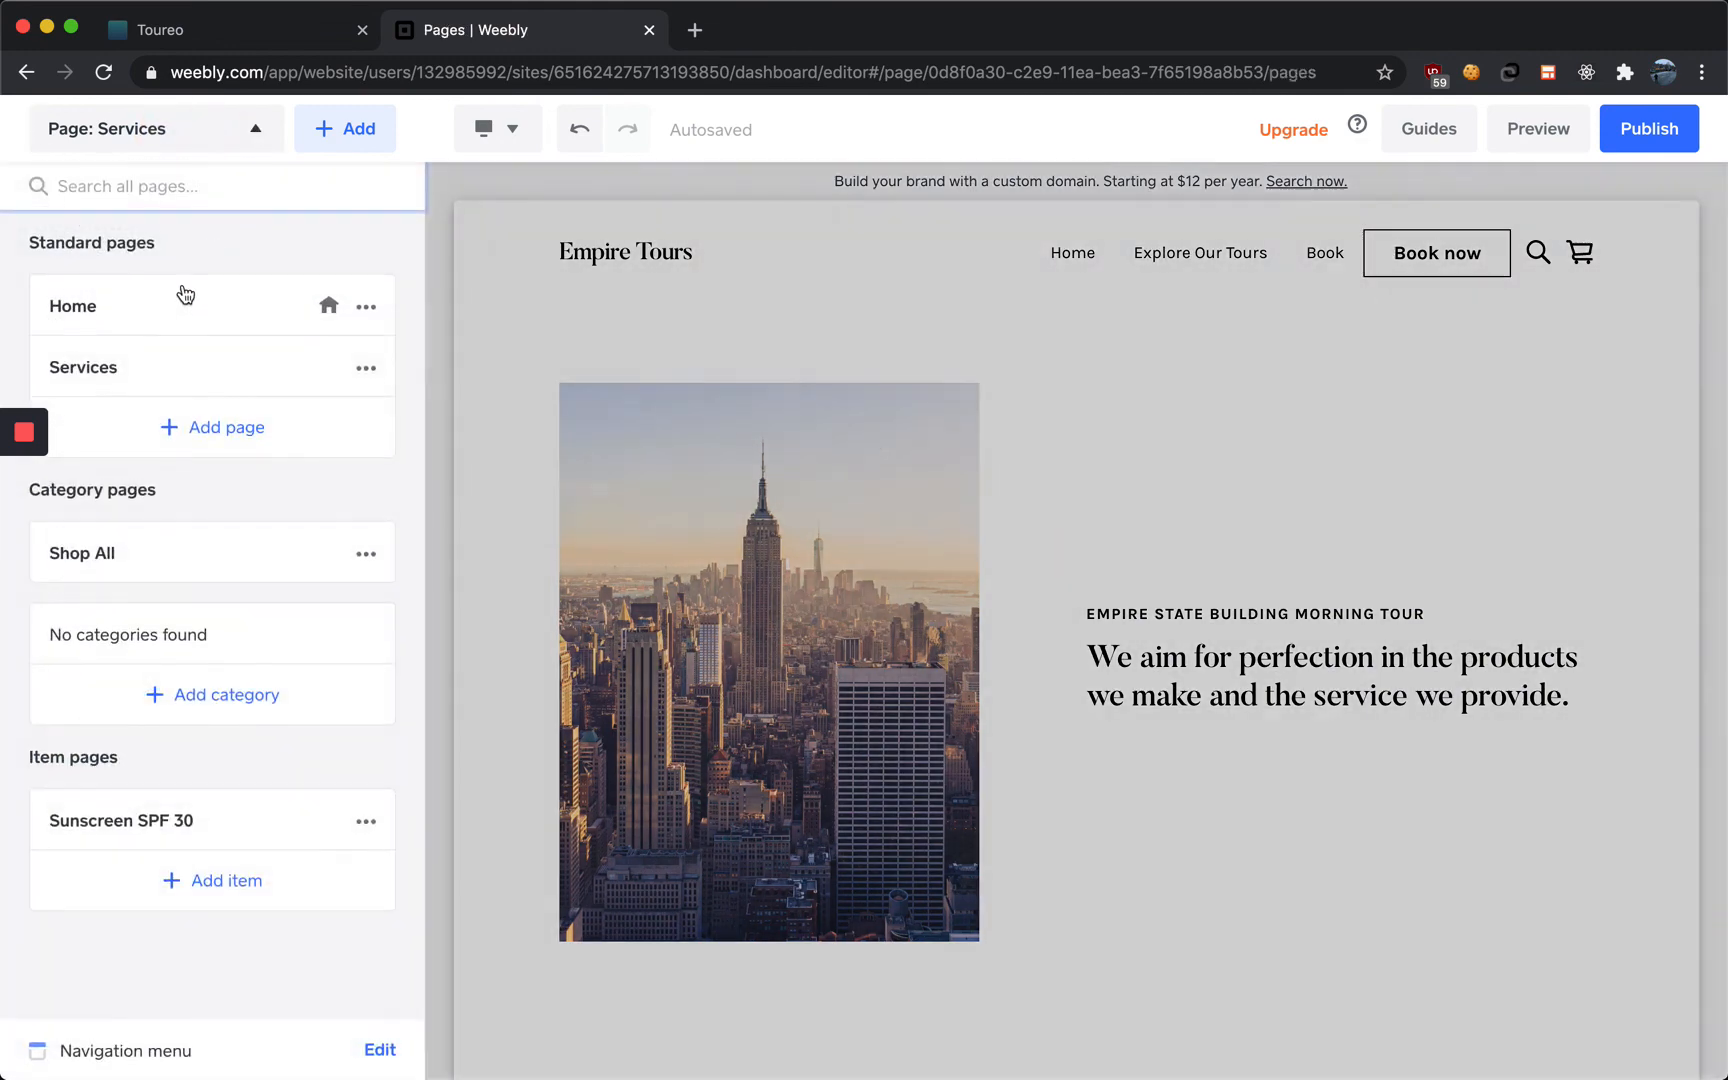
{"action": "left_click", "coordinate": [185, 296]}
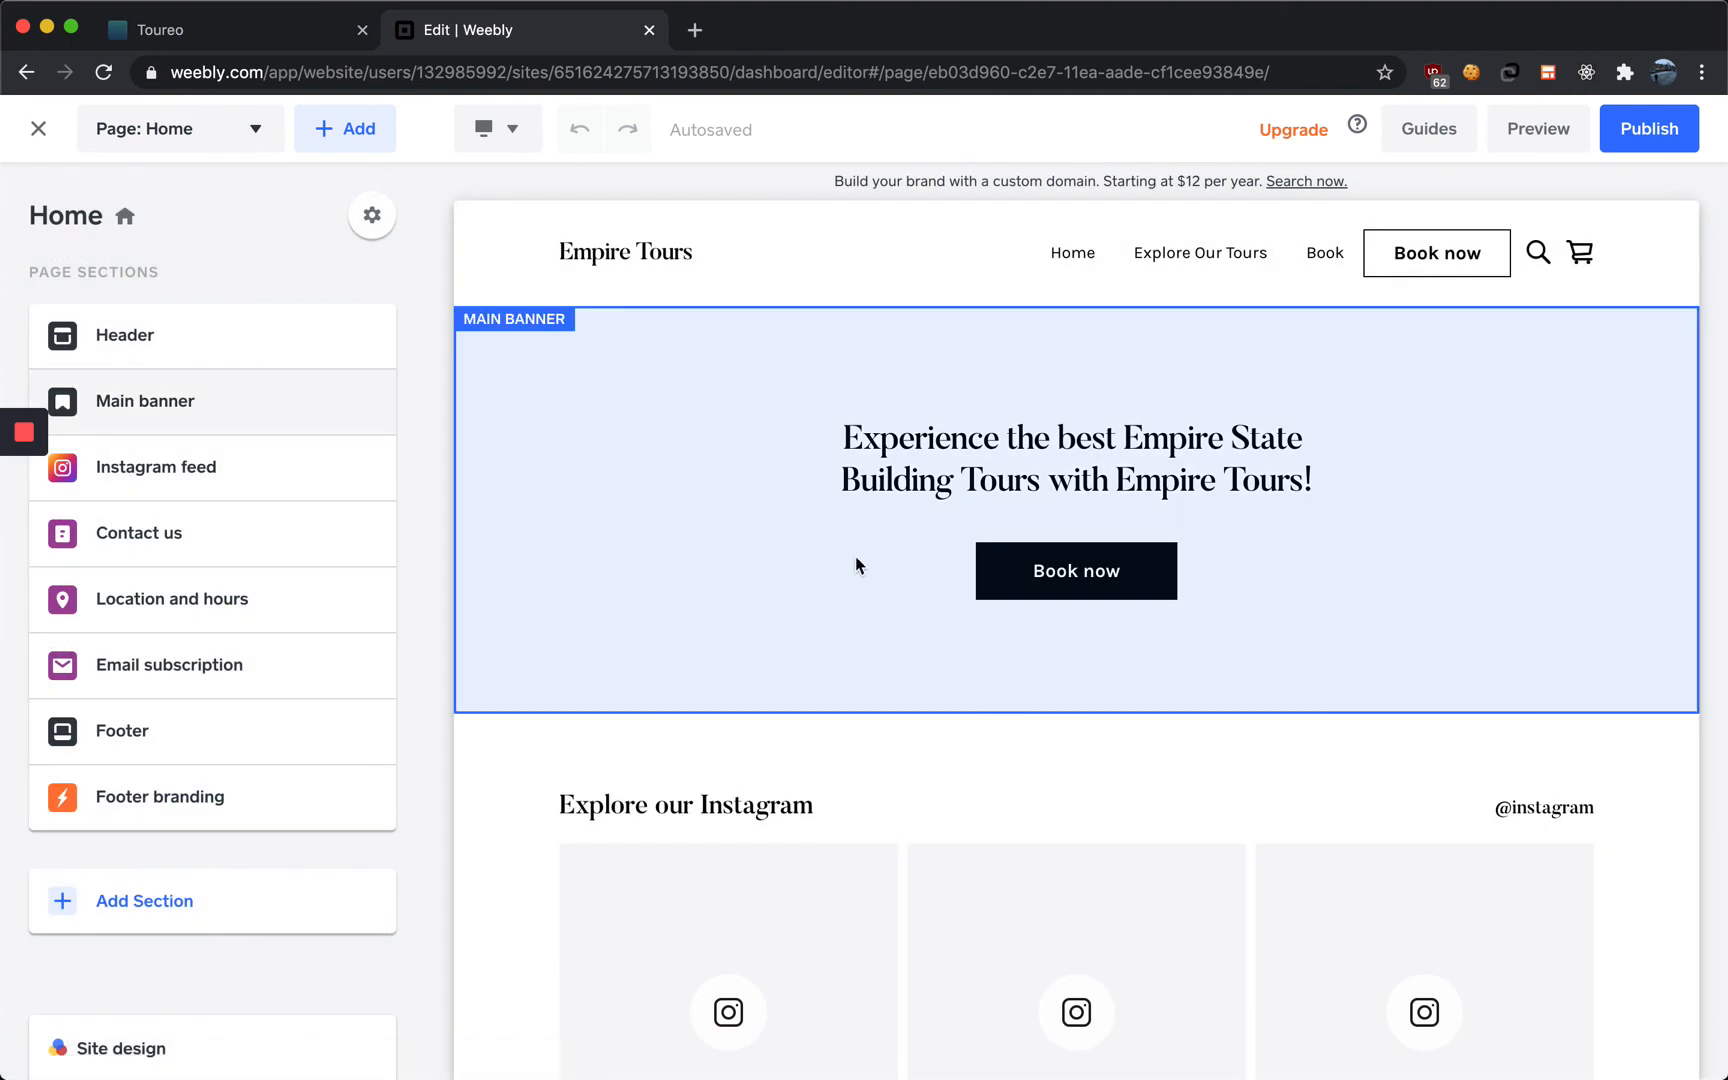
{"action": "scroll", "coordinate": [848, 706], "scroll_direction": "down", "scroll_amount": 10}
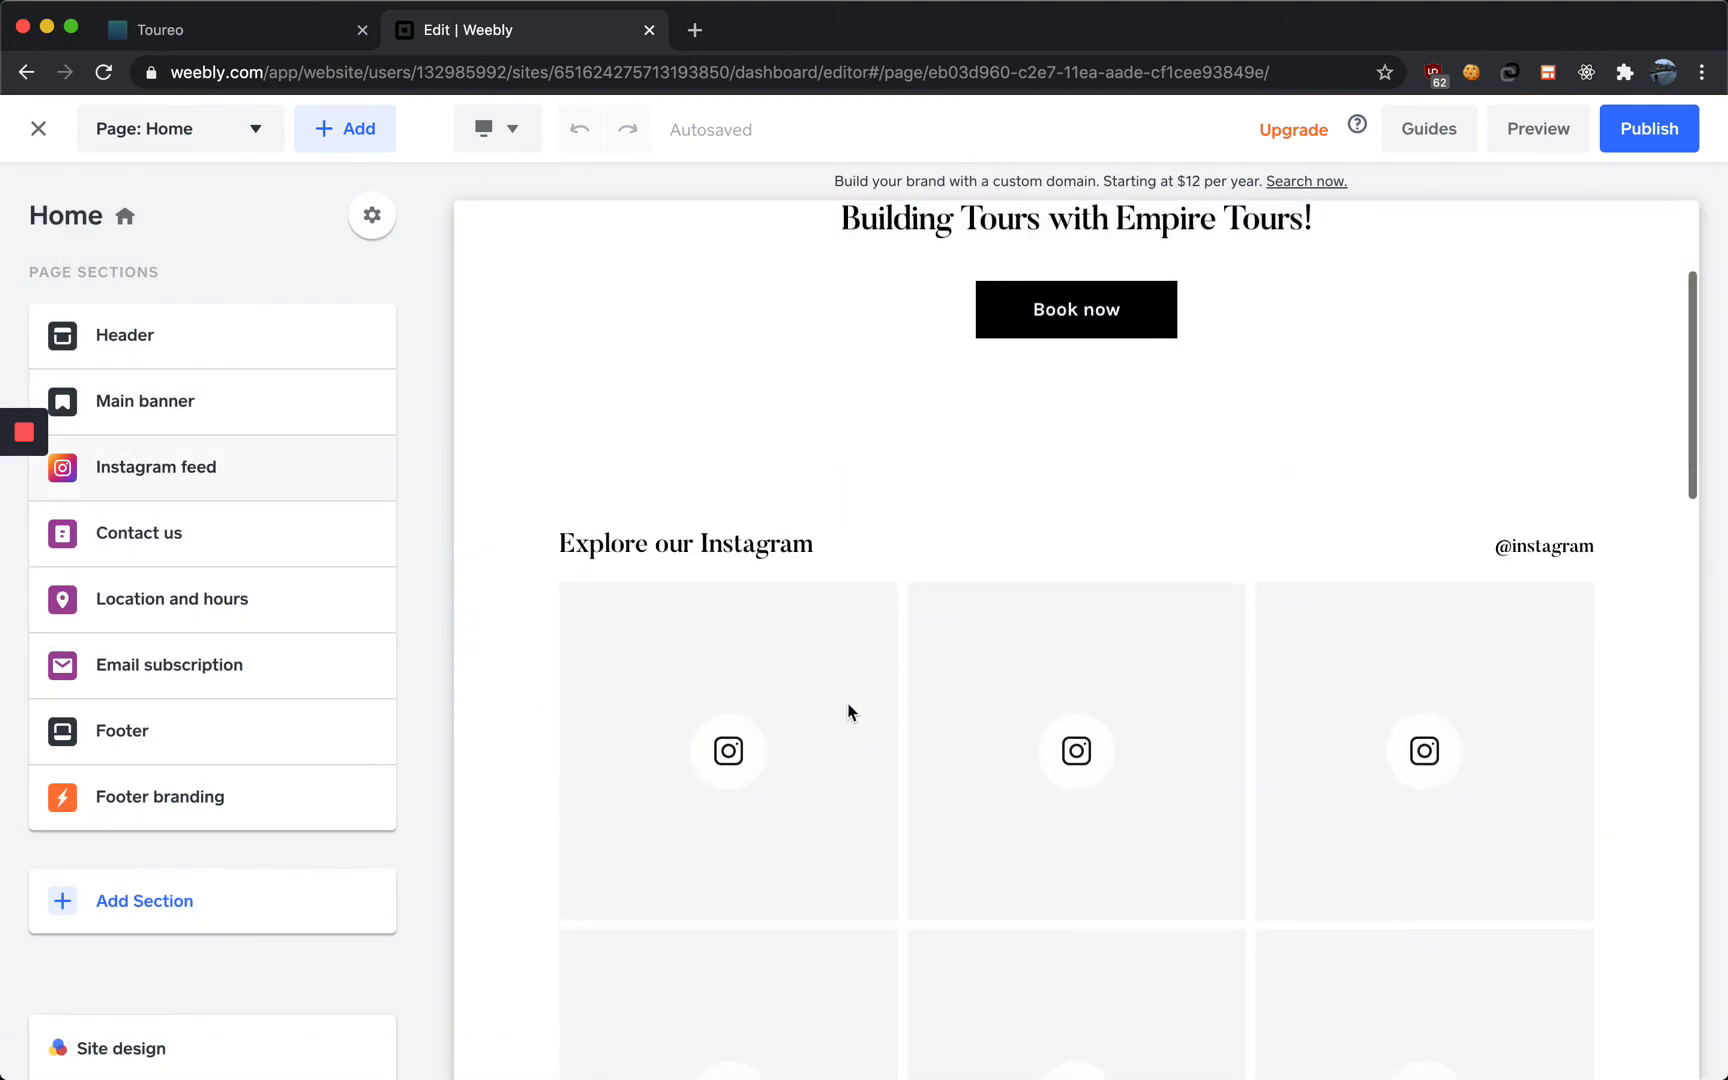
{"action": "scroll", "coordinate": [848, 712], "scroll_direction": "down", "scroll_amount": 2}
{"action": "scroll", "coordinate": [849, 710], "scroll_direction": "up", "scroll_amount": 10}
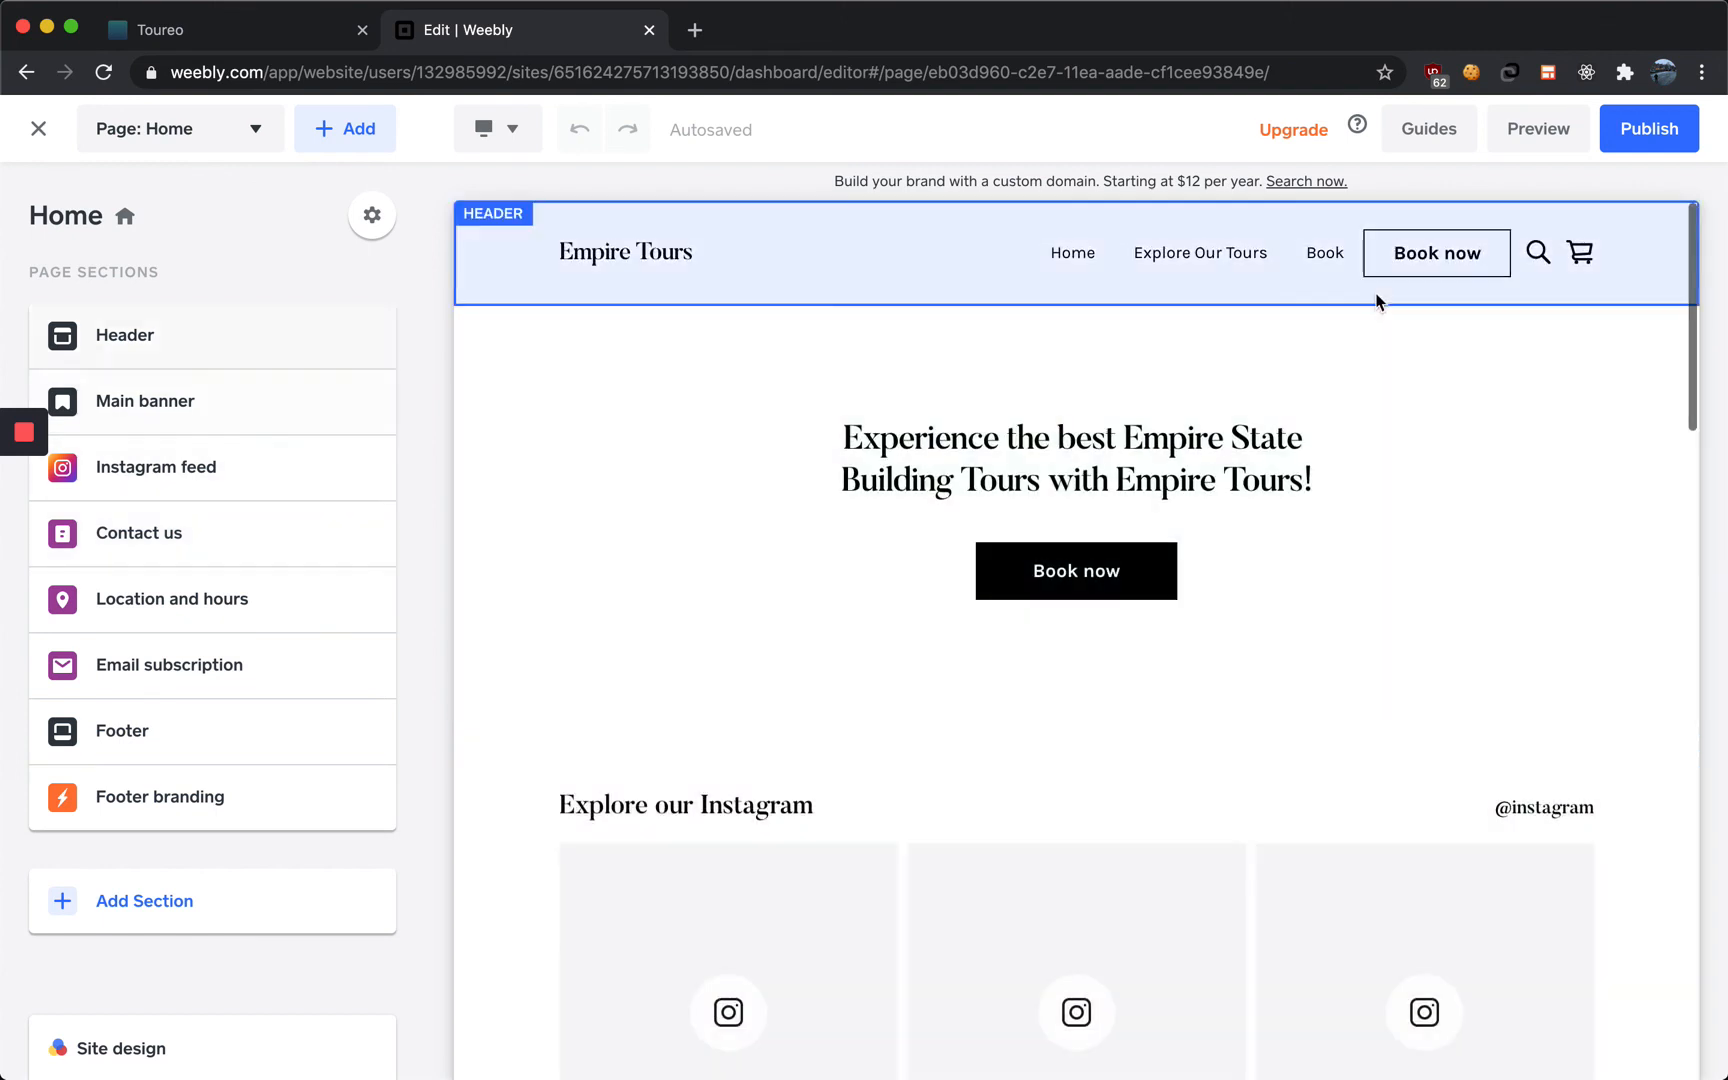
Publish the site and expand the domain options in the published dialog
{"action": "left_click", "coordinate": [1652, 132]}
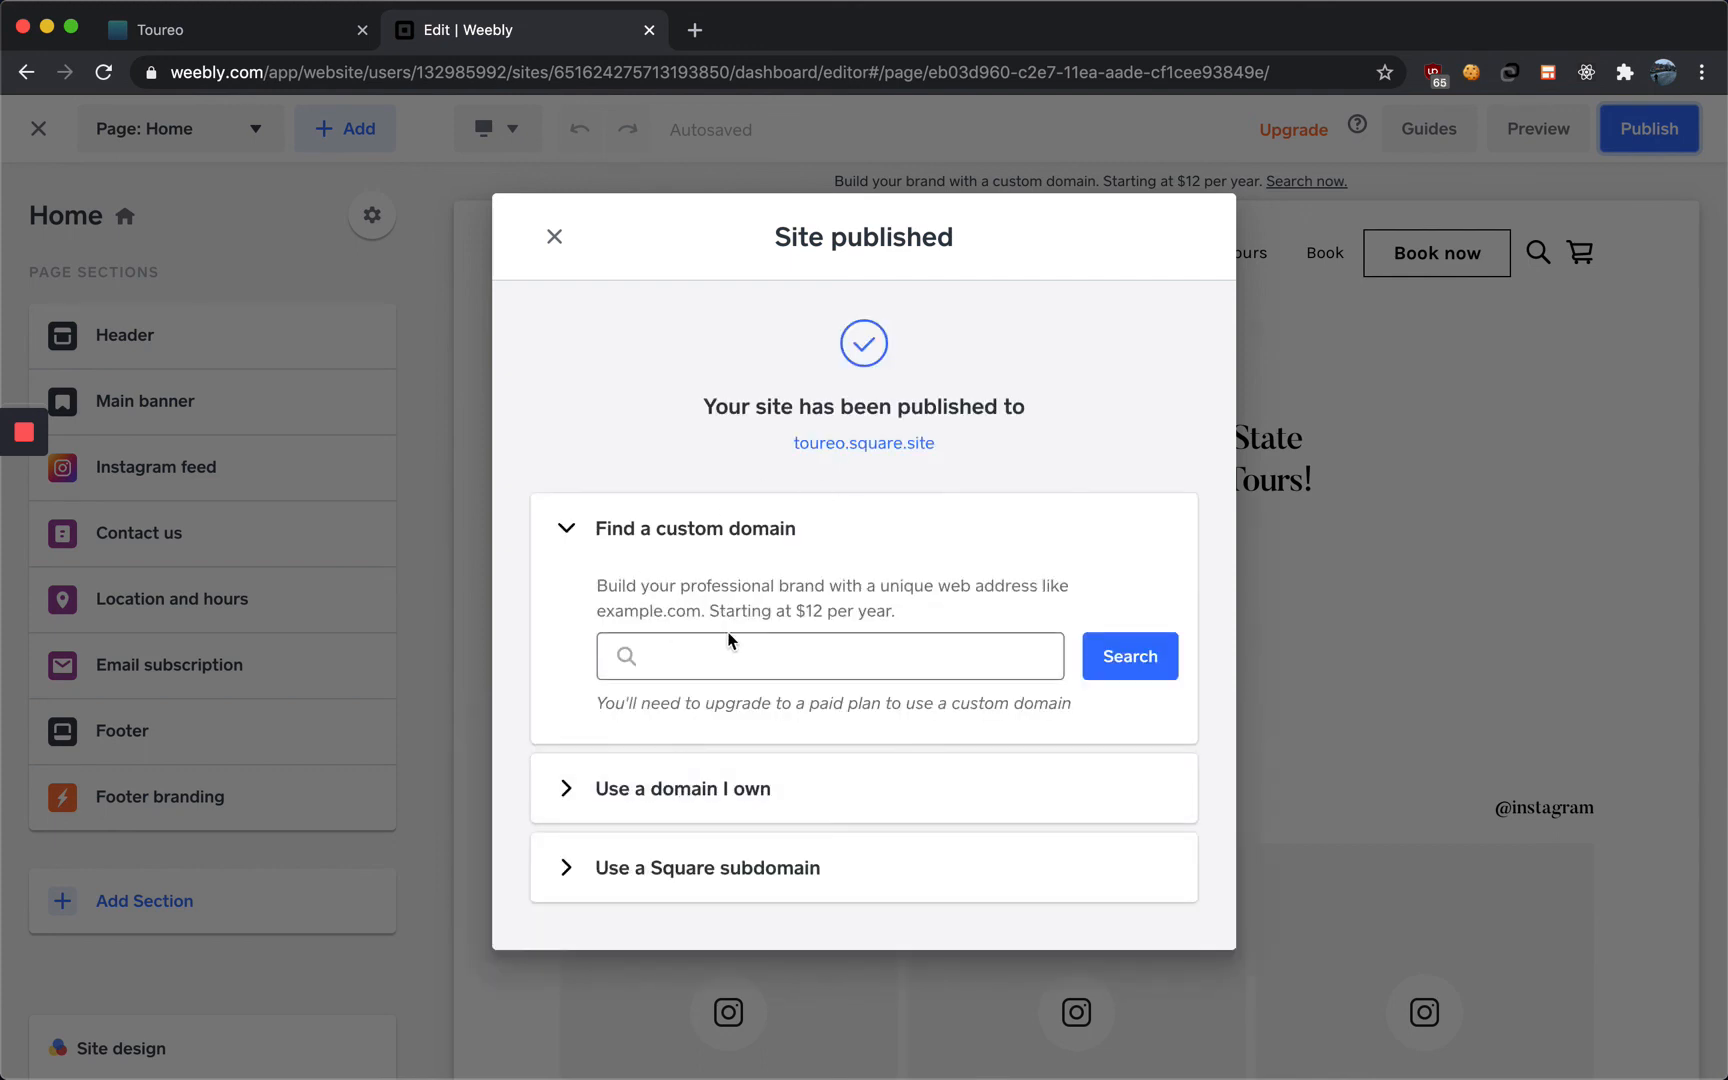
{"action": "left_click", "coordinate": [566, 528]}
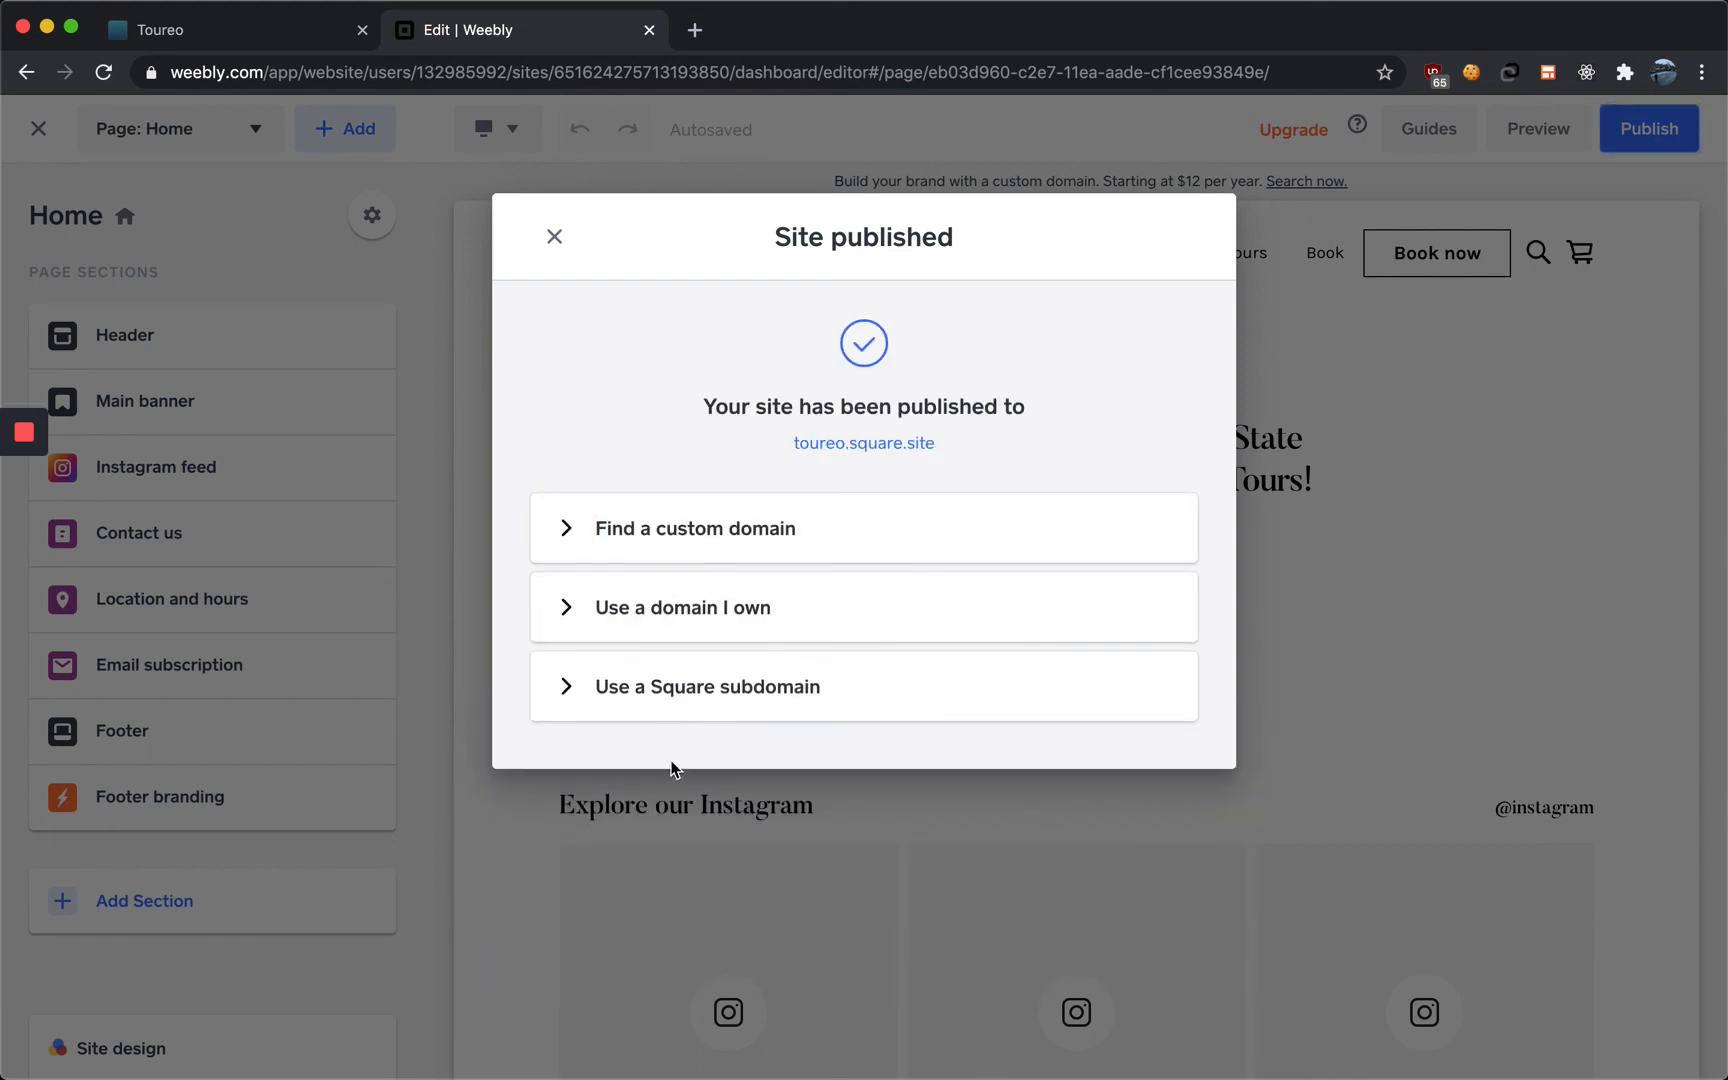
{"action": "left_click", "coordinate": [566, 610]}
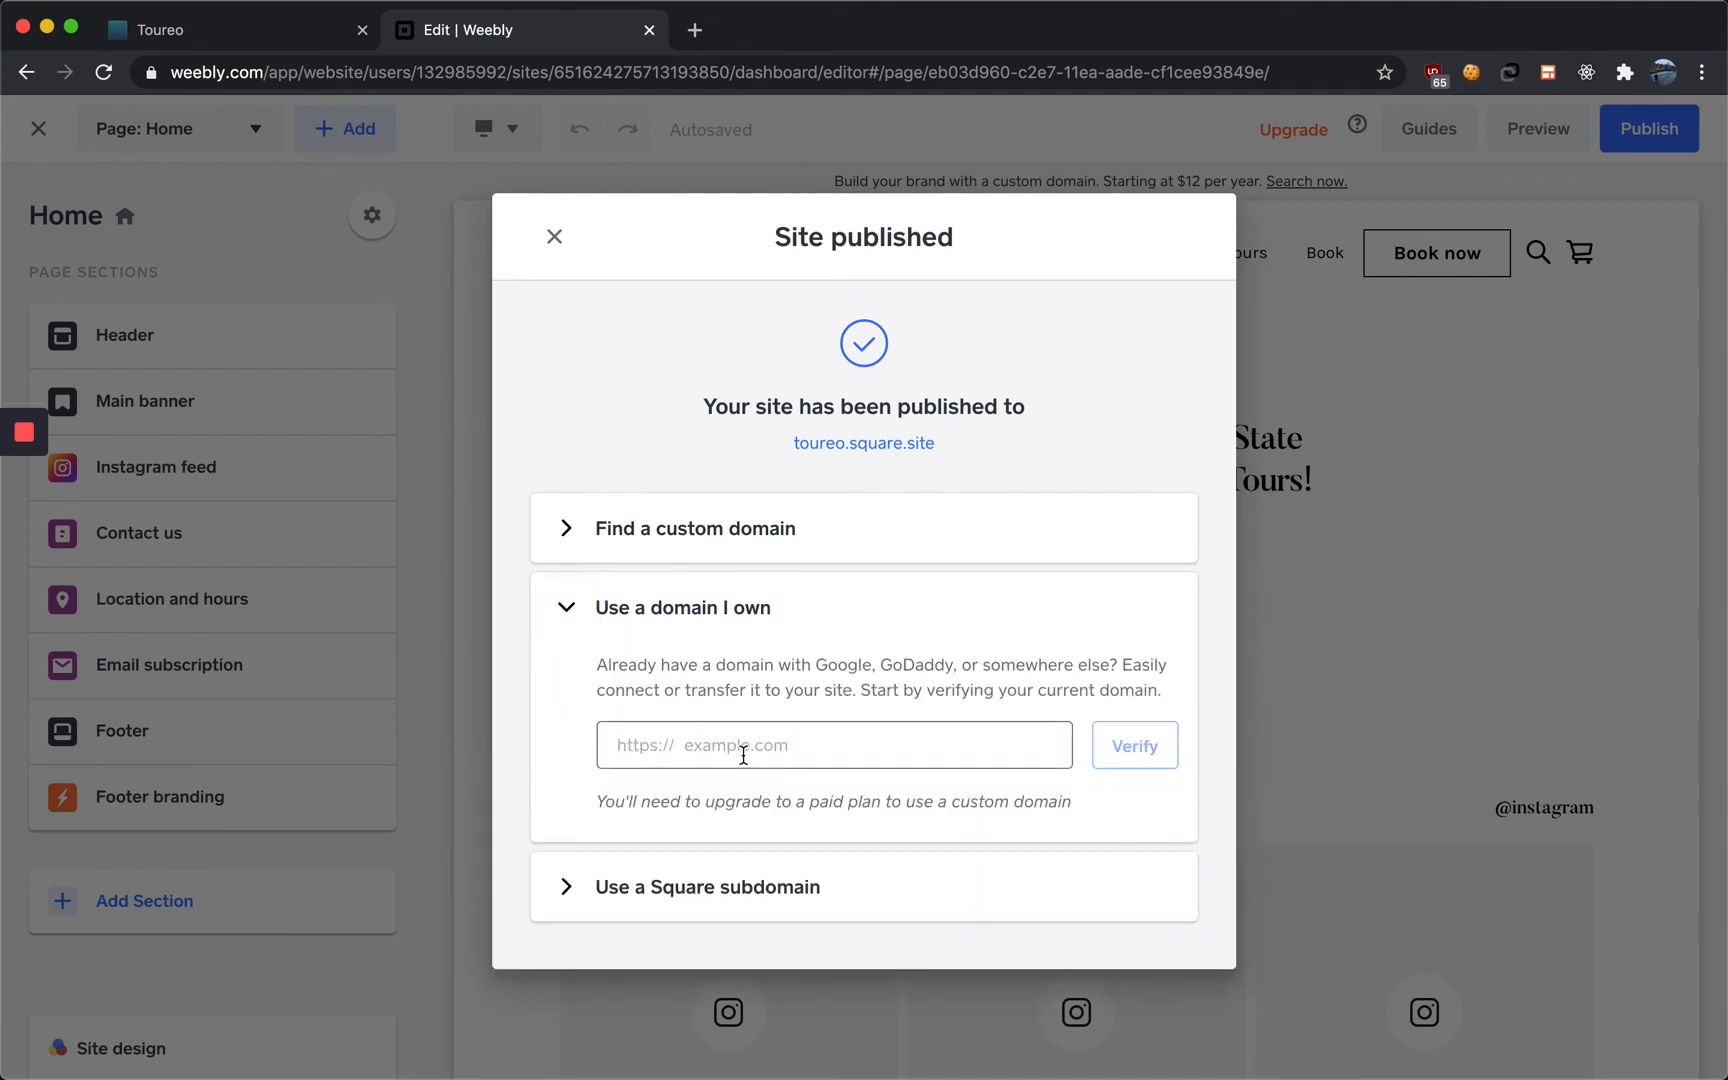
{"action": "left_click", "coordinate": [568, 886]}
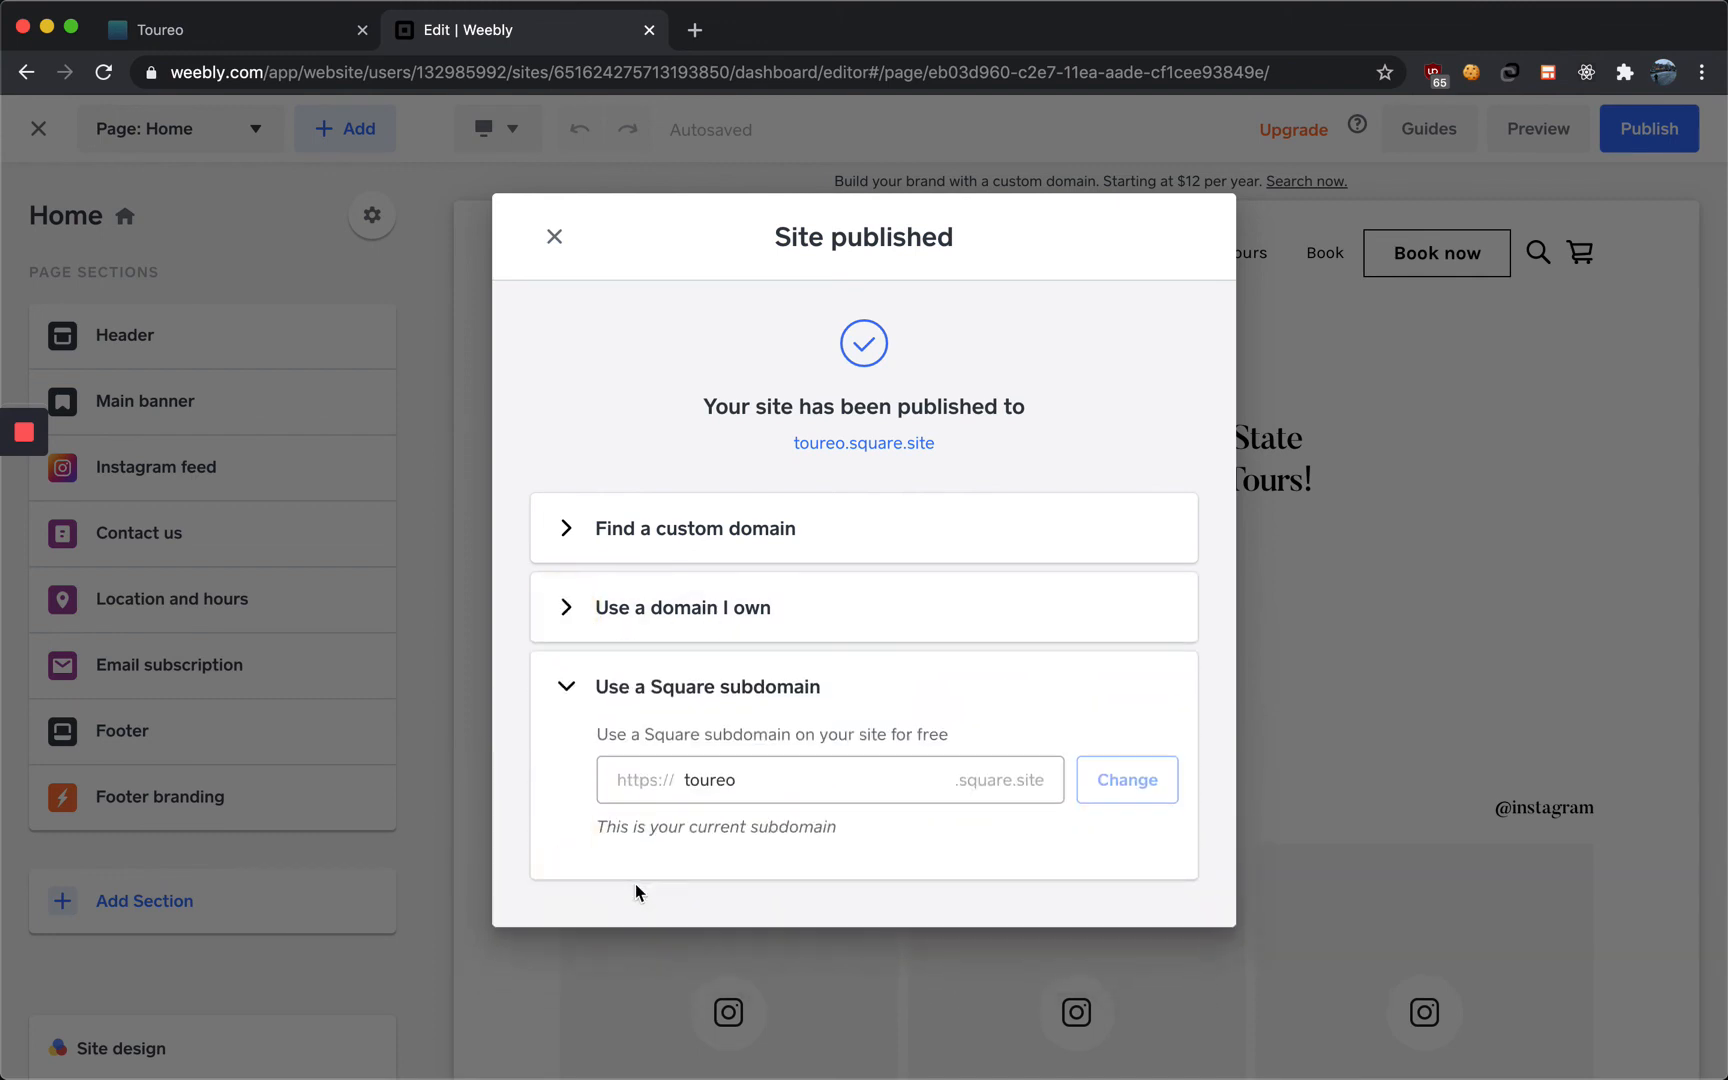
{"action": "left_click", "coordinate": [750, 780]}
{"action": "type", "text": "s"}
{"action": "key", "text": "BackSpace"}
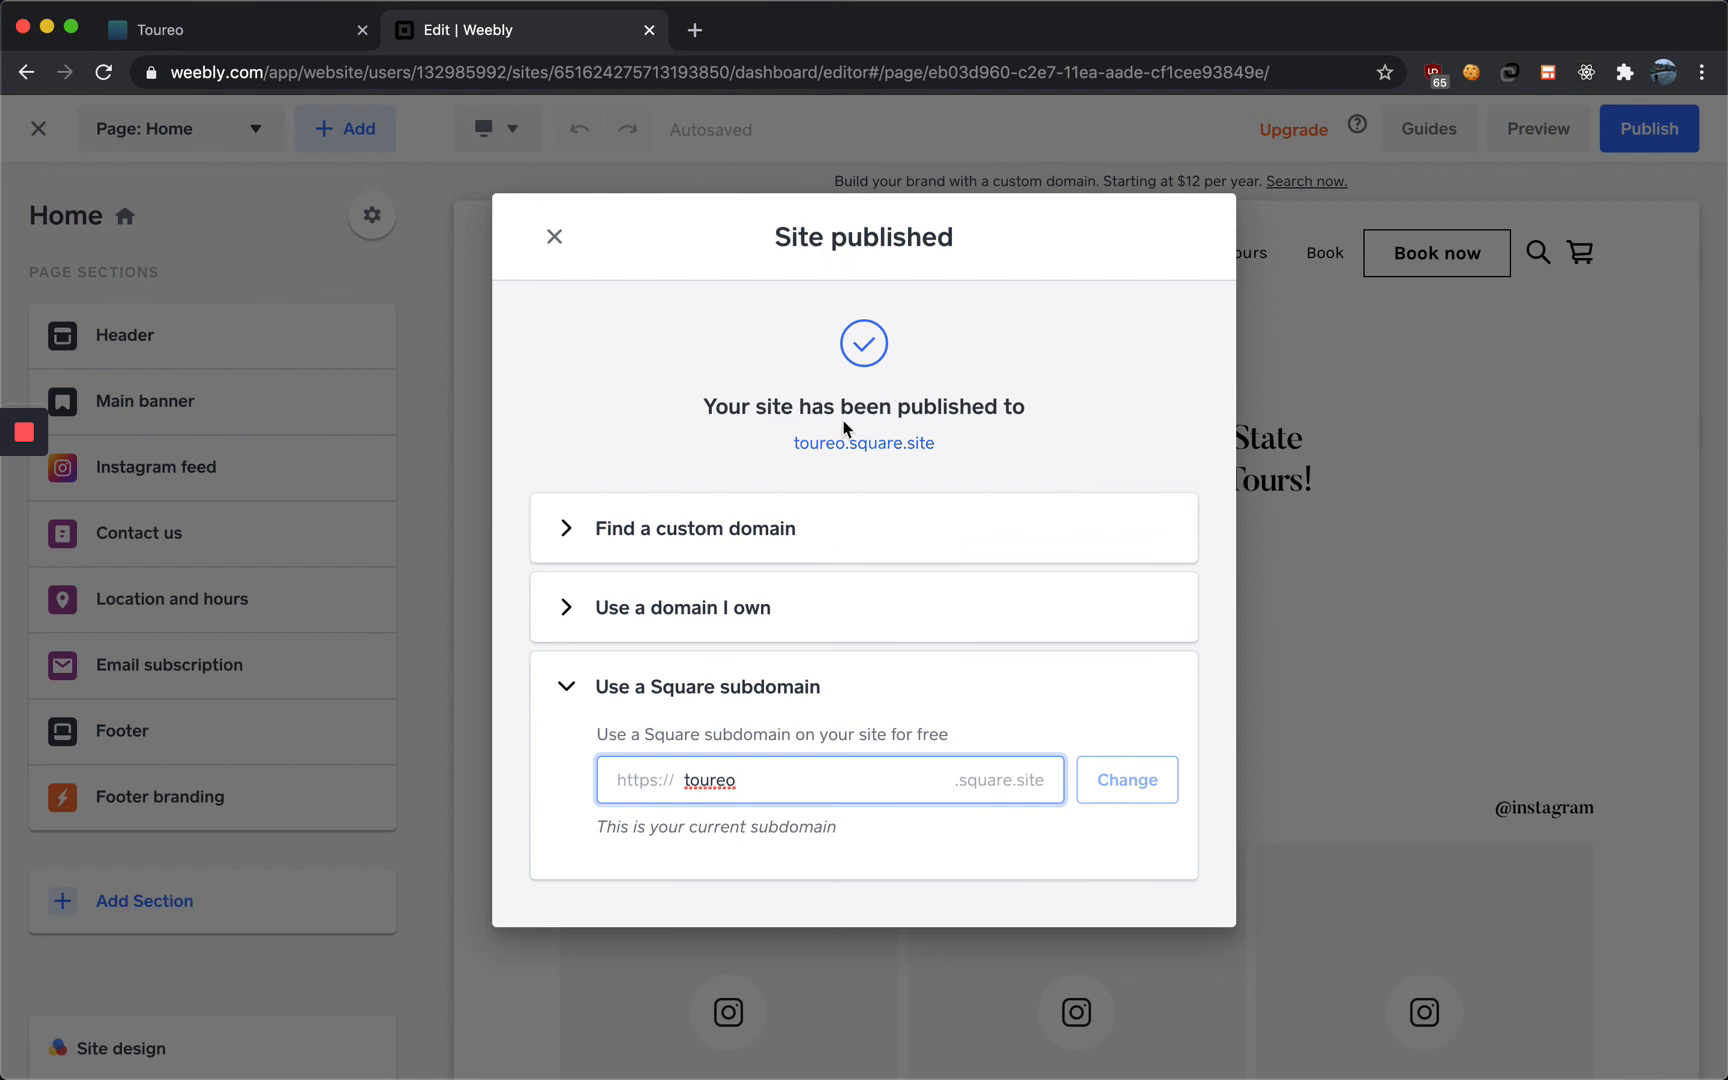
Open the published toureo.square.site link
{"action": "left_click", "coordinate": [845, 452]}
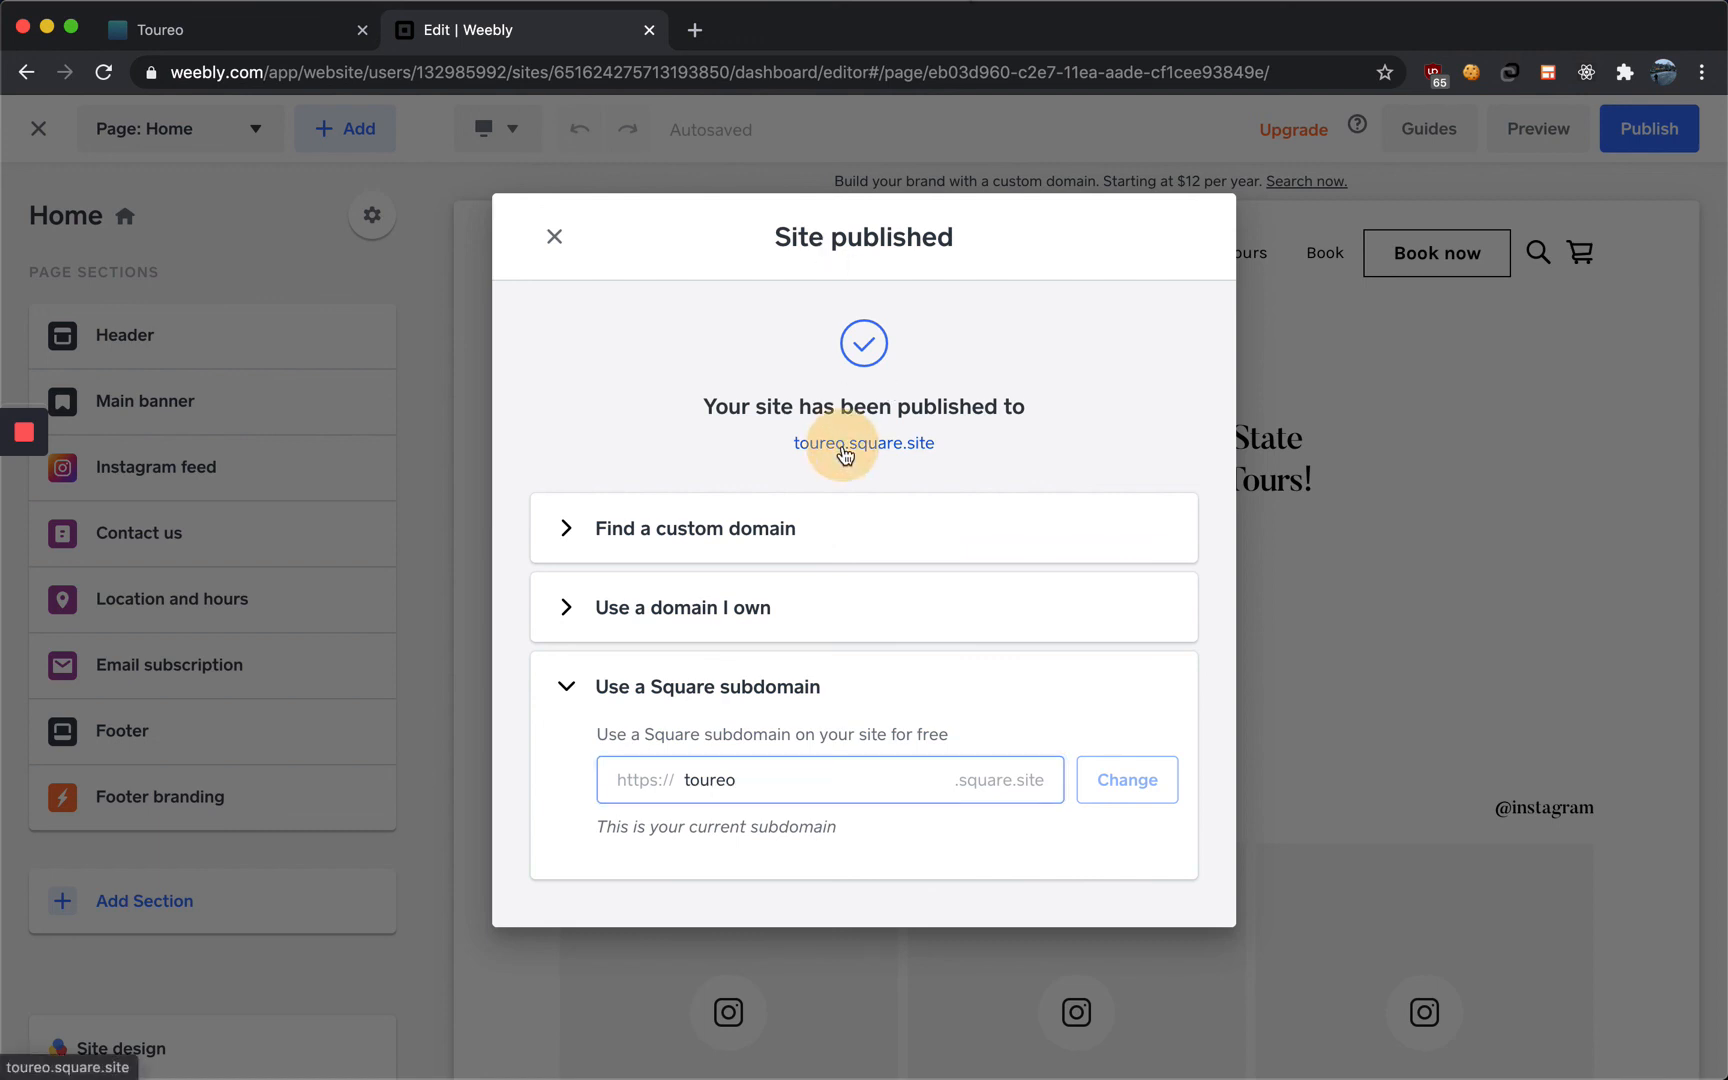
Follow the live home page's Book now button and browse the Toureo booking schedule for Saturday and Sunday
{"action": "left_click", "coordinate": [738, 30]}
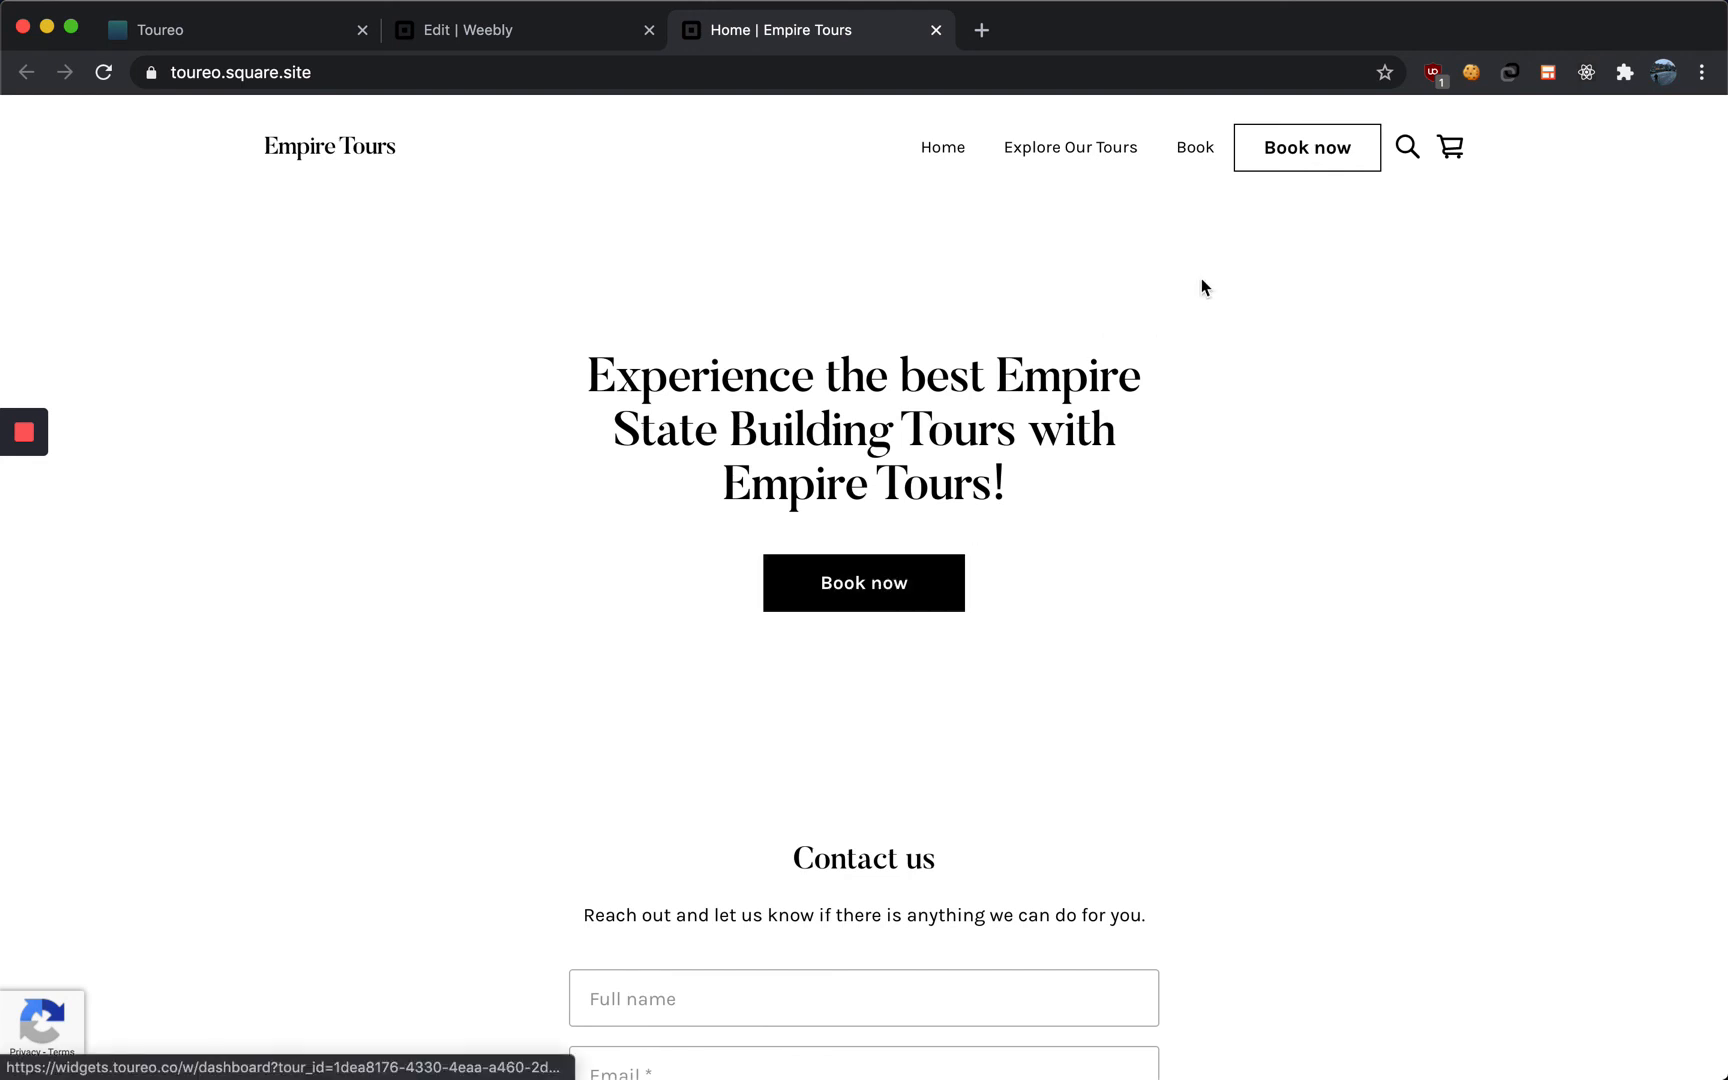
{"action": "left_click", "coordinate": [889, 584]}
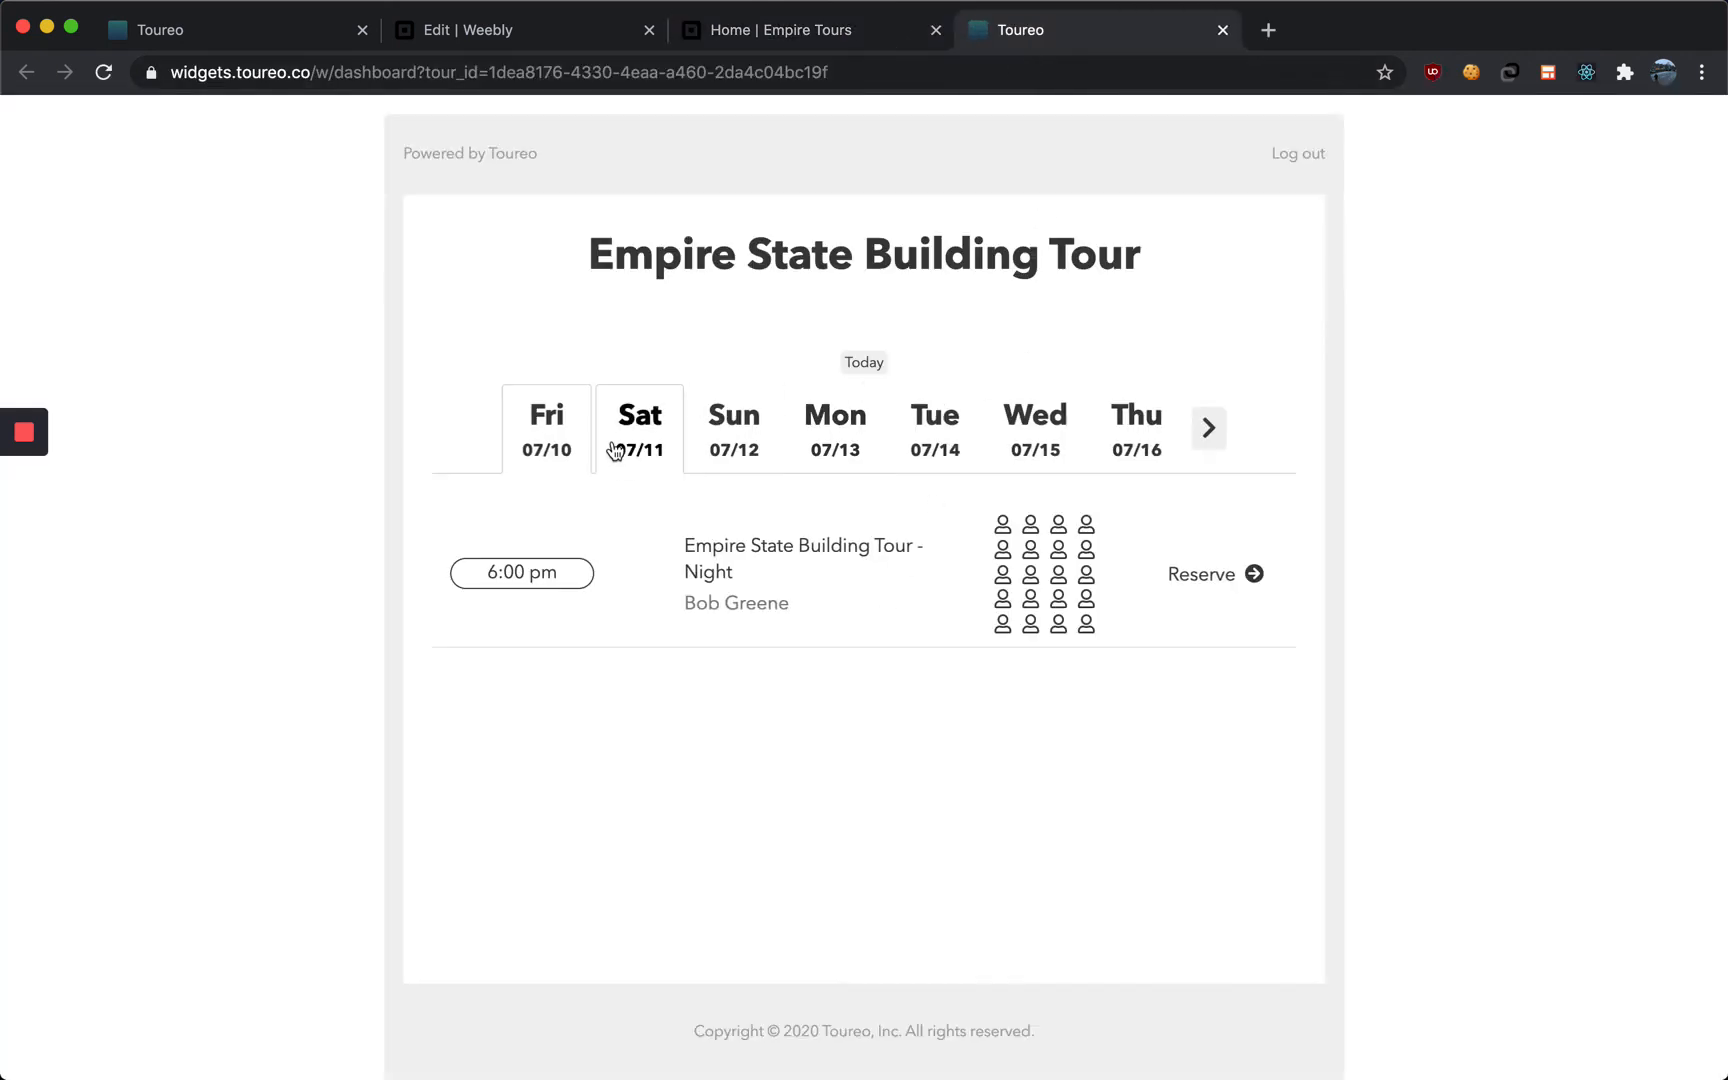
{"action": "left_click", "coordinate": [615, 448]}
{"action": "scroll", "coordinate": [776, 662], "scroll_direction": "down", "scroll_amount": 2}
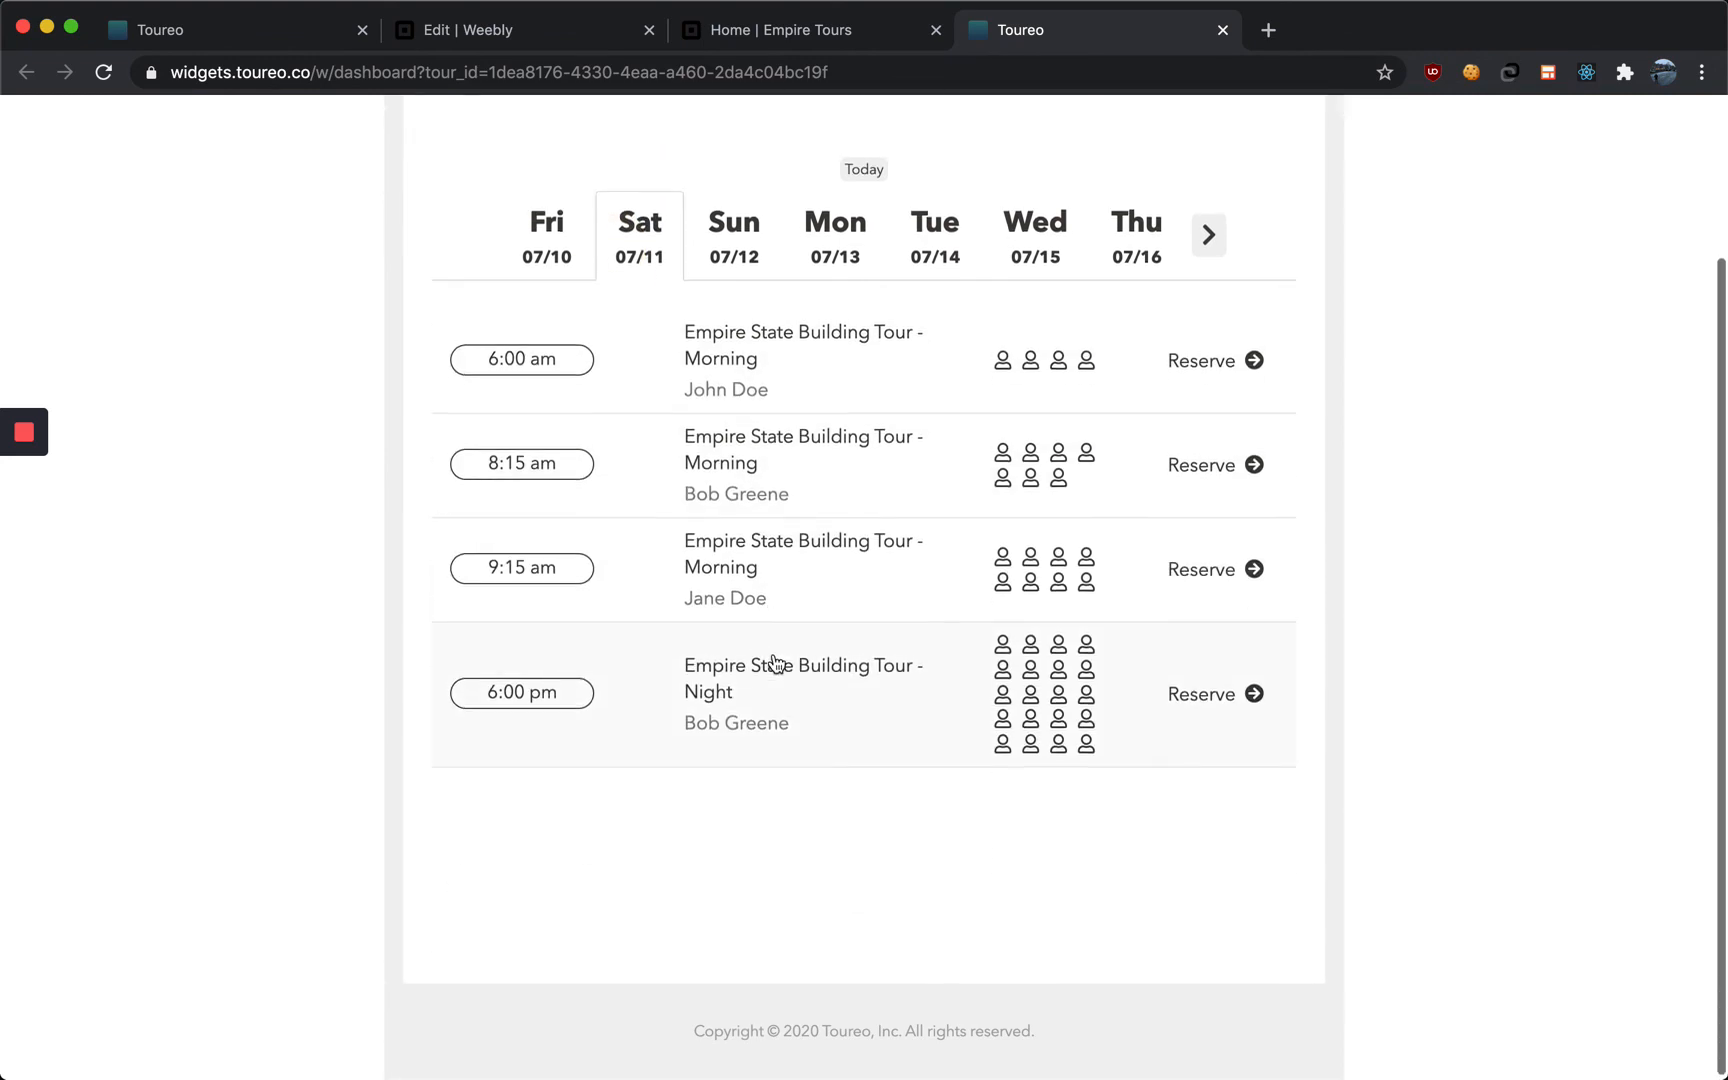
{"action": "scroll", "coordinate": [775, 660], "scroll_direction": "up", "scroll_amount": 2}
{"action": "left_click", "coordinate": [728, 438]}
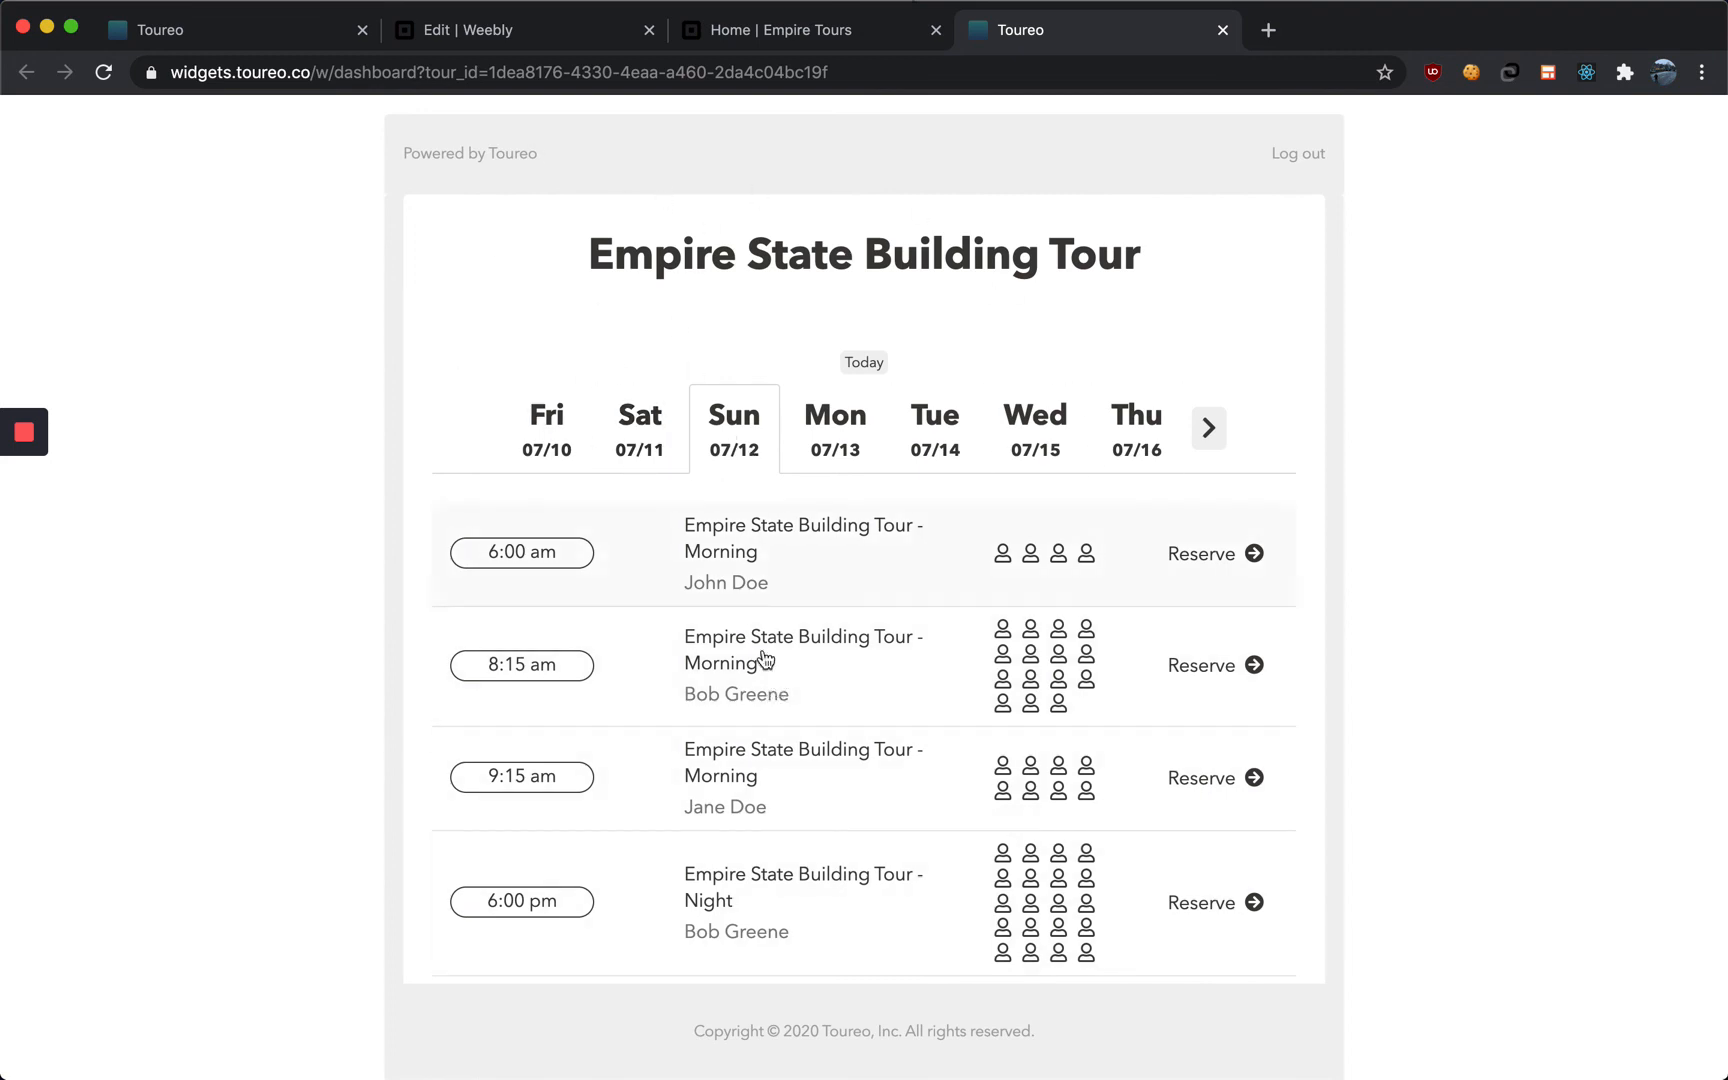
Test the header's Book now button on the live site and return to the site tab
{"action": "left_click", "coordinate": [787, 35]}
{"action": "left_click", "coordinate": [1288, 158]}
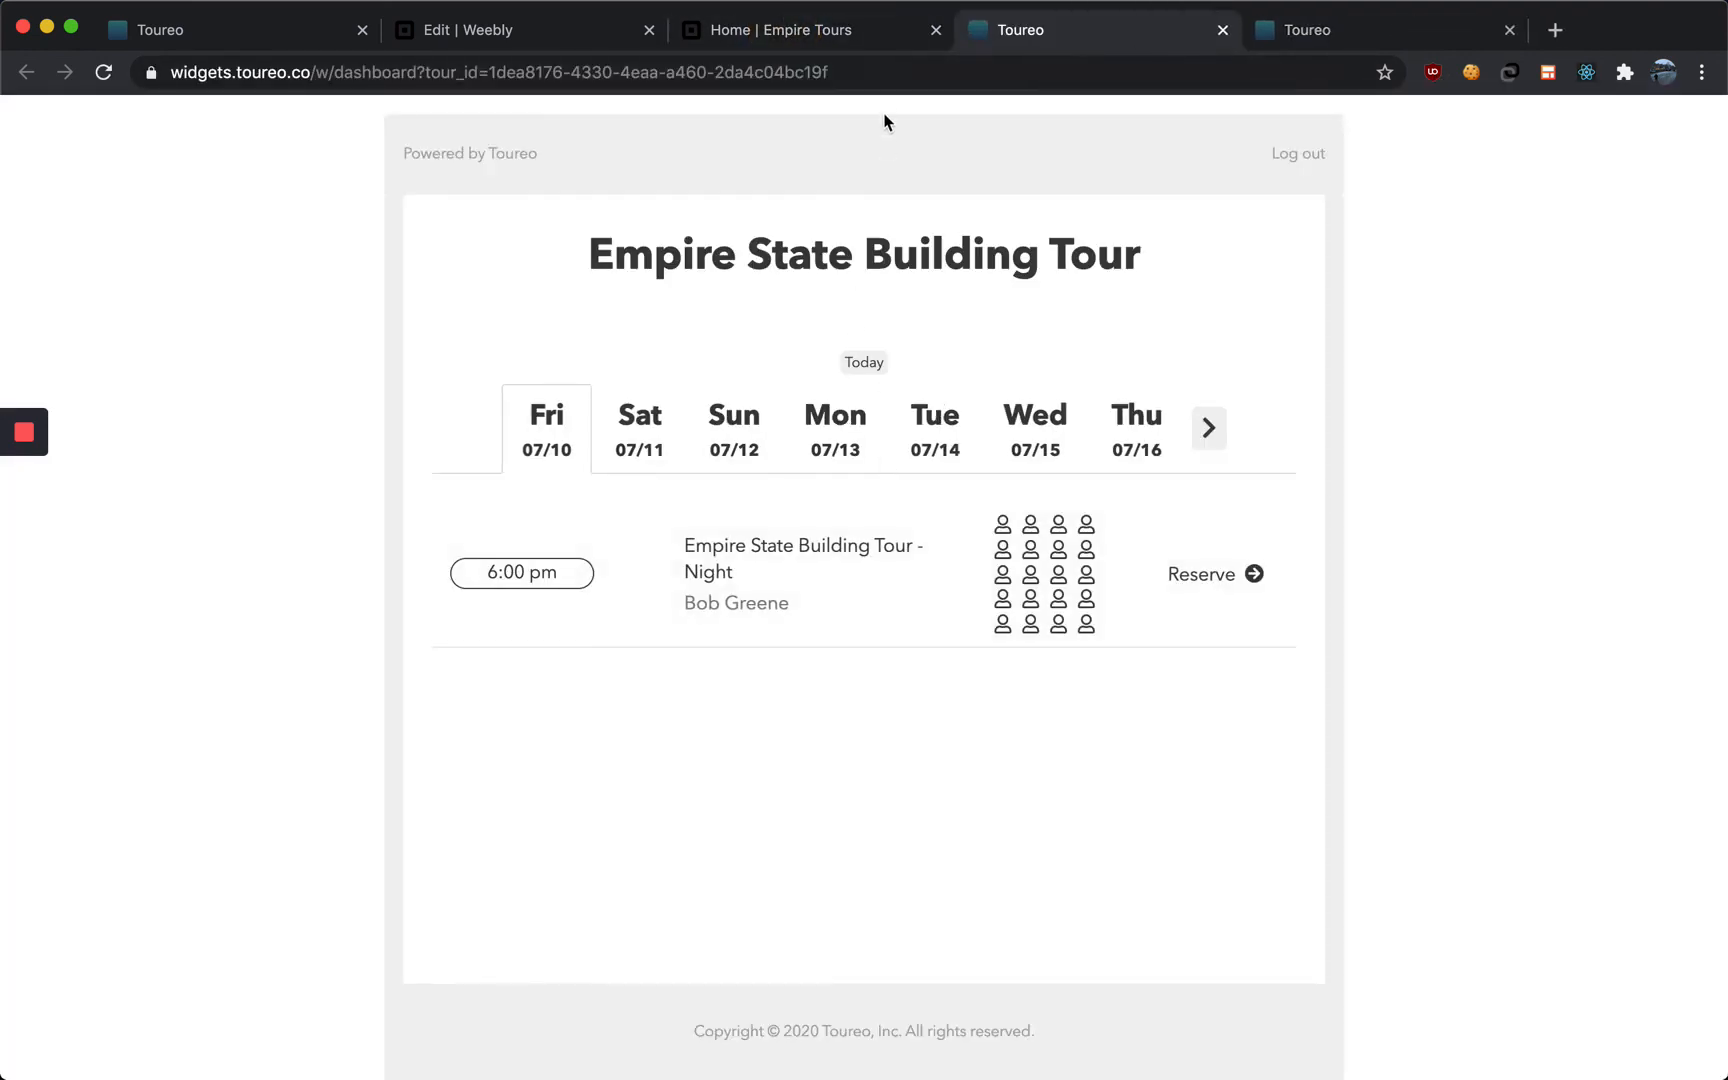
{"action": "left_click", "coordinate": [826, 32]}
Scroll through the published Home page to review its contact, location and newsletter sections
{"action": "scroll", "coordinate": [870, 345], "scroll_direction": "down", "scroll_amount": 5}
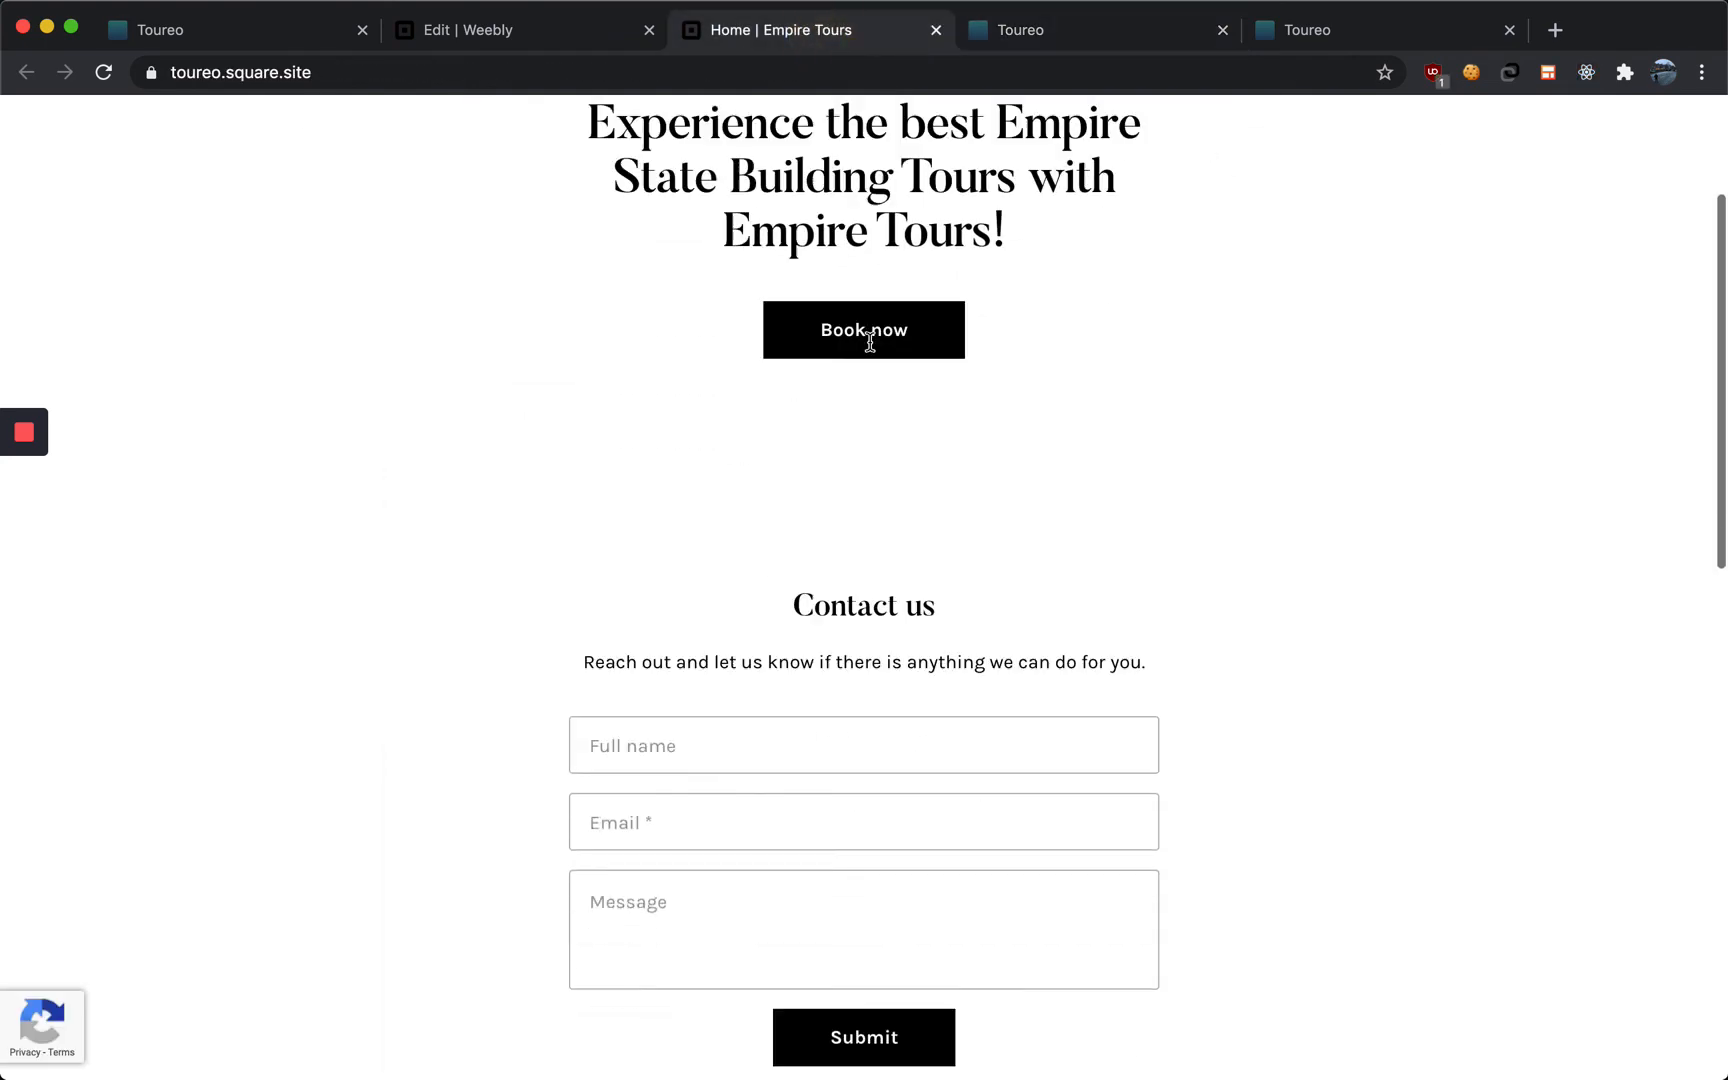
{"action": "scroll", "coordinate": [870, 347], "scroll_direction": "down", "scroll_amount": 6}
{"action": "scroll", "coordinate": [870, 343], "scroll_direction": "up", "scroll_amount": 7}
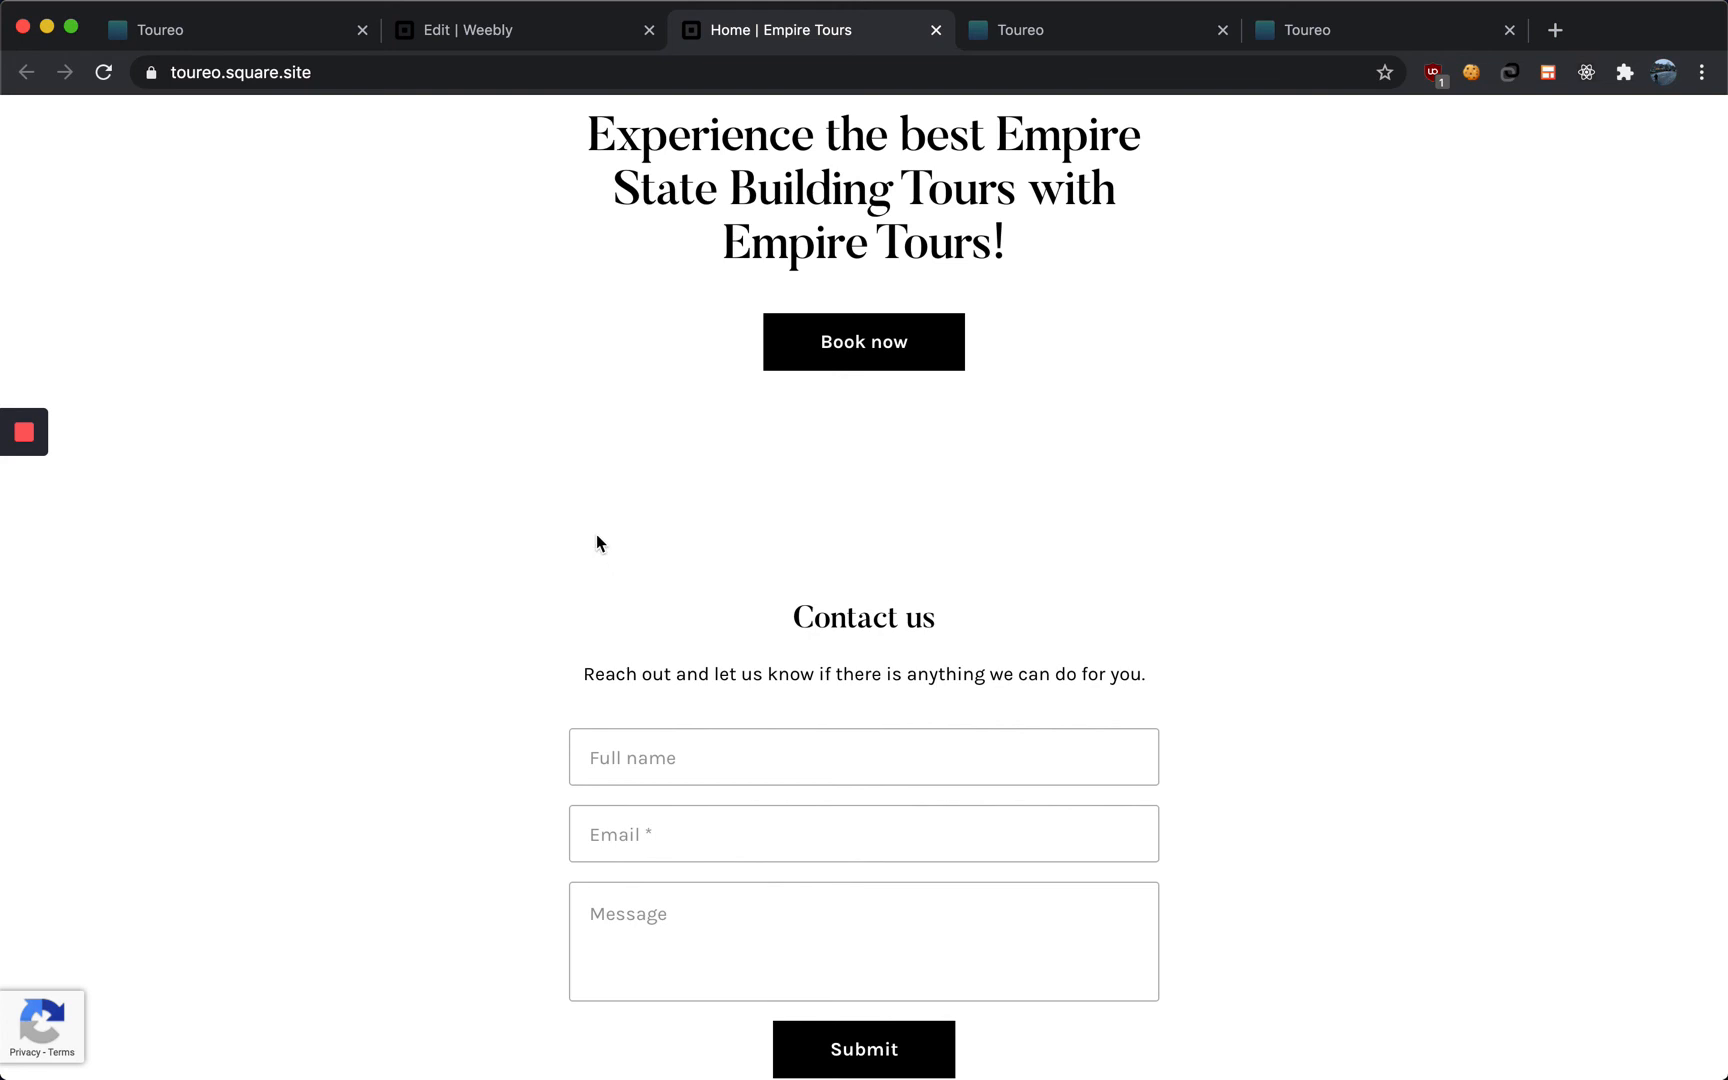
{"action": "scroll", "coordinate": [505, 397], "scroll_direction": "down", "scroll_amount": 4}
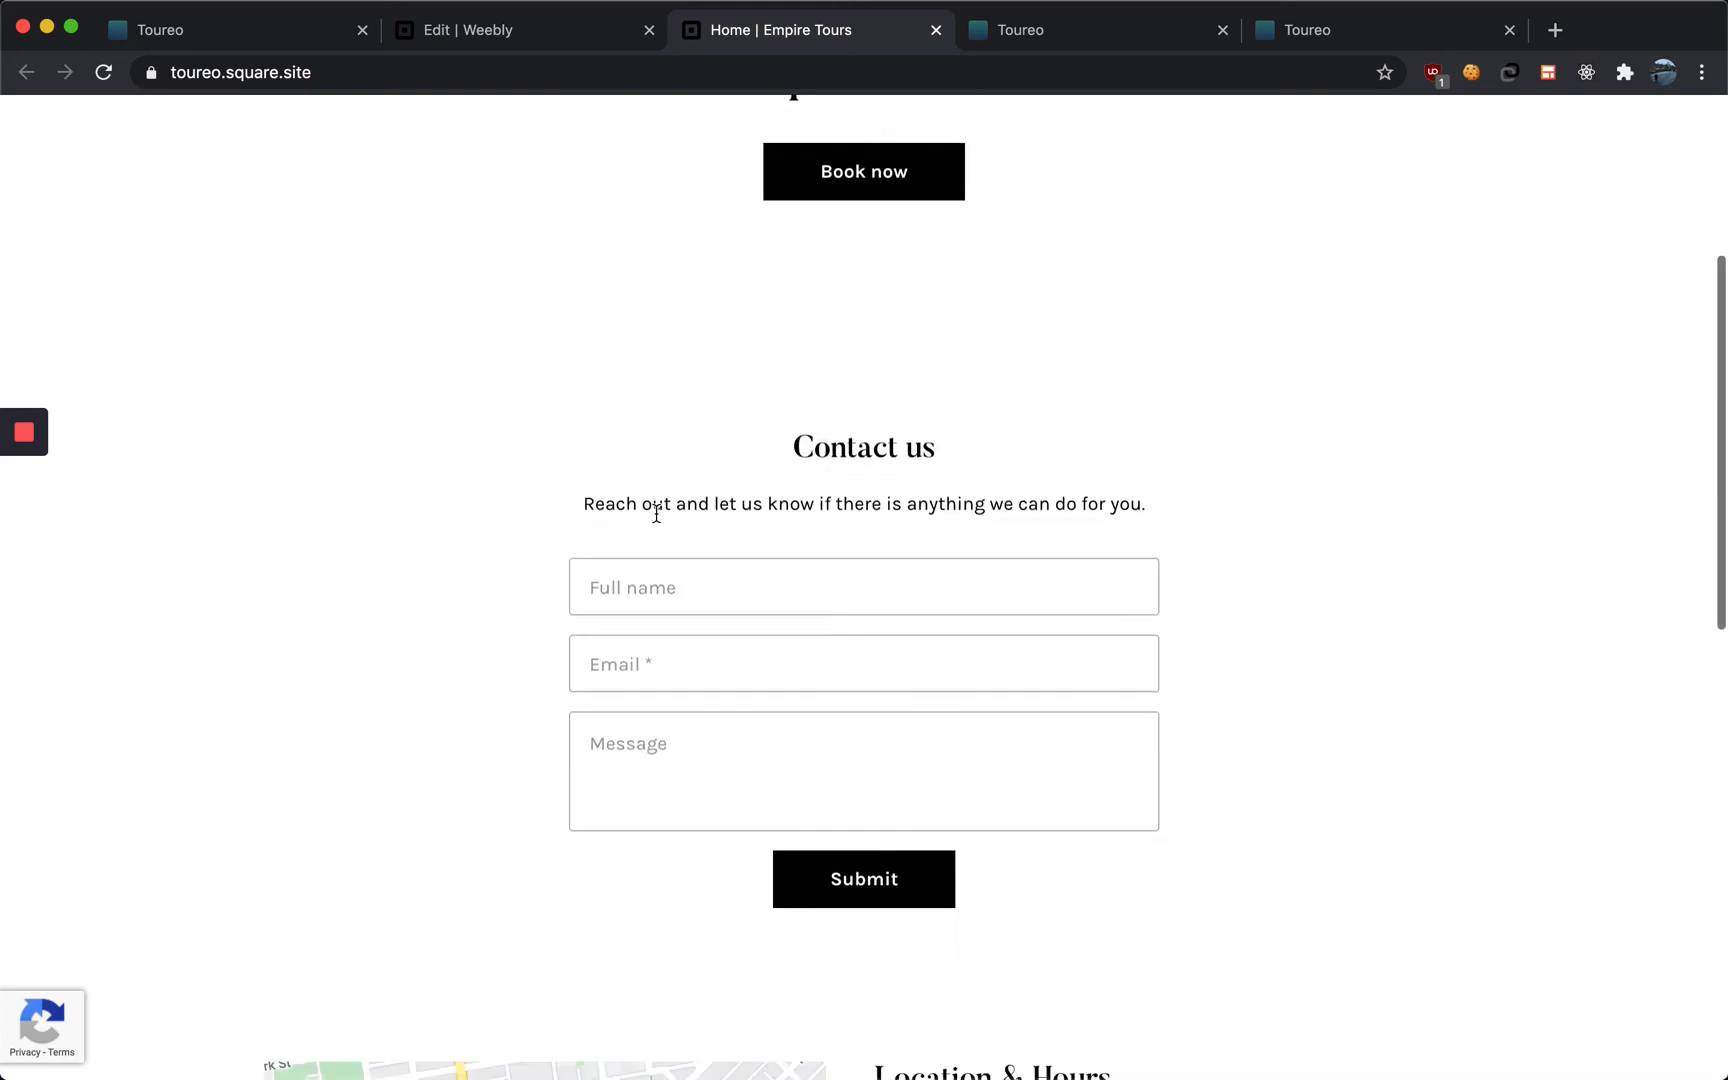
{"action": "scroll", "coordinate": [512, 240], "scroll_direction": "up", "scroll_amount": 1}
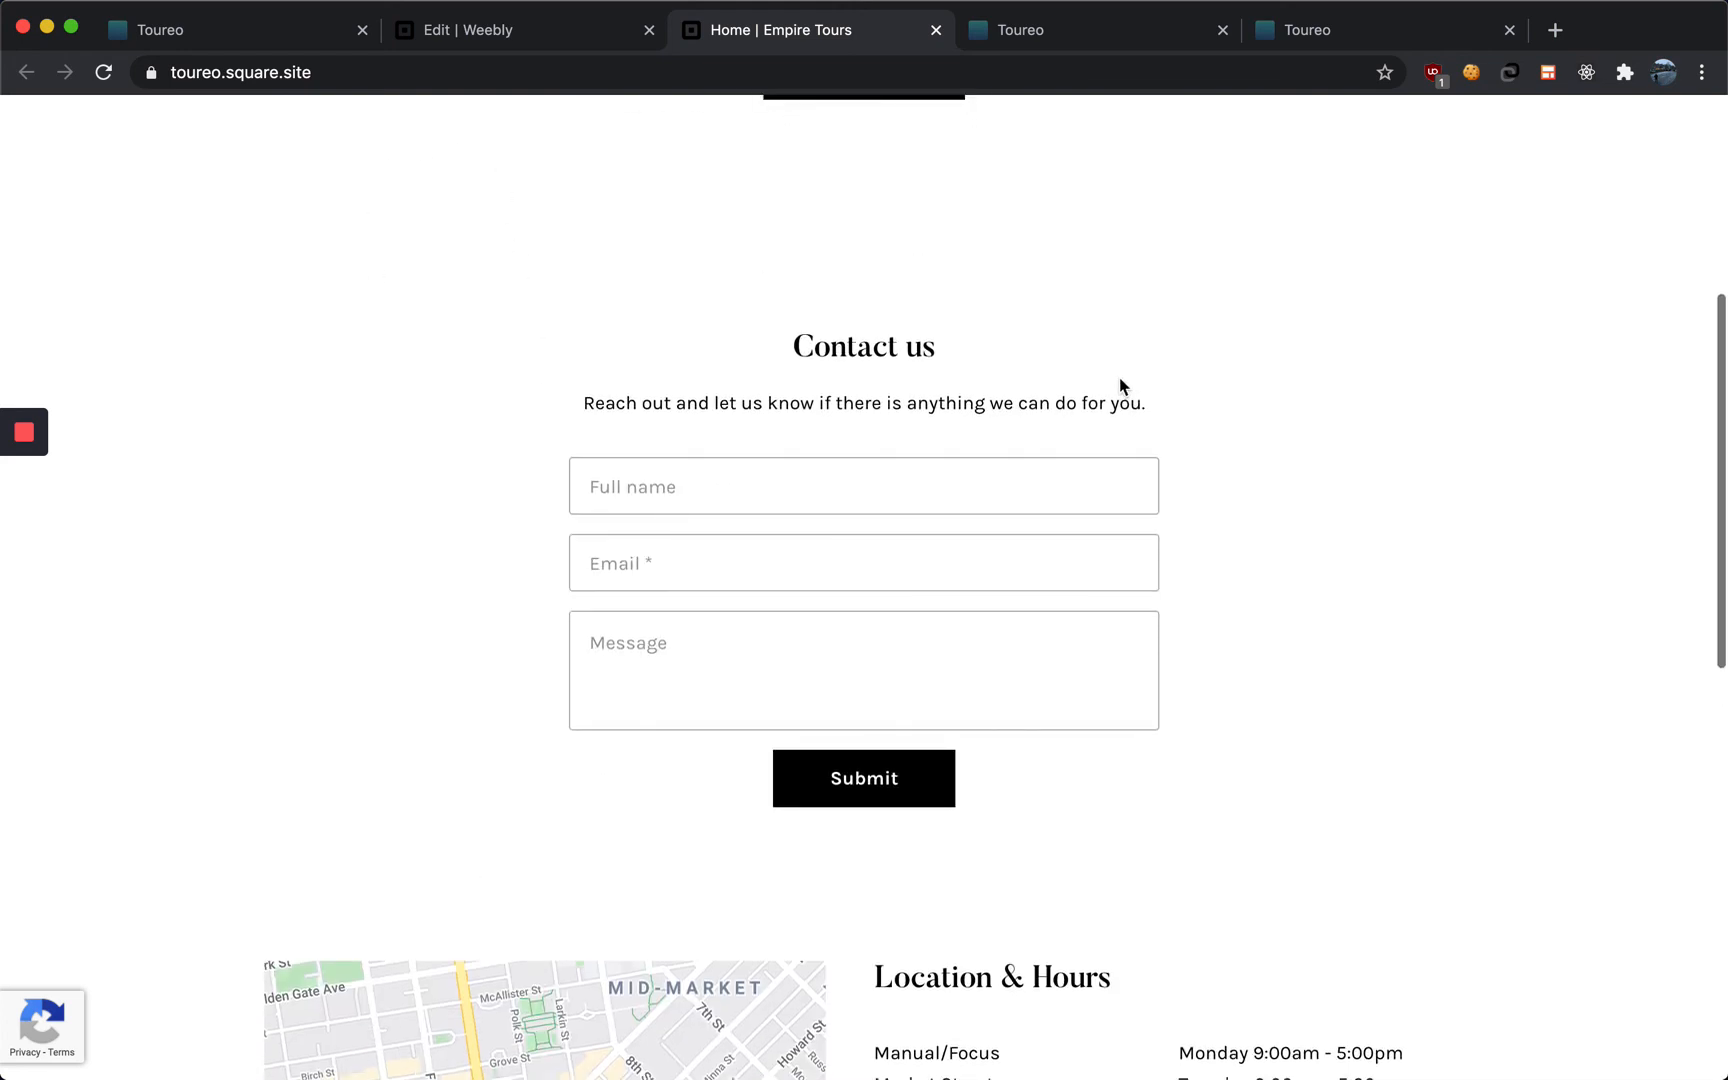
{"action": "scroll", "coordinate": [1040, 600], "scroll_direction": "down", "scroll_amount": 7}
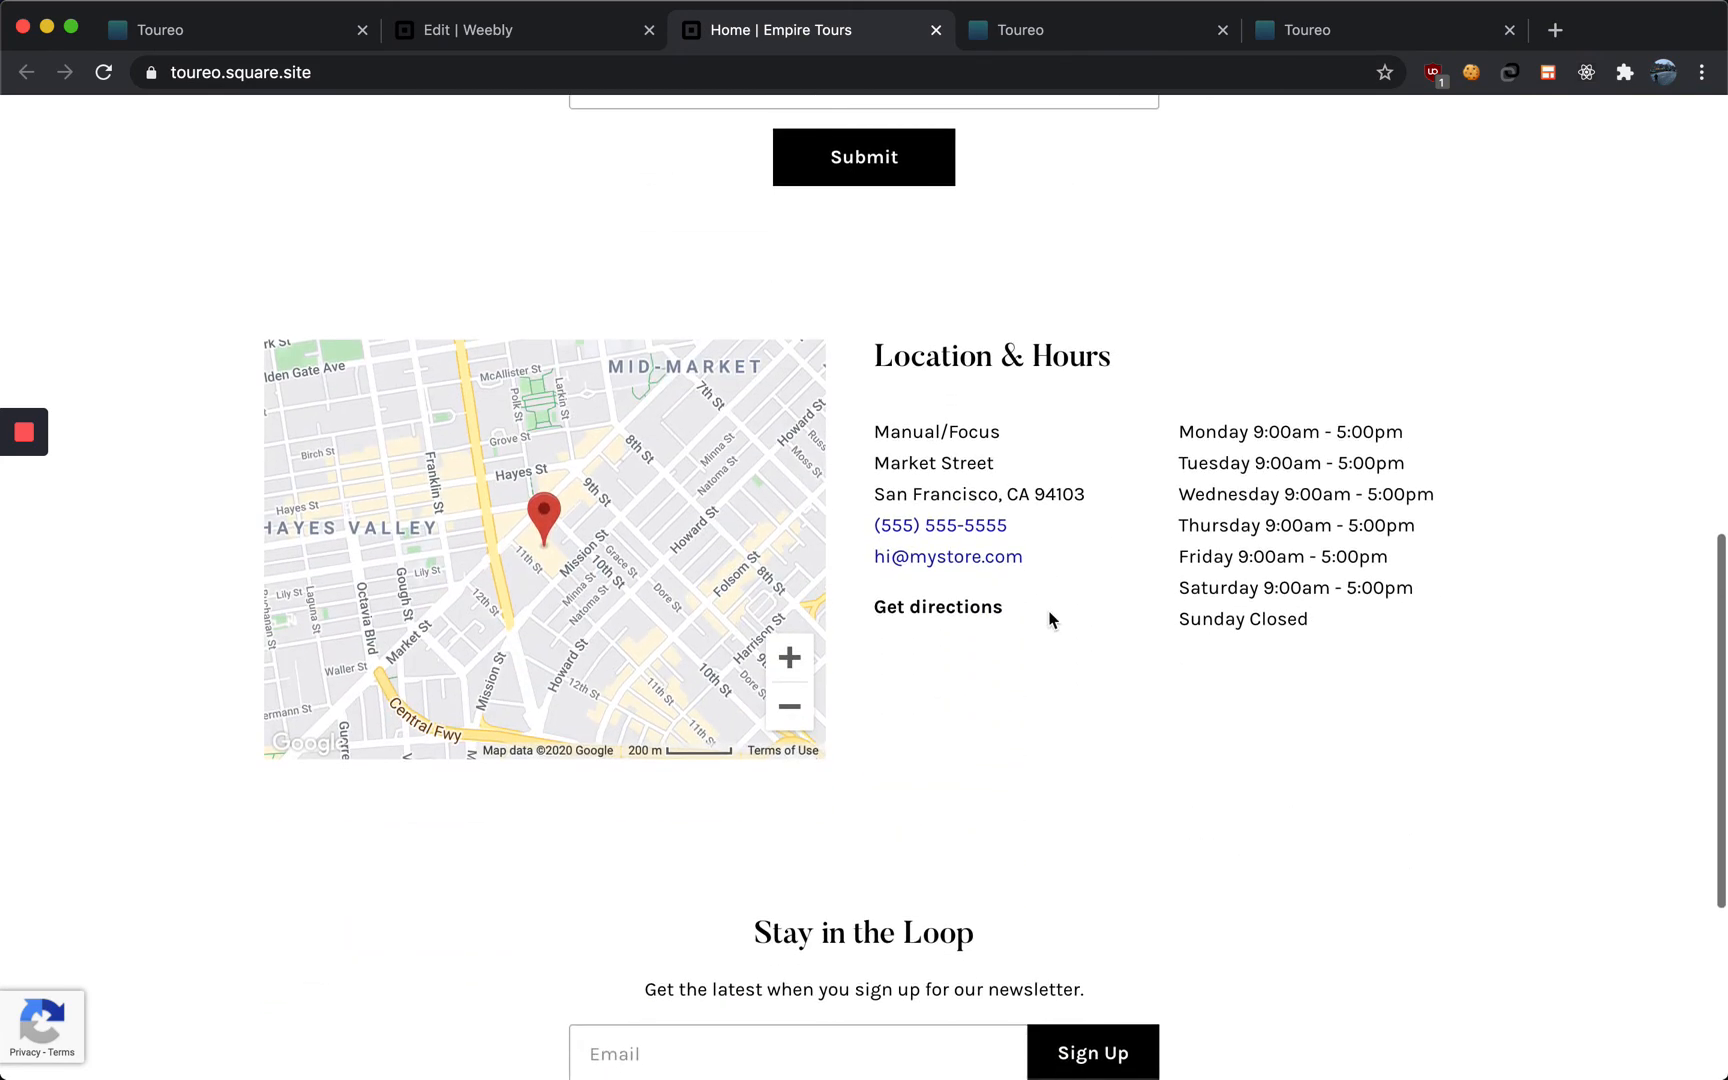
{"action": "scroll", "coordinate": [1040, 620], "scroll_direction": "down", "scroll_amount": 3}
{"action": "scroll", "coordinate": [1034, 621], "scroll_direction": "up", "scroll_amount": 20}
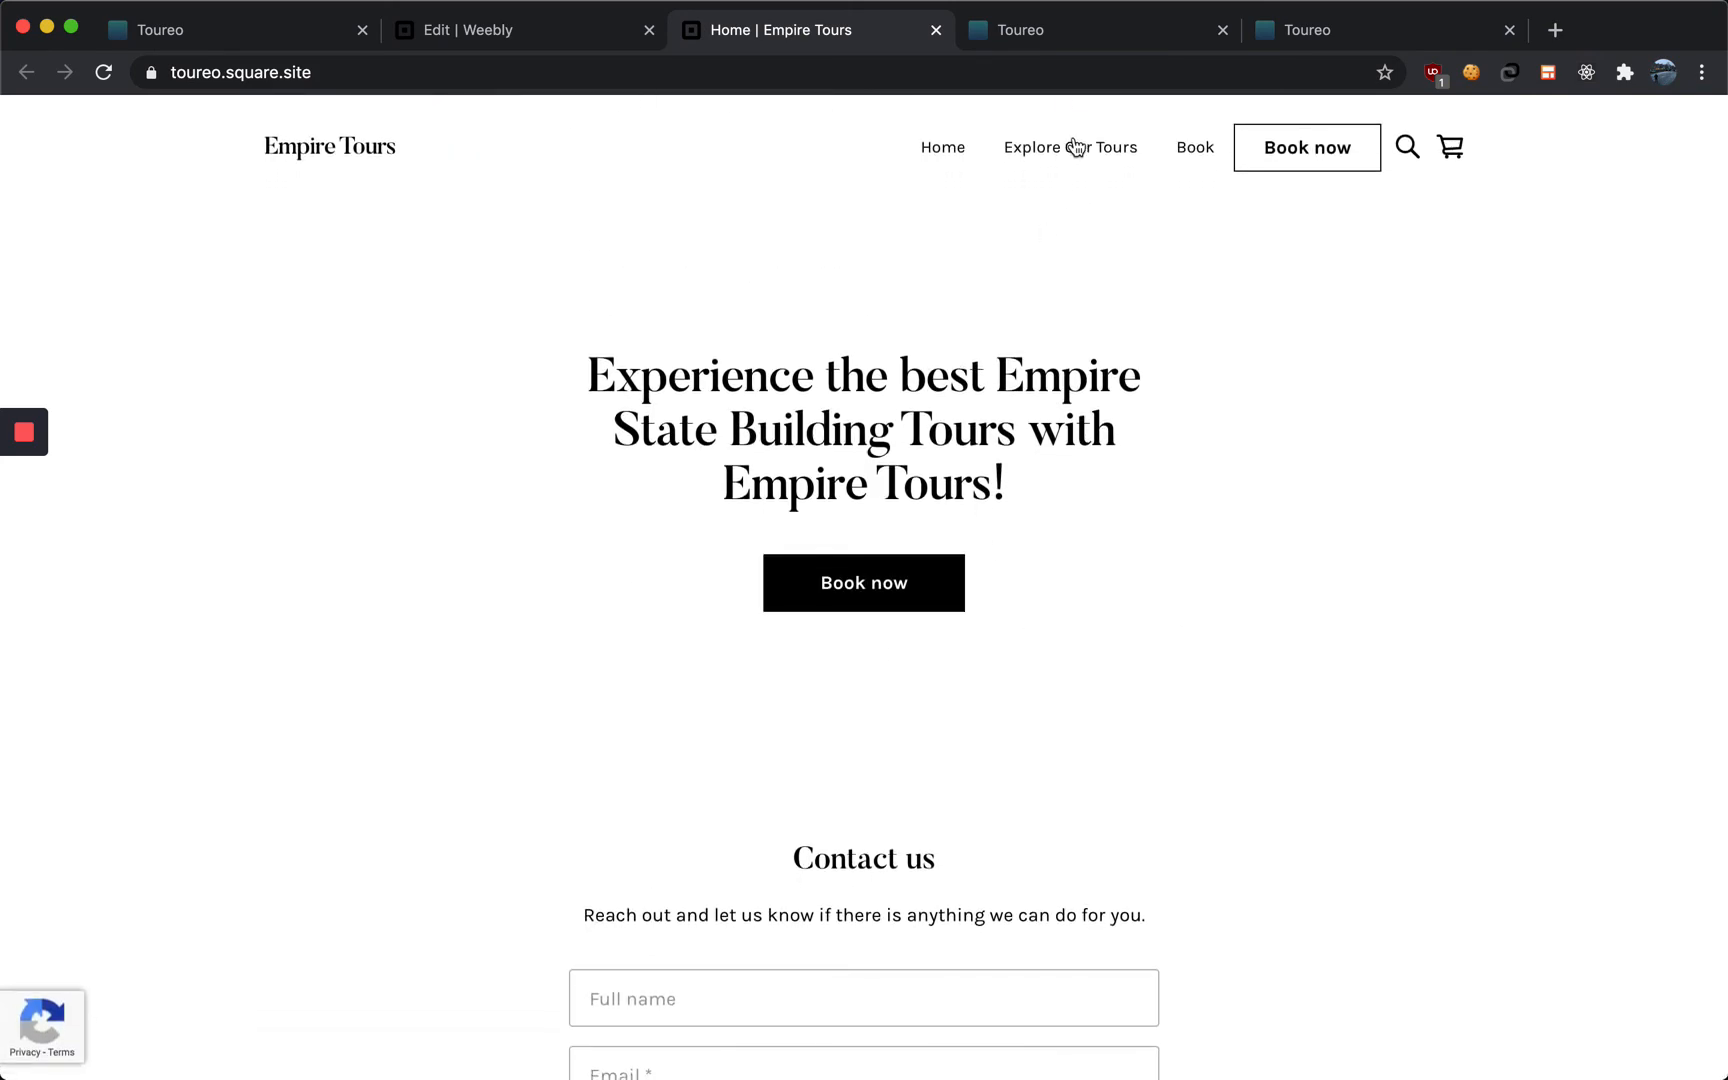
Open the Explore Our Tours page on the live site, review its tour sections, and go back Home
{"action": "left_click", "coordinate": [1073, 150]}
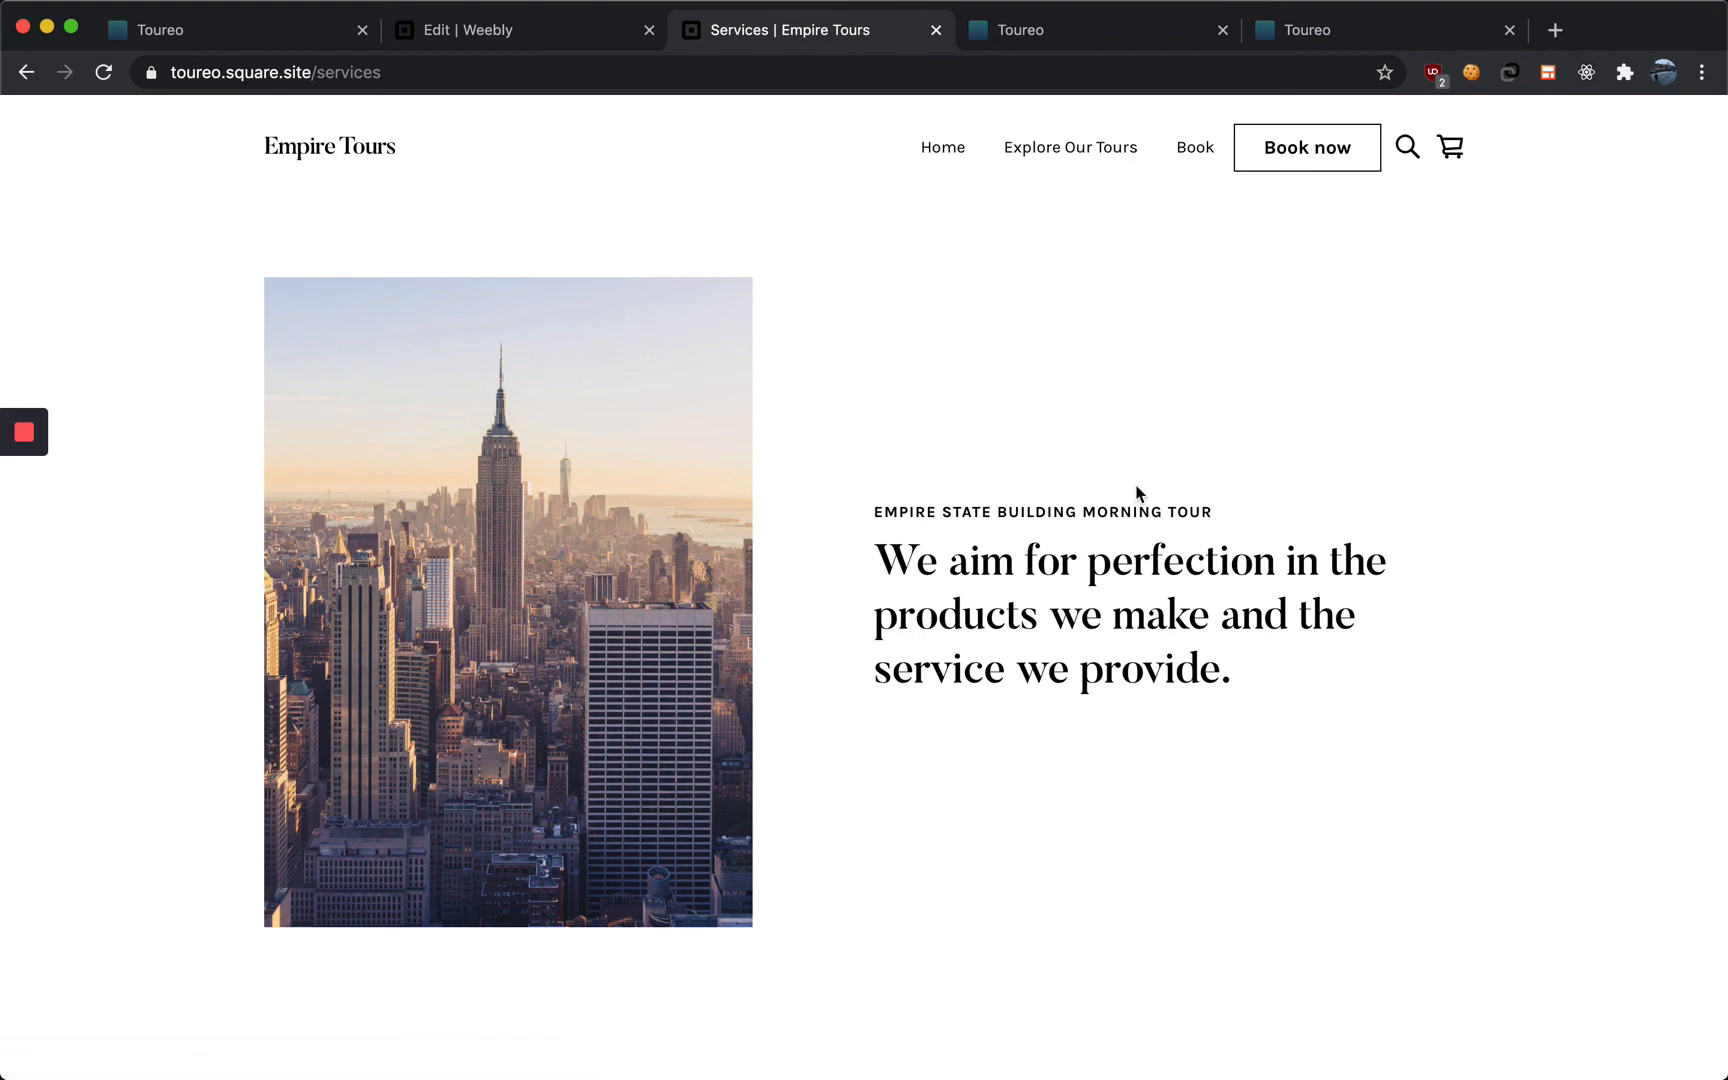
{"action": "scroll", "coordinate": [605, 614], "scroll_direction": "down", "scroll_amount": 8}
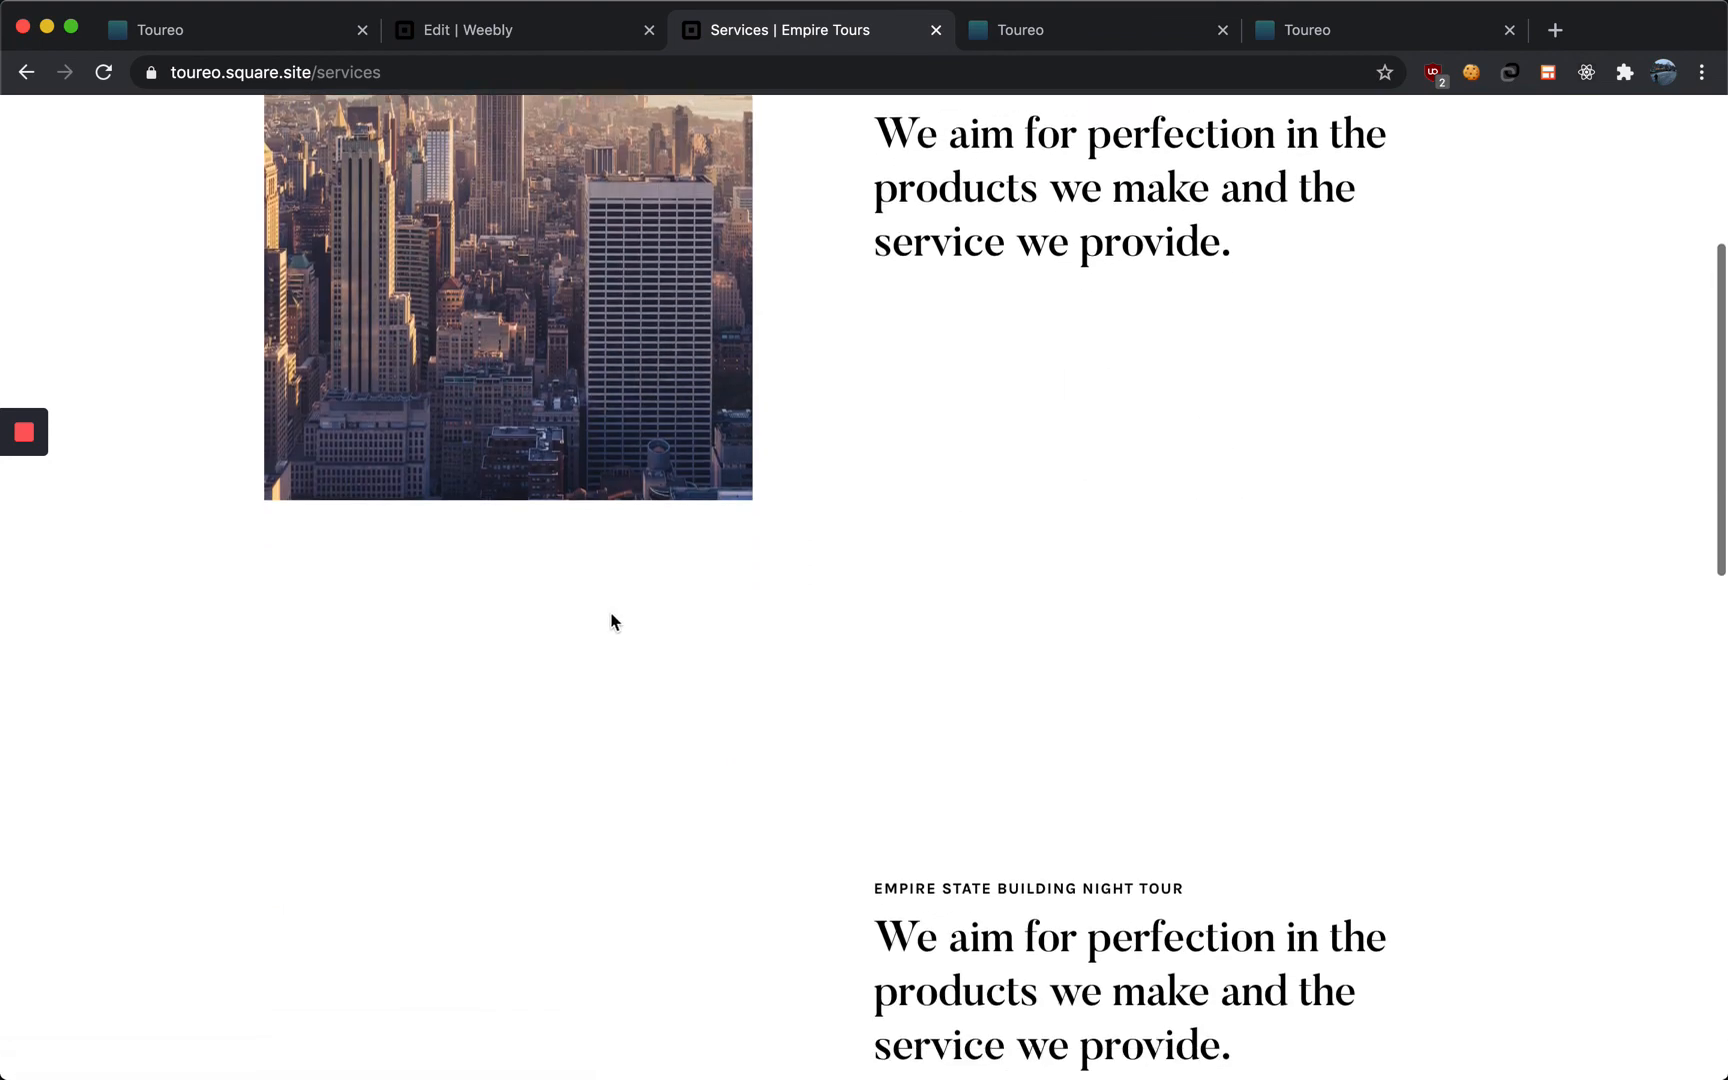
{"action": "scroll", "coordinate": [1003, 652], "scroll_direction": "down", "scroll_amount": 1}
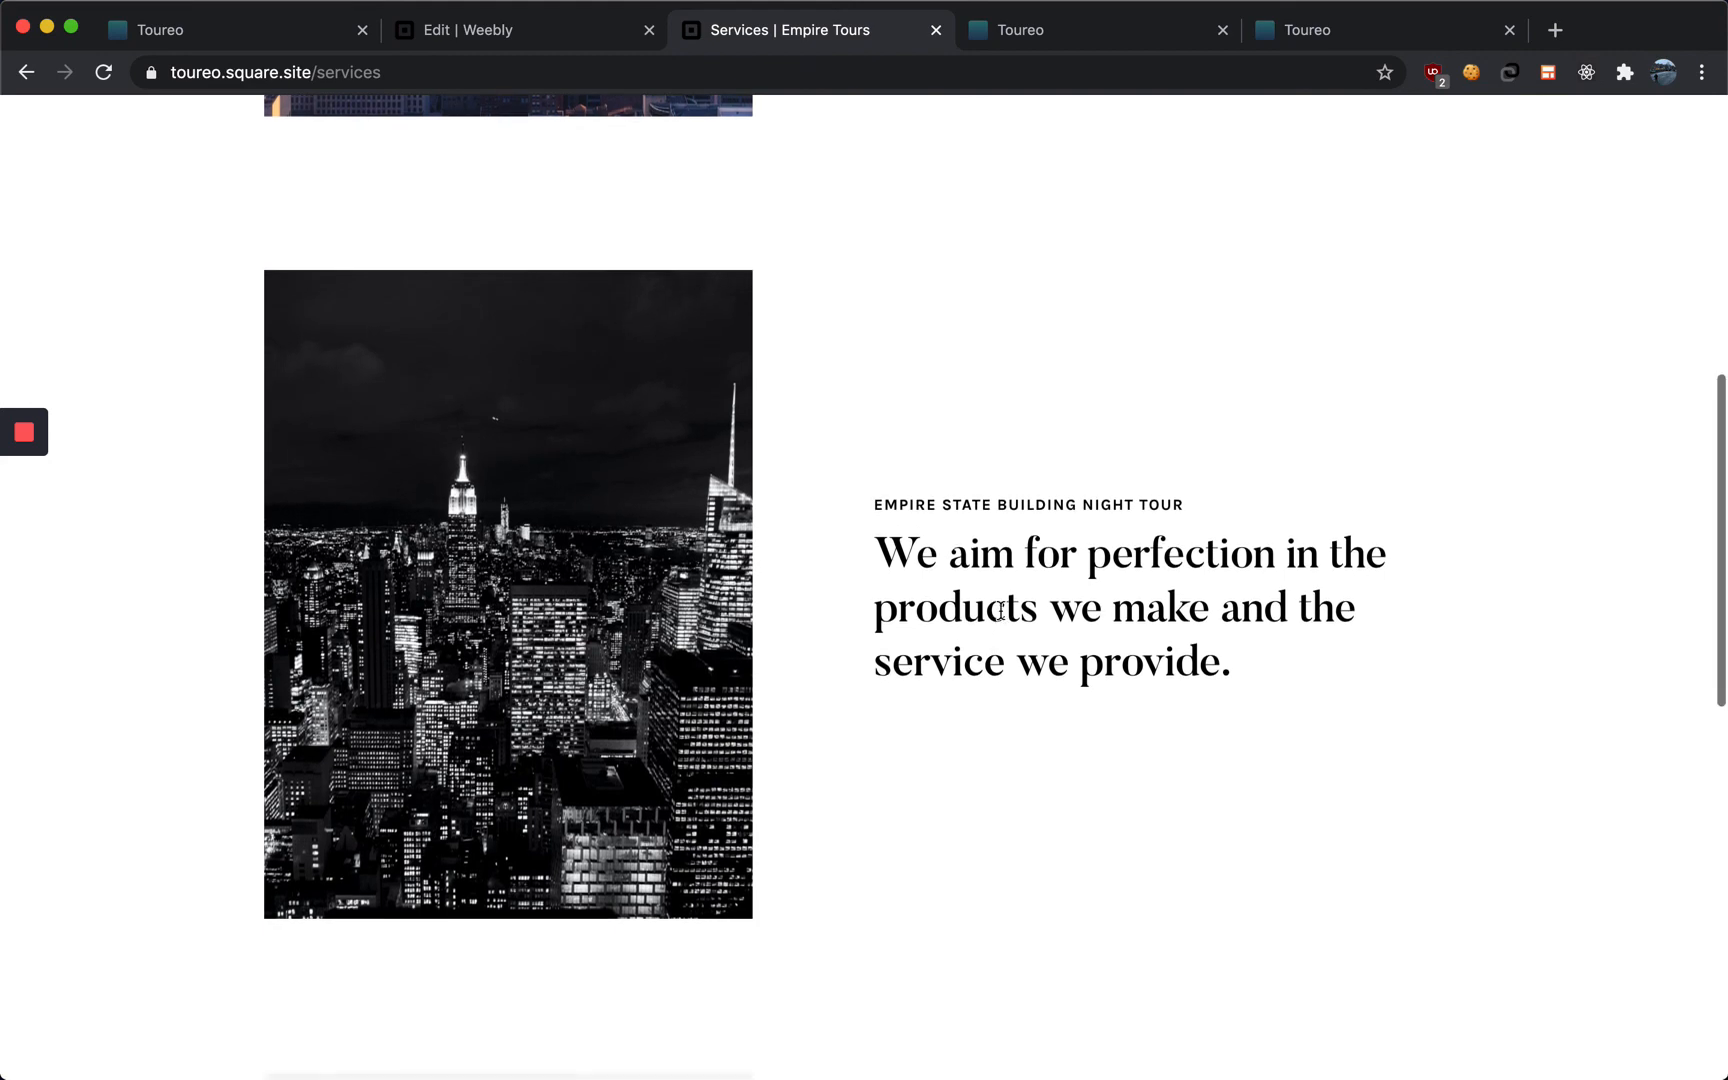
{"action": "scroll", "coordinate": [1046, 500], "scroll_direction": "down", "scroll_amount": 3}
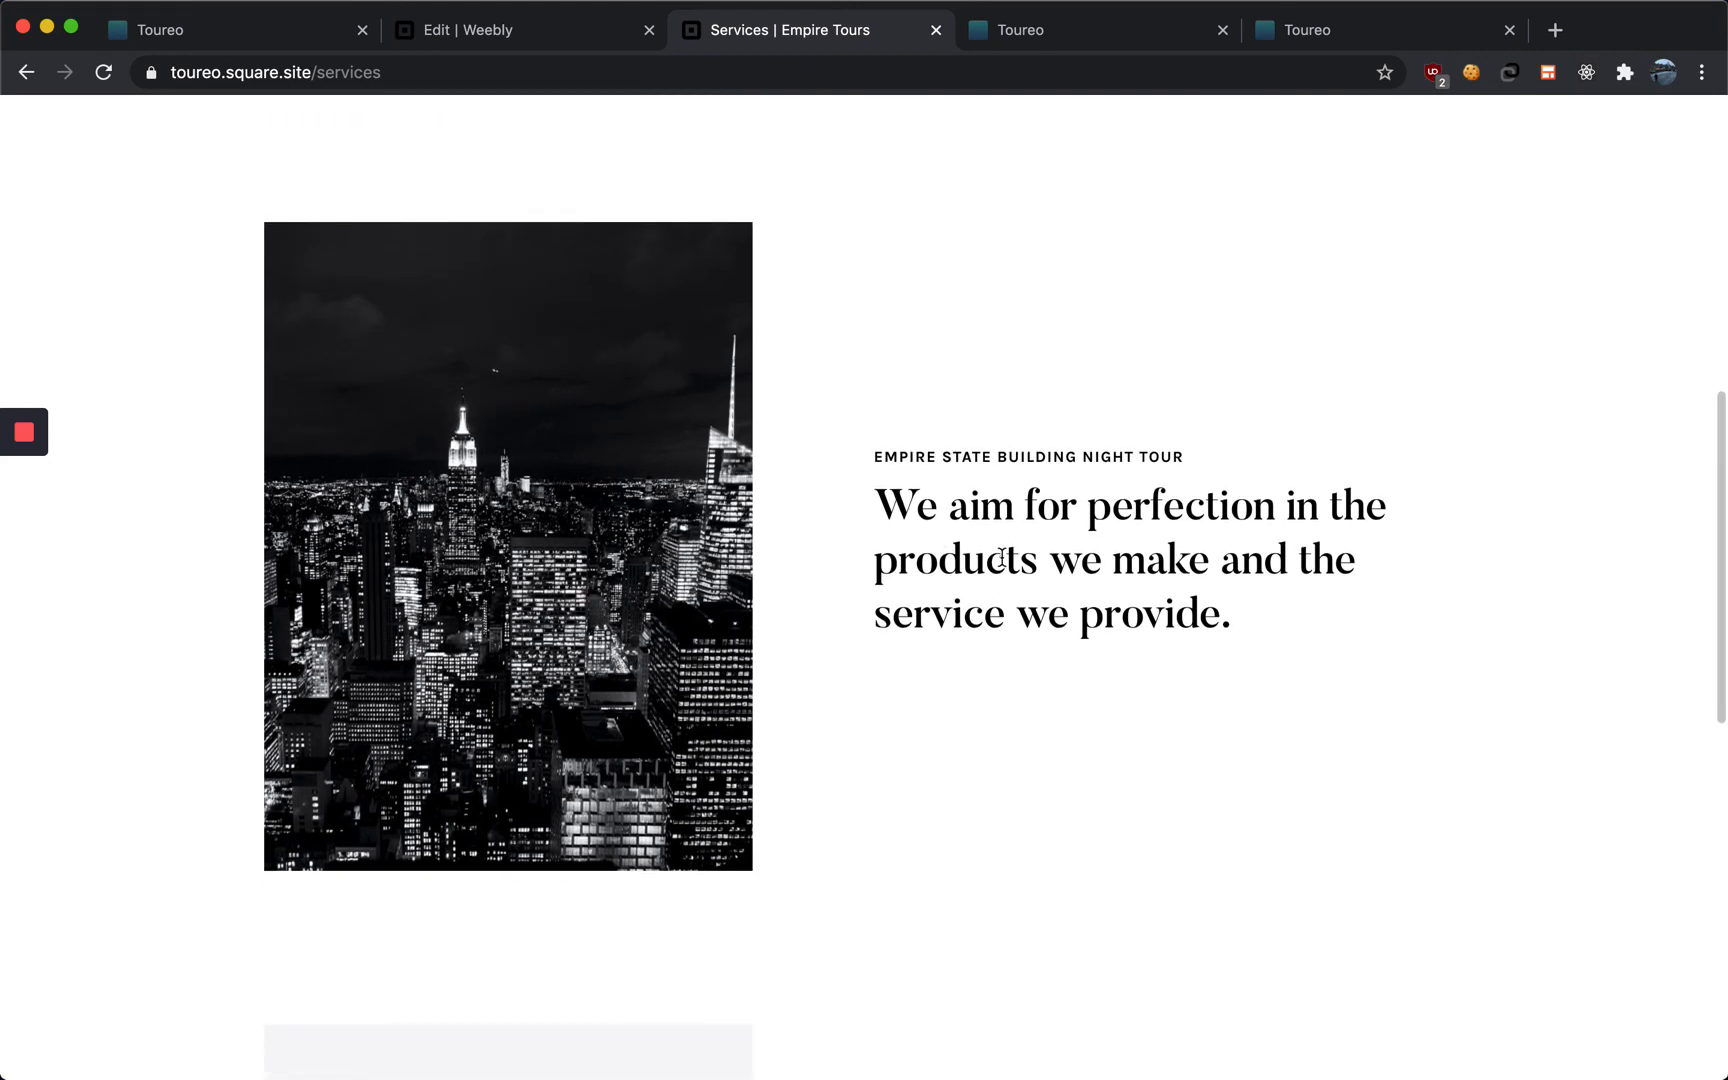
{"action": "scroll", "coordinate": [1068, 586], "scroll_direction": "down", "scroll_amount": 7}
{"action": "scroll", "coordinate": [879, 612], "scroll_direction": "down", "scroll_amount": 3}
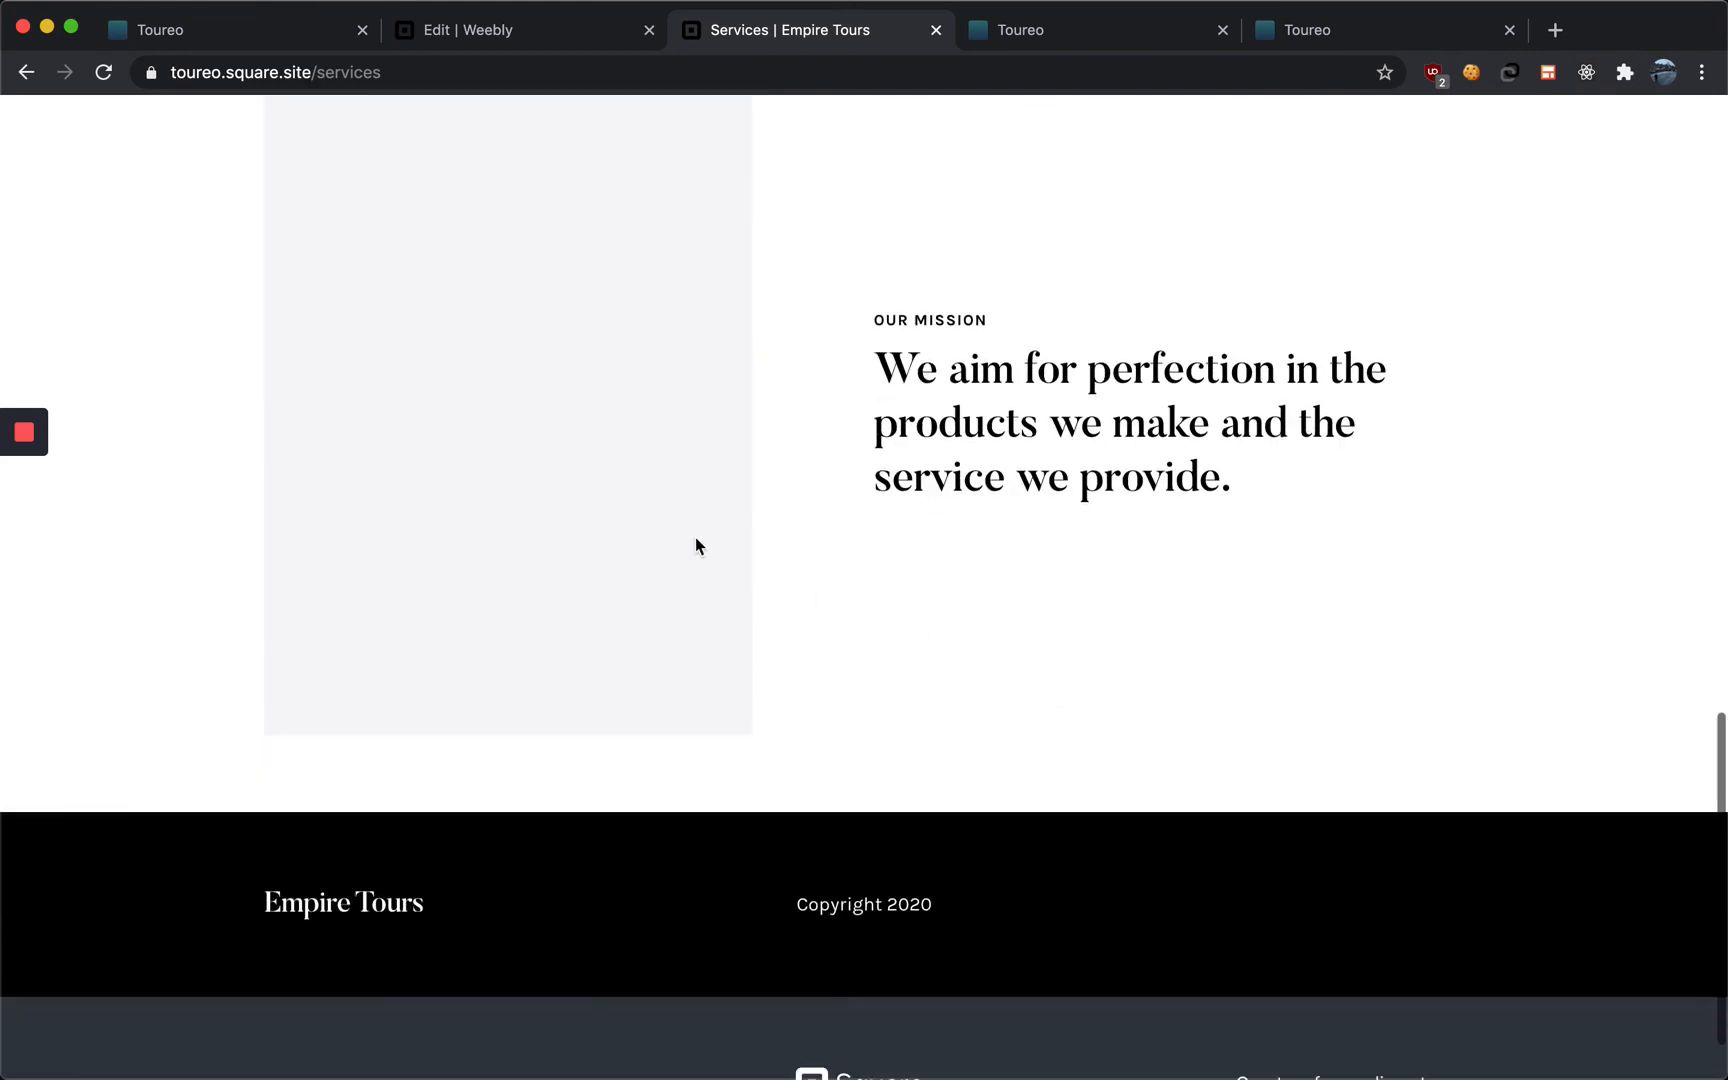
{"action": "scroll", "coordinate": [787, 494], "scroll_direction": "up", "scroll_amount": 1}
{"action": "scroll", "coordinate": [868, 598], "scroll_direction": "down", "scroll_amount": 2}
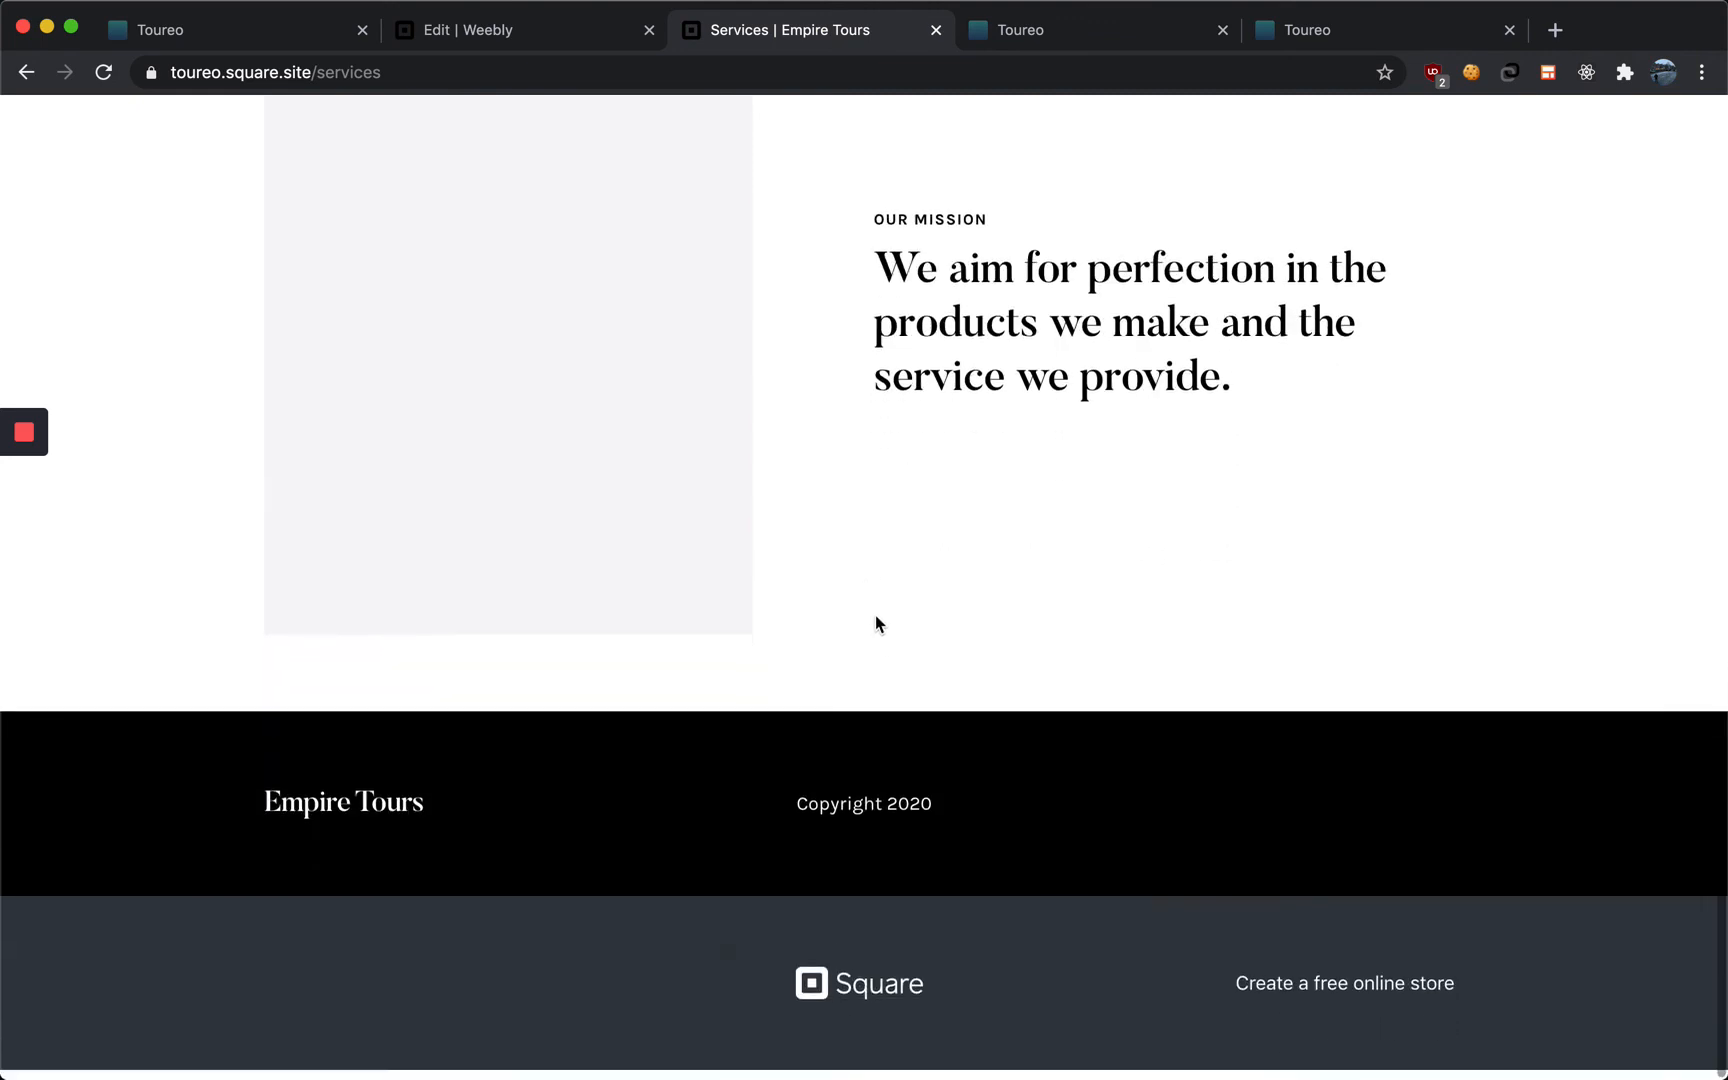
{"action": "scroll", "coordinate": [877, 612], "scroll_direction": "up", "scroll_amount": 20}
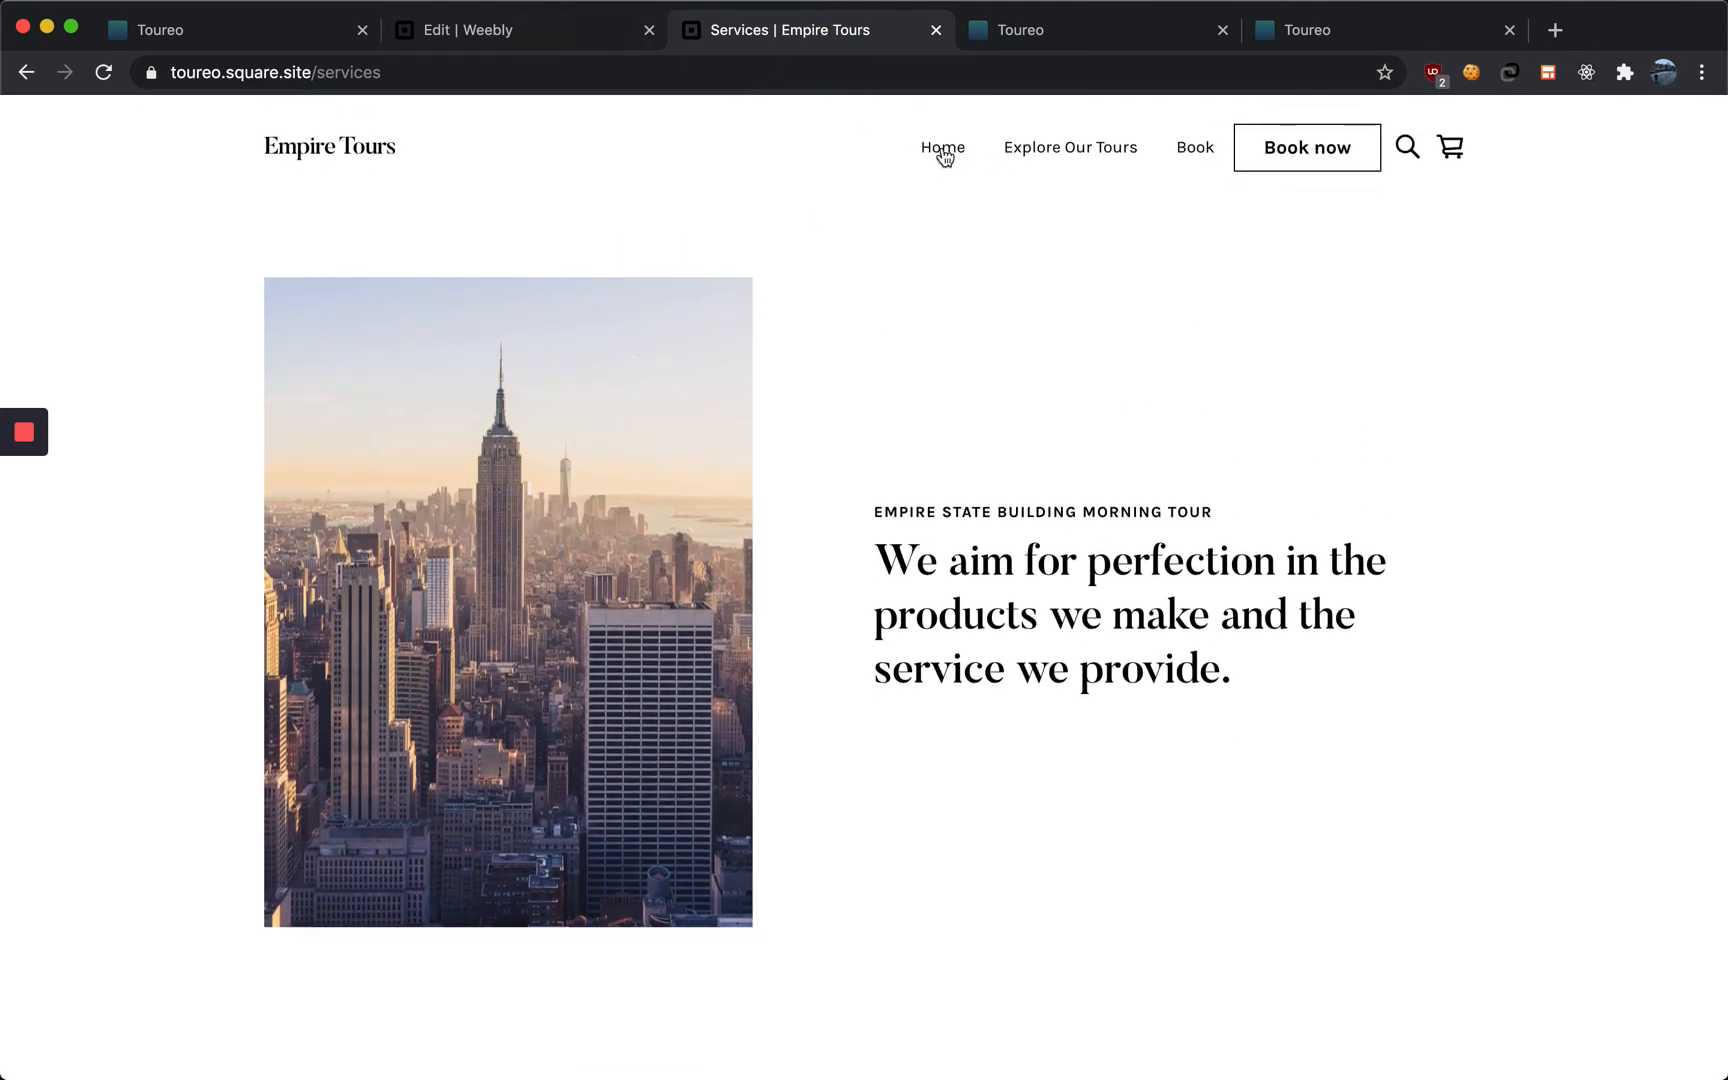
{"action": "left_click", "coordinate": [942, 150]}
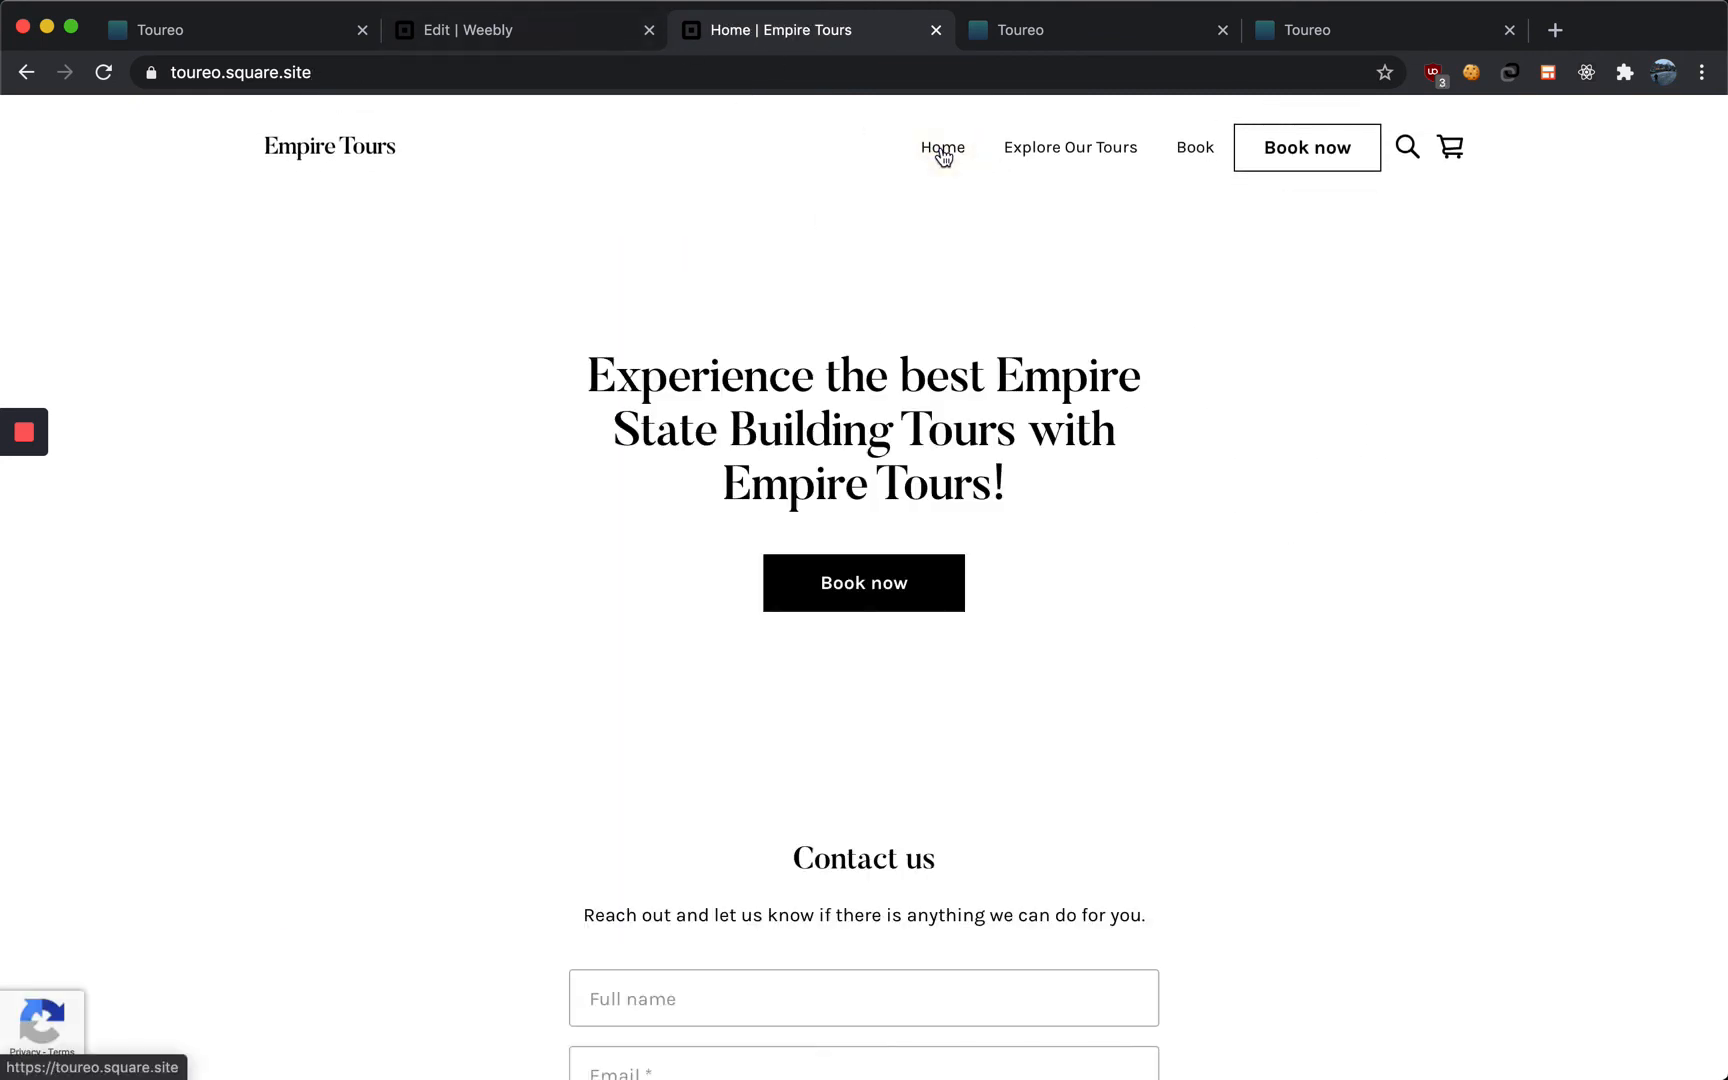